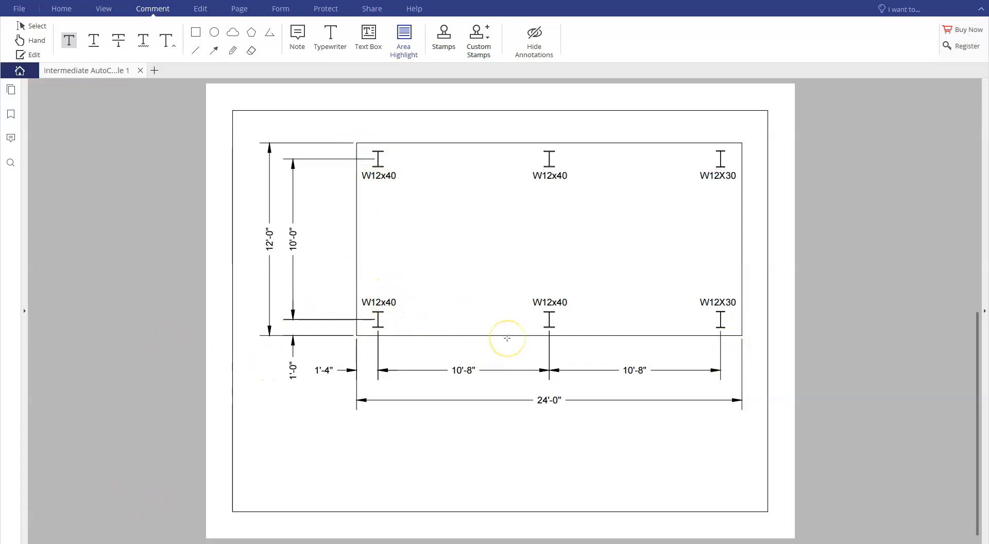
# Highlight the W12X30 column pair on the plan and the web of the W12 x 30 section in the PDF
pyautogui.moveTo(700, 140)
pyautogui.mouseDown()
pyautogui.moveTo(757, 318)
pyautogui.moveTo(730, 316)
pyautogui.moveTo(738, 336)
pyautogui.mouseUp()
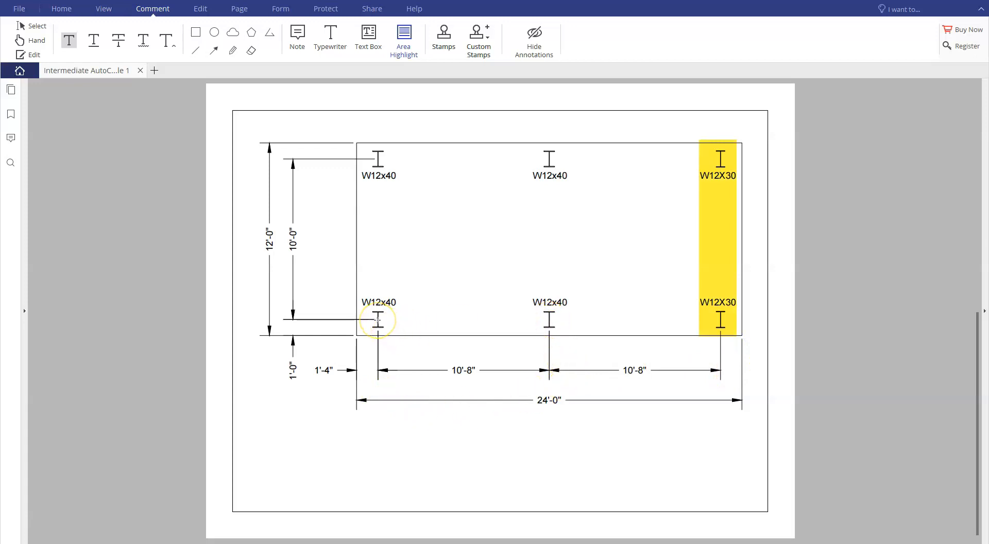
pyautogui.scroll(3, 336, 260)
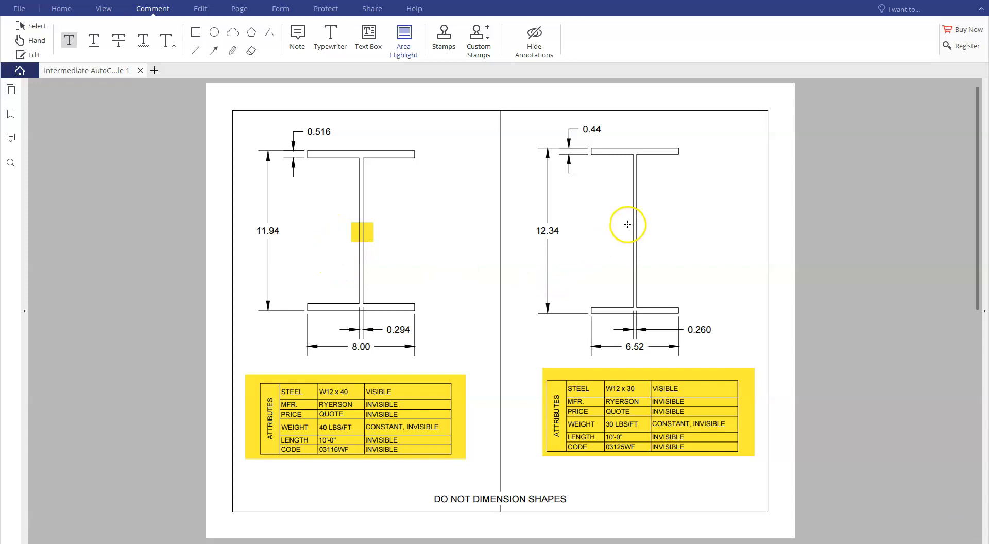
pyautogui.moveTo(646, 232); pyautogui.dragTo(634, 243)
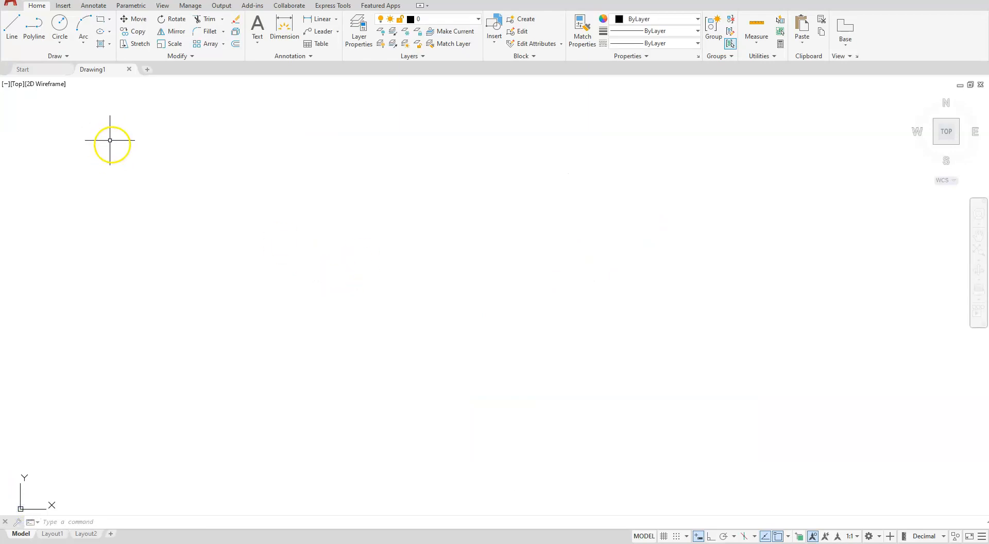
# Switch to AutoCAD and draw a vertical line 11.94 long straight down with Ortho on
pyautogui.click(13, 30)
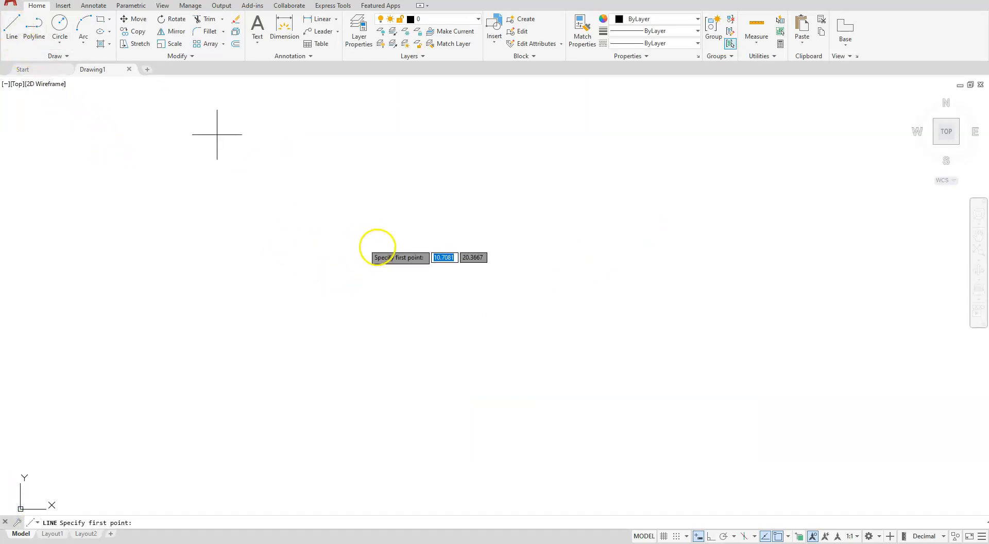
pyautogui.click(346, 198)
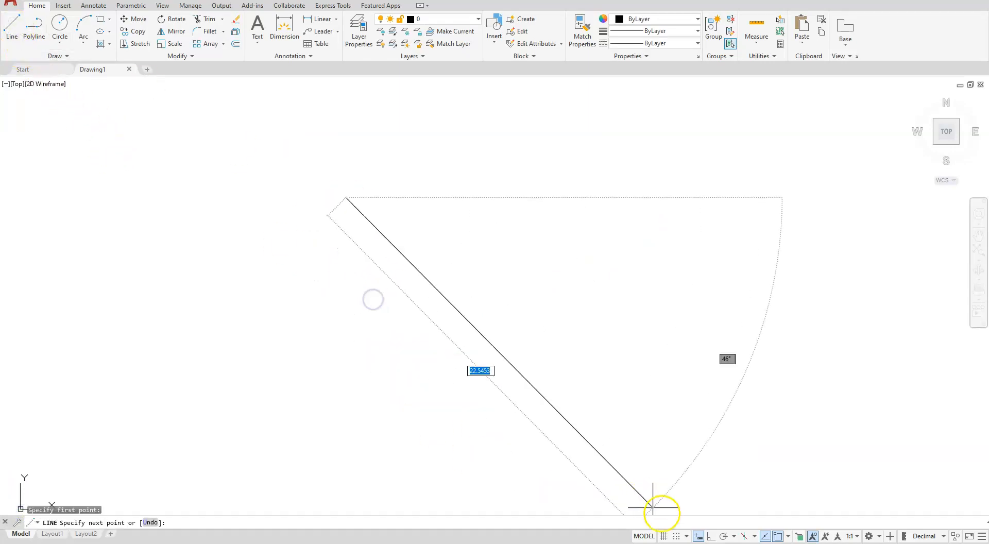
pyautogui.click(711, 537)
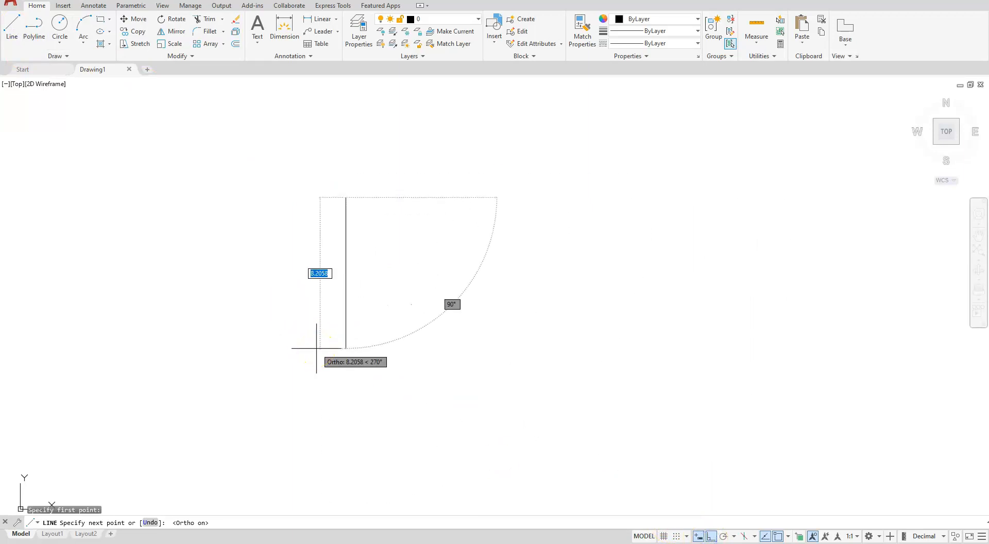
pyautogui.write('11')
pyautogui.press('Return')
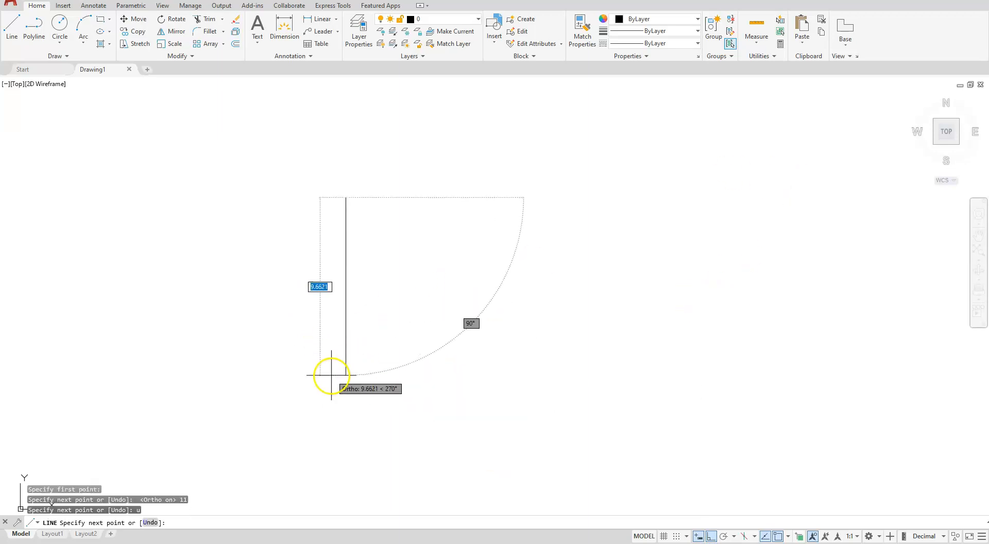
pyautogui.write('11.94')
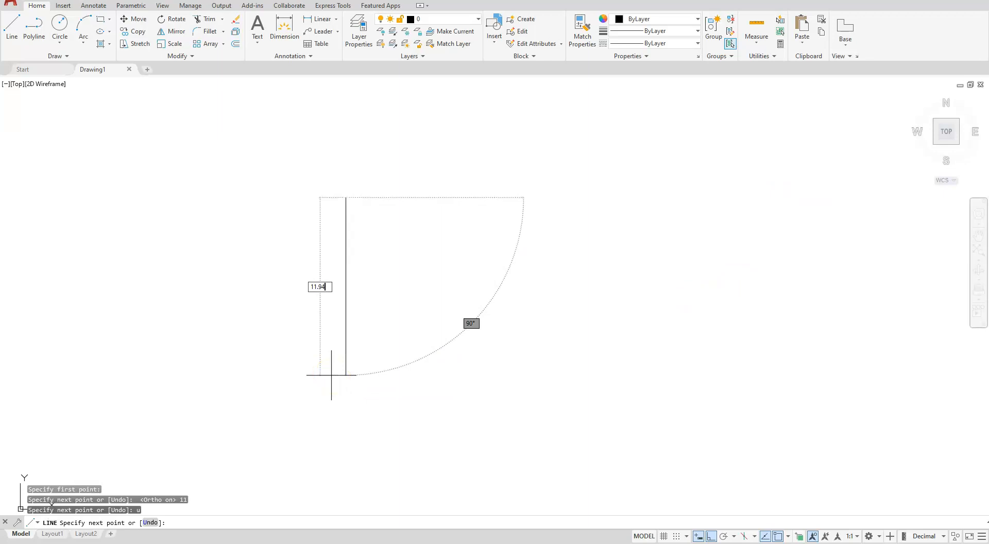
pyautogui.press('Return')
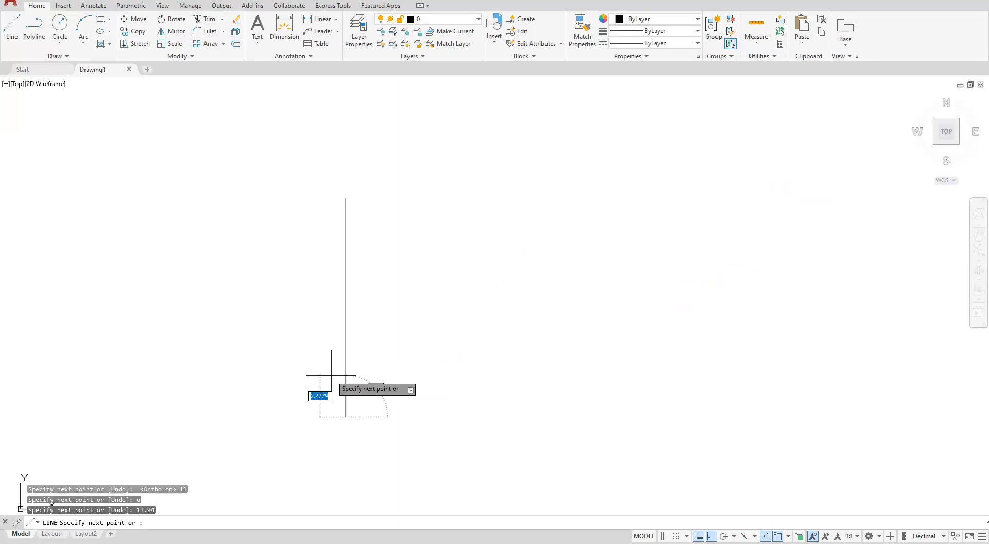
pyautogui.press('Escape')
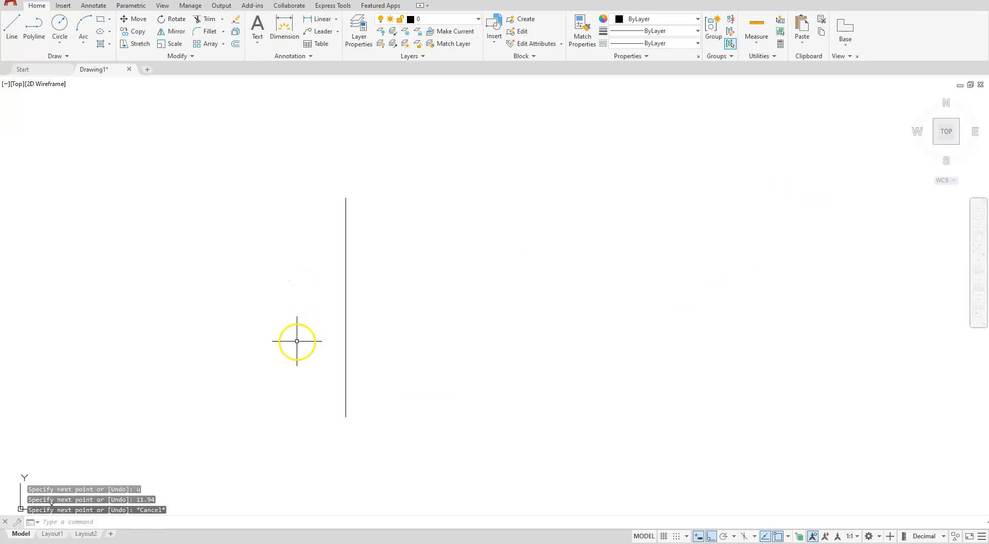
# Draw a horizontal line 8 long below the vertical line
pyautogui.press('Return')
pyautogui.click(276, 456)
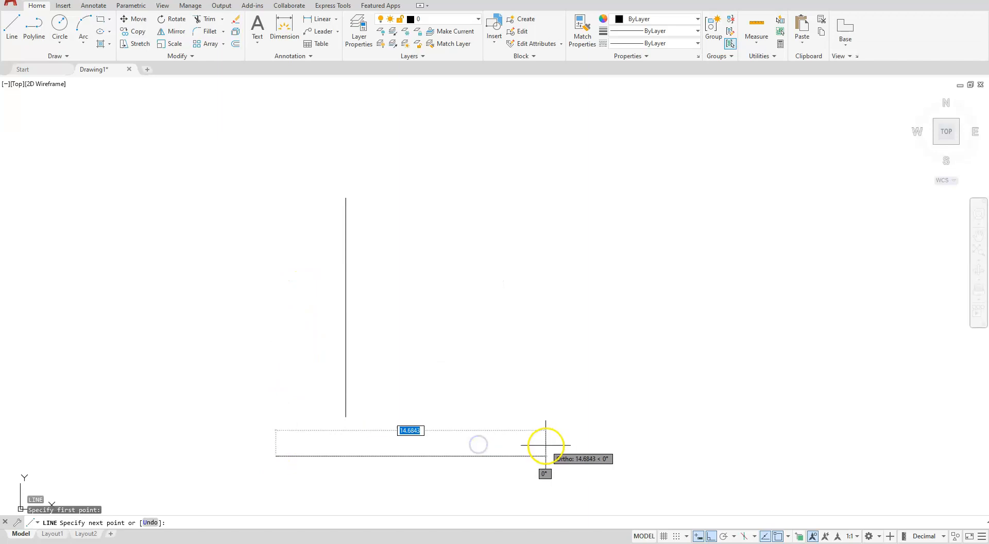
pyautogui.write('8')
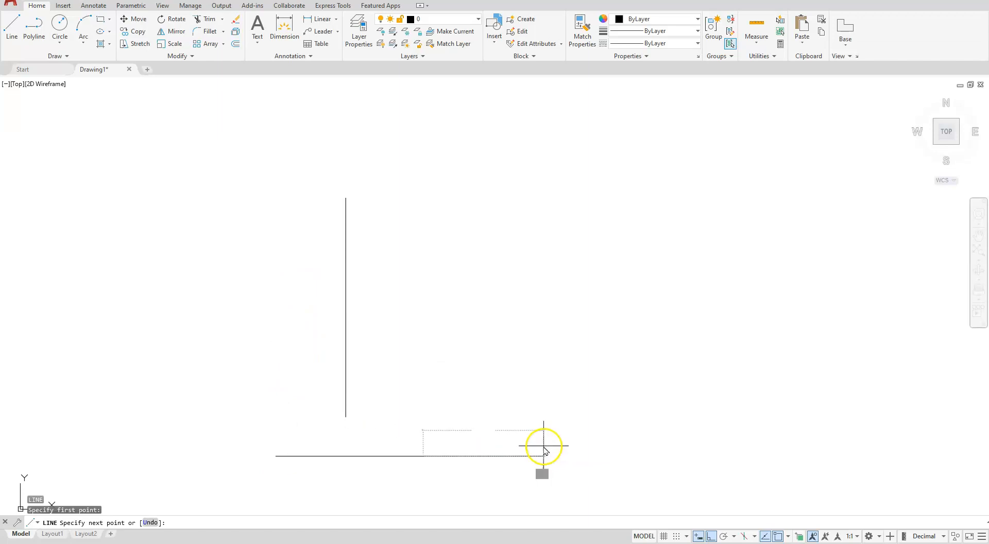
pyautogui.press('Escape')
pyautogui.press('Escape')
pyautogui.press('Escape')
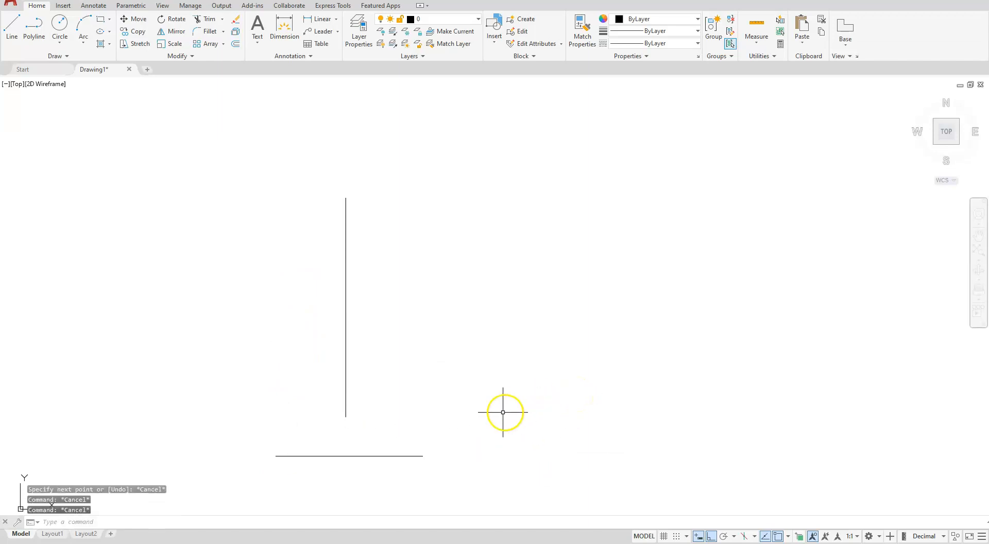
# Move the horizontal line by its midpoint onto the lower endpoint of the vertical line
pyautogui.click(368, 443)
pyautogui.click(344, 481)
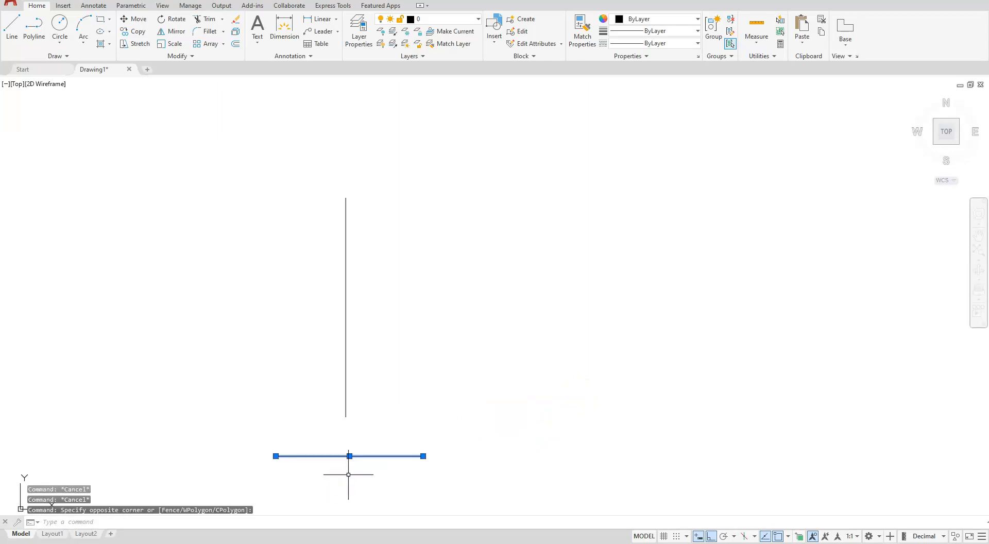
pyautogui.click(350, 456)
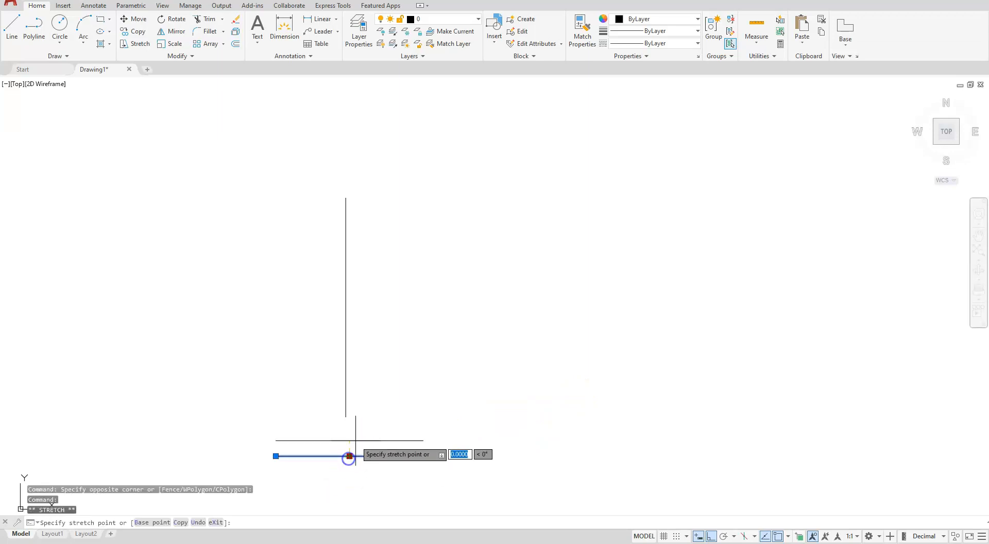
pyautogui.click(347, 417)
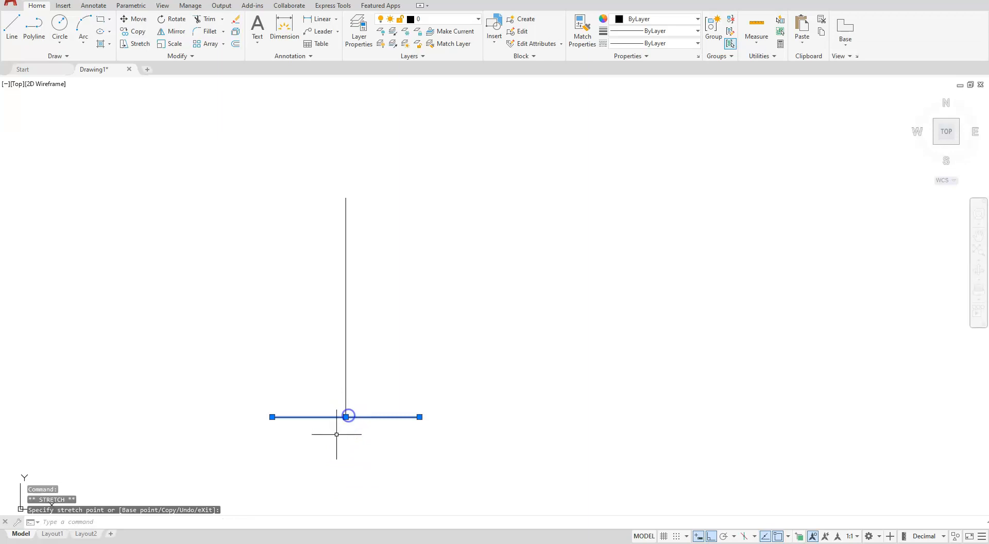
pyautogui.press('Escape')
pyautogui.press('Escape')
pyautogui.press('Escape')
# Copy the lower horizontal line from its midpoint to the upper endpoint of the vertical line
pyautogui.click(372, 414)
pyautogui.click(370, 419)
pyautogui.click(346, 417)
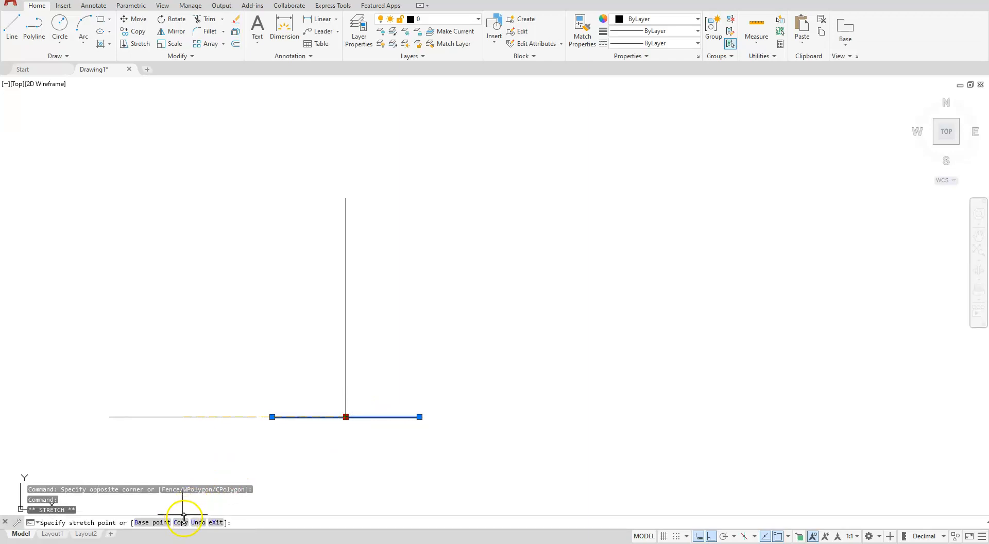
pyautogui.click(182, 522)
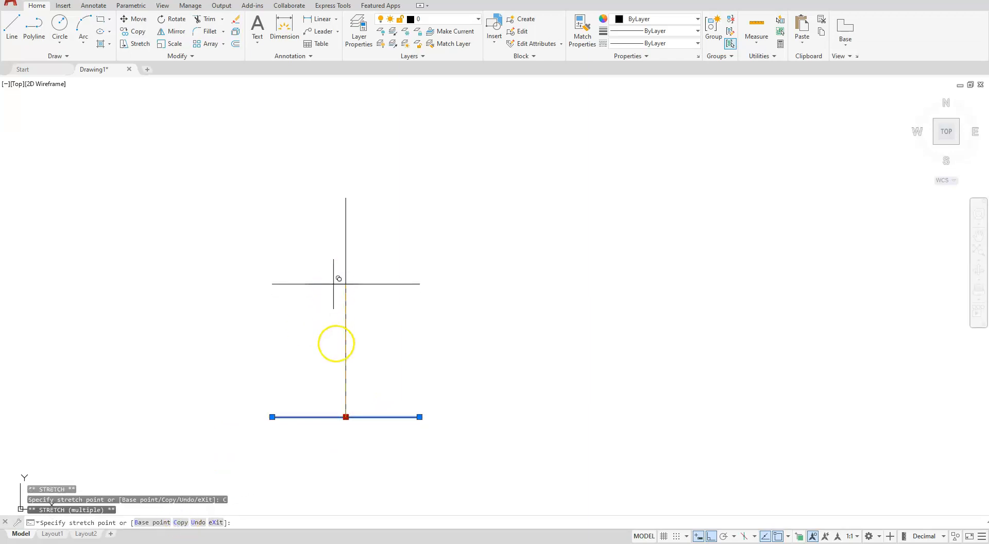
pyautogui.click(346, 198)
pyautogui.press('Escape')
pyautogui.press('Escape')
pyautogui.press('Escape')
pyautogui.press('Escape')
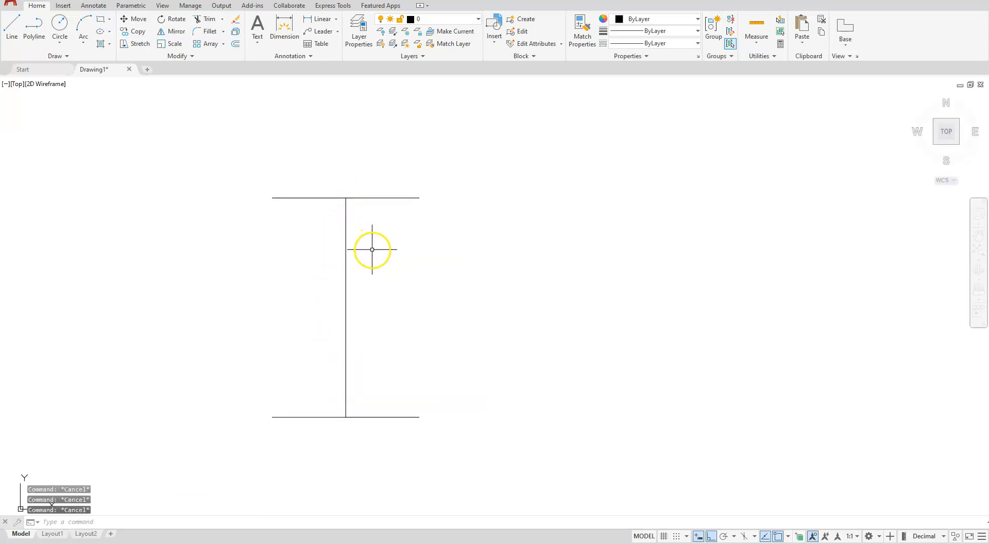
# Offset the upper and lower horizontal lines inward by .516 to form the flange thicknesses
pyautogui.click(236, 43)
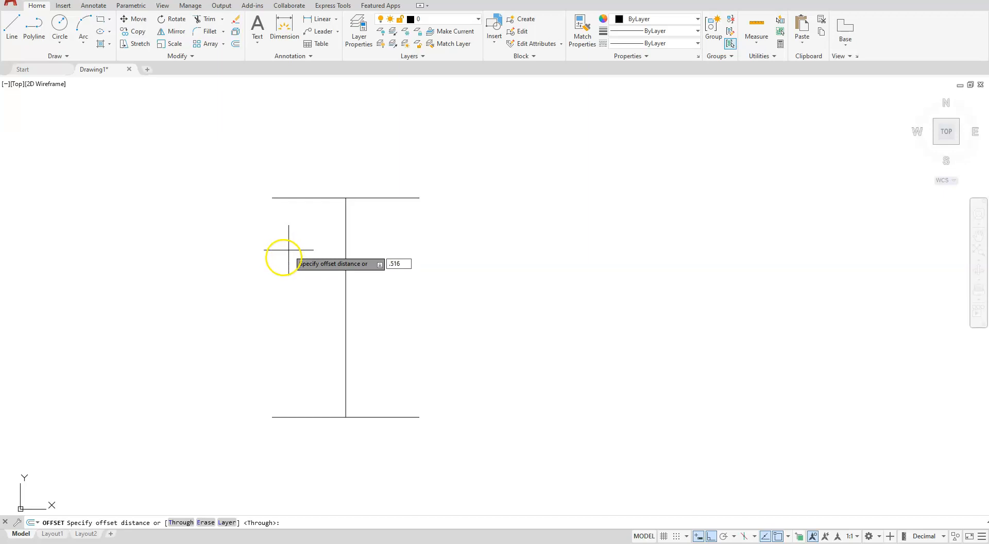
pyautogui.press('Return')
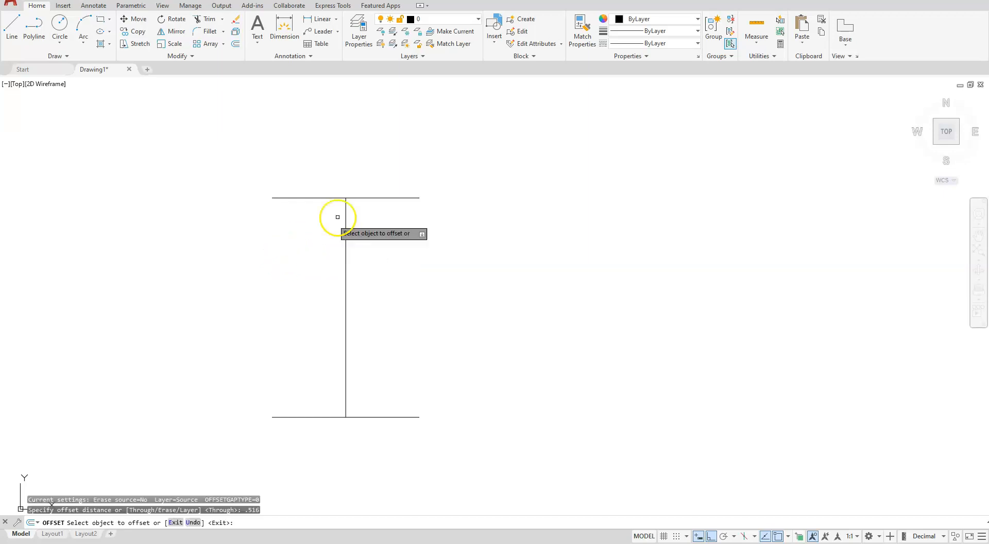
pyautogui.click(387, 198)
pyautogui.click(383, 247)
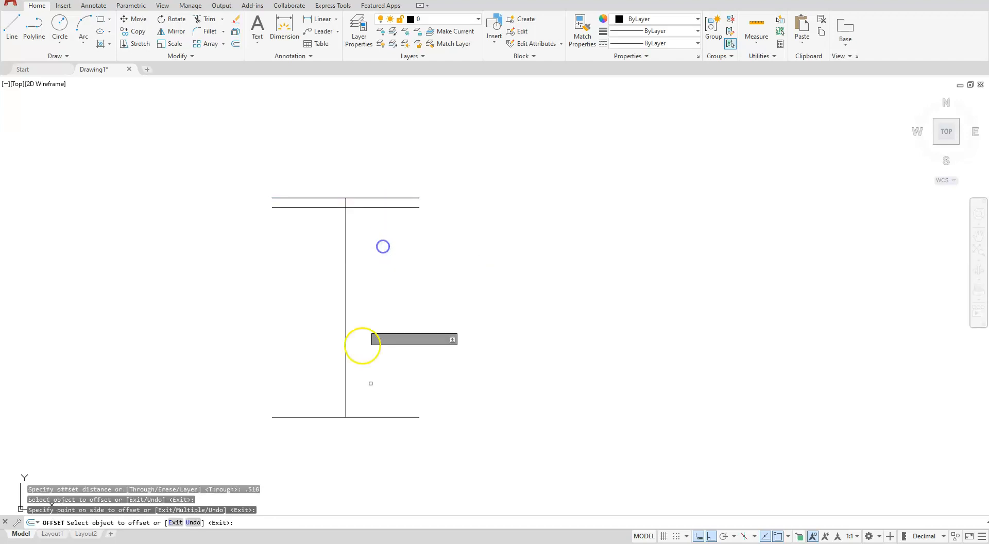
pyautogui.click(384, 417)
pyautogui.click(381, 355)
pyautogui.press('Escape')
pyautogui.press('Escape')
pyautogui.press('Escape')
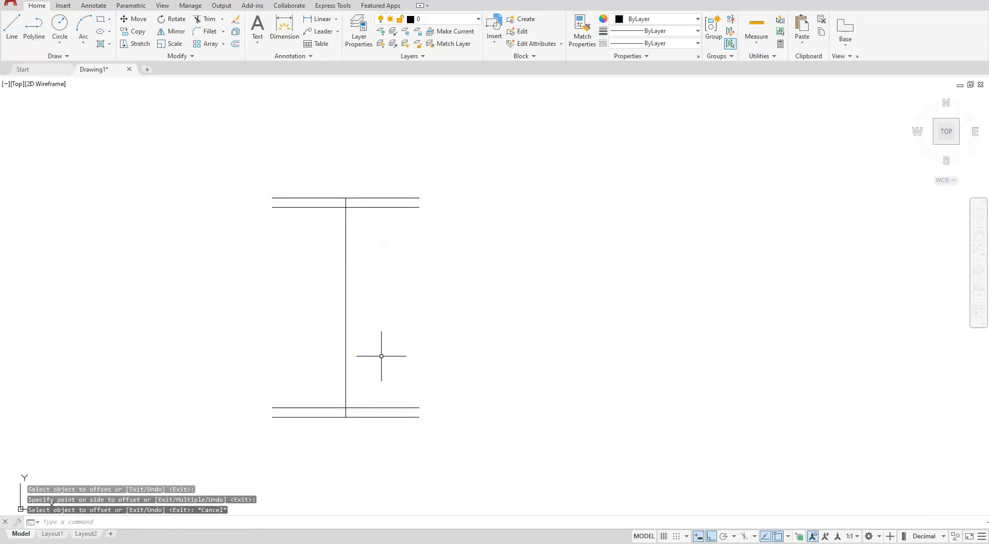
# Offset the vertical centre line to both sides by the calculated distance .294/2, and erase the original centre line
pyautogui.scroll(2, 332, 389)
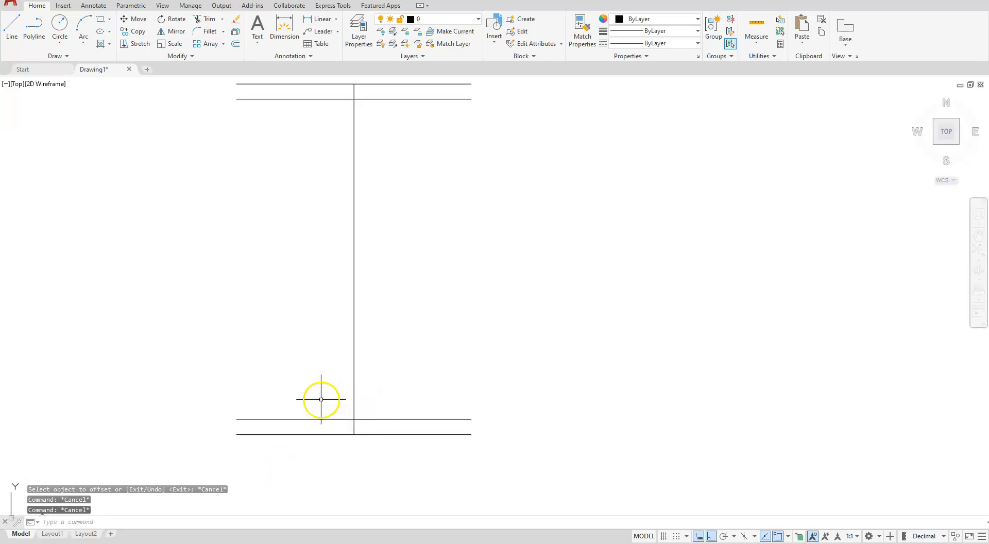
pyautogui.click(236, 45)
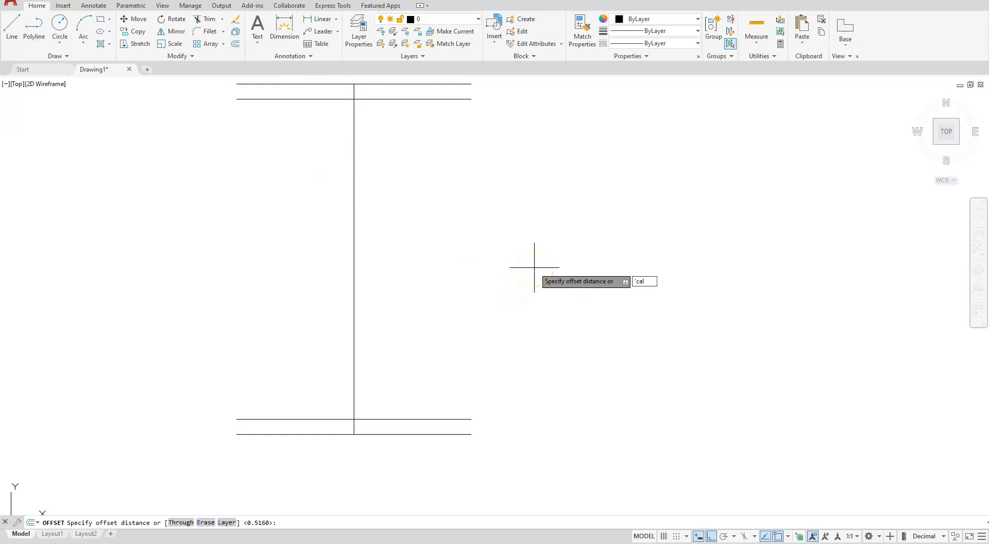
pyautogui.write("'cal")
pyautogui.press('Return')
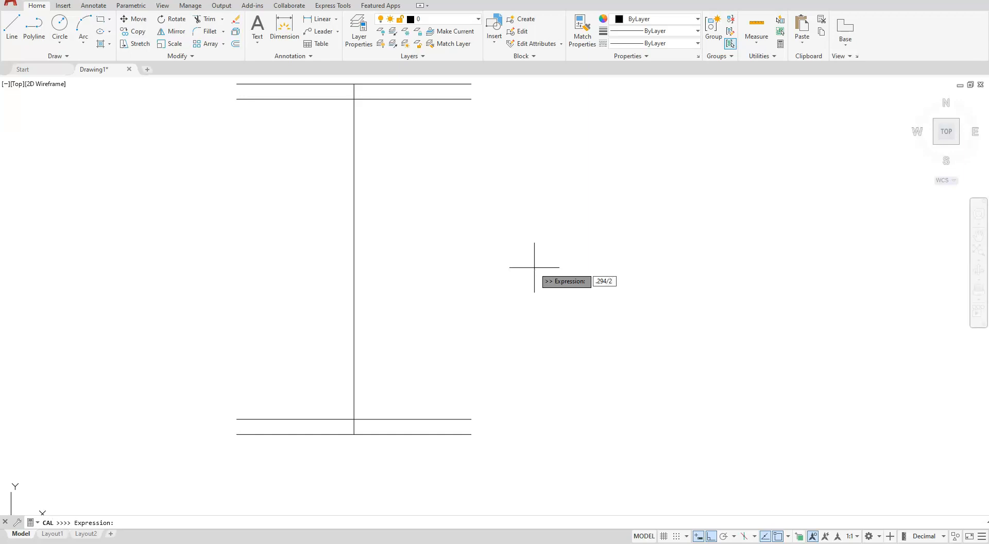
pyautogui.press('Return')
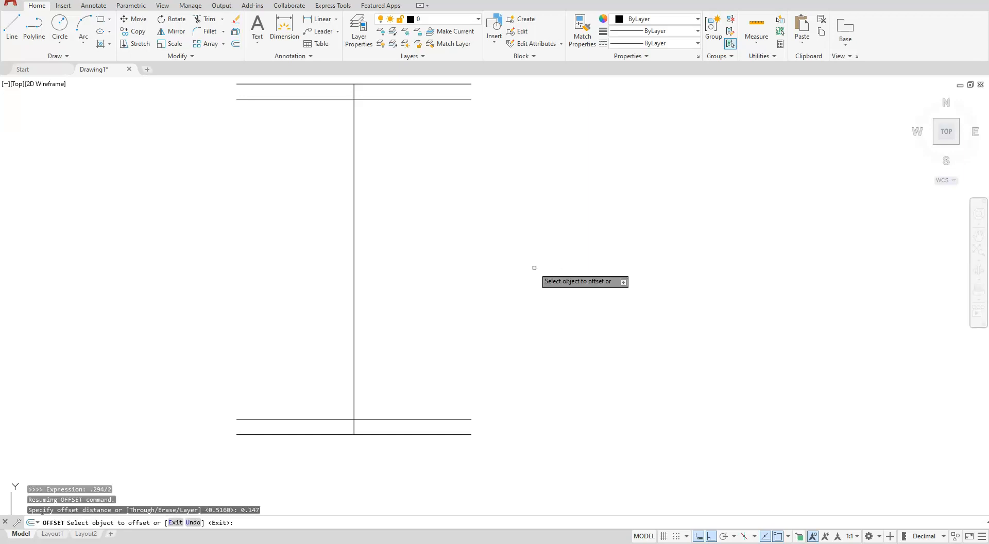
pyautogui.click(355, 206)
pyautogui.click(471, 205)
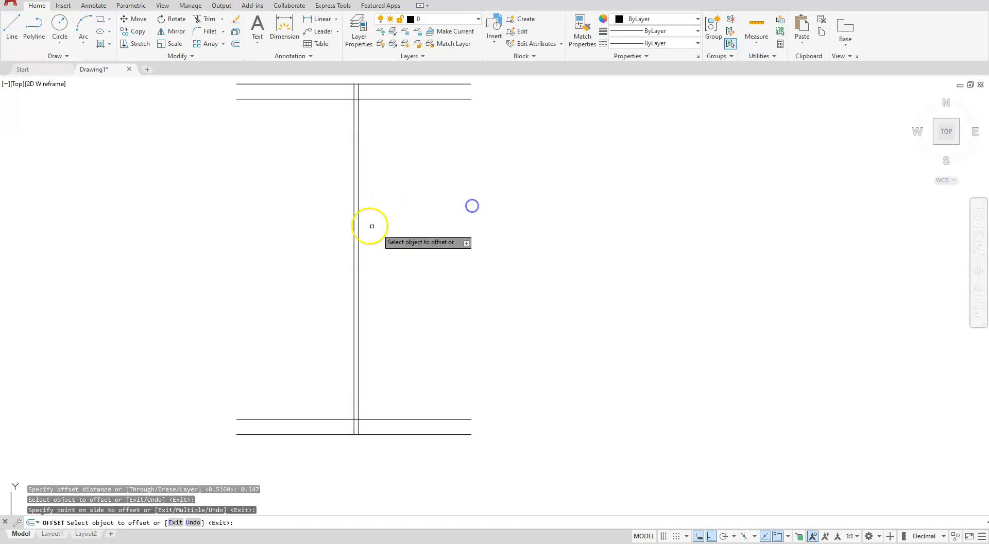
pyautogui.click(354, 206)
pyautogui.click(240, 208)
pyautogui.press('Escape')
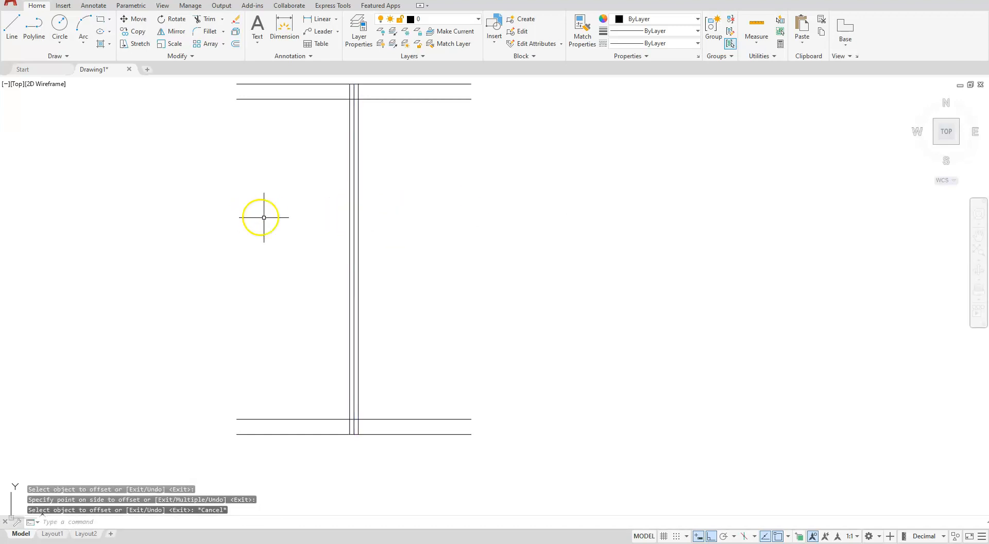
pyautogui.click(354, 236)
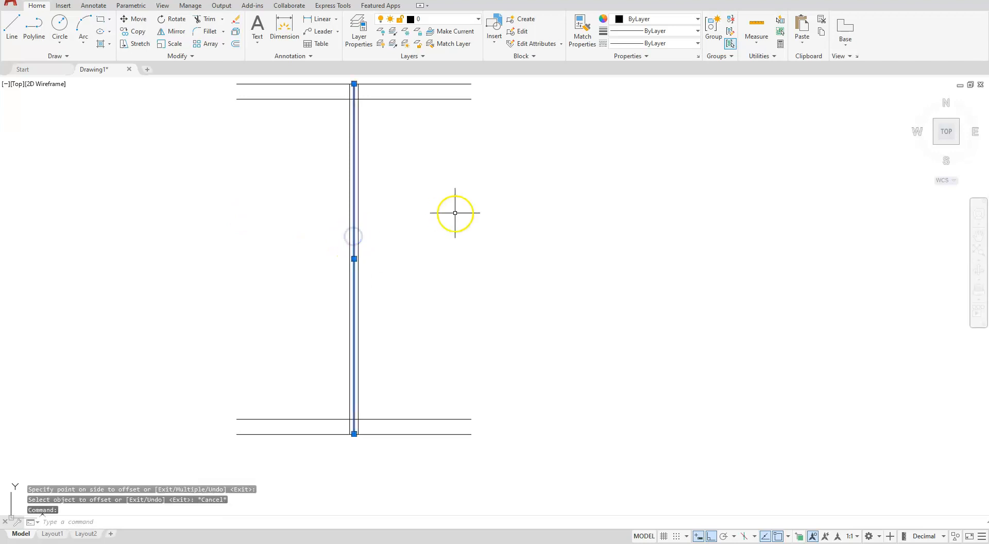
pyautogui.press('Delete')
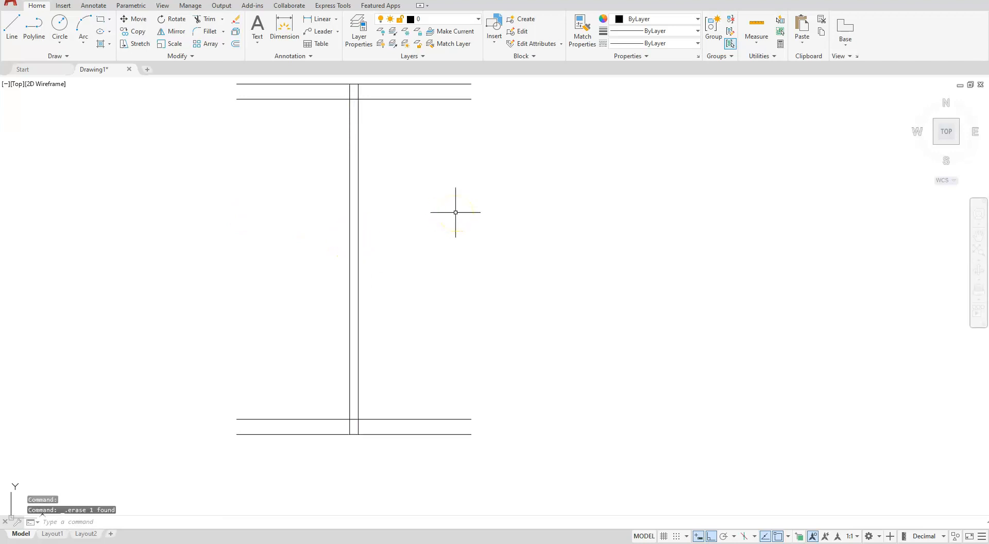
pyautogui.press('Escape')
# Draw vertical lines joining the outer corners of the upper and lower flanges on both sides of the beam section
pyautogui.write('l')
pyautogui.press('Return')
pyautogui.click(471, 84)
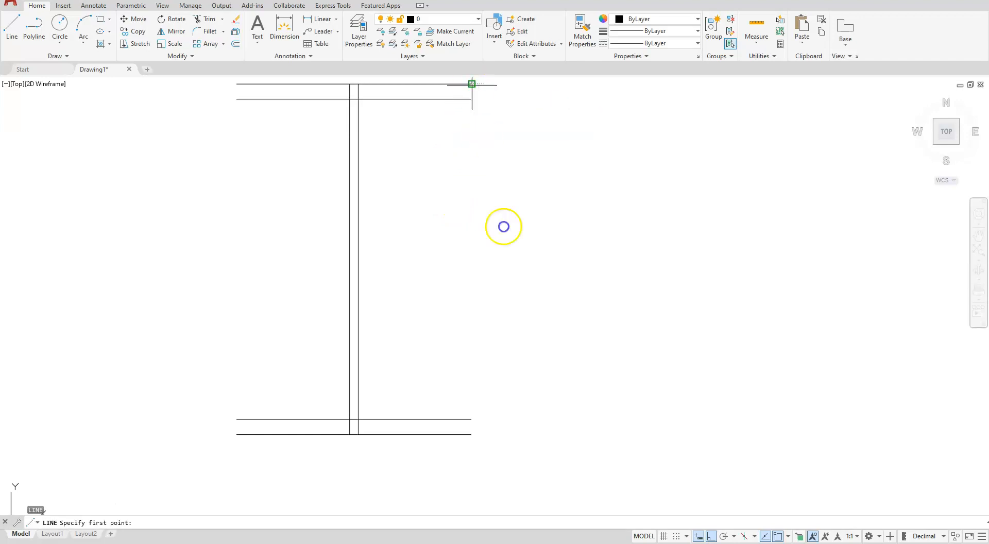
pyautogui.click(470, 432)
pyautogui.press('Escape')
pyautogui.press('Return')
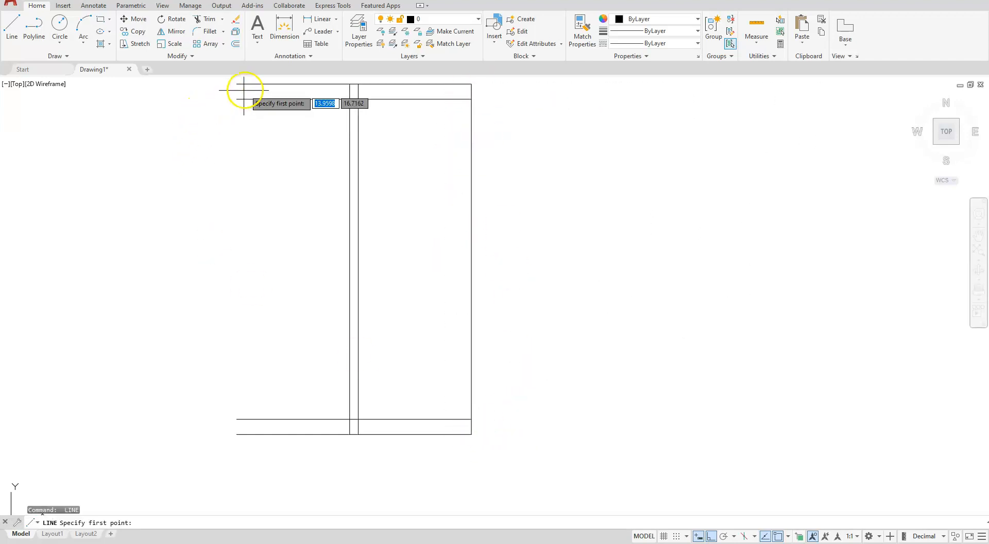
pyautogui.click(243, 84)
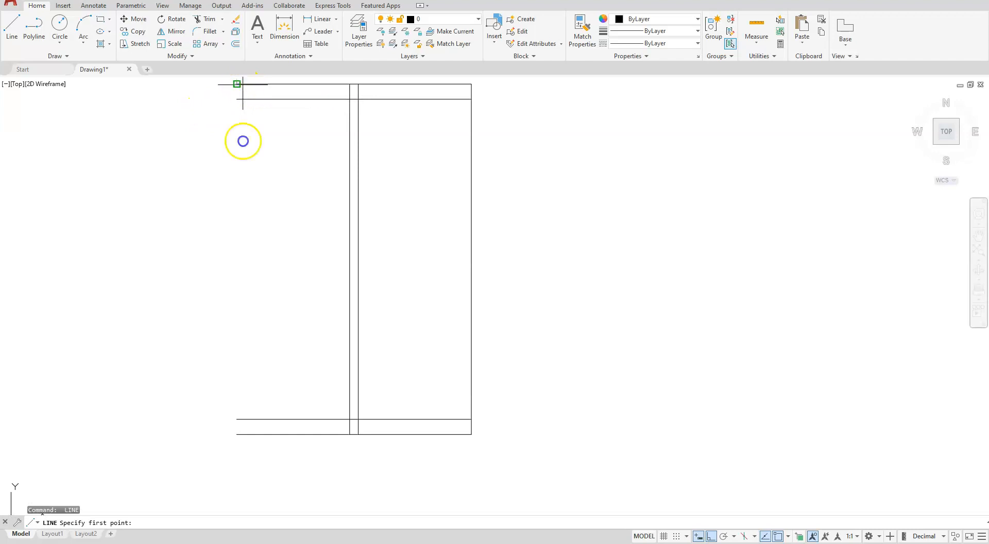
pyautogui.click(252, 436)
pyautogui.press('Escape')
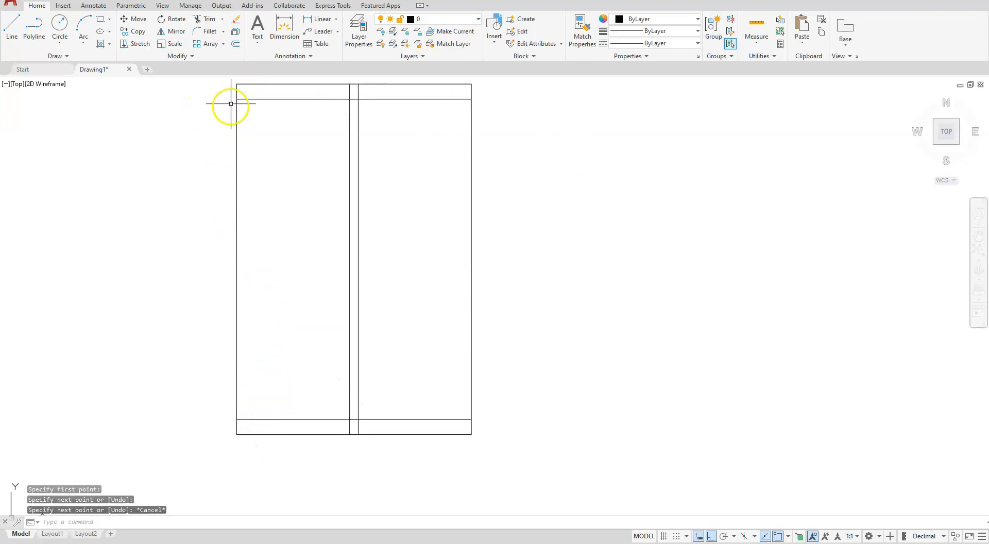
# Trim the web and flange overlaps and the outer verticals between the flanges to leave an open I-shaped W12x40 outline
pyautogui.click(206, 21)
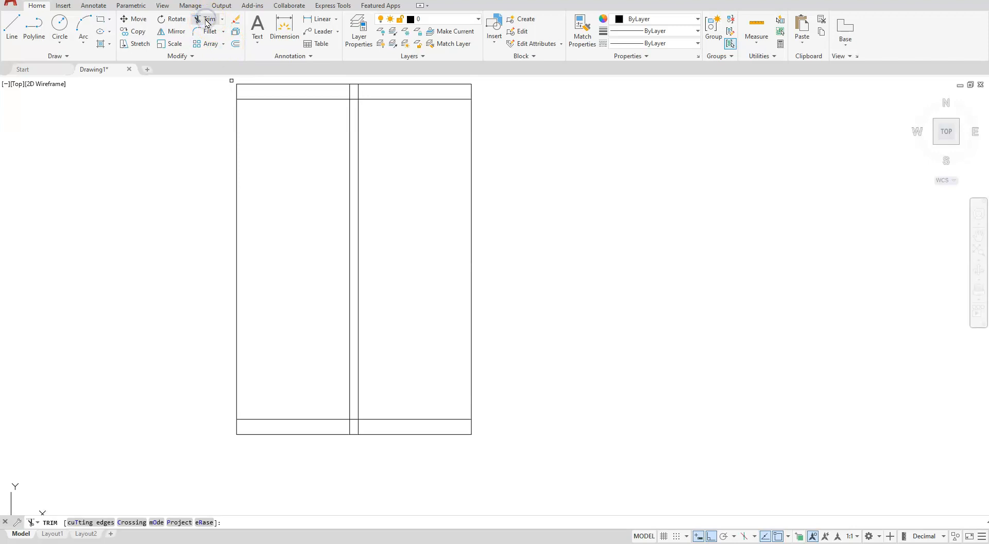
pyautogui.click(350, 89)
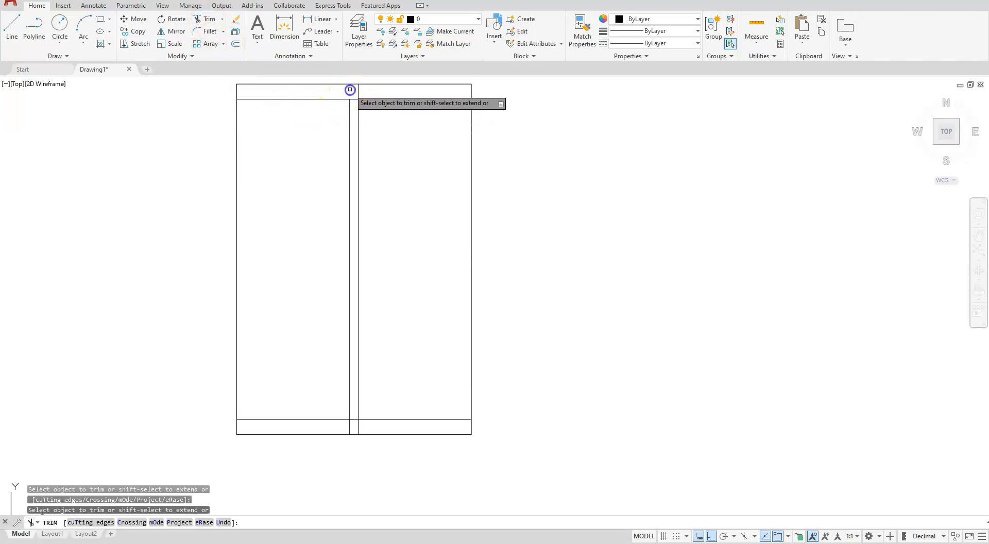
pyautogui.click(355, 97)
pyautogui.click(470, 184)
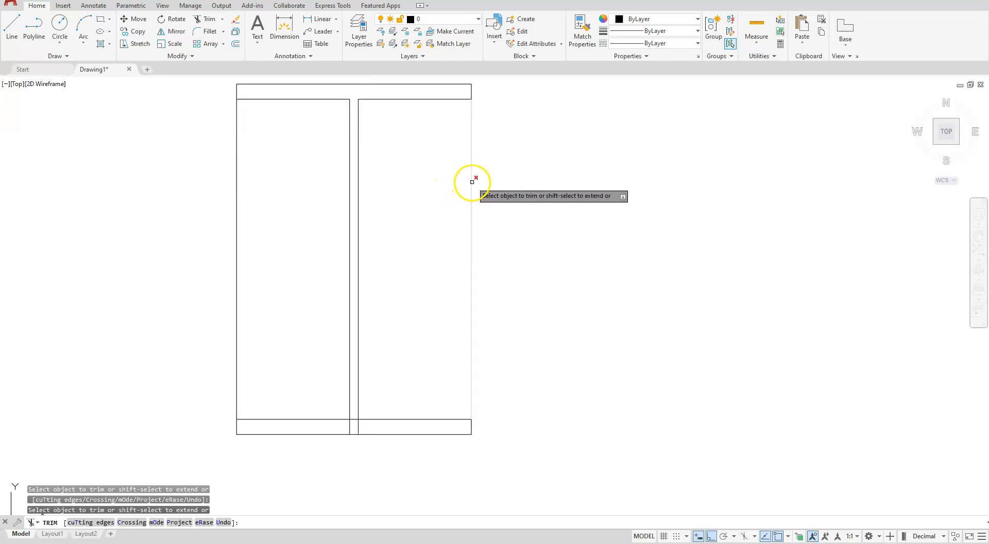
pyautogui.click(237, 220)
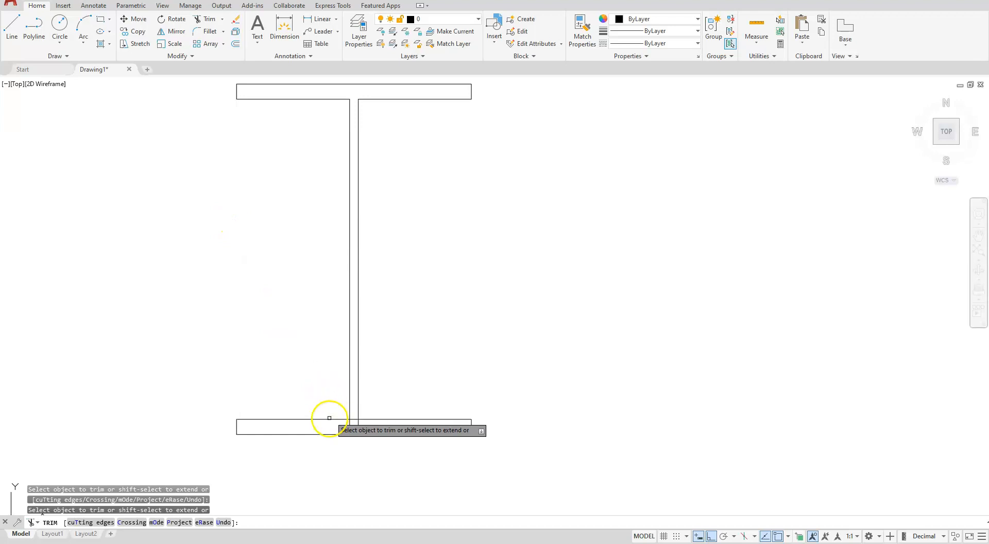
pyautogui.click(356, 420)
pyautogui.press('Escape')
# Join all the lines of the W12x40 section into a single polyline
pyautogui.scroll(-2, 420, 372)
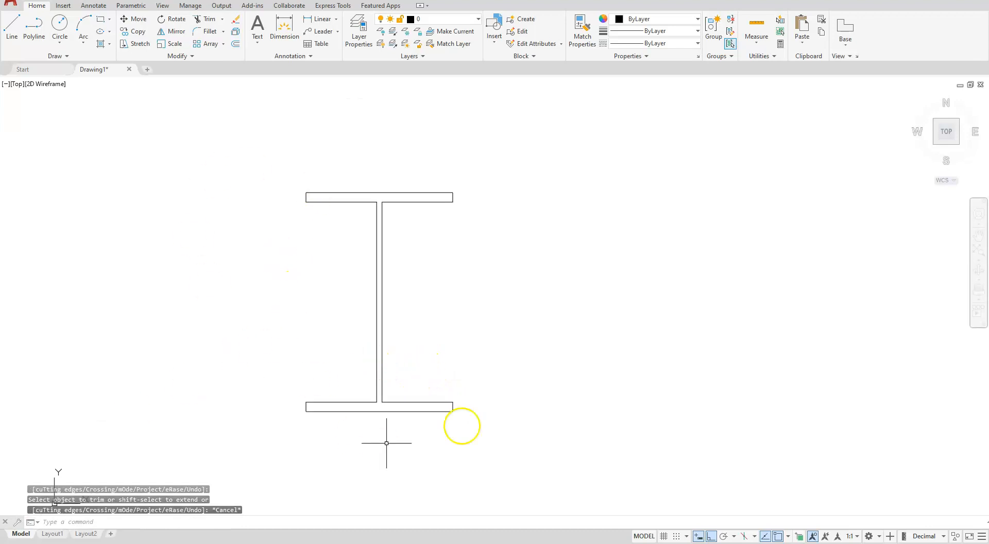
pyautogui.click(285, 432)
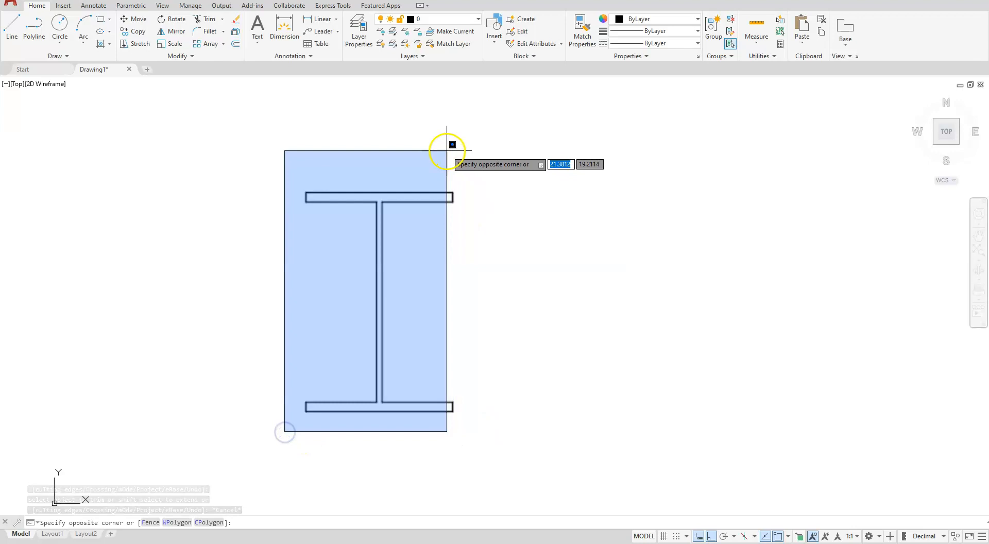
pyautogui.click(472, 146)
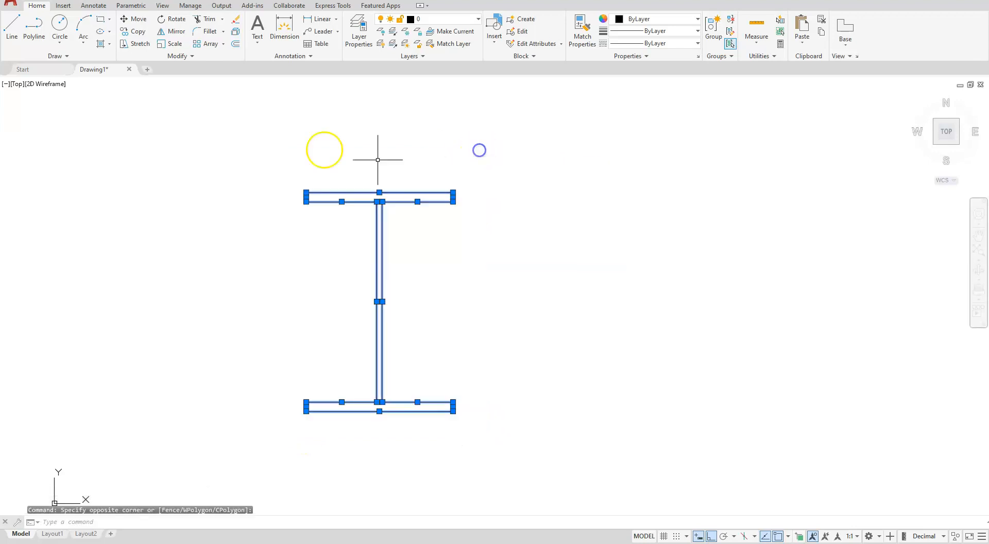
pyautogui.click(185, 53)
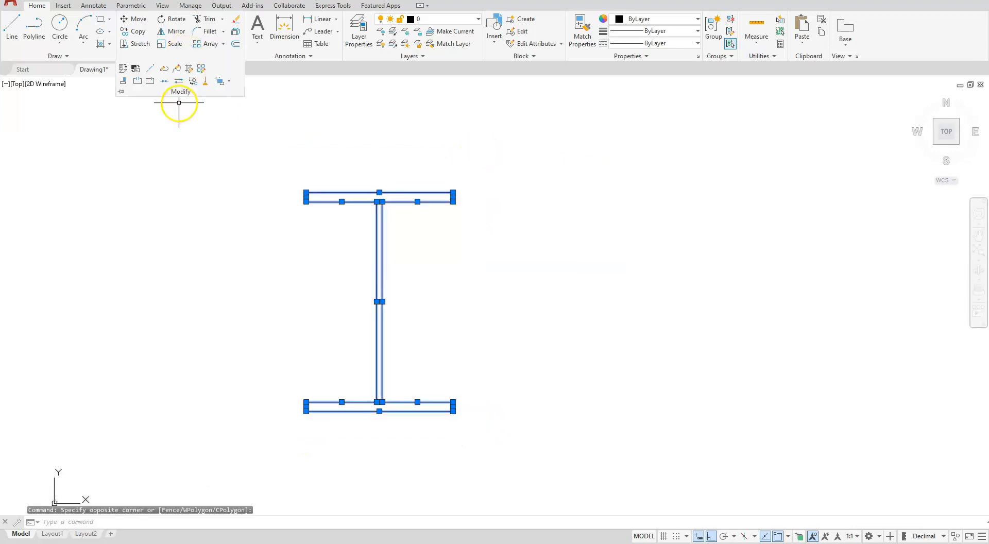
pyautogui.click(165, 80)
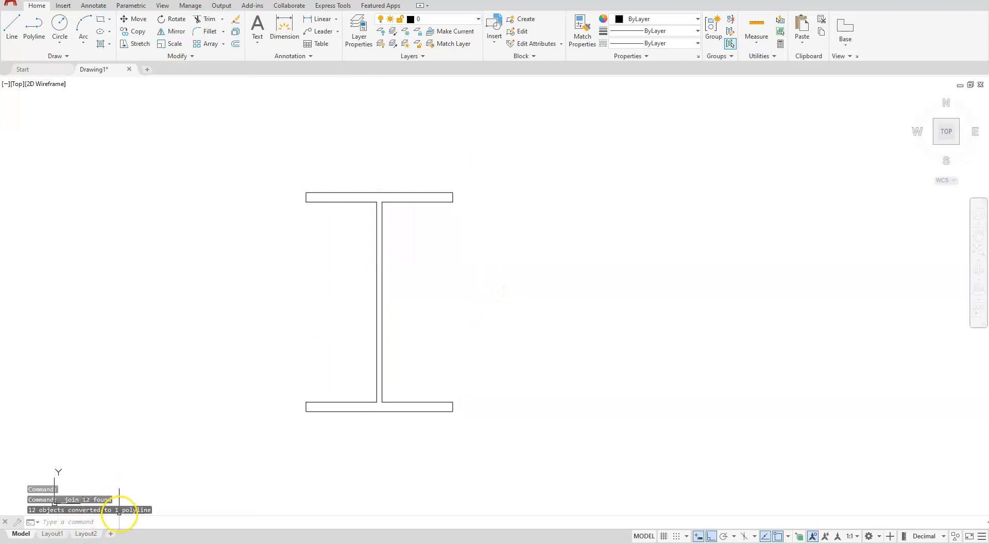
# Draw a 12.34 long vertical line downward in the empty space to the right of the W12x40 section
pyautogui.moveTo(550, 338)
pyautogui.mouseDown(button='middle')
pyautogui.moveTo(418, 373)
pyautogui.moveTo(305, 342)
pyautogui.mouseUp(button='middle')
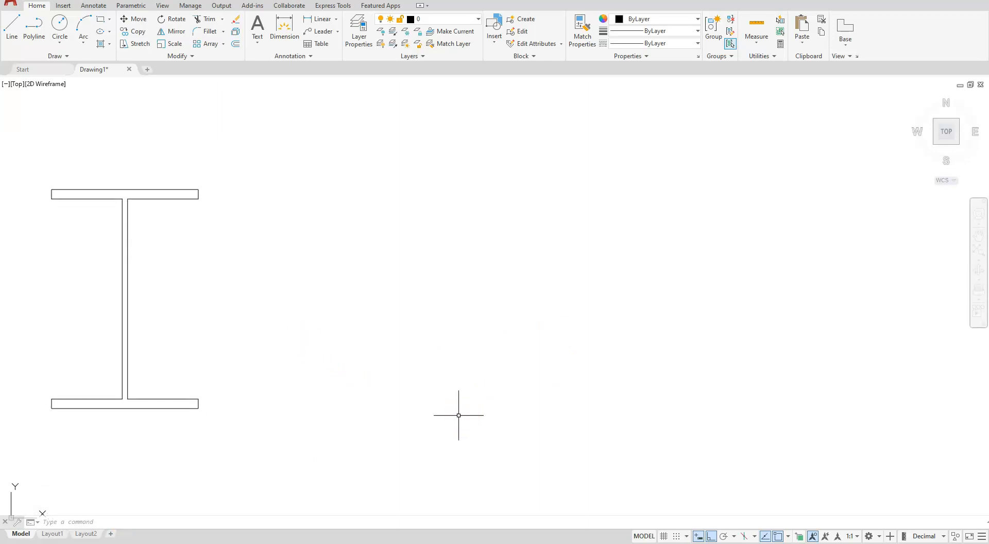
pyautogui.press('Escape')
pyautogui.write('l')
pyautogui.press('Return')
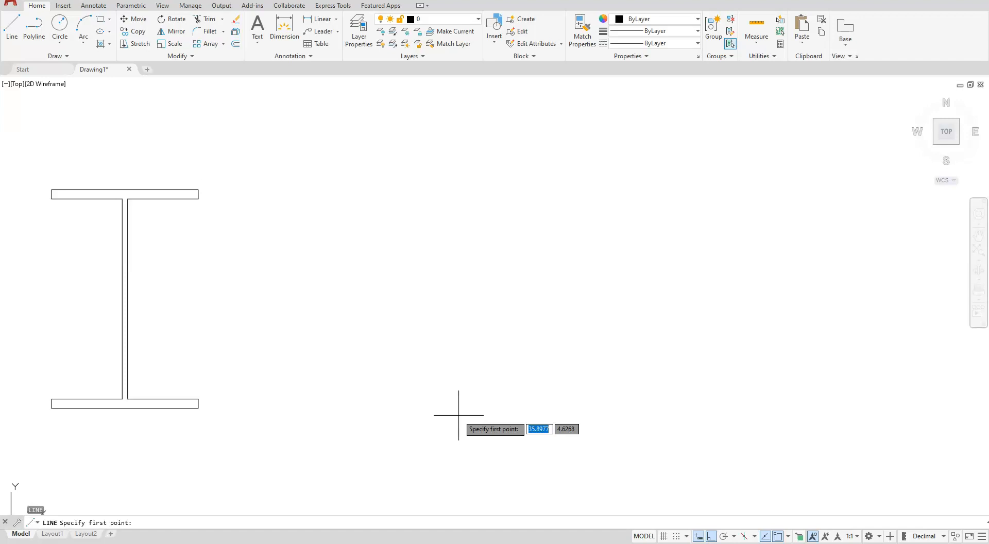
pyautogui.click(530, 190)
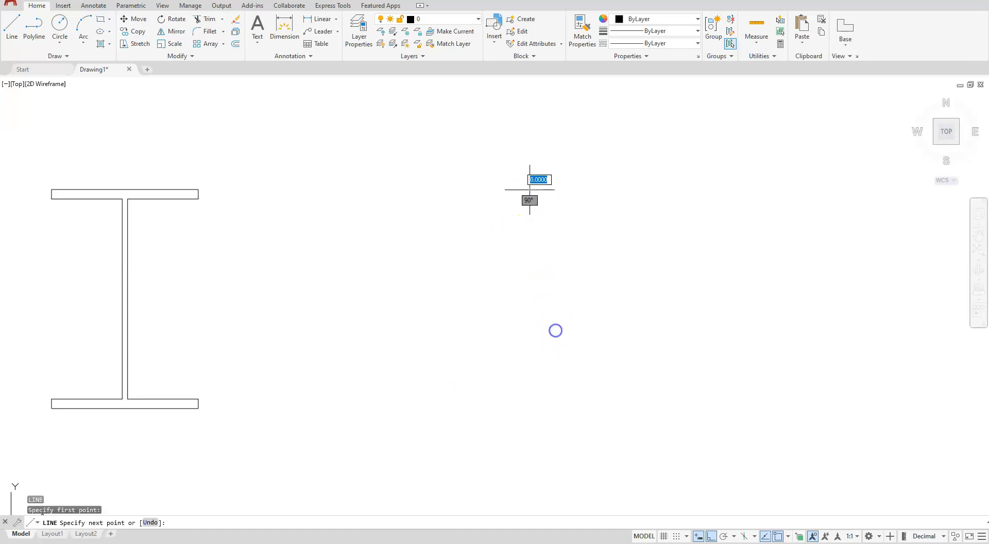
pyautogui.write('12.3')
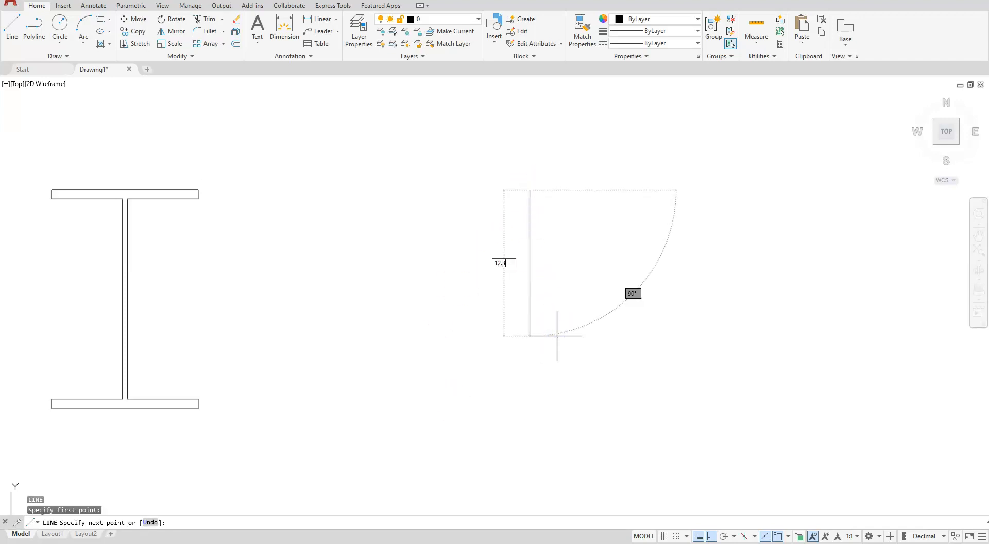
pyautogui.write('4')
pyautogui.press('Return')
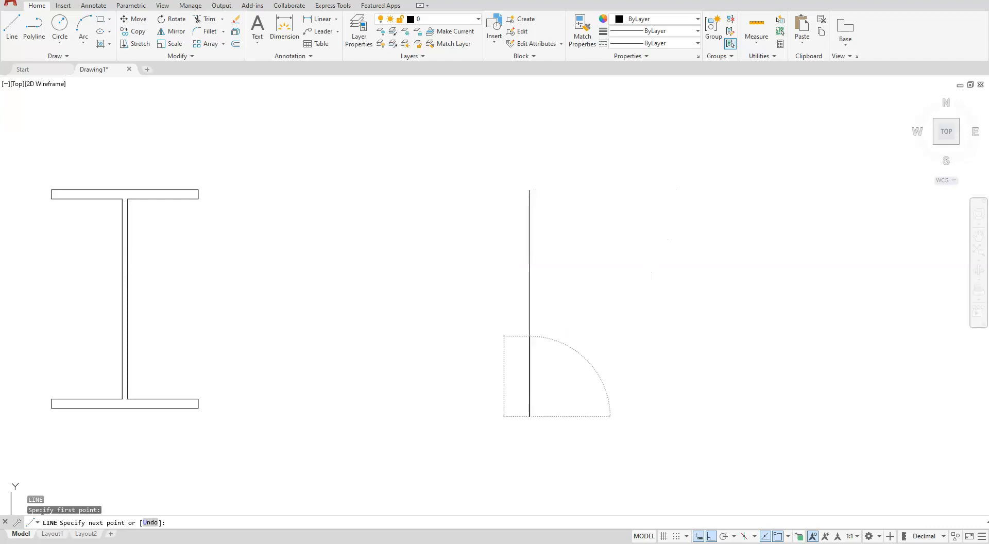
pyautogui.press('Escape')
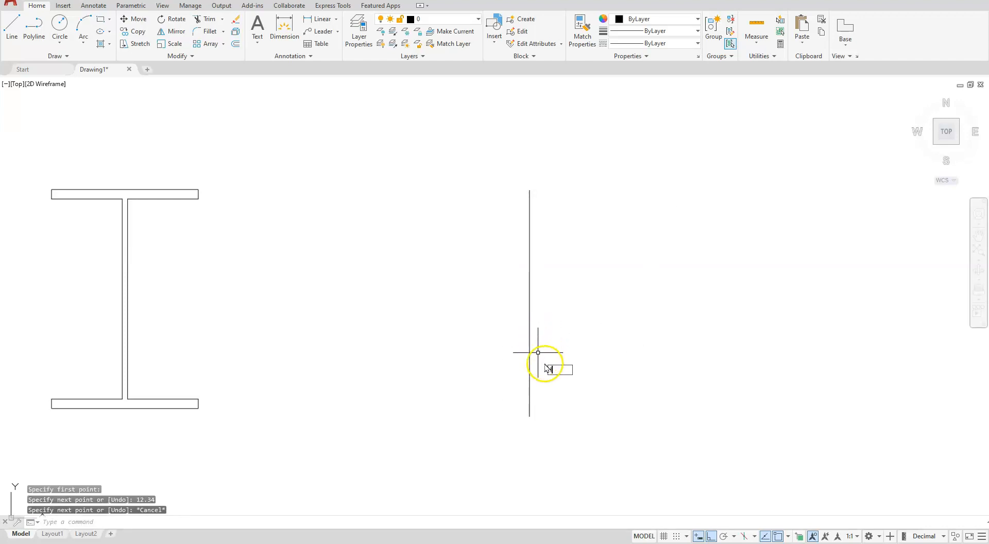
# Draw a 6.52 long horizontal line just below the new vertical line
pyautogui.press('Return')
pyautogui.click(468, 458)
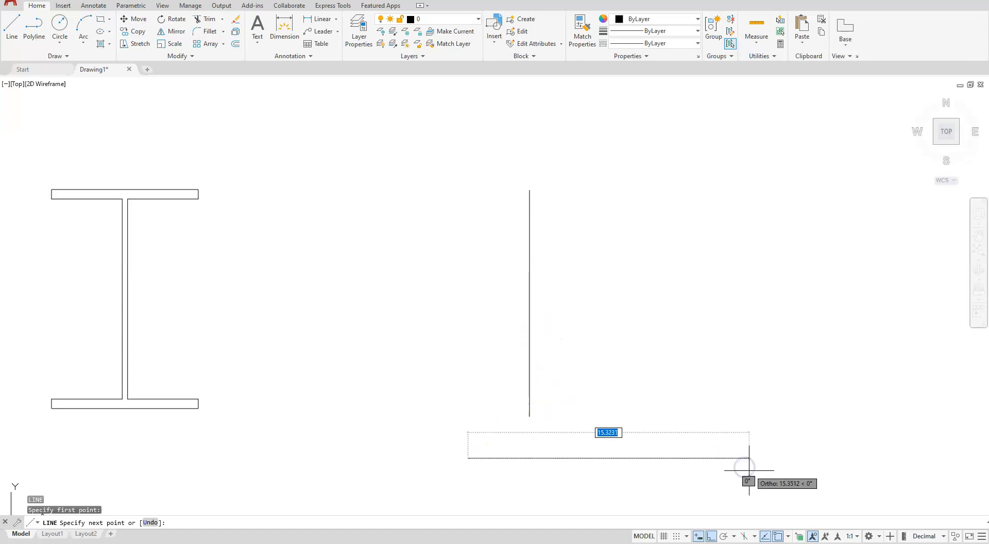
pyautogui.write('6.')
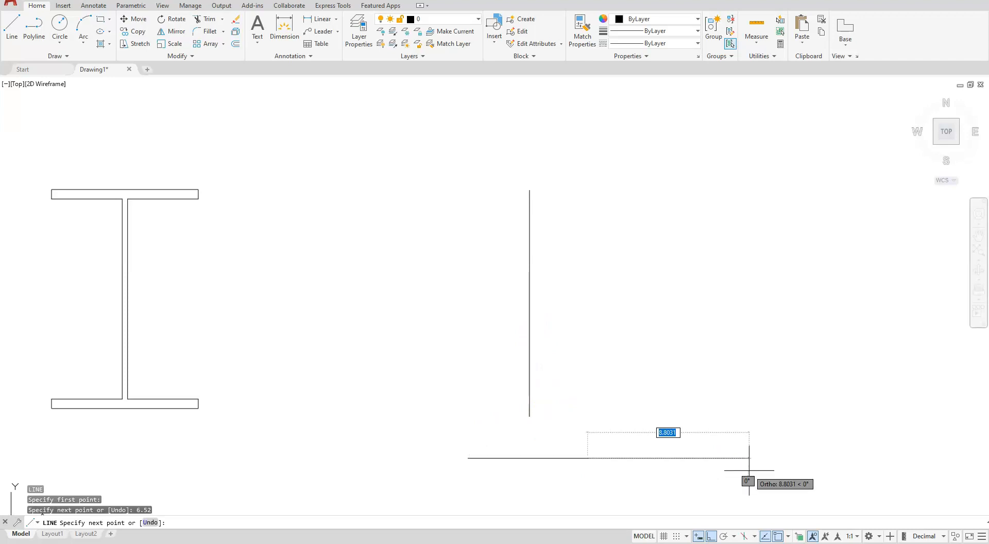
pyautogui.press('Return')
pyautogui.press('Escape')
pyautogui.press('Escape')
pyautogui.press('Escape')
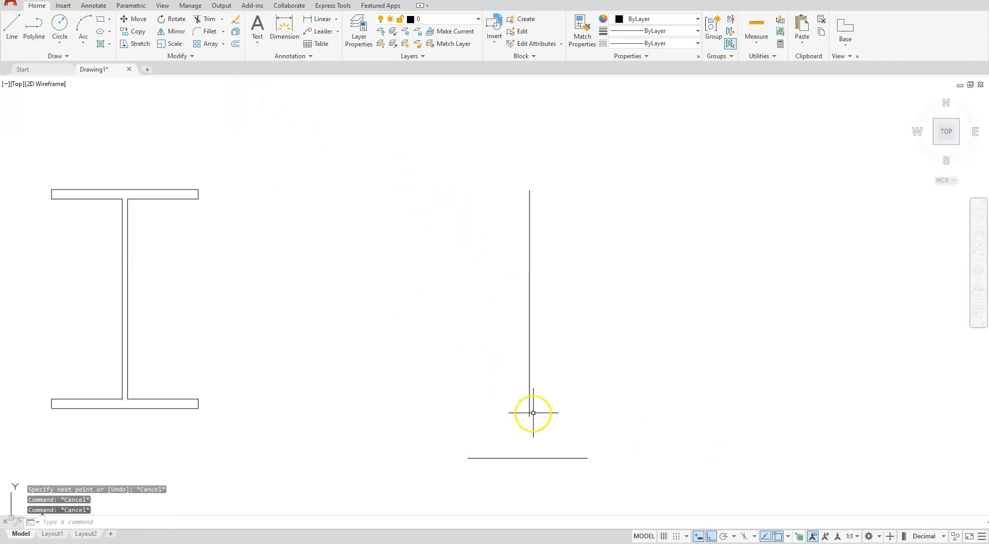
# Move the horizontal line by its midpoint onto the lower endpoint of the vertical line
pyautogui.click(555, 458)
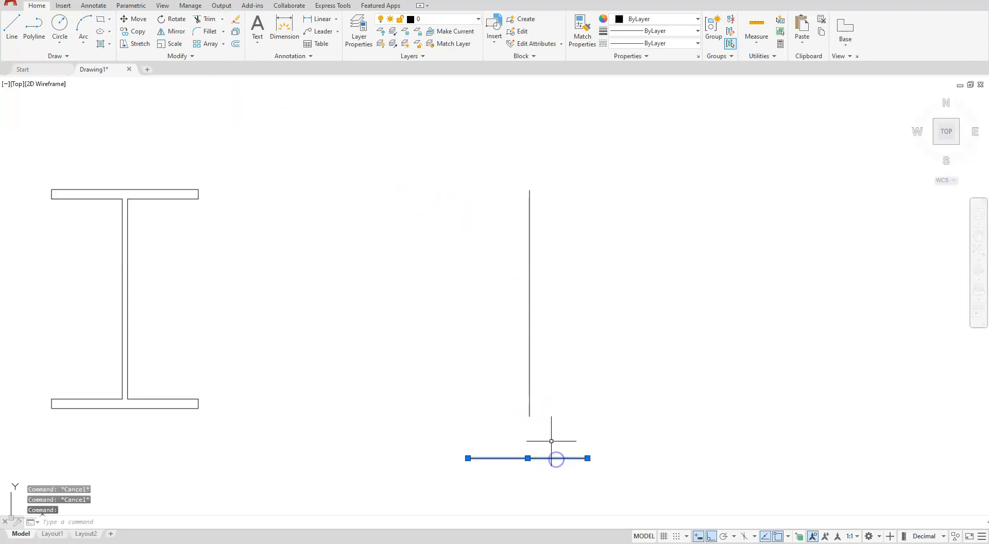
pyautogui.click(527, 458)
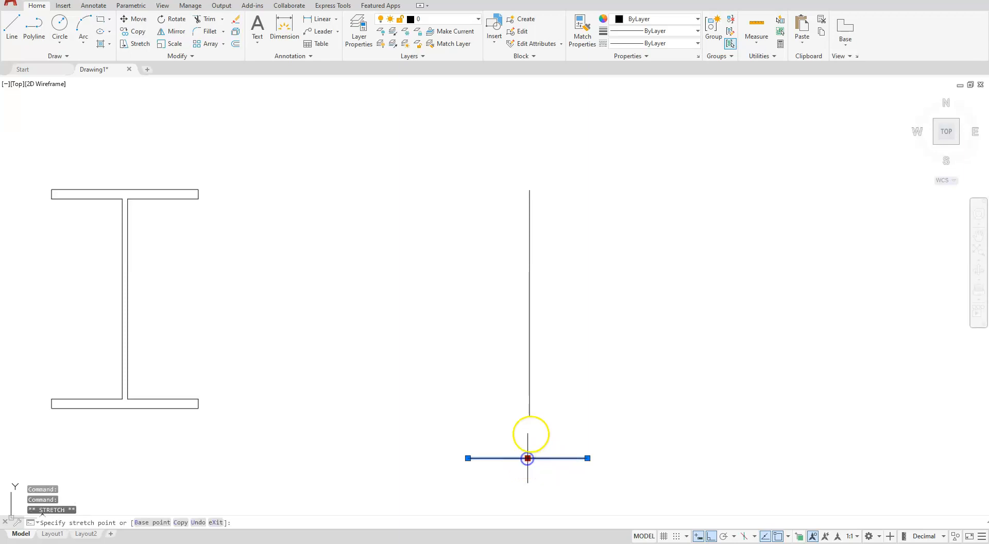
pyautogui.click(531, 416)
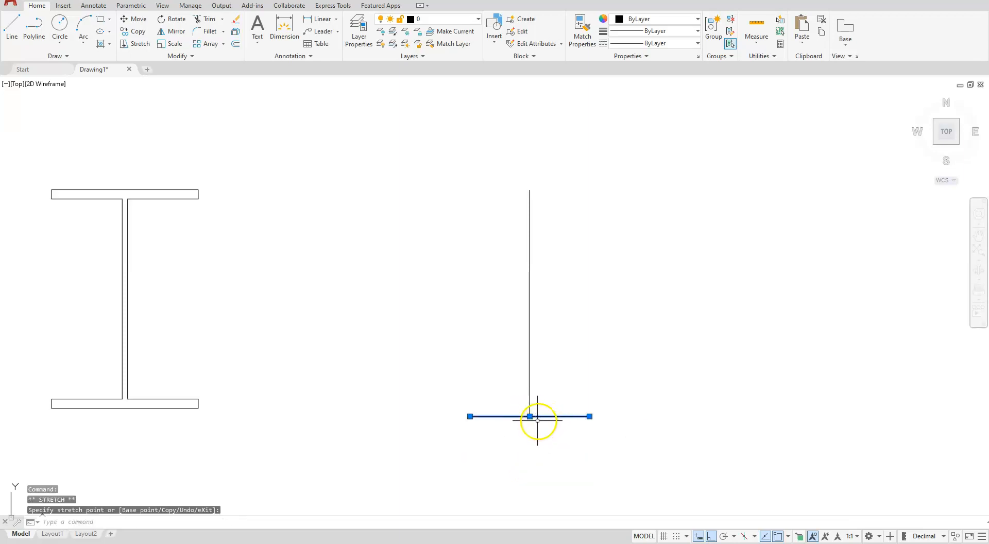
# Copy the lower horizontal line by its midpoint grip to the upper endpoint of the vertical line
pyautogui.click(530, 416)
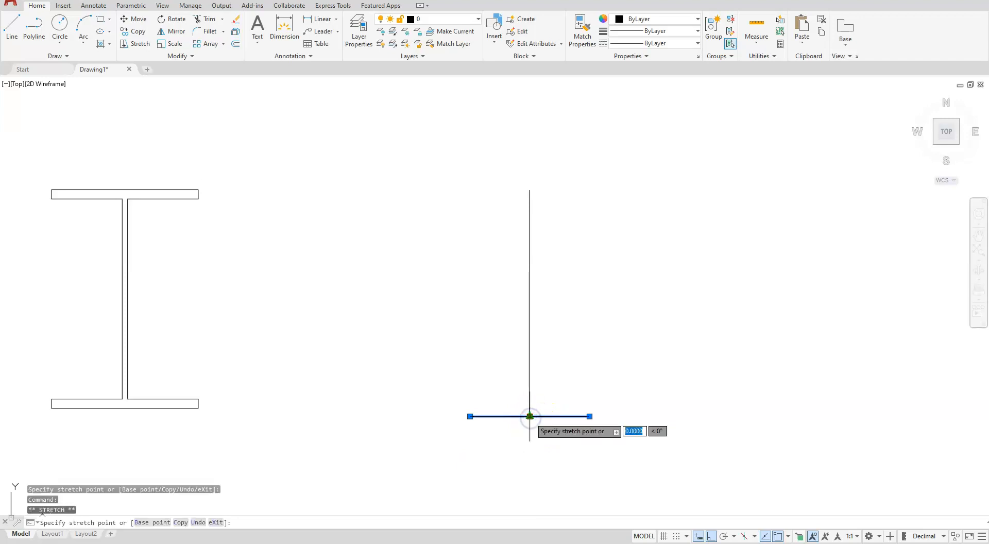
pyautogui.click(180, 523)
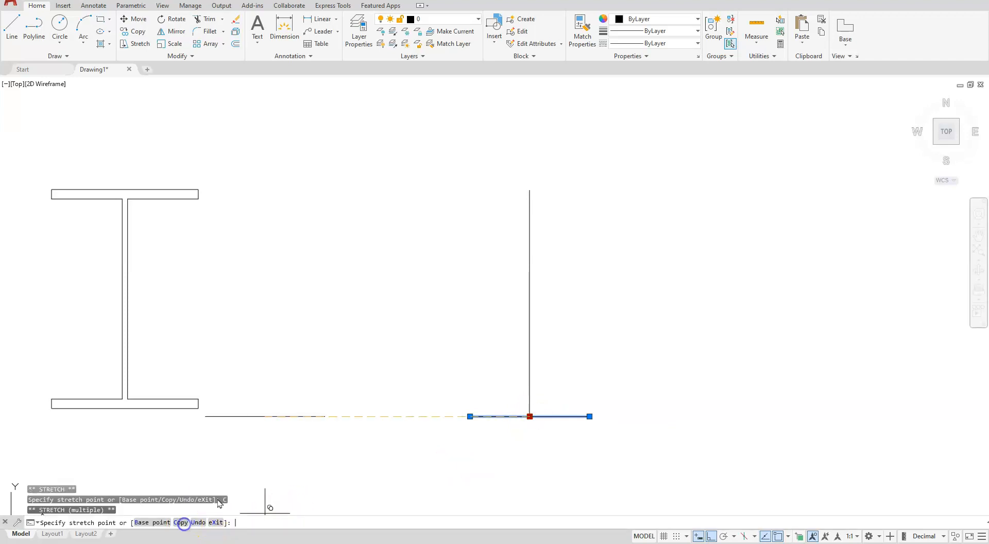
pyautogui.click(530, 190)
pyautogui.press('Escape')
pyautogui.press('Escape')
pyautogui.press('Escape')
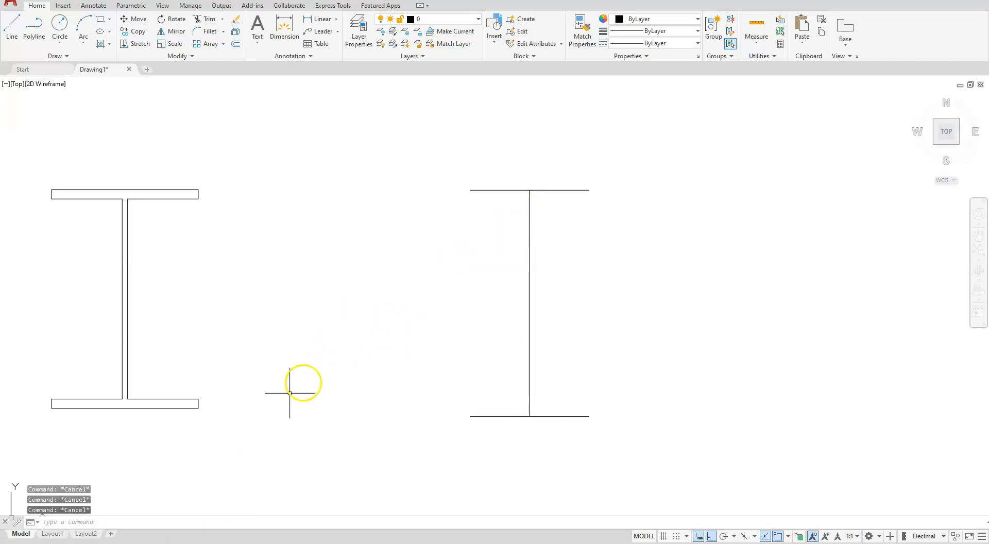
# Offset the upper and lower horizontal lines of the second section inward by .44 to form the flange thicknesses
pyautogui.click(235, 44)
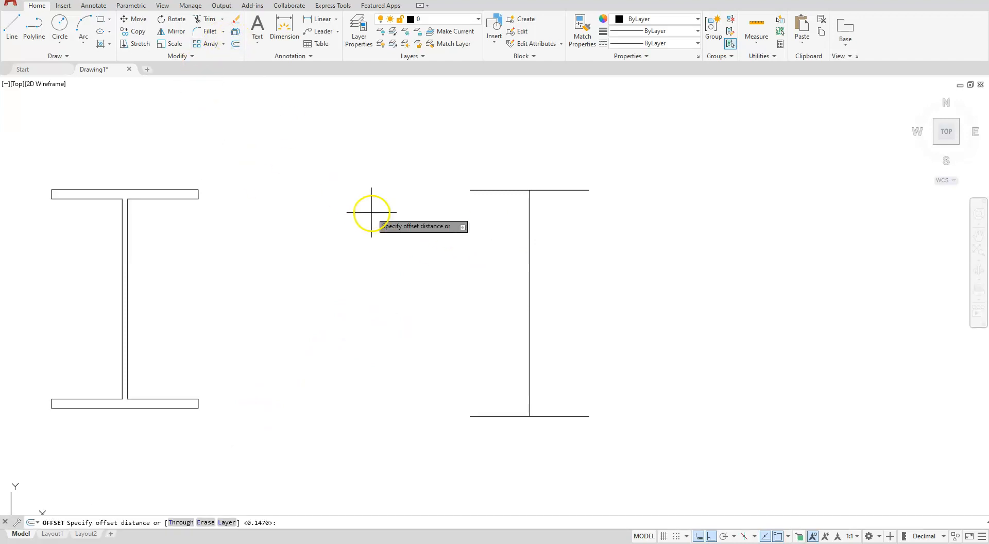
pyautogui.press('Return')
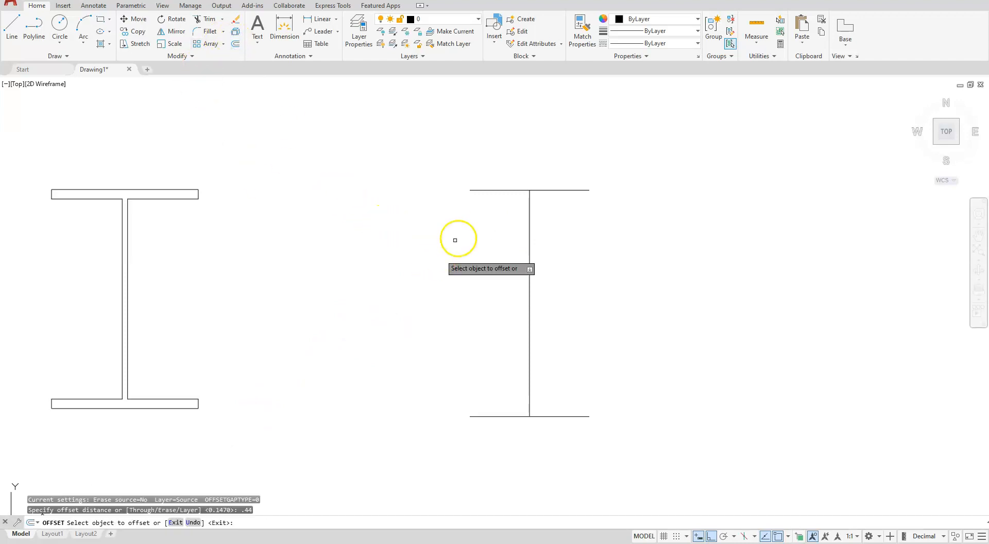
pyautogui.click(508, 189)
pyautogui.click(486, 266)
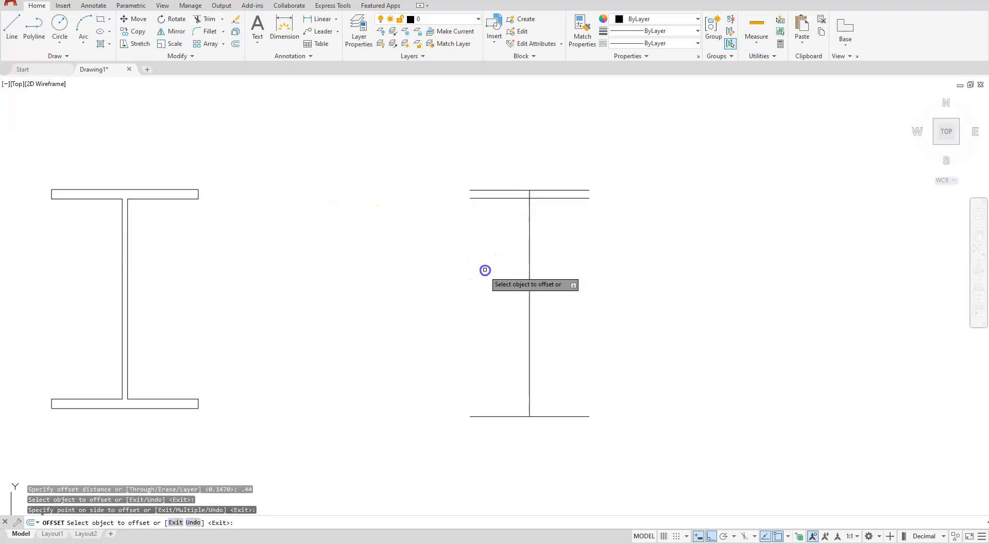
pyautogui.click(503, 416)
pyautogui.click(493, 345)
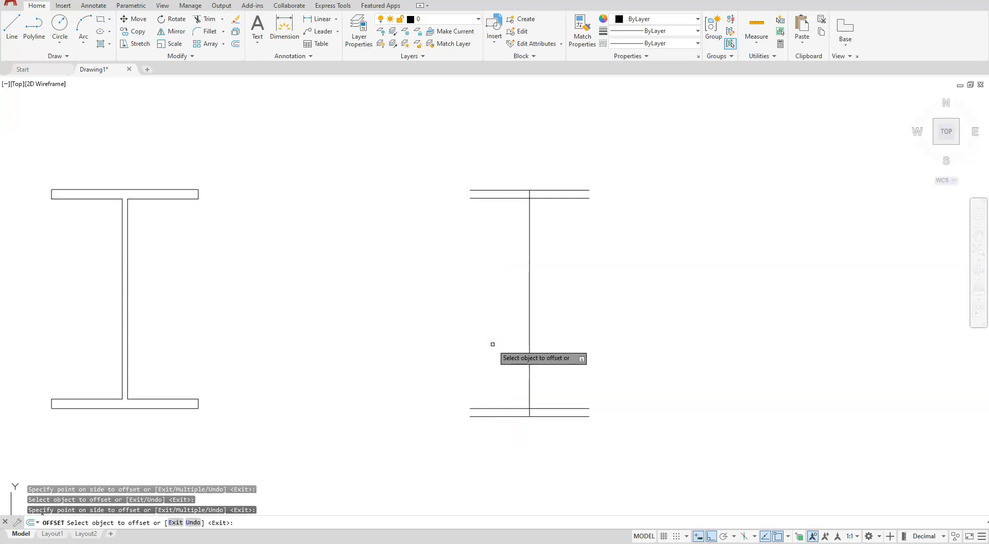
pyautogui.press('Escape')
pyautogui.press('Escape')
pyautogui.press('Escape')
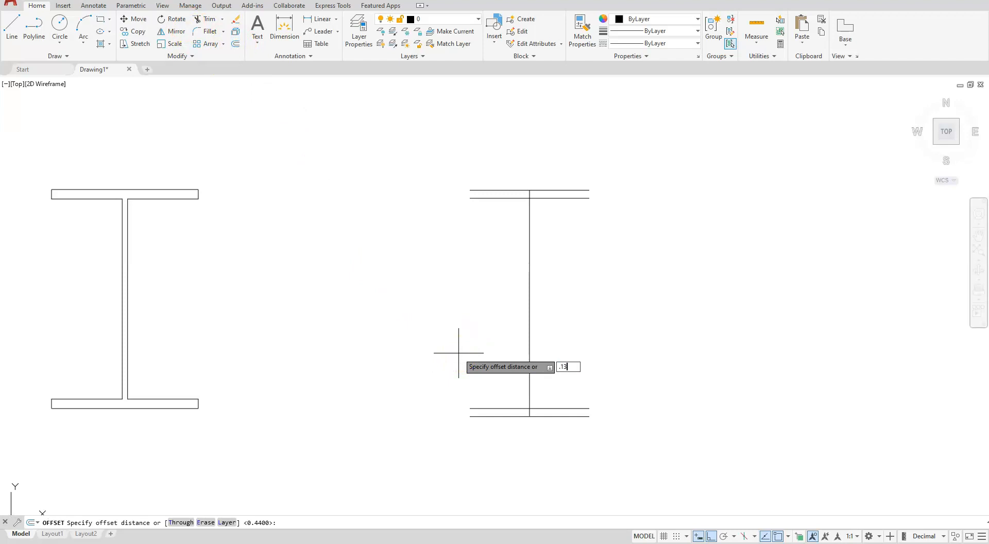
# Offset the second section's vertical centre line by .13 to both sides to form the web
pyautogui.press('Return')
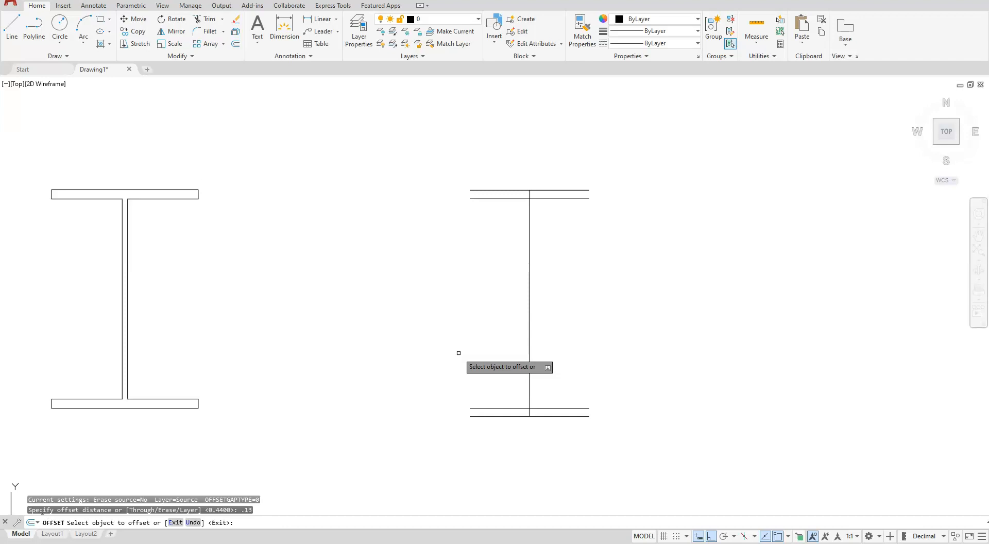
pyautogui.click(530, 326)
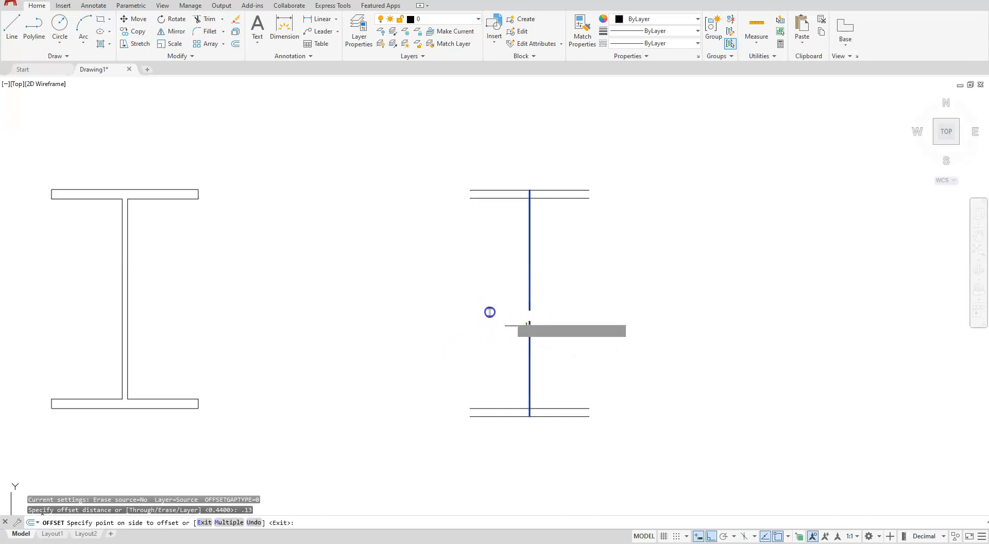
pyautogui.click(488, 310)
pyautogui.scroll(8, 535, 330)
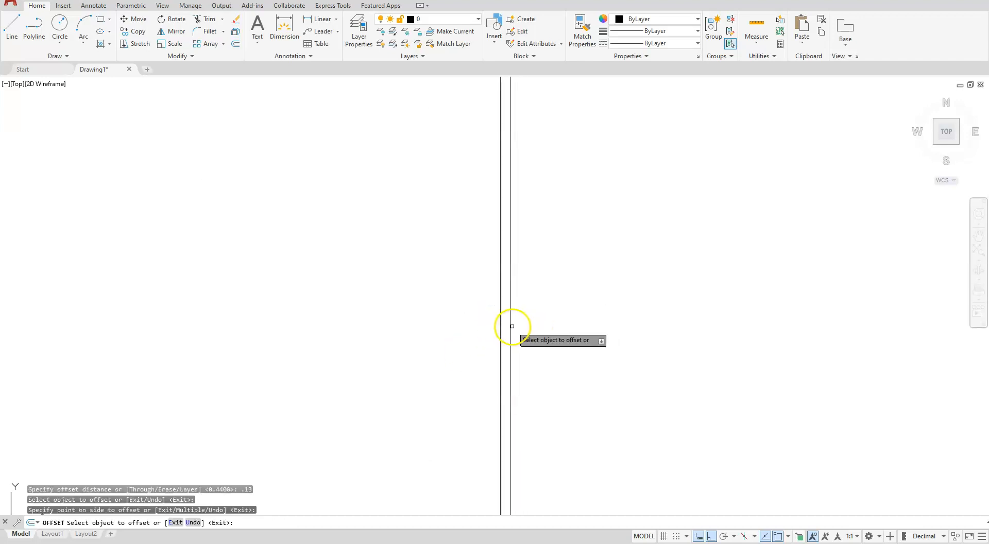
pyautogui.click(511, 327)
pyautogui.click(586, 316)
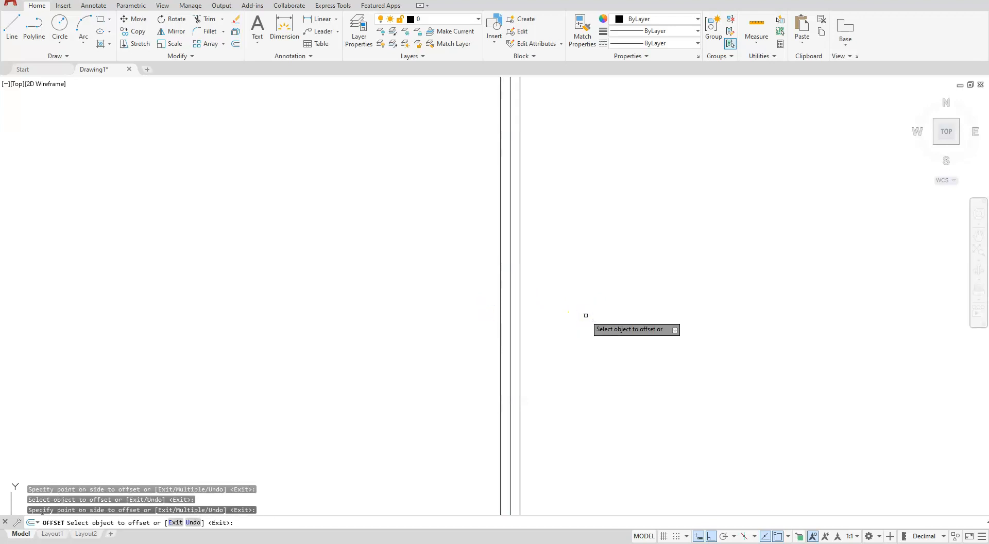
pyautogui.press('Escape')
# Erase the second section's vertical centre line between the two web lines
pyautogui.scroll(-8, 515, 335)
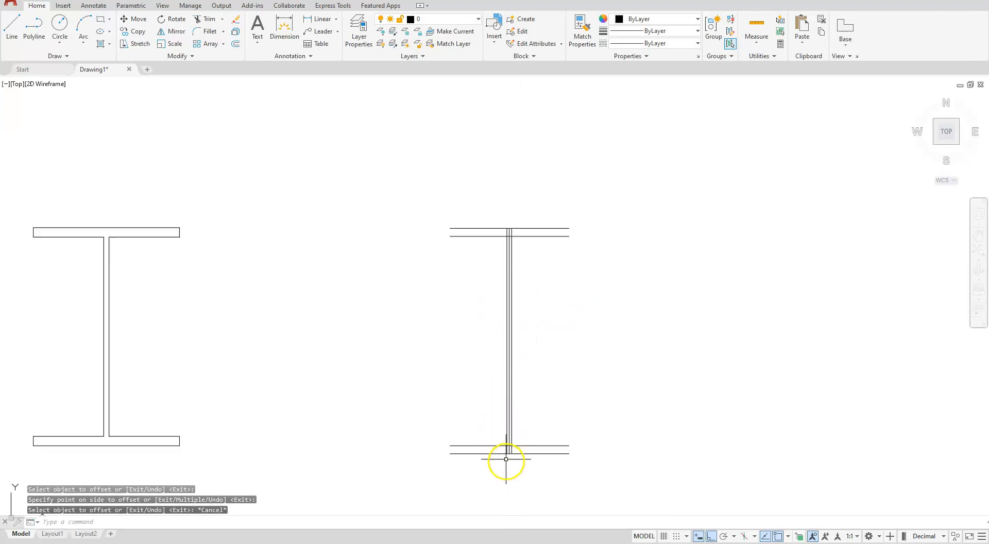
pyautogui.scroll(6, 505, 463)
pyautogui.click(520, 408)
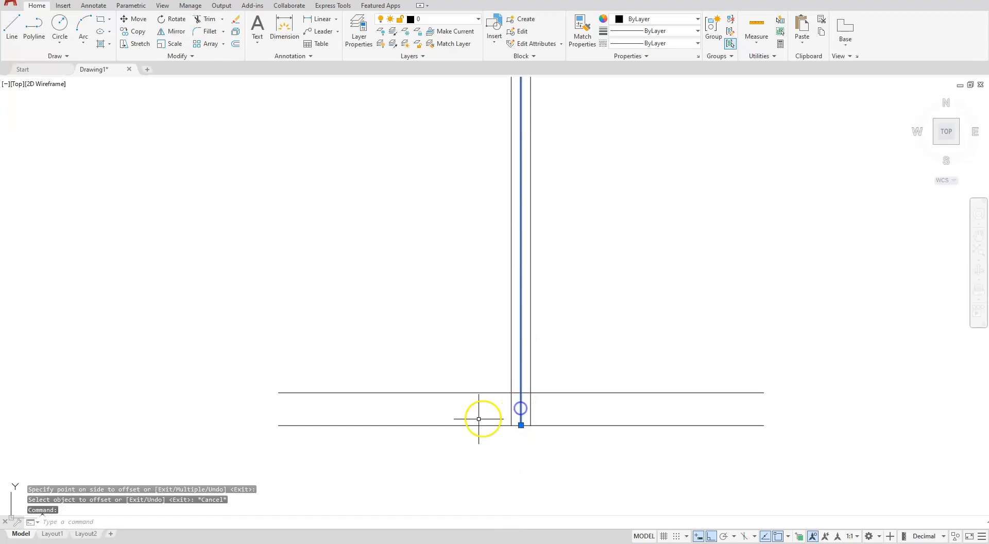
pyautogui.write('E')
pyautogui.press('Return')
# Draw a vertical line joining the left ends of the second section's lower and upper flange lines
pyautogui.scroll(-4, 472, 414)
pyautogui.scroll(-2, 398, 392)
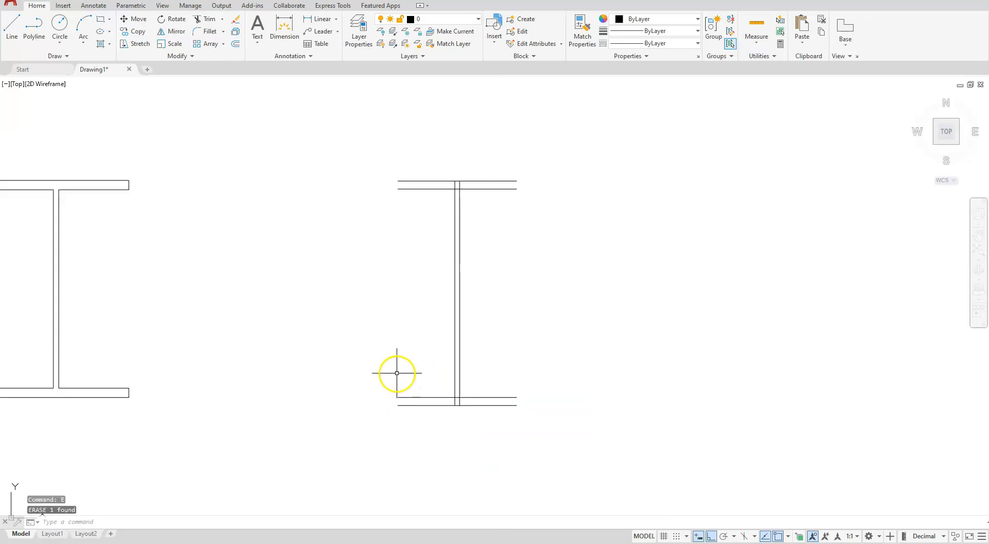
pyautogui.moveTo(395, 369); pyautogui.dragTo(384, 407, button='middle')
pyautogui.press('Escape')
pyautogui.write('L')
pyautogui.press('Return')
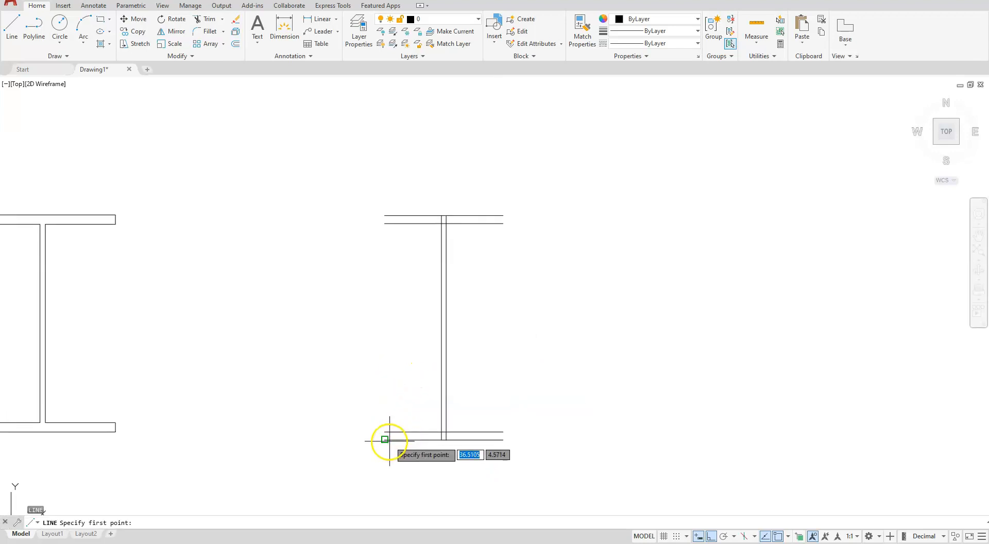
pyautogui.click(385, 439)
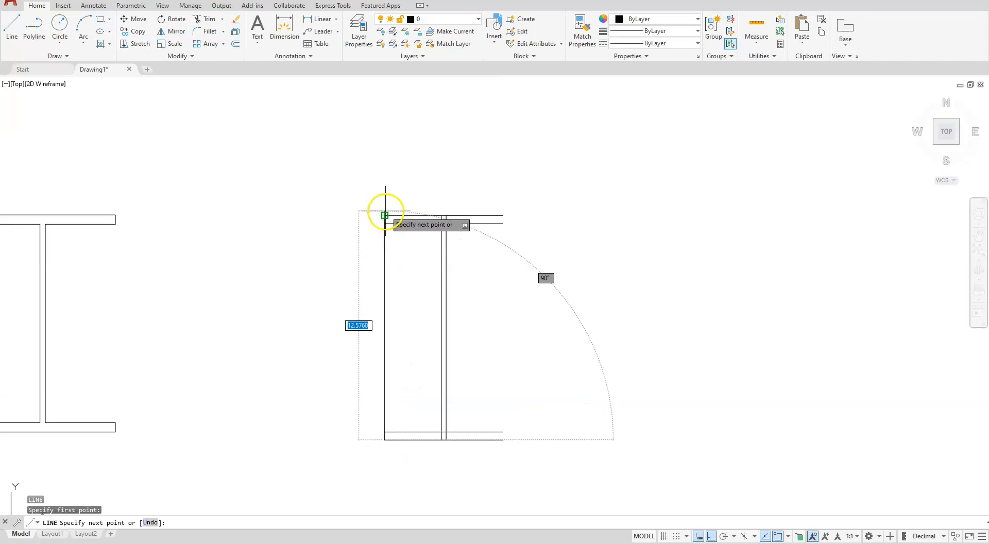
pyautogui.click(384, 215)
pyautogui.press('Return')
# Draw a vertical line from the upper flange's right end down to the lower flange's right end
pyautogui.press('Return')
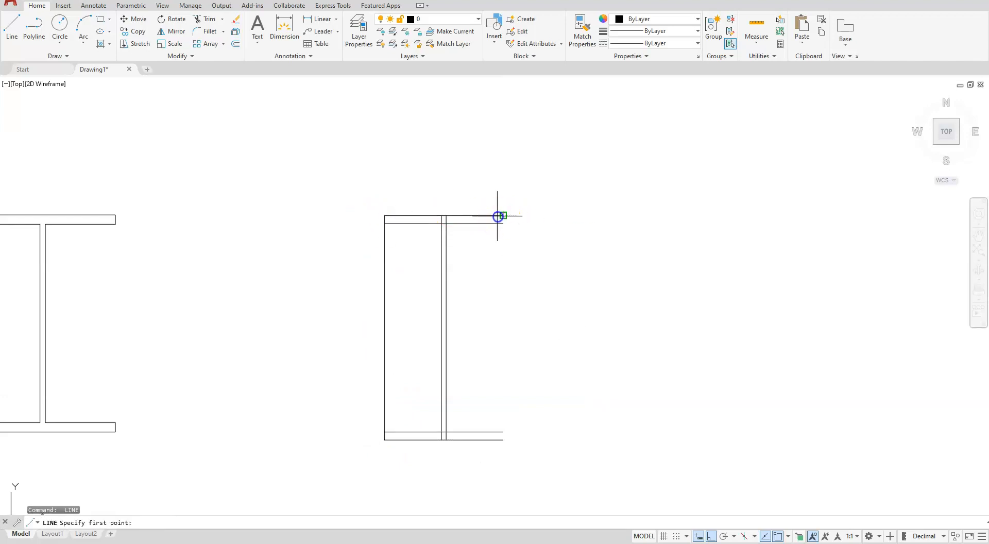
pyautogui.click(498, 216)
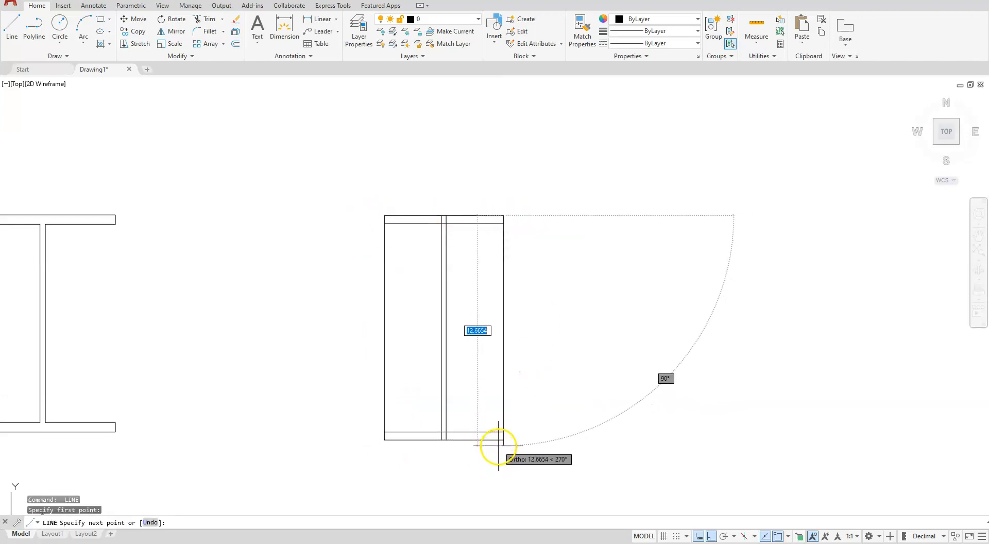
pyautogui.click(498, 446)
pyautogui.press('Escape')
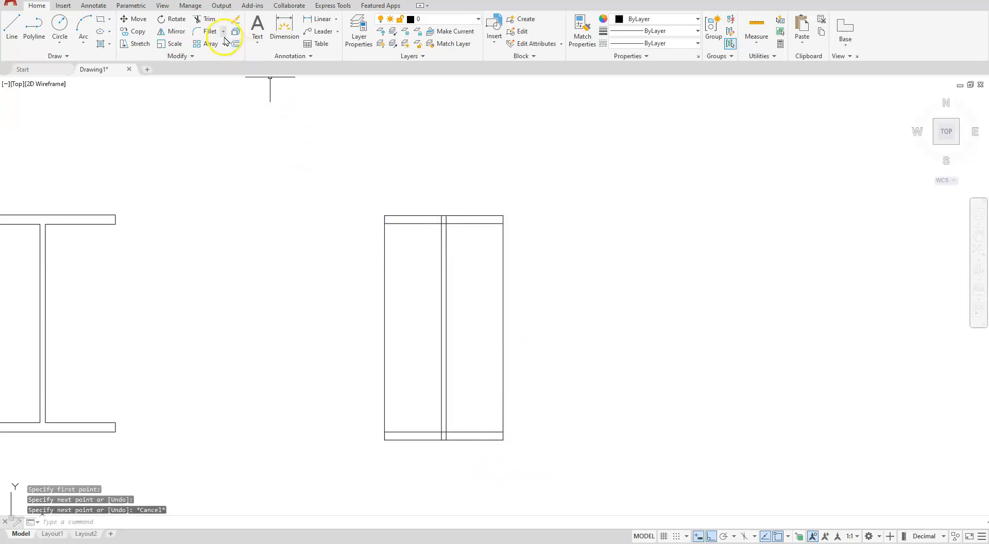
# Trim the right and left vertical side lines above the second section's lower flange
pyautogui.click(206, 21)
pyautogui.scroll(4, 438, 427)
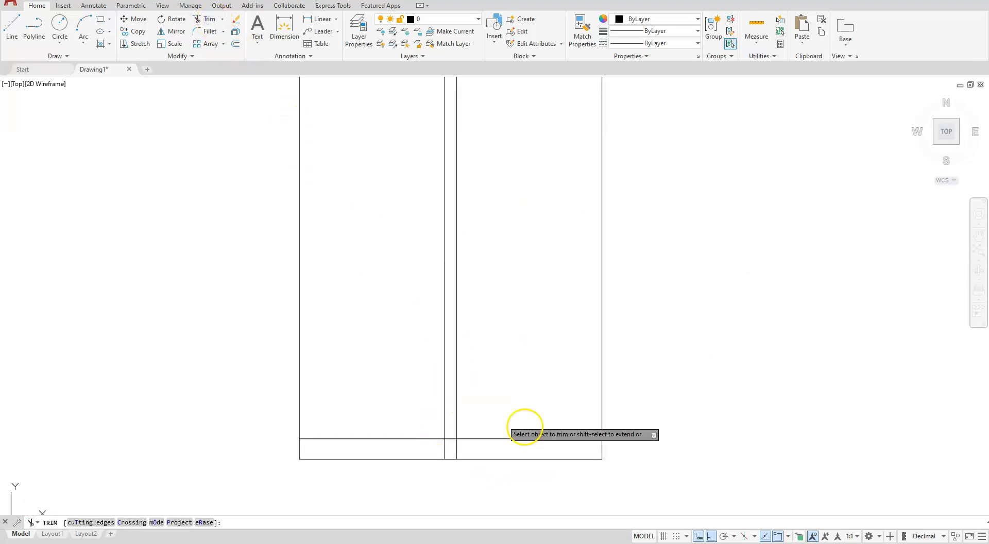
pyautogui.click(624, 390)
pyautogui.click(590, 399)
pyautogui.press('Return')
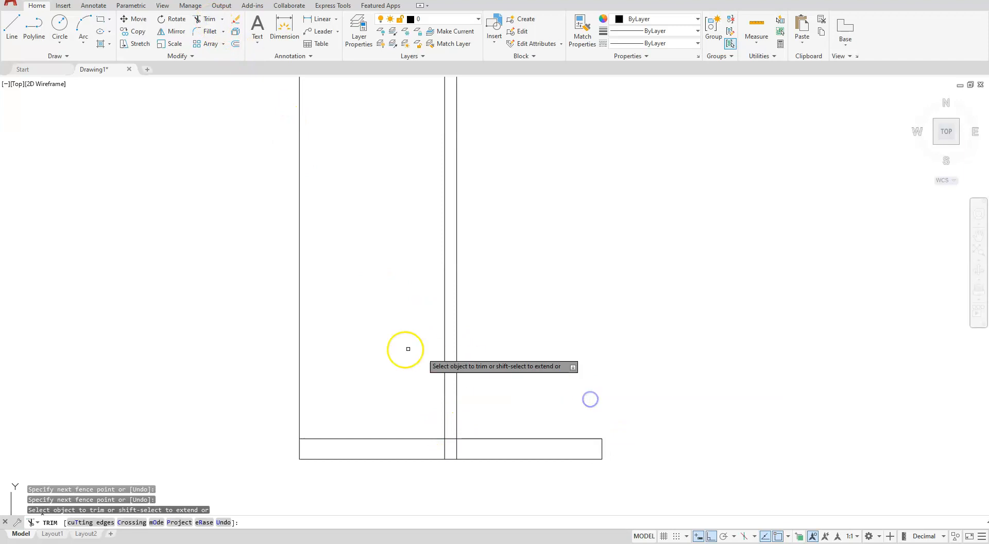
pyautogui.click(300, 374)
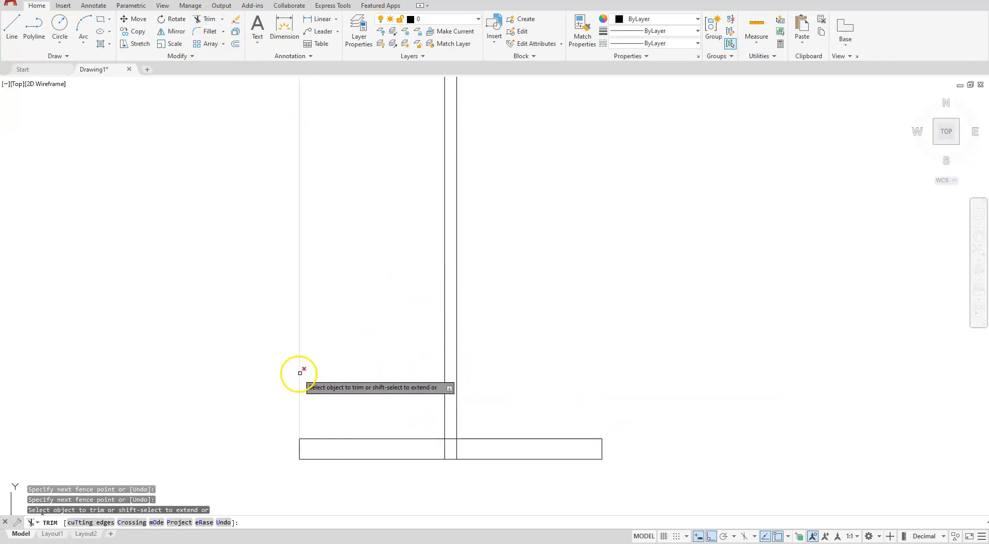
# Trim the web lines inside the second section's lower flange and the inner flange line segments between the web lines
pyautogui.click(446, 453)
pyautogui.click(457, 447)
pyautogui.click(452, 439)
pyautogui.scroll(-3, 459, 350)
pyautogui.scroll(4, 453, 268)
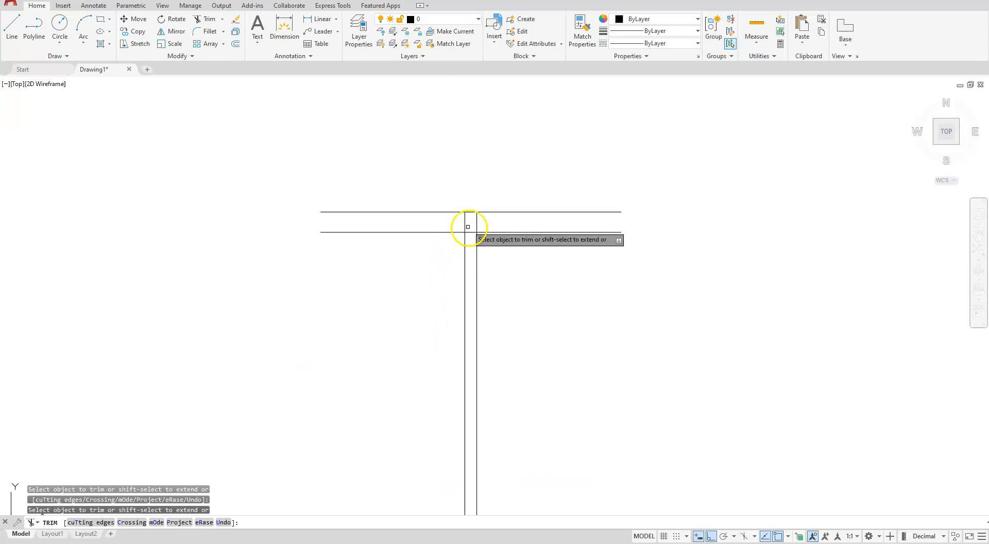
pyautogui.scroll(-4, 471, 231)
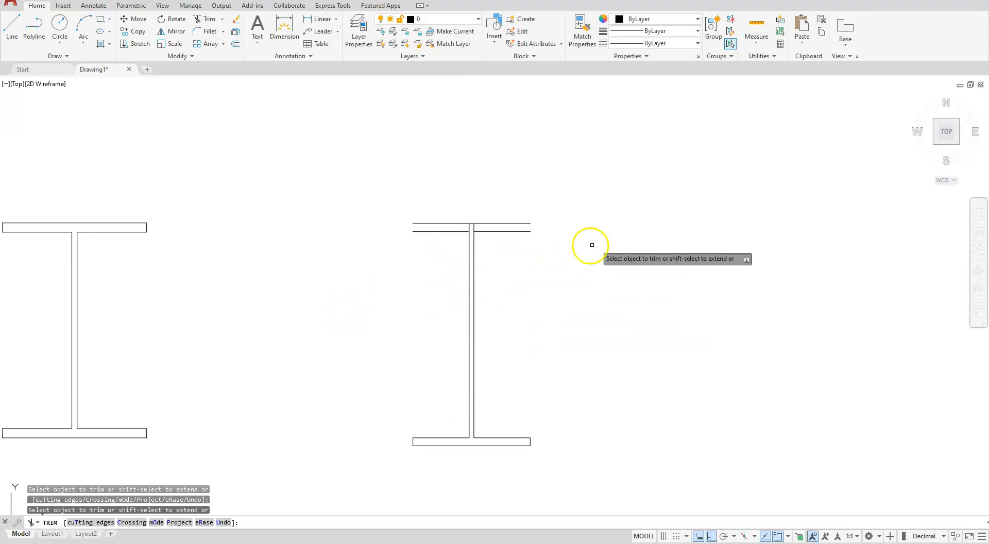
pyautogui.press('Escape')
pyautogui.press('Escape')
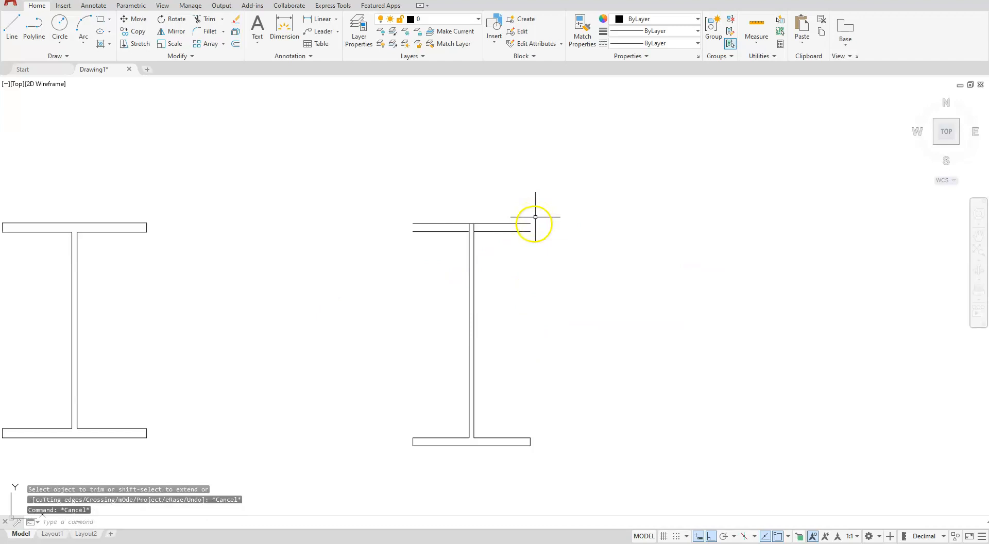
# Close both open ends of the second section's upper flange with short vertical lines
pyautogui.write('l')
pyautogui.press('Return')
pyautogui.click(531, 223)
pyautogui.click(530, 231)
pyautogui.press('Escape')
pyautogui.press('Return')
pyautogui.click(422, 231)
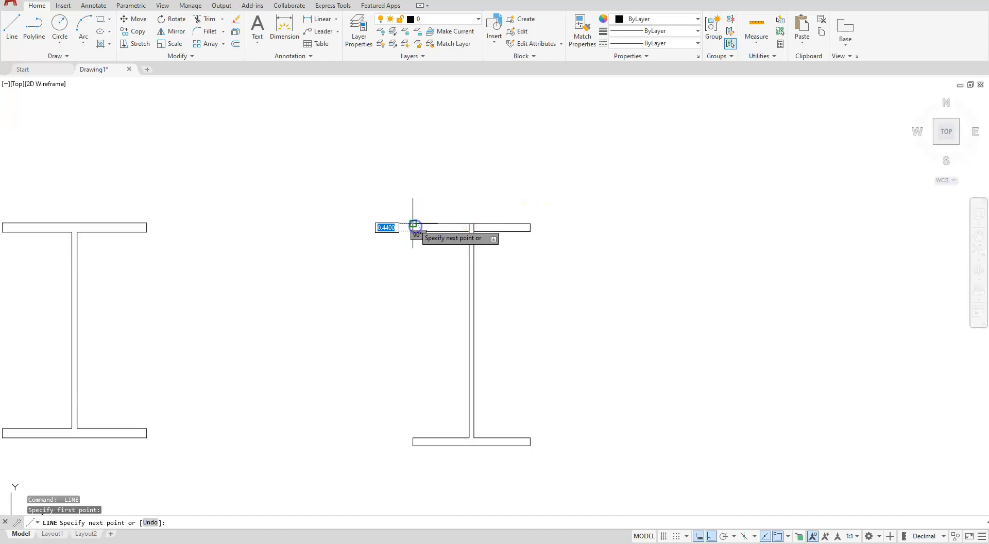
pyautogui.press('Escape')
# Trim the two web line segments inside the second section's upper flange
pyautogui.scroll(6, 480, 218)
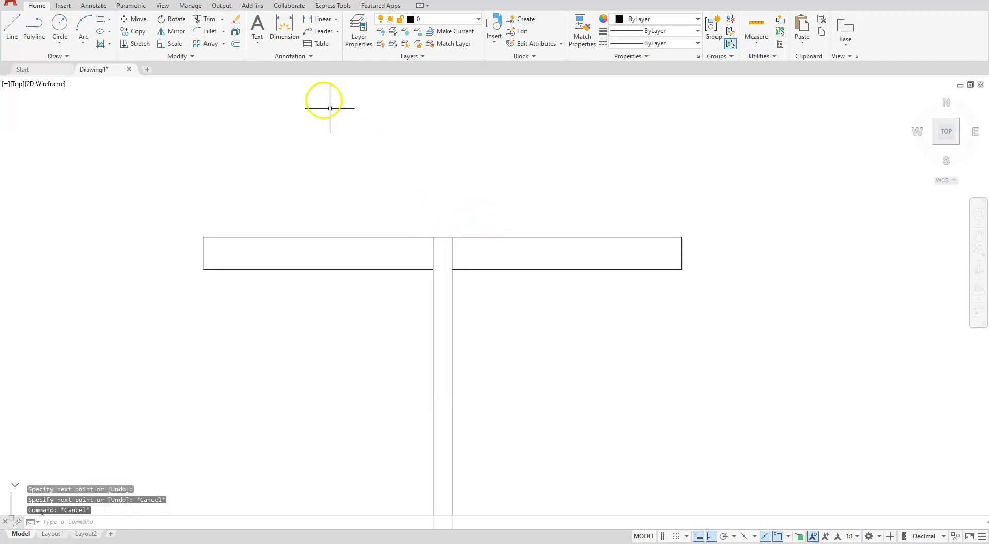
pyautogui.click(206, 18)
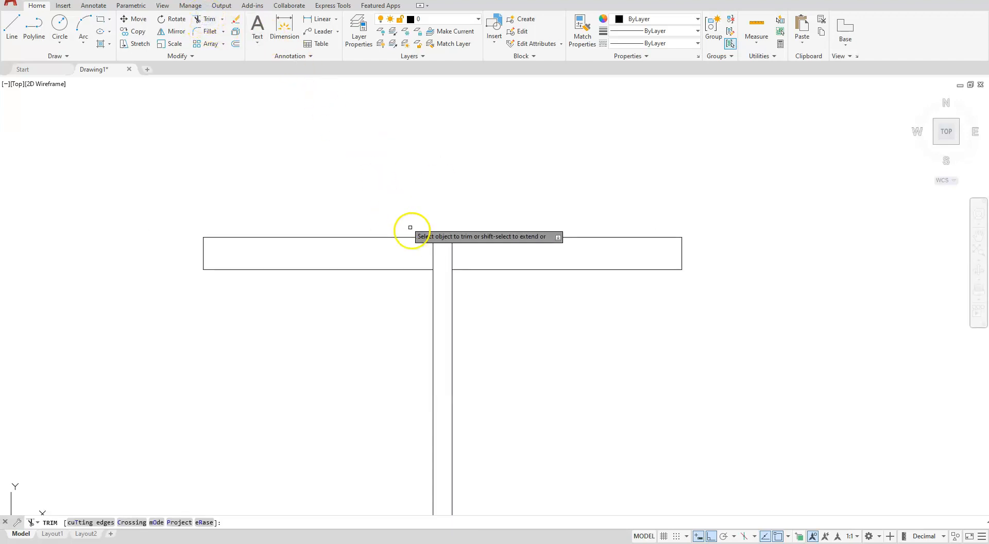
pyautogui.click(435, 245)
pyautogui.click(454, 249)
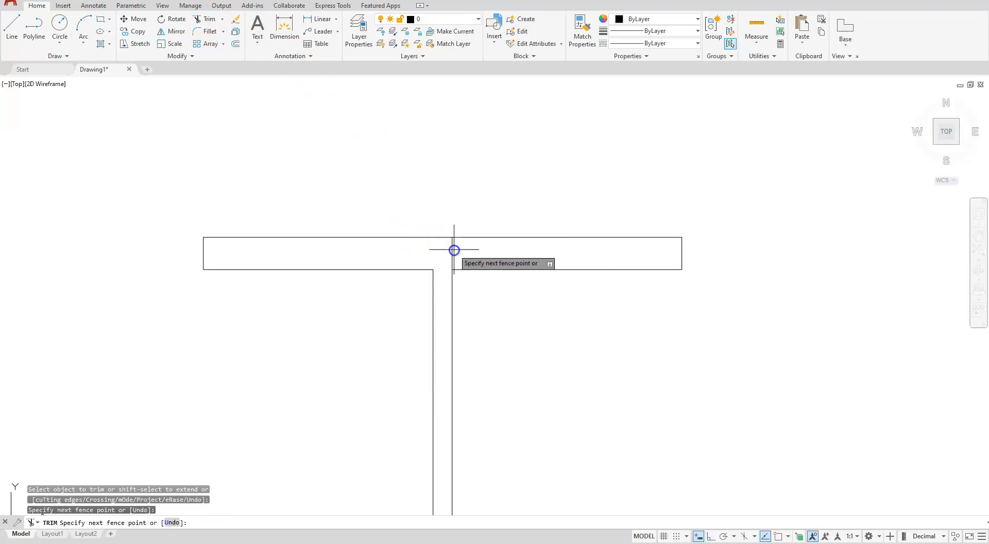
pyautogui.click(446, 250)
pyautogui.press('Escape')
pyautogui.scroll(-4, 430, 250)
pyautogui.scroll(-3, 429, 249)
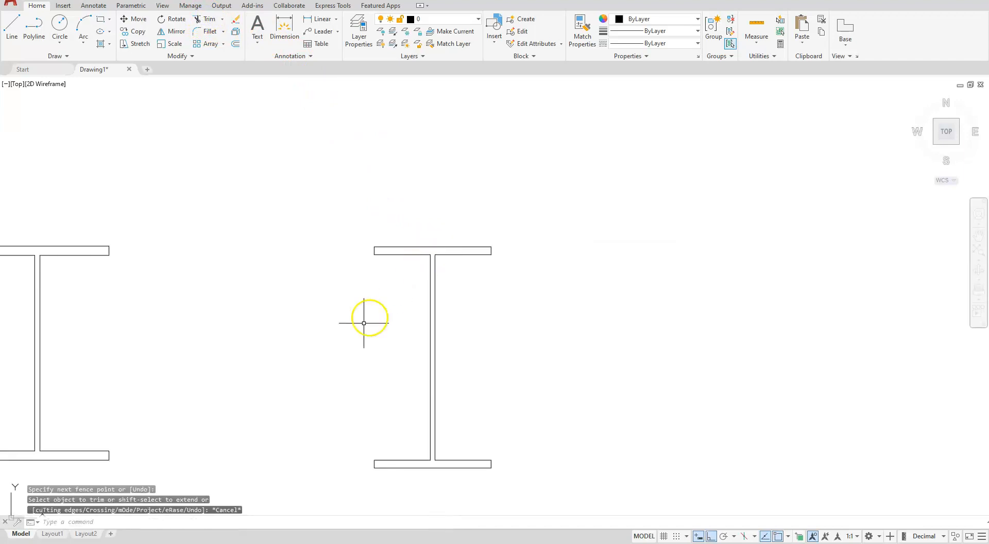
# Start an attribute definition for the W12x40 section with Lock position off and Verify on
pyautogui.moveTo(336, 341); pyautogui.dragTo(616, 184, button='middle')
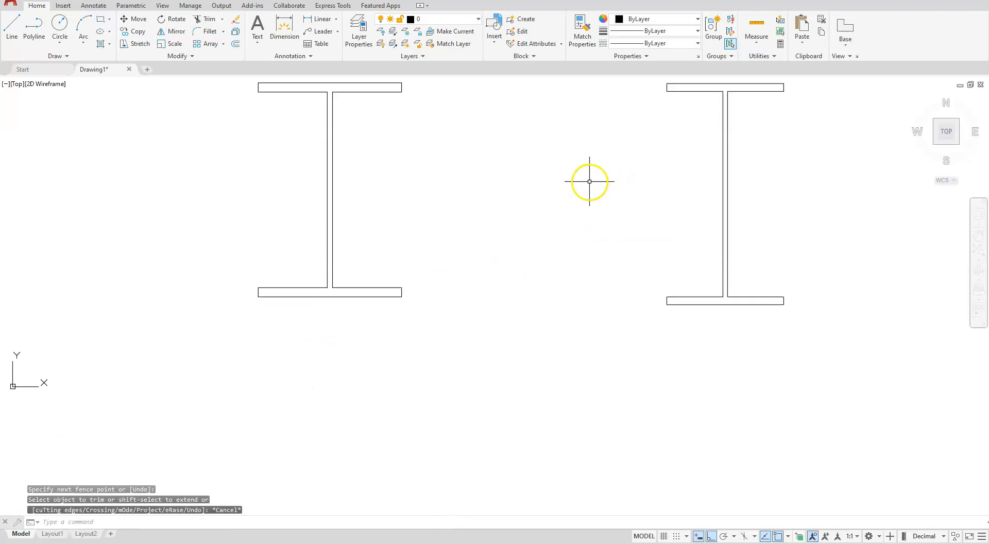
pyautogui.moveTo(299, 336); pyautogui.dragTo(407, 325, button='middle')
pyautogui.scroll(2, 390, 290)
pyautogui.scroll(2, 390, 289)
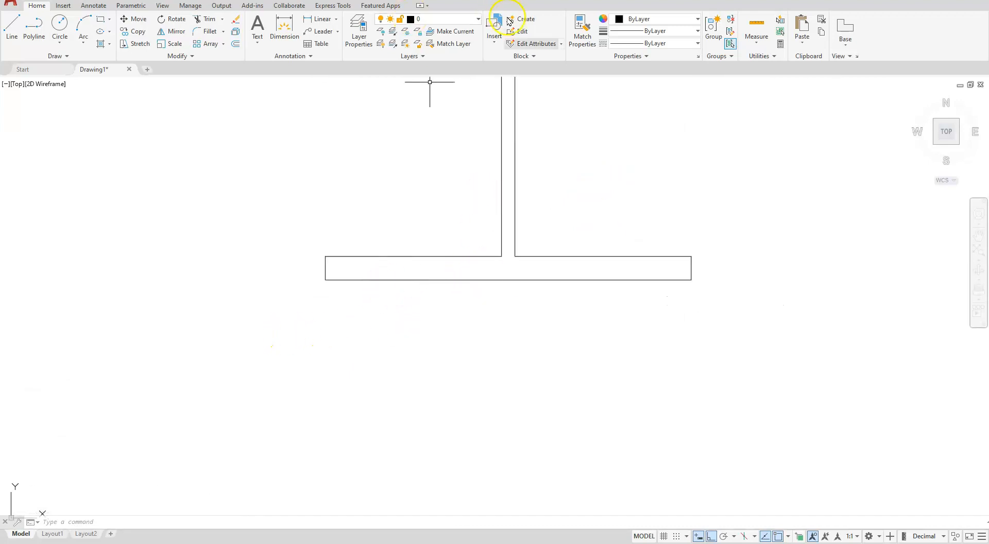
pyautogui.click(531, 56)
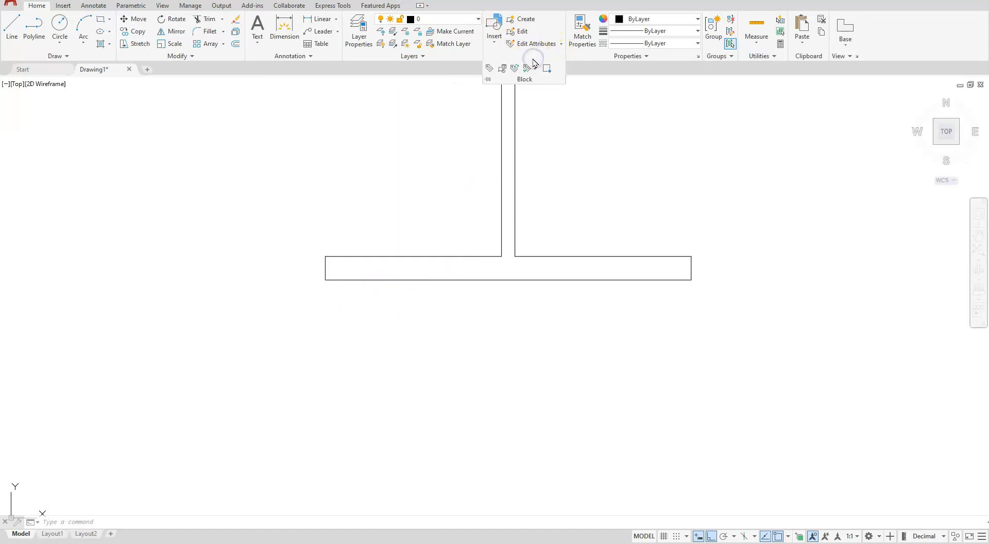
pyautogui.click(490, 69)
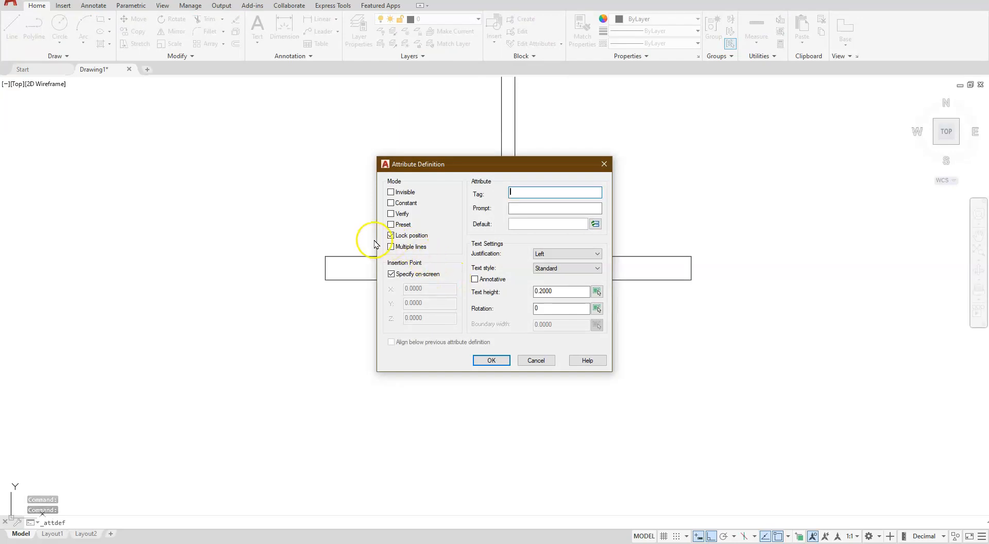
pyautogui.click(391, 235)
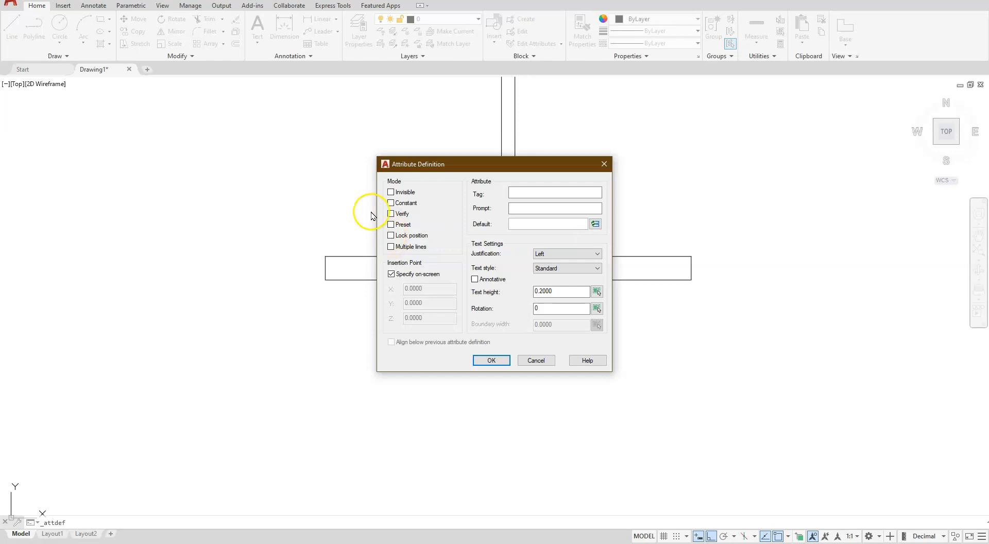
pyautogui.click(391, 214)
# Give the attribute the tag STEEL, the prompt "ENTER STEEL:" and the default value "W12 x 40"
pyautogui.click(518, 192)
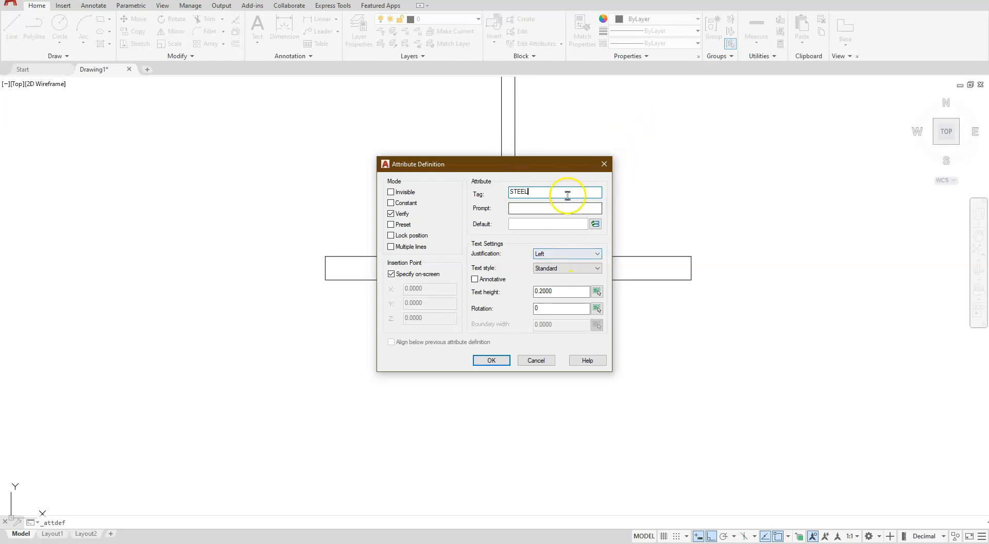
pyautogui.click(542, 210)
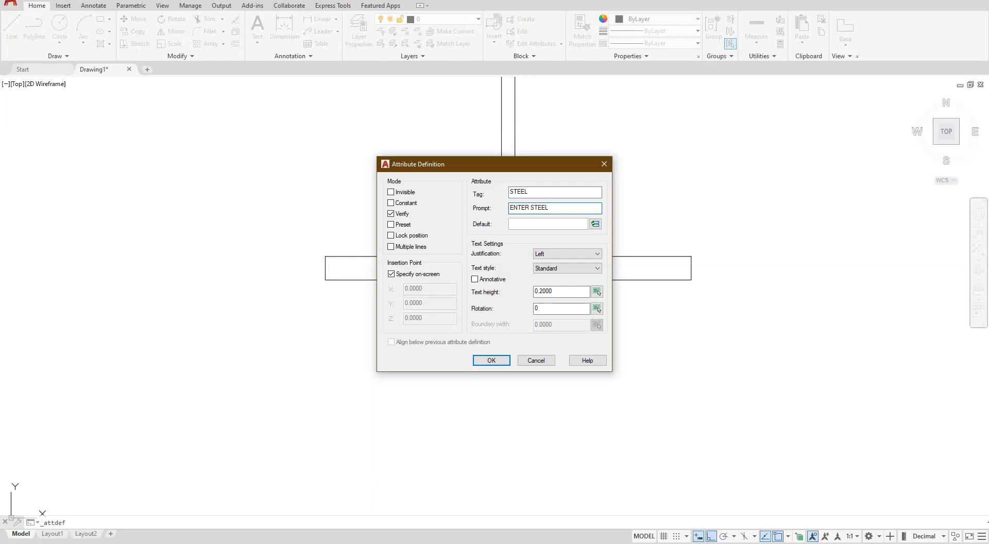
pyautogui.write('ENTER STEEL:')
pyautogui.click(519, 224)
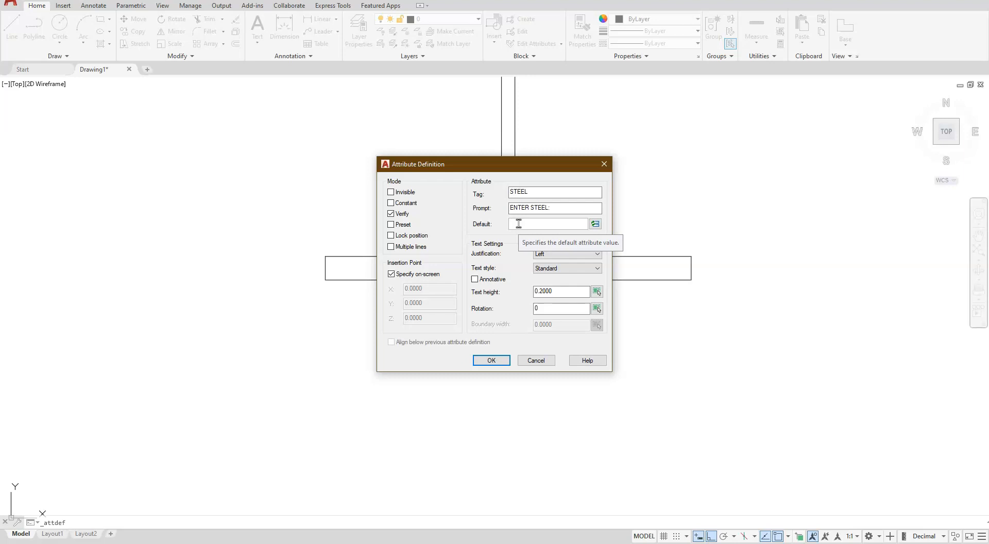
pyautogui.write('W12 x 40')
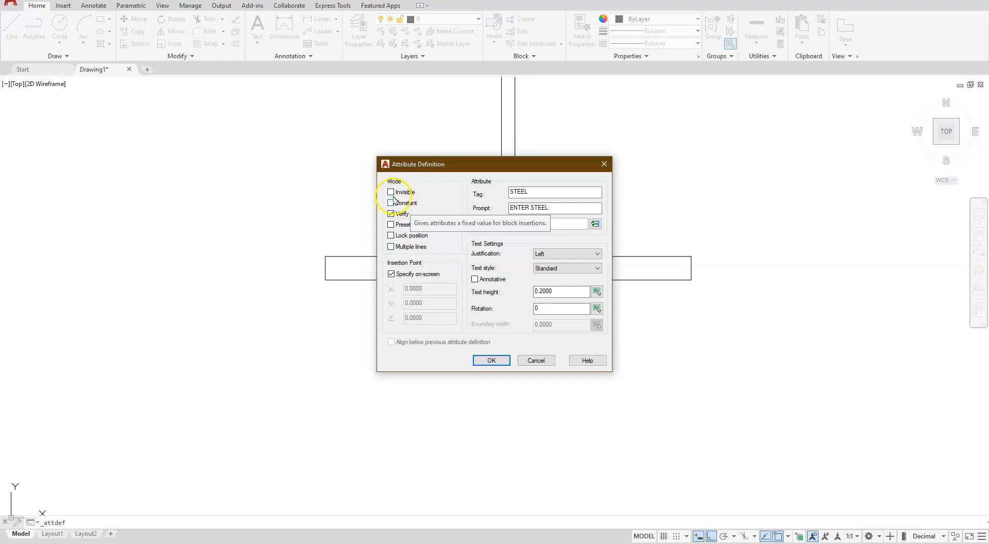
# Set the attribute's justification to Middle center and place it just below the W12x40 section's lower flange
pyautogui.click(567, 255)
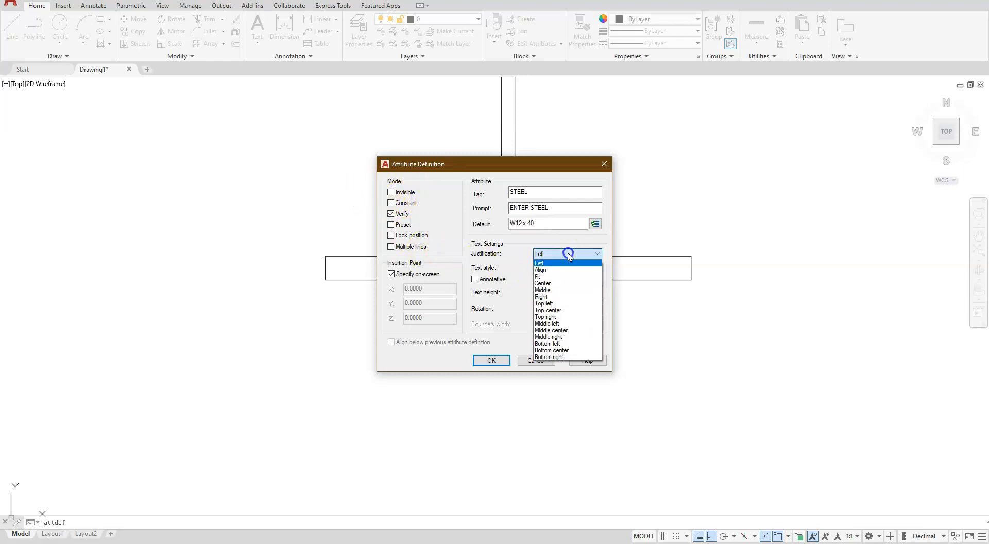
pyautogui.click(549, 330)
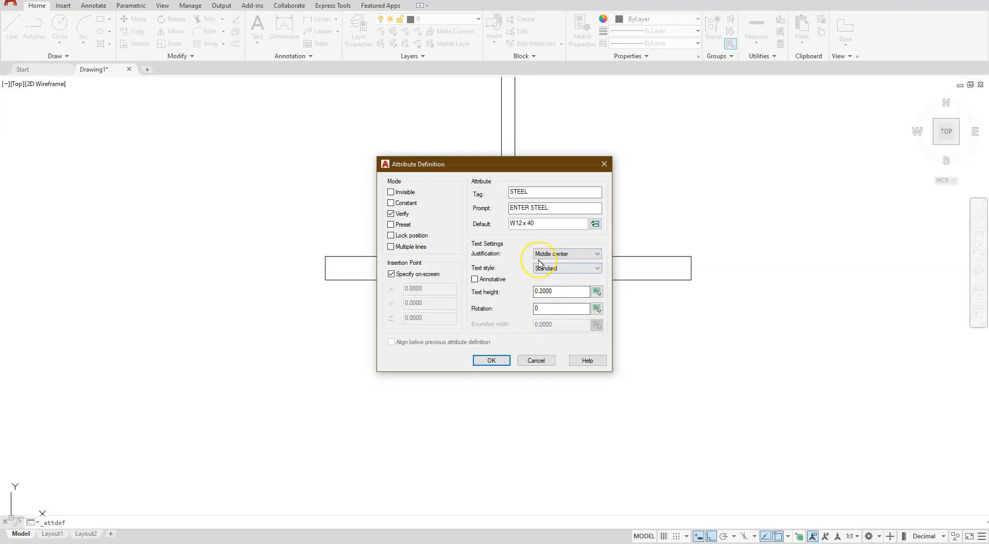
pyautogui.click(567, 292)
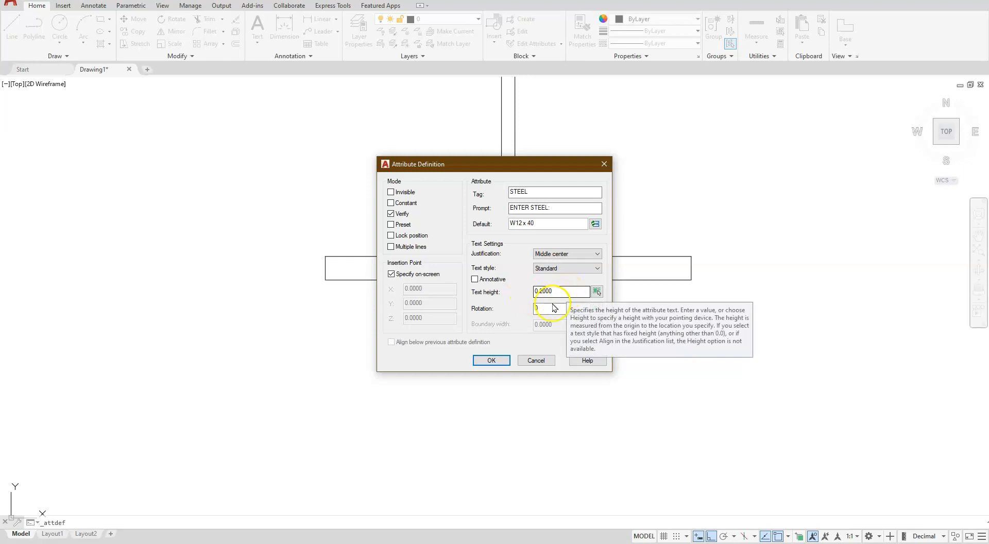
pyautogui.click(490, 359)
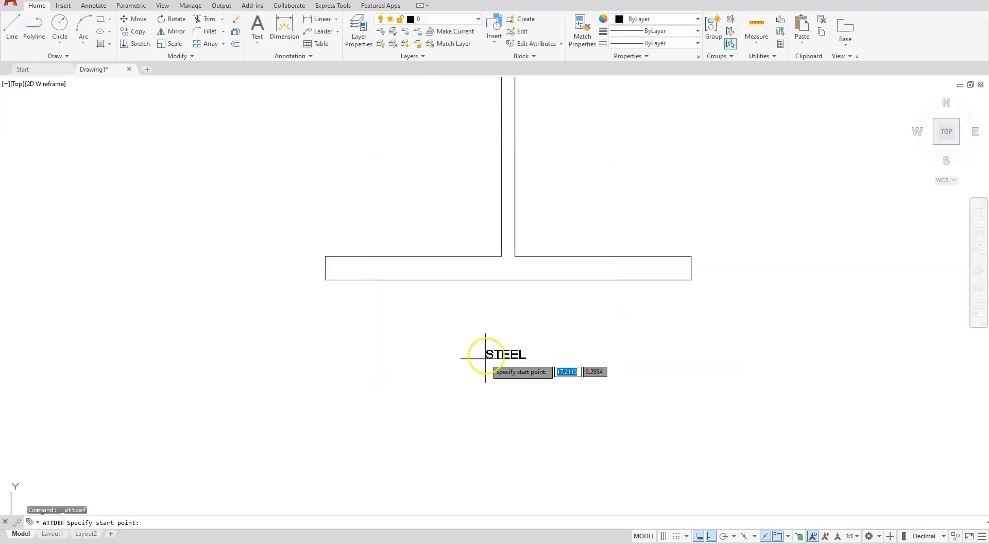
pyautogui.click(491, 307)
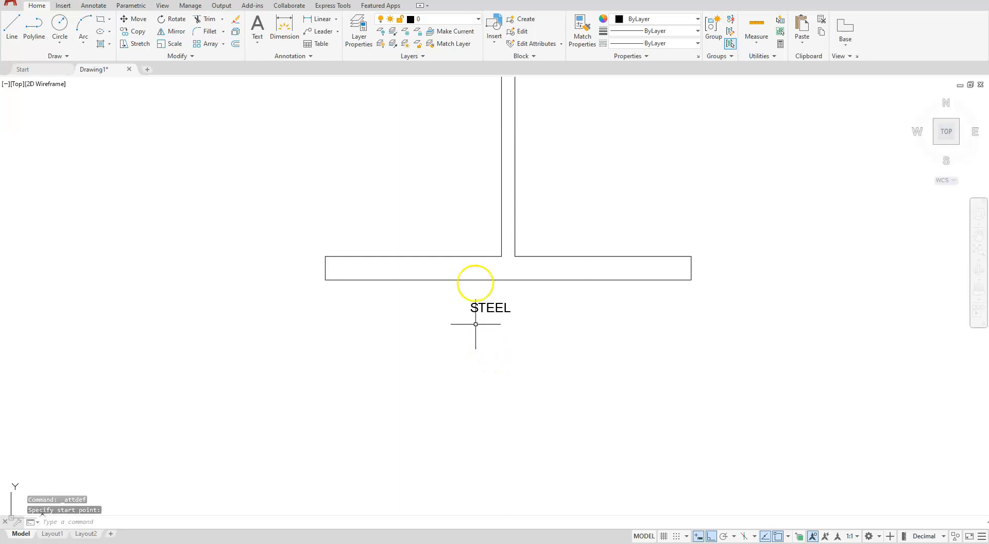
# Start another attribute definition with the tag MFG, the prompt "ENTER MFG:" and the default value RYERSON
pyautogui.click(529, 57)
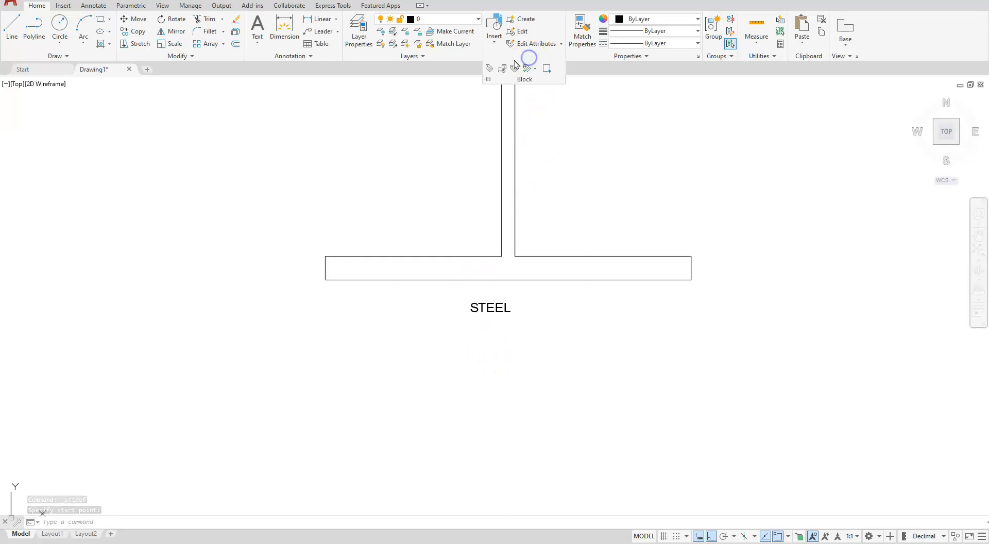
pyautogui.click(488, 69)
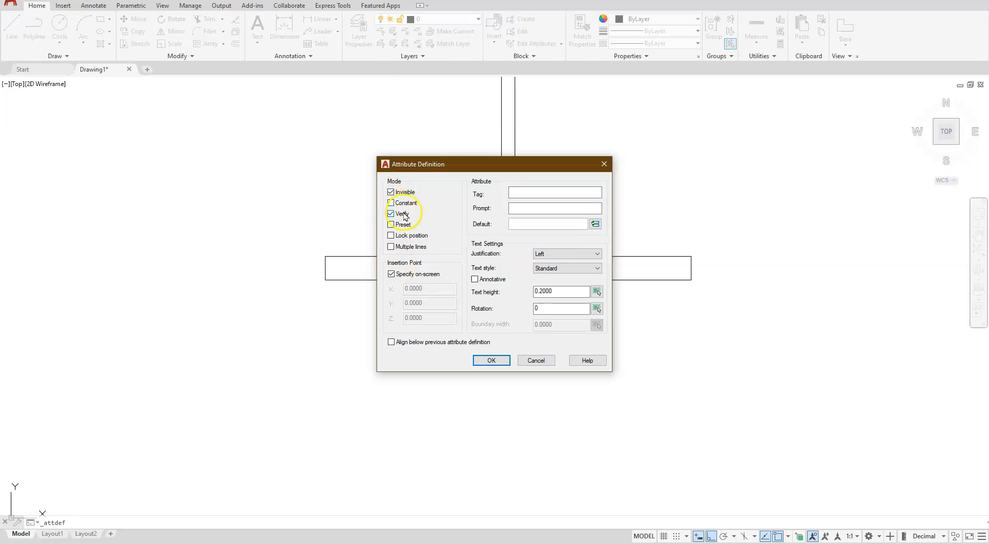
pyautogui.click(522, 193)
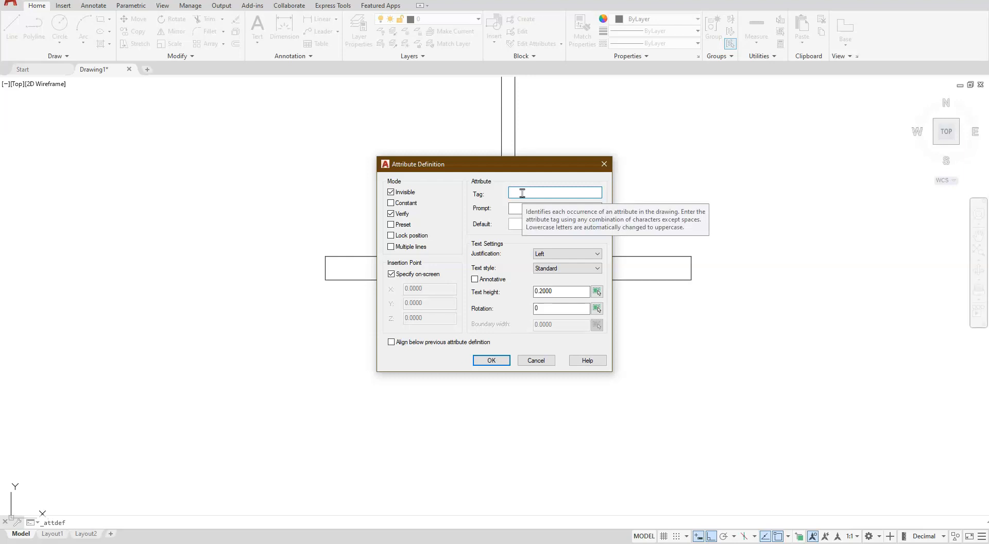
pyautogui.write('MFG')
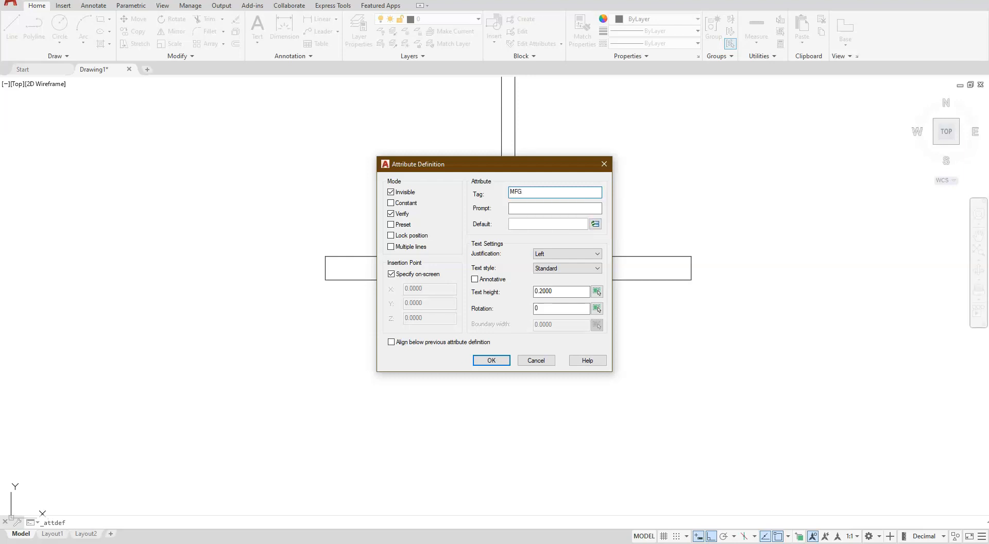
pyautogui.click(520, 206)
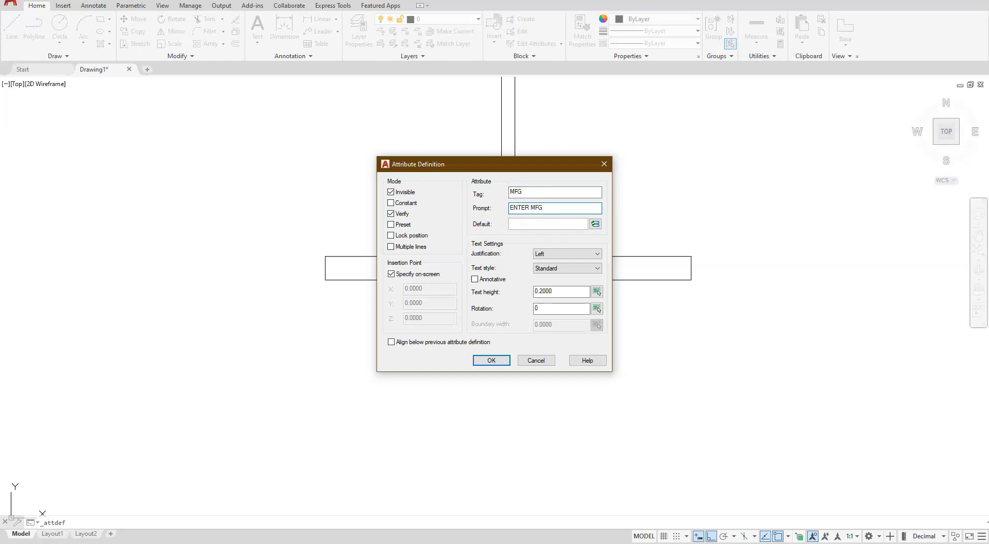
pyautogui.click(523, 223)
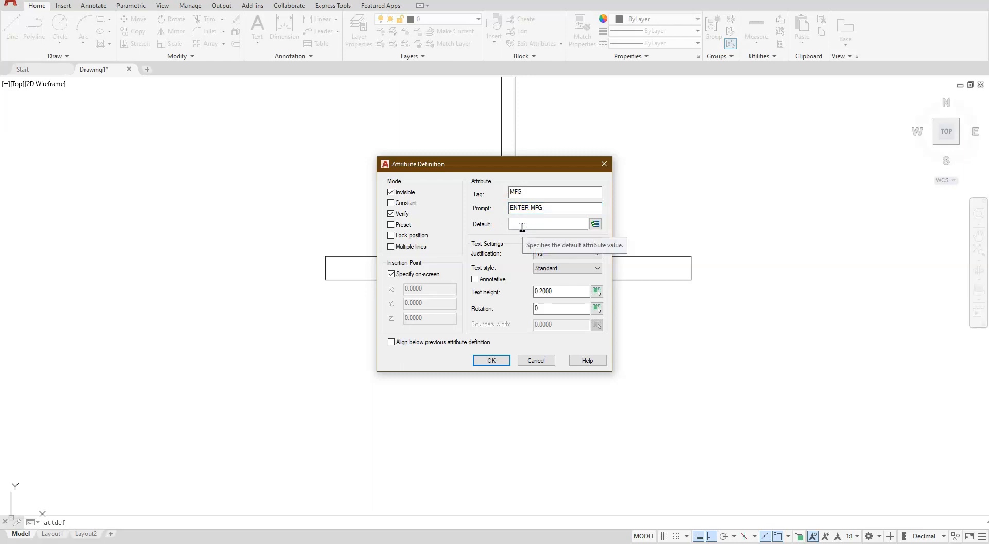
pyautogui.write('RYERSON')
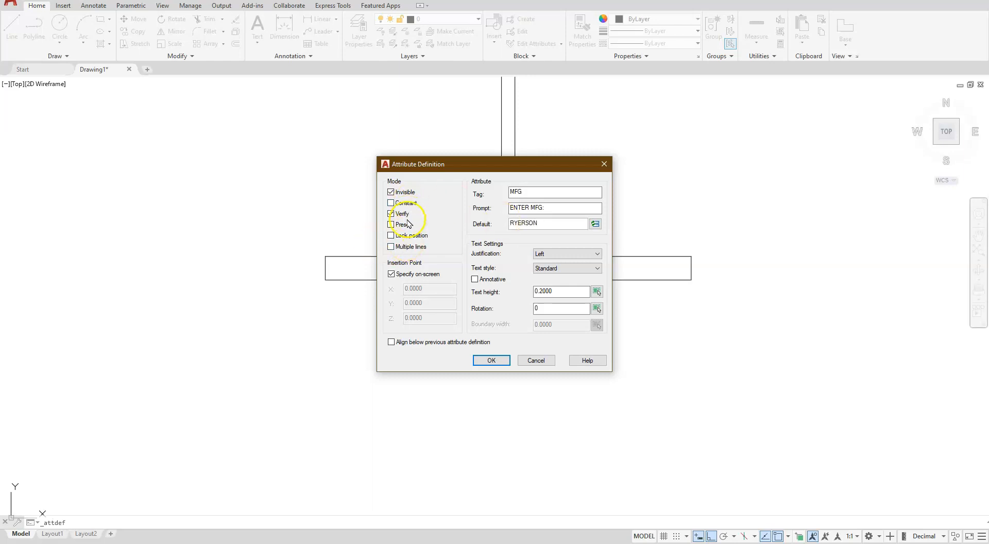
# Set the MFG attribute's justification to Middle center and place it aligned below the previous attribute definition, STEEL
pyautogui.click(557, 253)
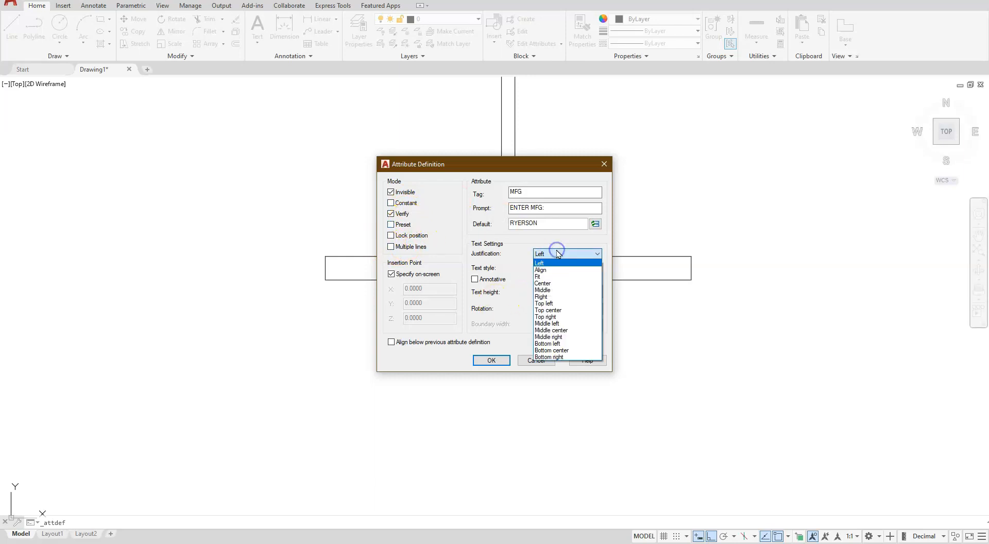
pyautogui.click(561, 330)
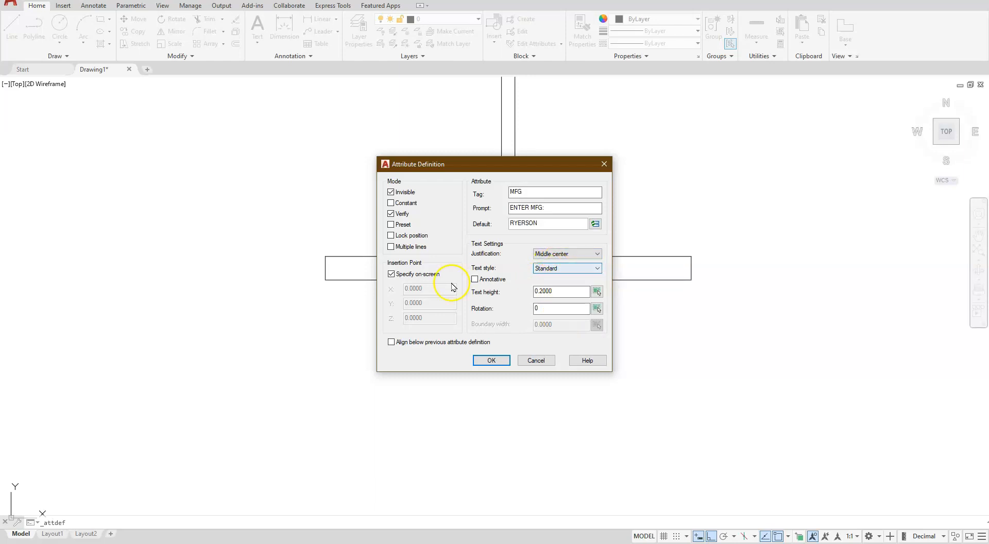
pyautogui.click(391, 343)
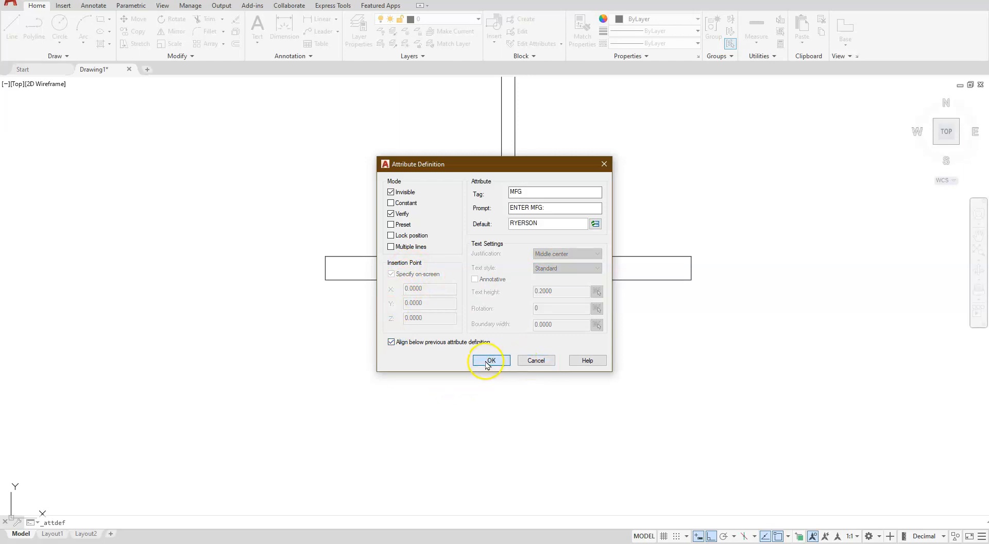
pyautogui.click(485, 361)
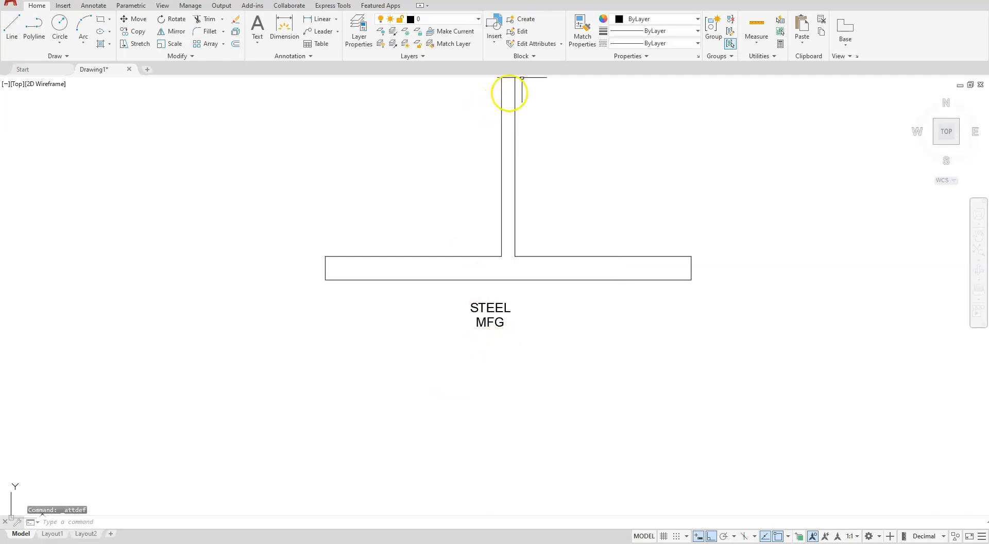
# Start a third attribute definition with the tag QUOTE, the prompt "ENTER QUOTE:" and the default value QUOTE
pyautogui.click(530, 57)
pyautogui.click(490, 70)
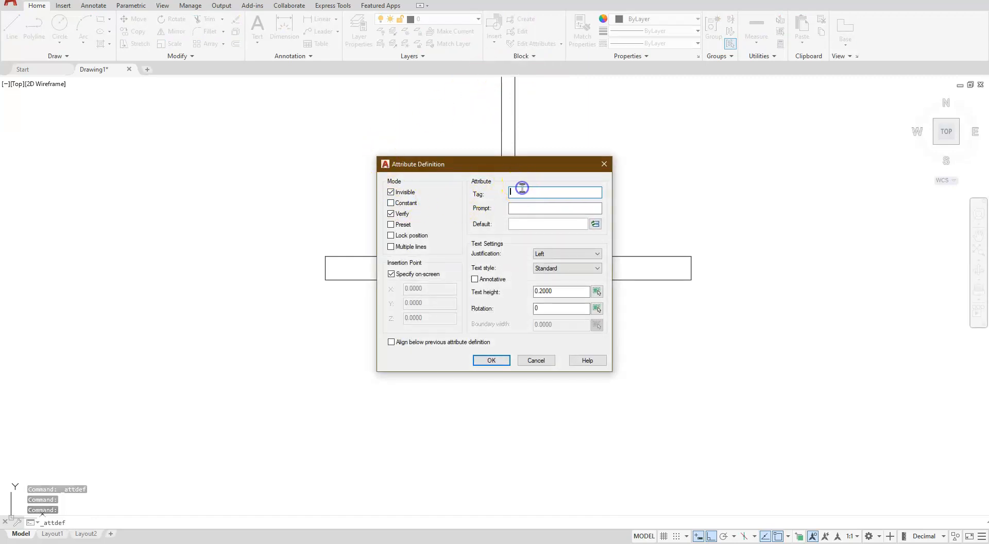
pyautogui.write('QUOTE')
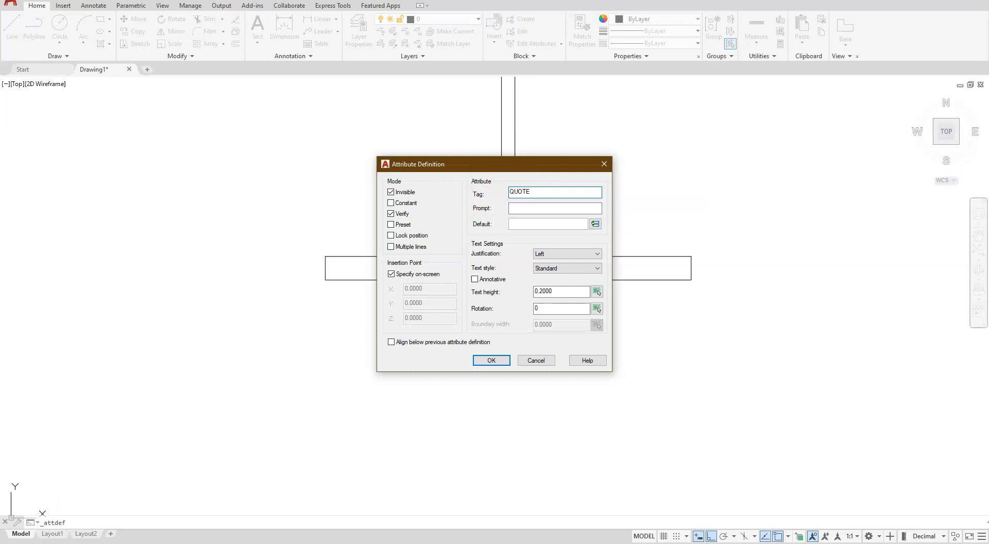
pyautogui.click(518, 208)
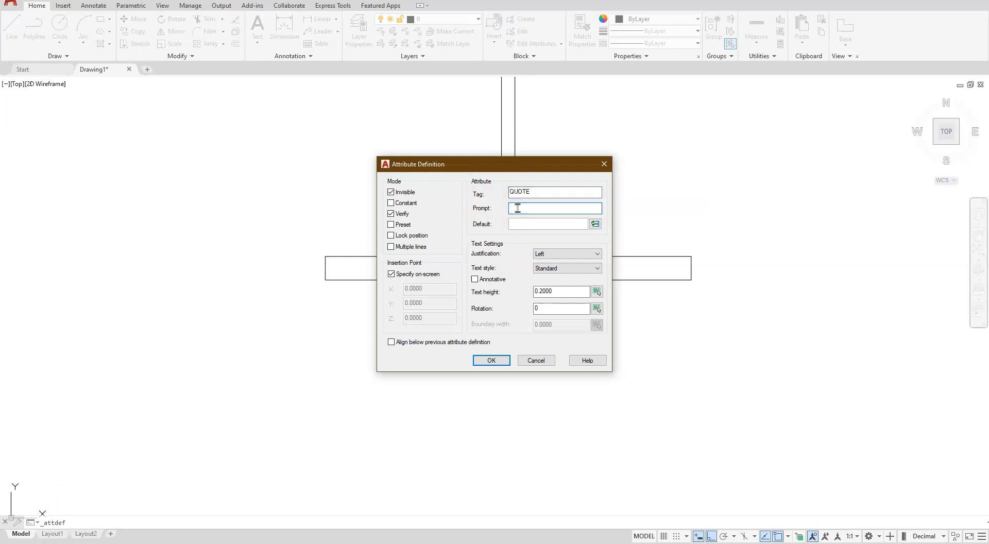
pyautogui.write('EN')
pyautogui.write('TER QUOTE:')
pyautogui.click(539, 221)
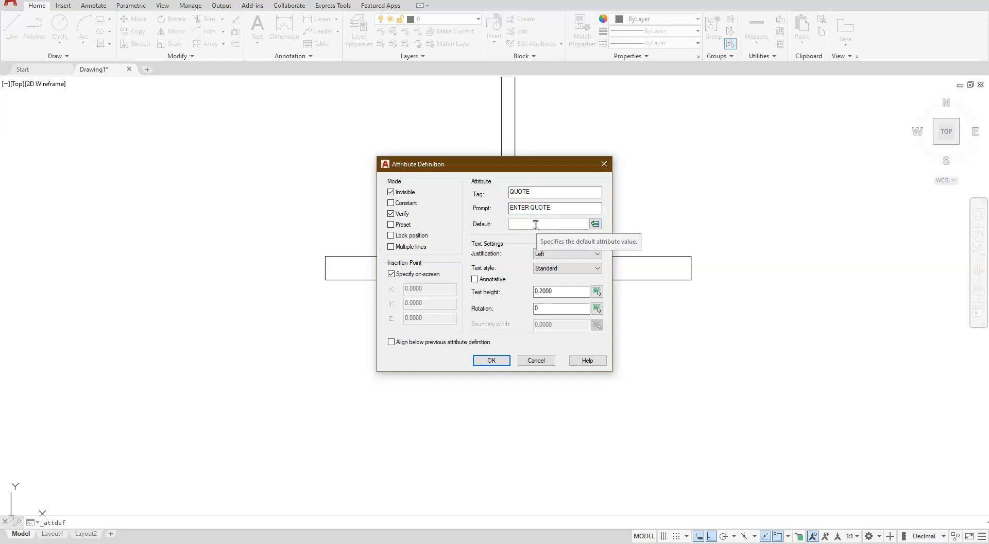
pyautogui.write('QUOTE')
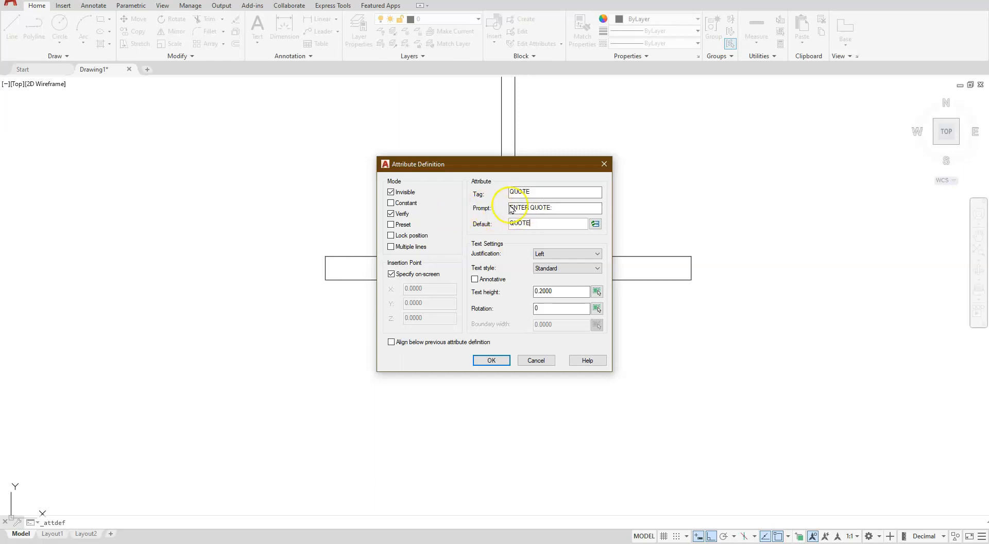
# Change the attribute's tag to PRICE and its prompt to "ENTER PRICEE:"
pyautogui.moveTo(532, 191); pyautogui.dragTo(497, 191)
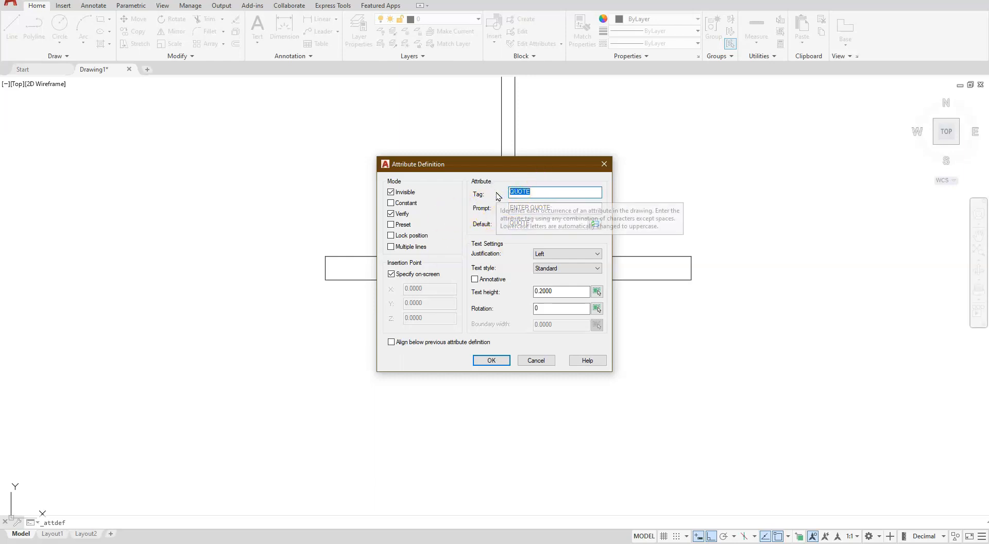
pyautogui.write('PRICE')
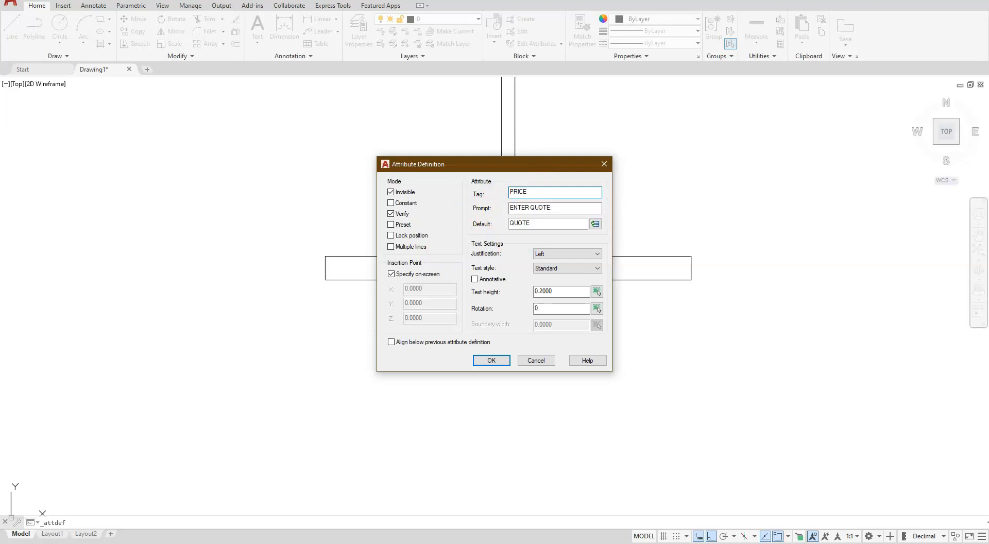
pyautogui.click(546, 206)
pyautogui.write('PRICE')
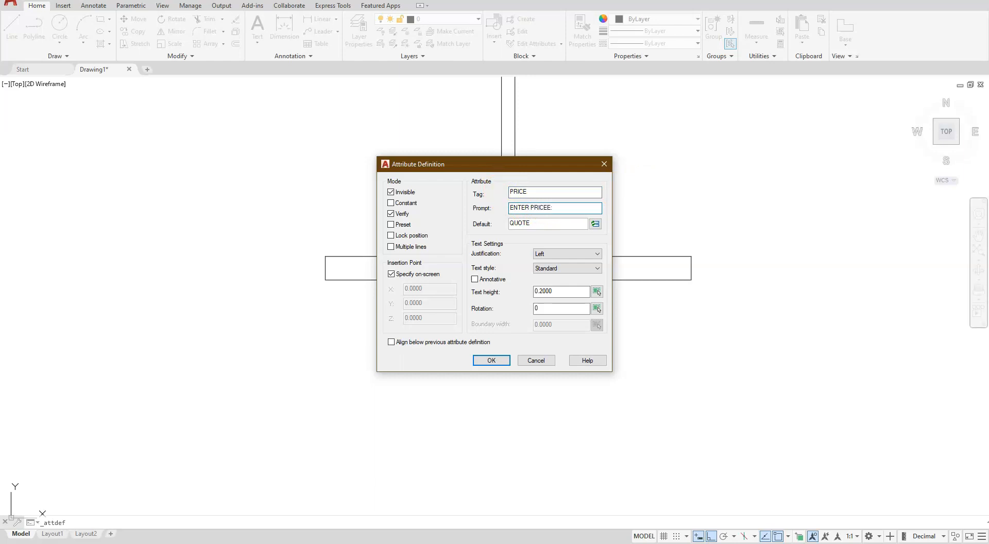
# Place the PRICE attribute aligned below the previous attribute definition, MFG
pyautogui.click(398, 342)
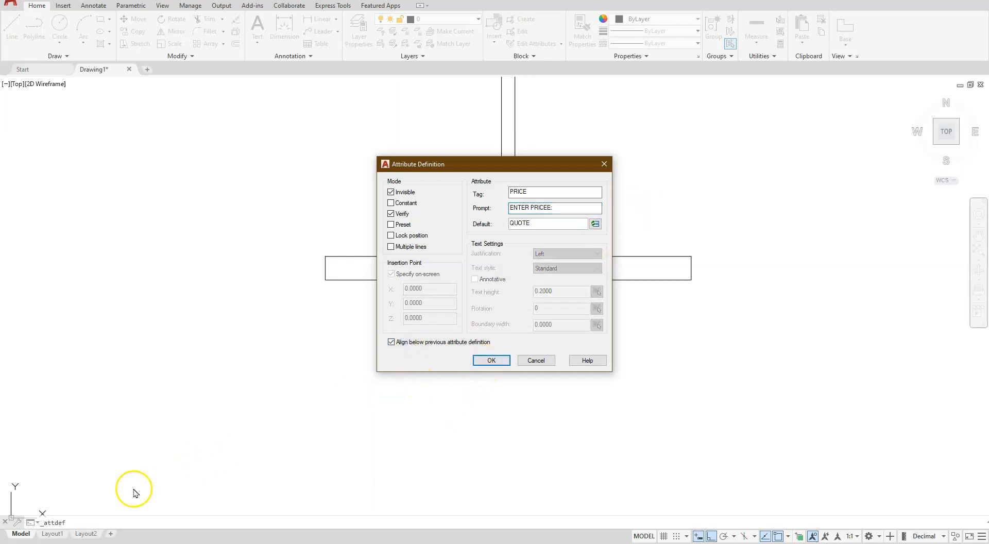
pyautogui.click(16, 523)
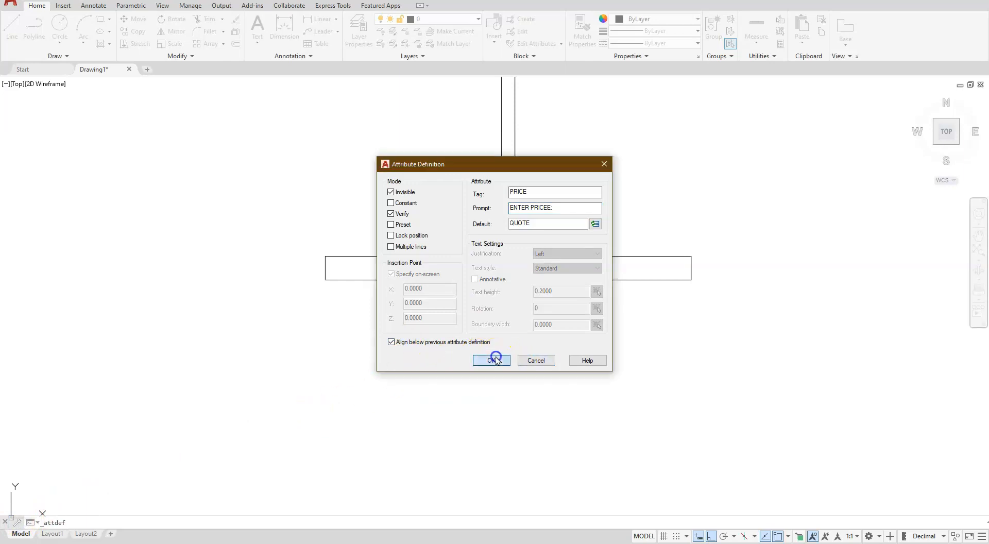
pyautogui.click(491, 361)
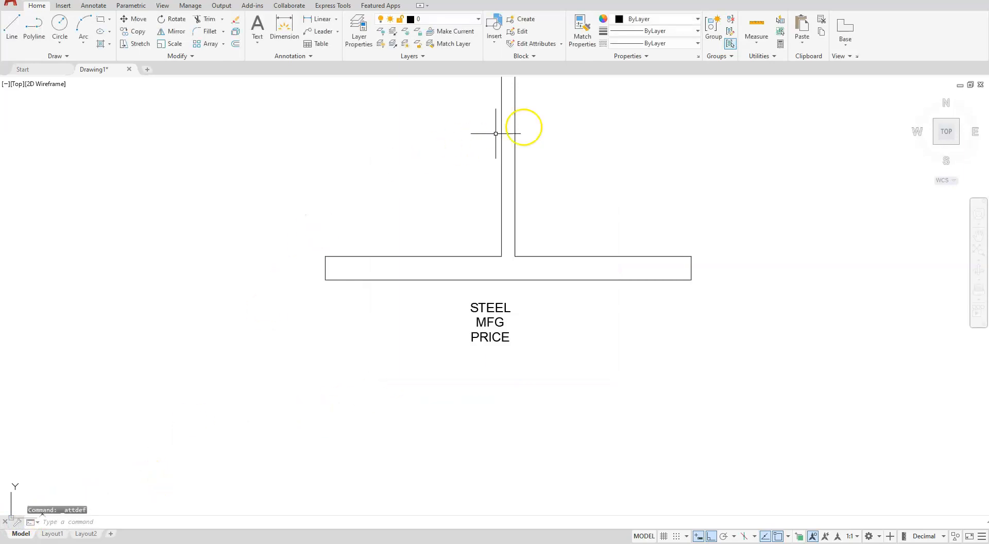
# Add a Constant attribute with the tag WEIGHT and the default value "40 LBS/FT", aligned below the PRICE attribute
pyautogui.click(526, 56)
pyautogui.click(489, 69)
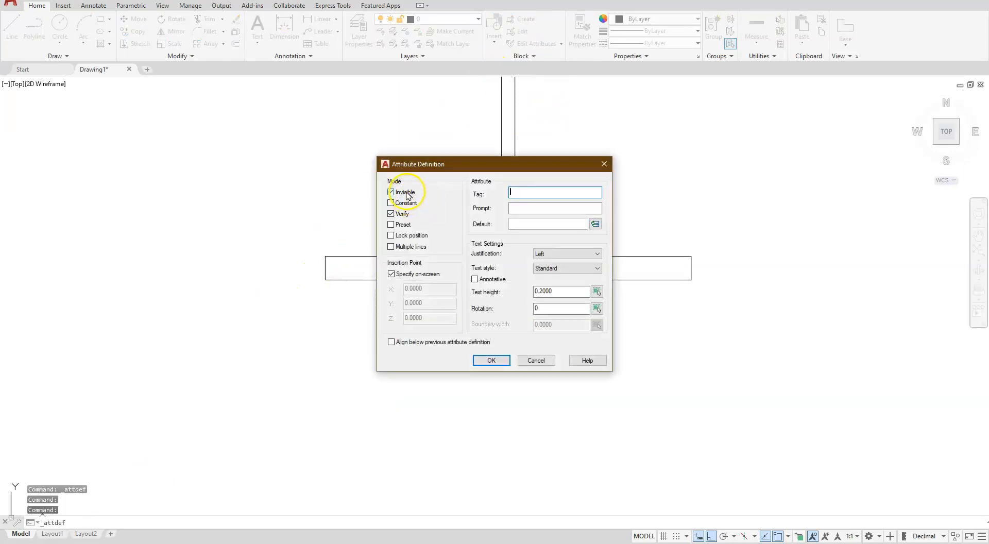
pyautogui.click(392, 203)
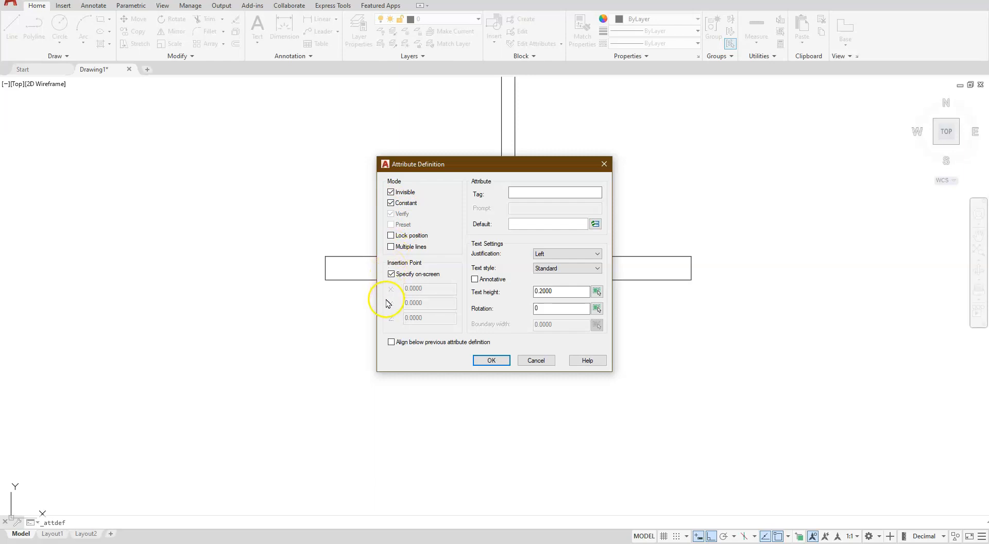
pyautogui.click(513, 192)
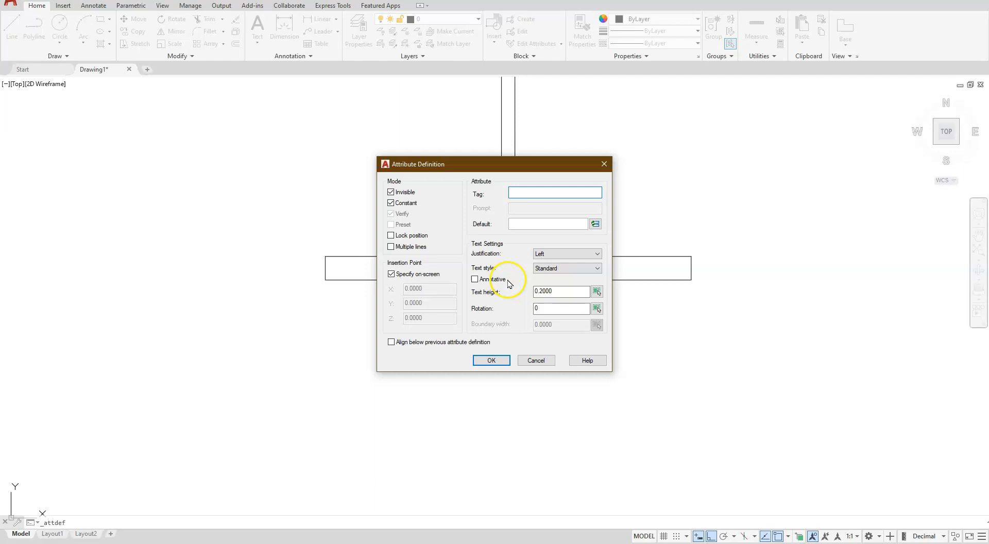
pyautogui.write('WEIGHT')
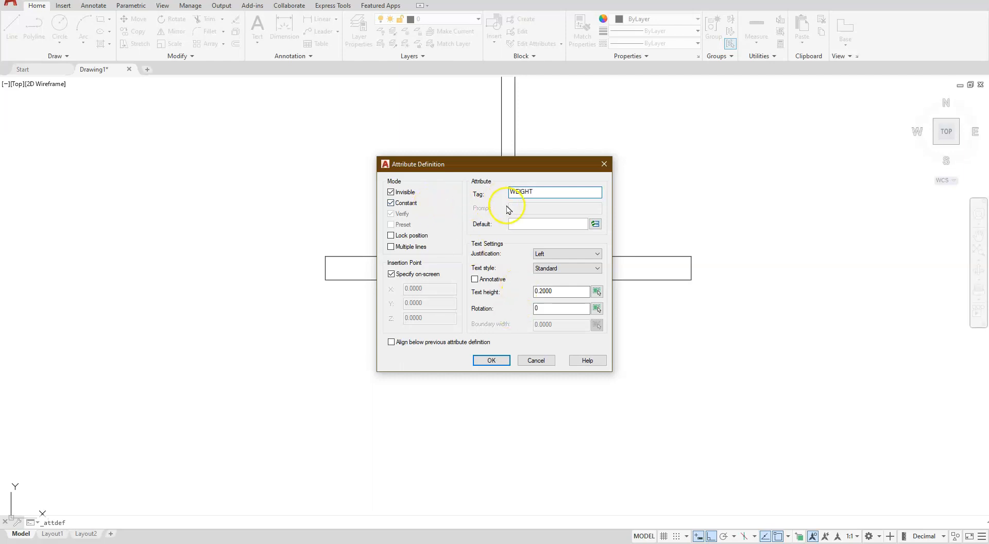
pyautogui.click(522, 224)
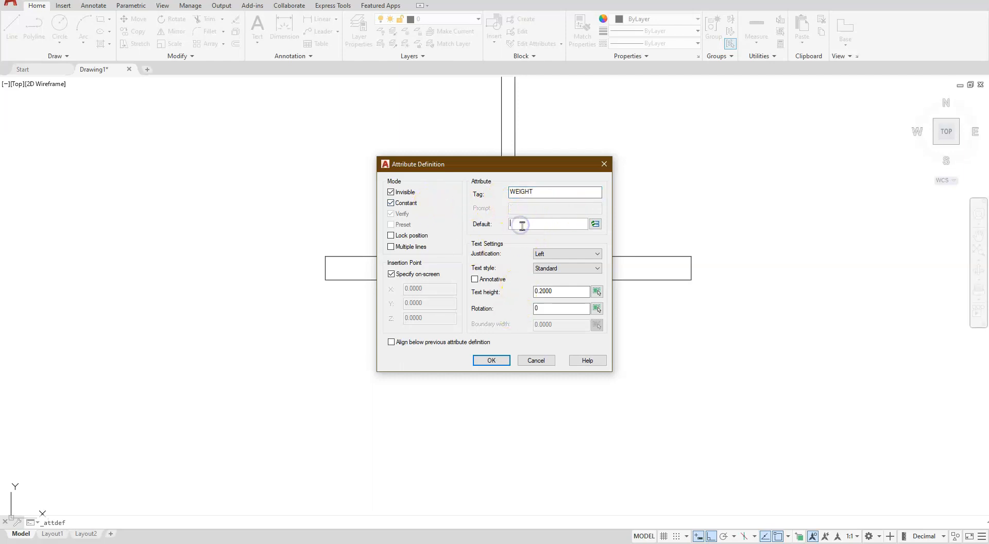
pyautogui.write('40 LBS/FT')
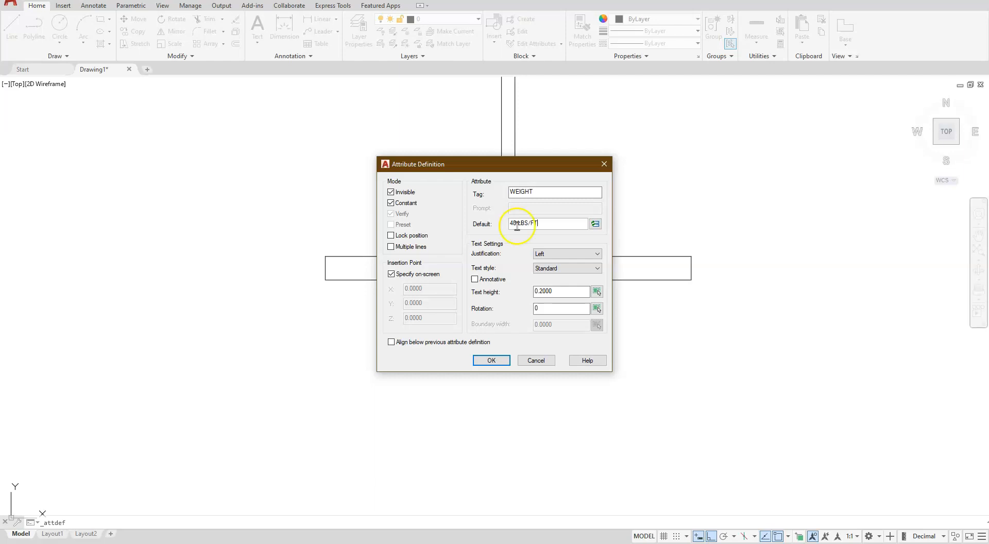
pyautogui.click(391, 343)
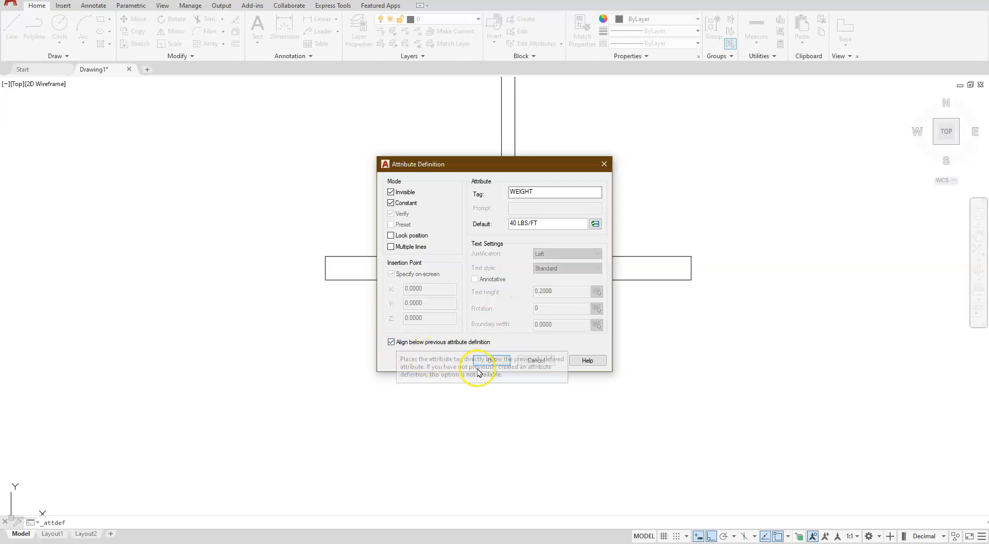
pyautogui.click(491, 360)
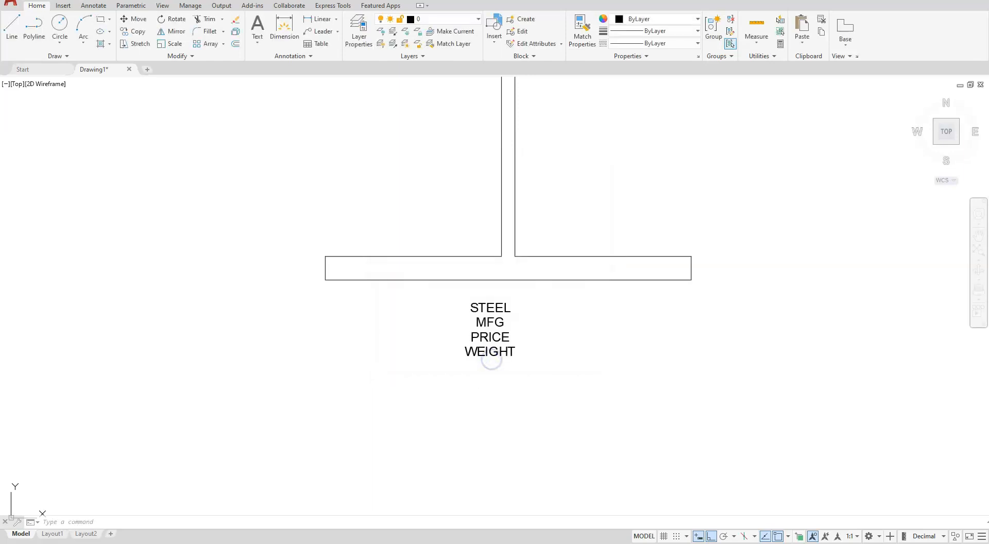
# Start a fifth attribute definition with the Constant mode off and Verify on
pyautogui.click(522, 56)
pyautogui.click(495, 69)
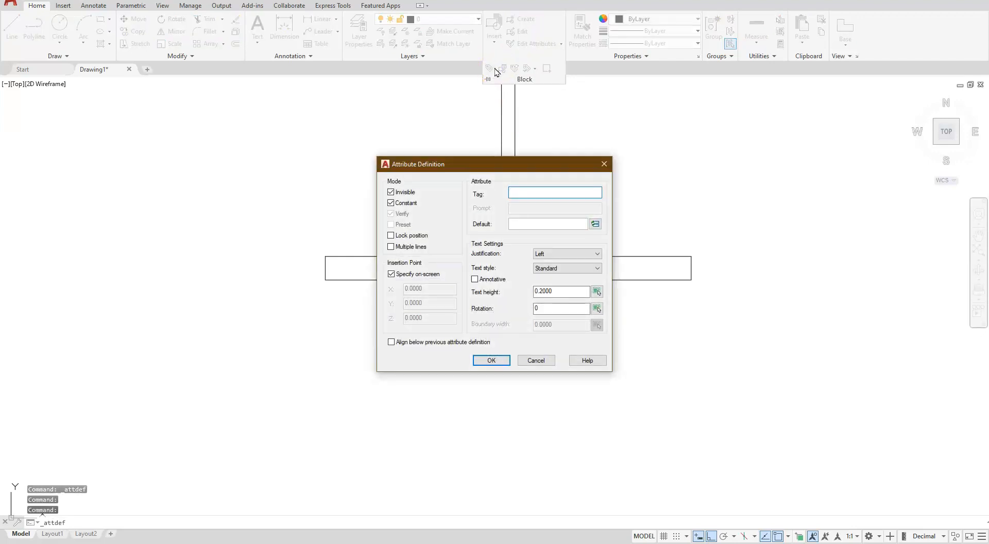
pyautogui.click(392, 203)
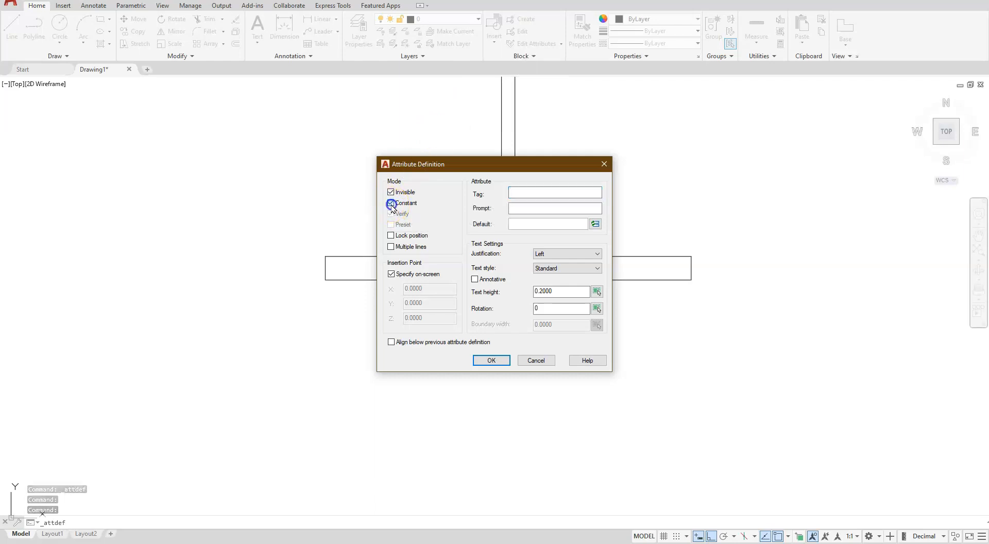
pyautogui.click(391, 214)
# Give the attribute the tag LENGTH, the prompt "ENTER LENGTH:" and the default 10'-0", and place it aligned below the WEIGHT attribute
pyautogui.click(520, 192)
pyautogui.write('LENGTH')
pyautogui.click(521, 209)
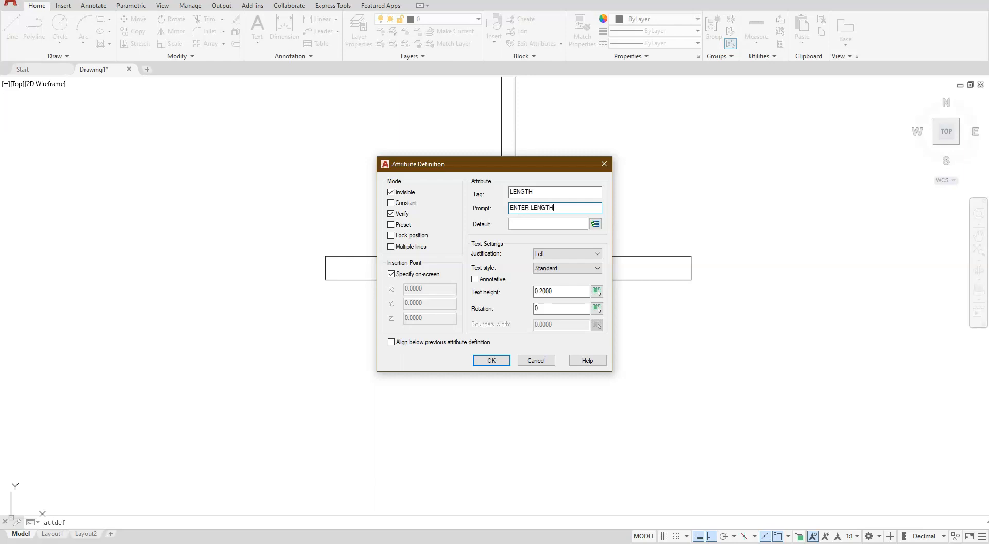
pyautogui.click(539, 222)
pyautogui.write('10\'-0"')
pyautogui.click(398, 343)
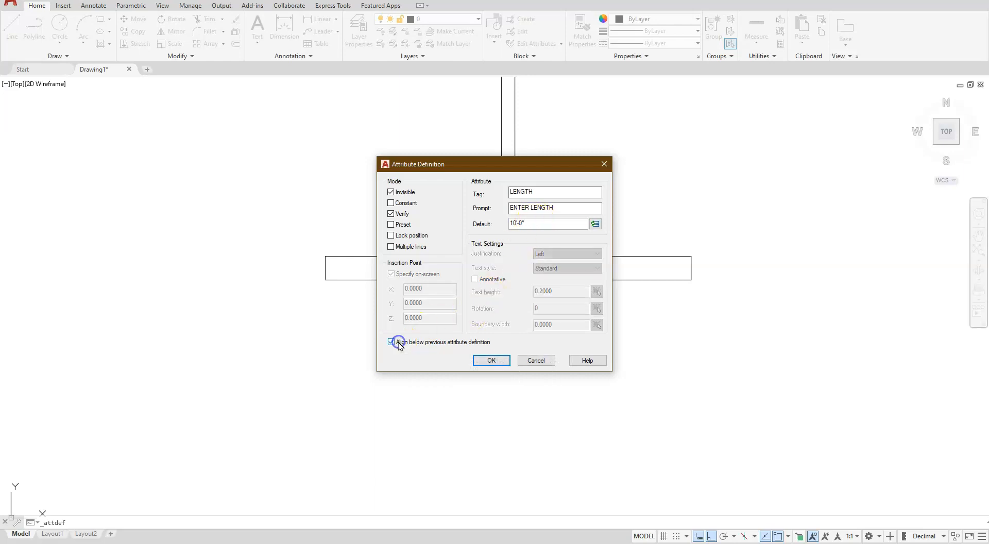
pyautogui.click(491, 361)
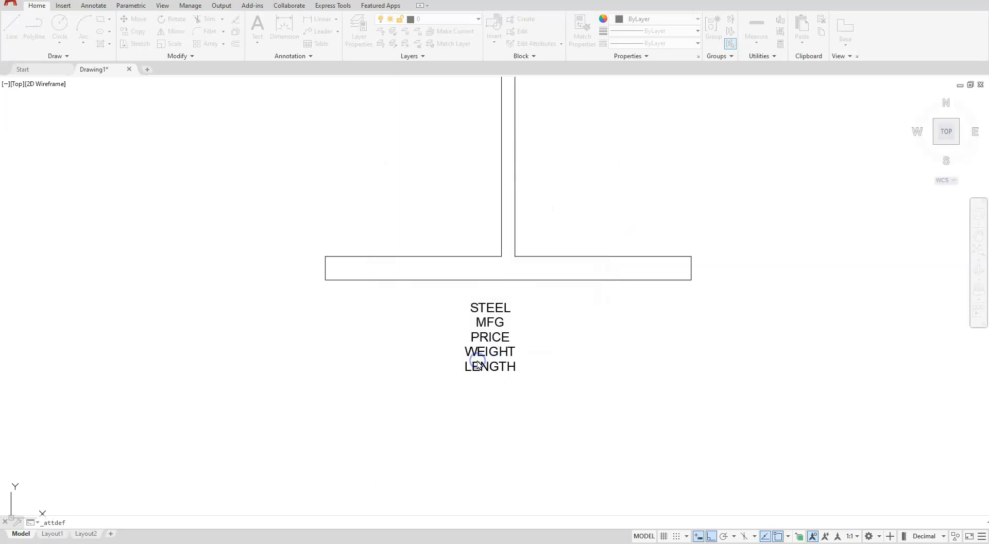
# Add an attribute definition with the tag CODE, the prompt "ENTER CODE:" and the default 03116WF, aligned below the LENGTH attribute
pyautogui.click(438, 370)
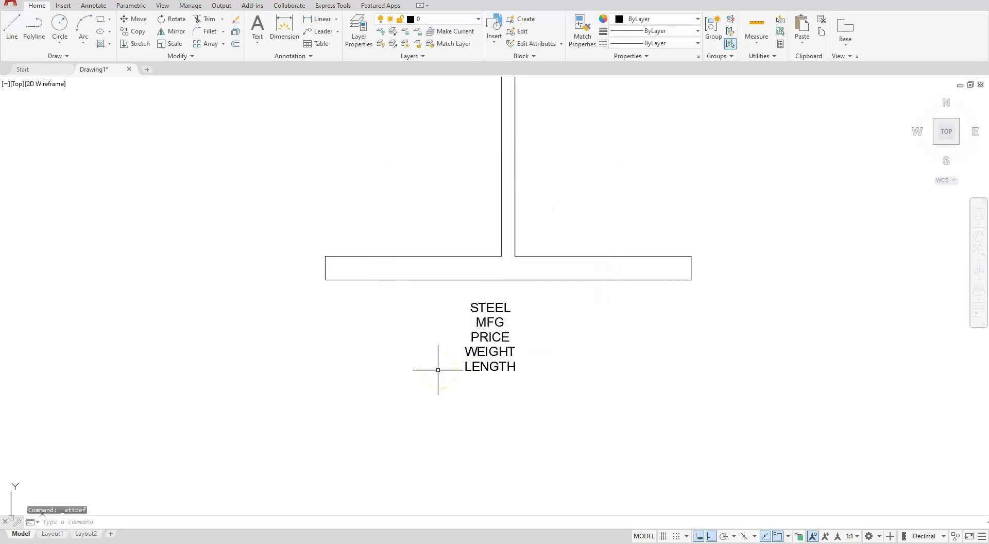
pyautogui.click(521, 57)
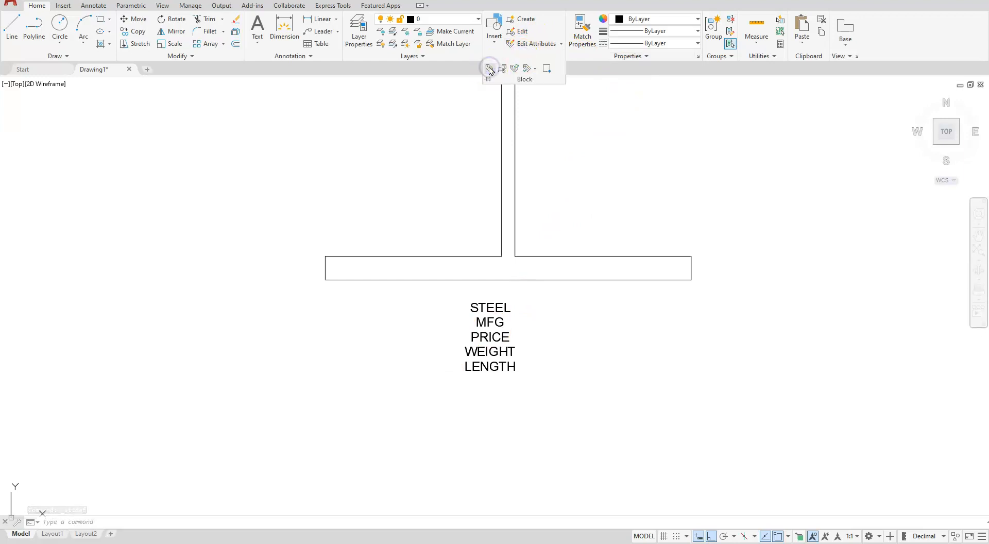
pyautogui.click(490, 70)
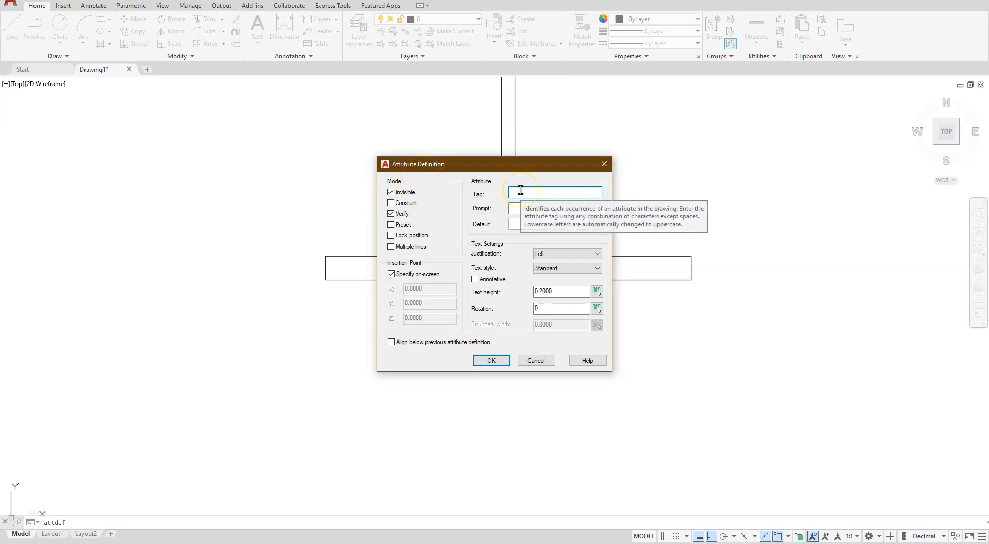
pyautogui.write('CODE')
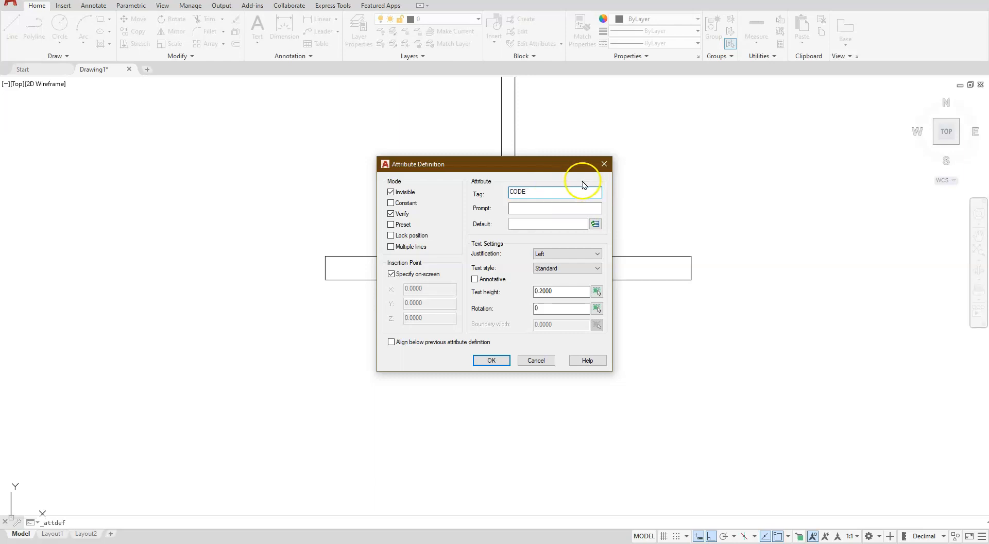
pyautogui.click(536, 209)
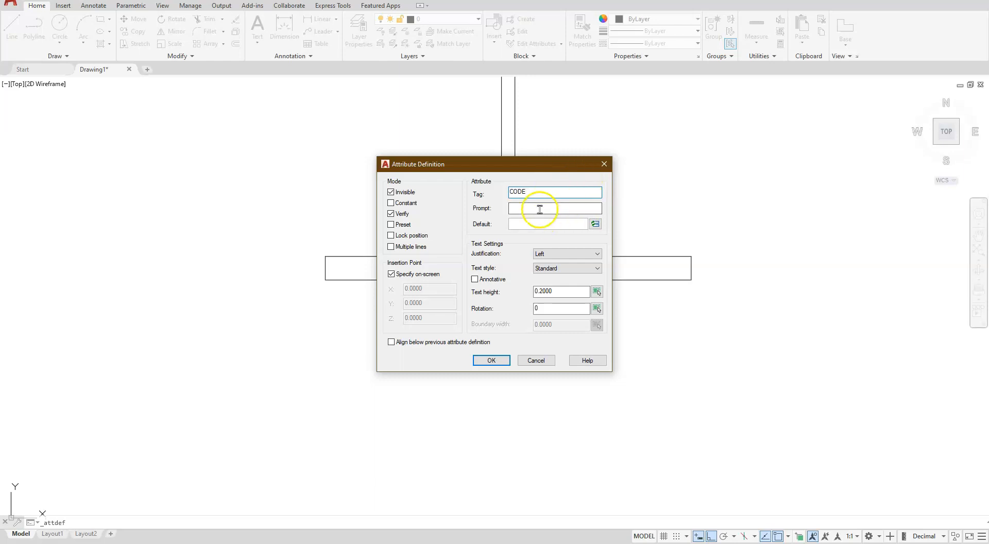
pyautogui.write('ENTER CODE')
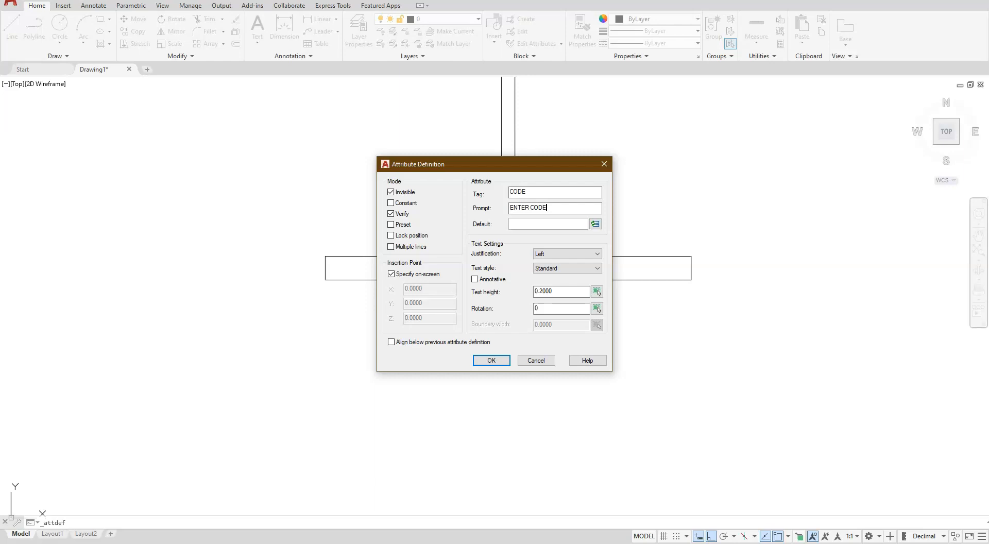
pyautogui.click(545, 222)
pyautogui.write('0')
pyautogui.click(392, 342)
pyautogui.click(482, 361)
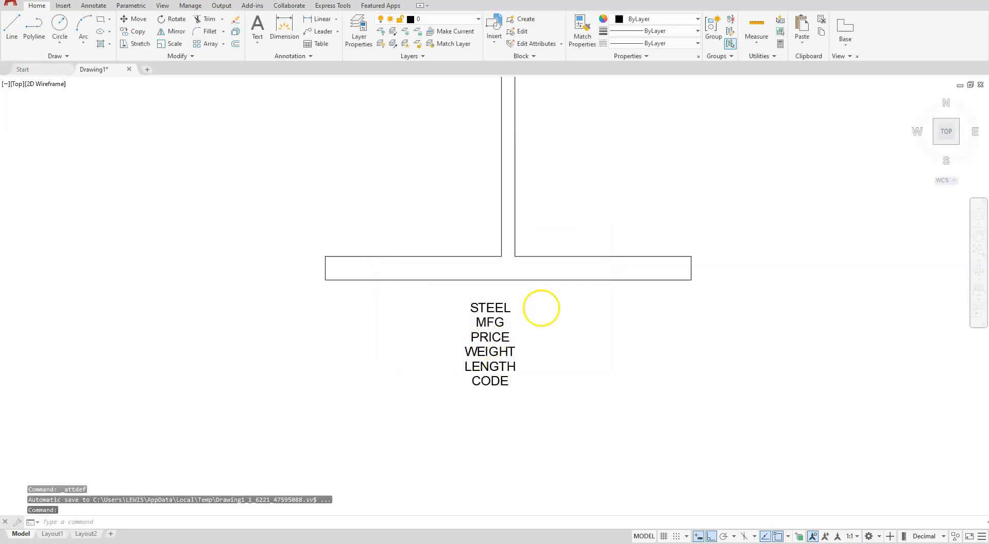
# With Ortho off, copy the six attribute definitions from below the W12x40 section to below the W12x30 section
pyautogui.scroll(-4, 541, 307)
pyautogui.moveTo(663, 339)
pyautogui.mouseDown(button='middle')
pyautogui.moveTo(614, 358)
pyautogui.moveTo(457, 351)
pyautogui.mouseUp(button='middle')
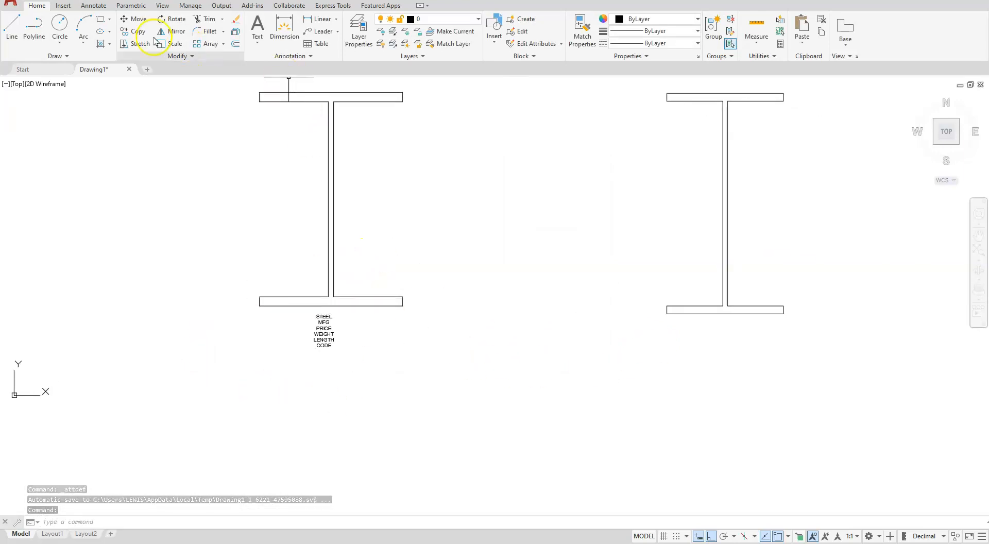
pyautogui.click(133, 32)
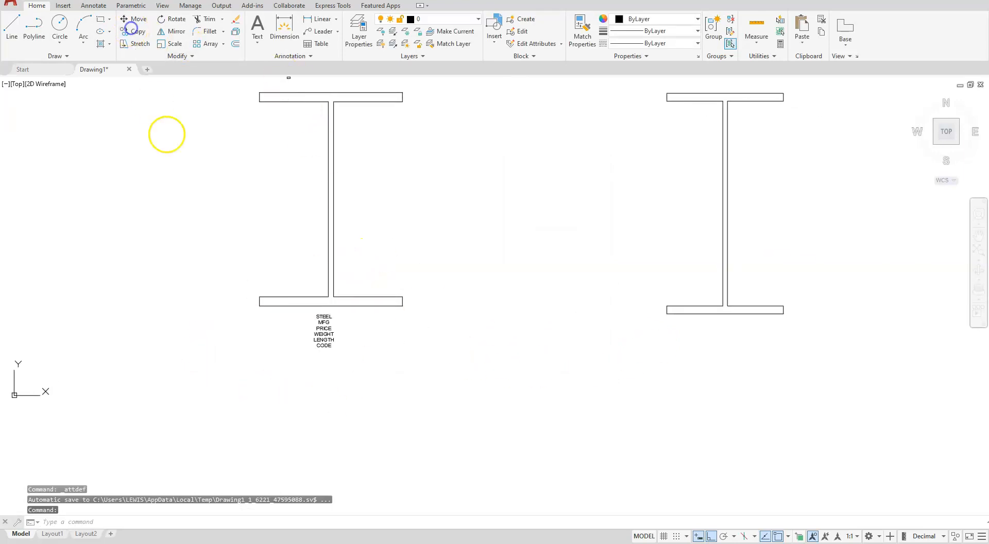
pyautogui.click(357, 363)
pyautogui.click(293, 310)
pyautogui.press('Return')
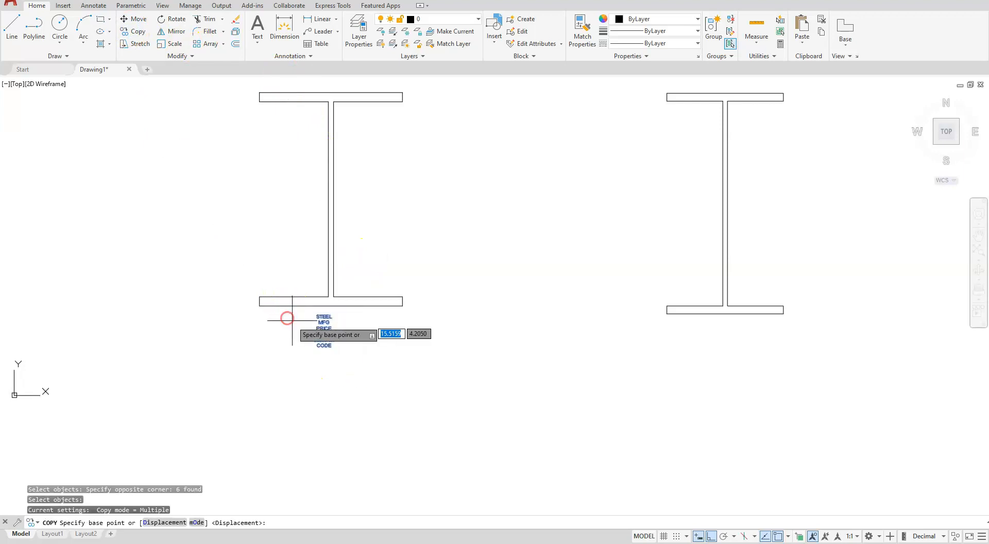
pyautogui.click(293, 321)
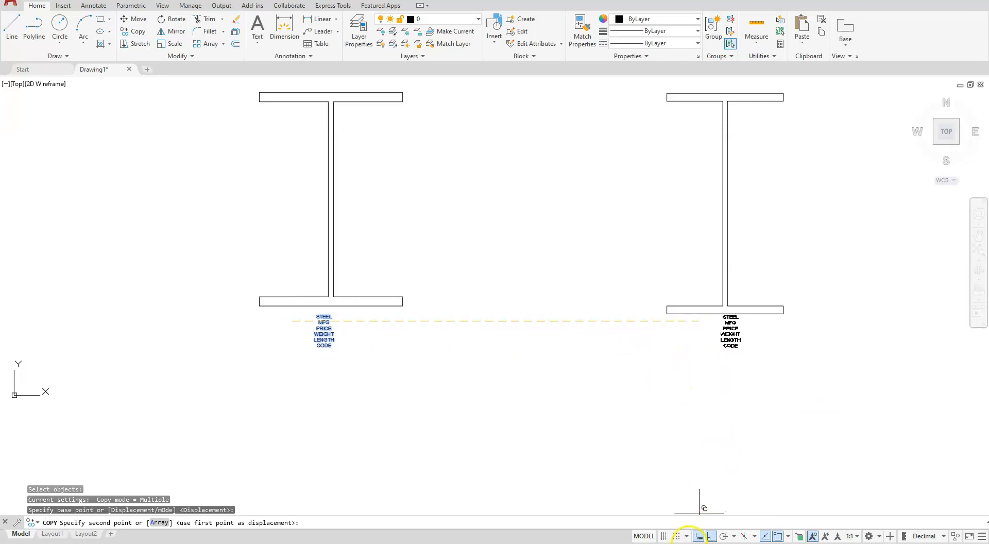
pyautogui.click(713, 536)
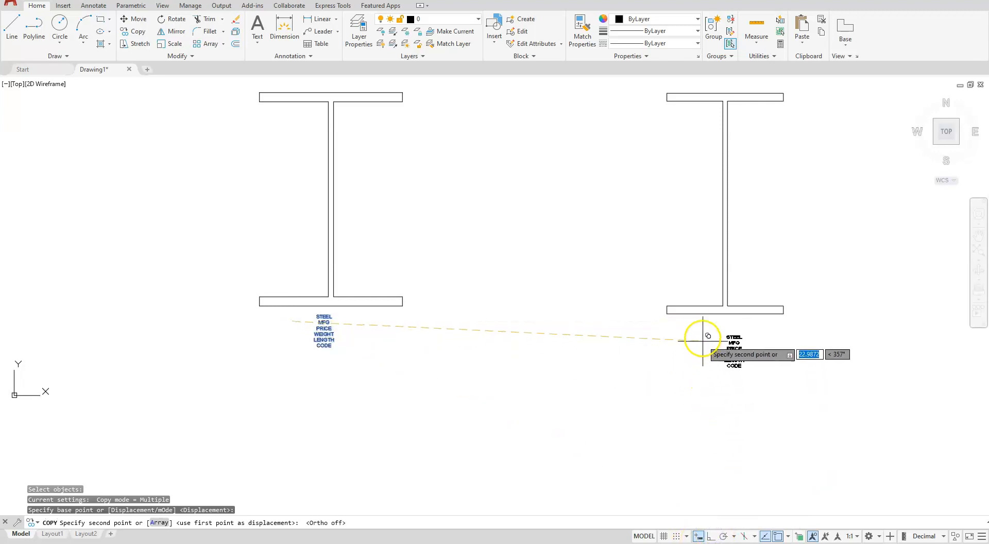
pyautogui.click(697, 324)
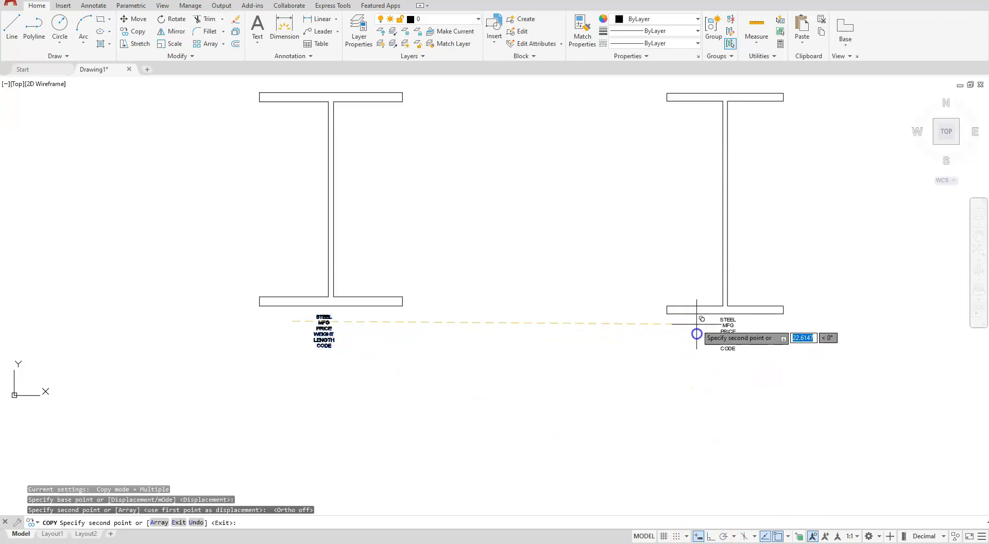
pyautogui.press('Escape')
pyautogui.press('Escape')
pyautogui.press('Escape')
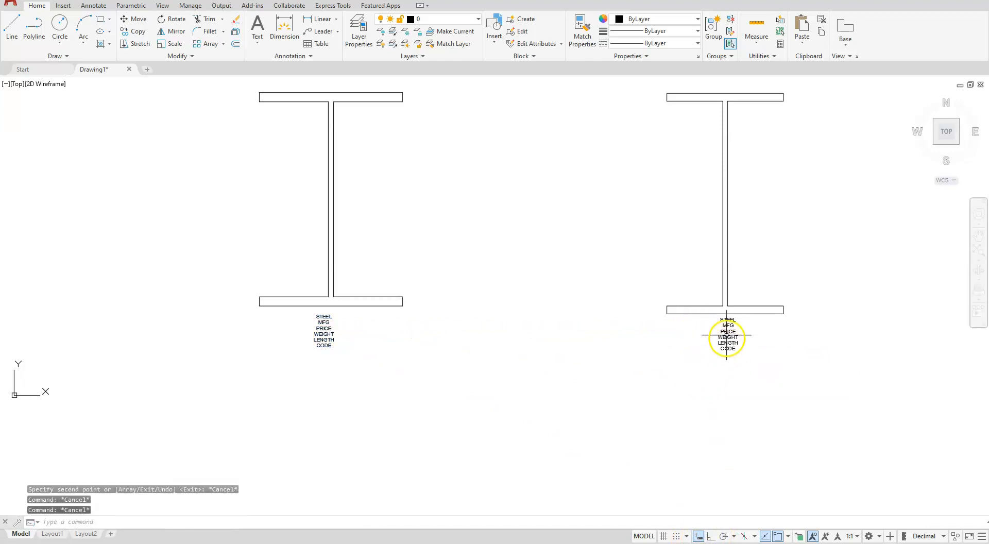
# Edit the default value of the copied WEIGHT attribute below the W12x30 section
pyautogui.scroll(6, 726, 334)
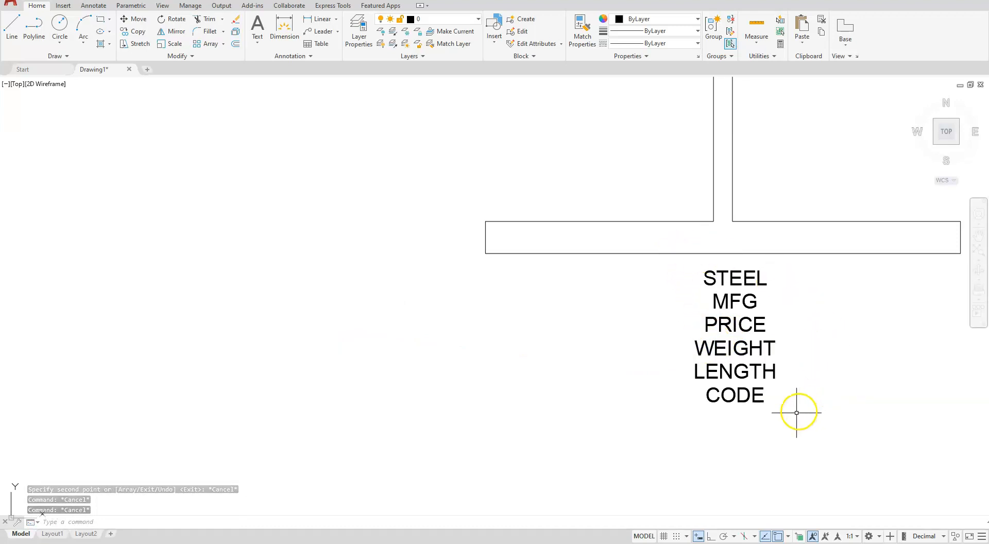
pyautogui.doubleClick(738, 348)
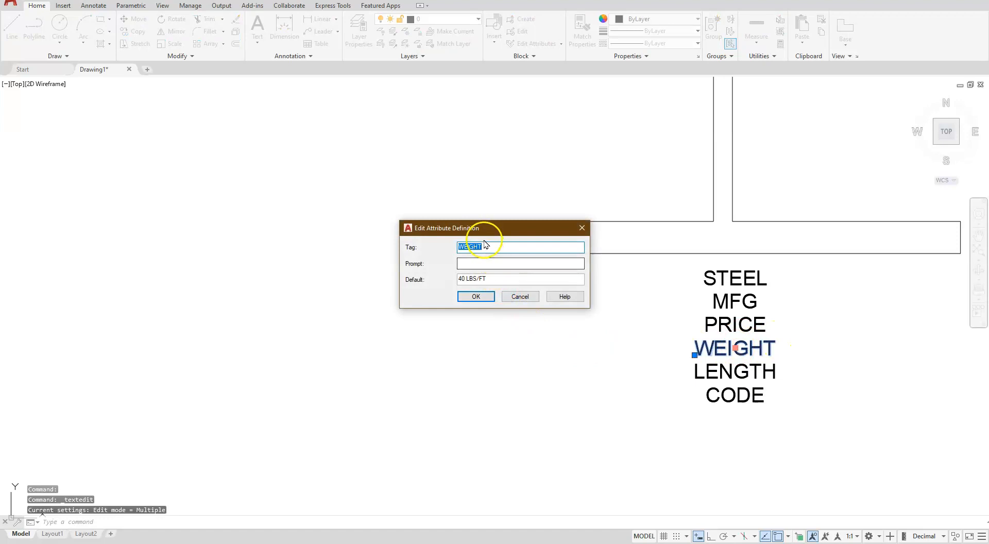
pyautogui.click(464, 279)
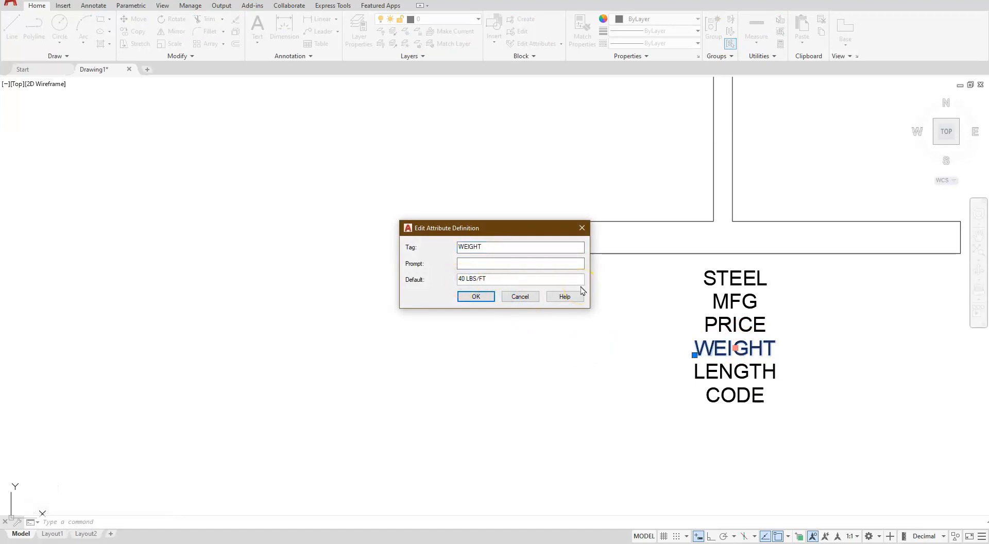
pyautogui.click(475, 297)
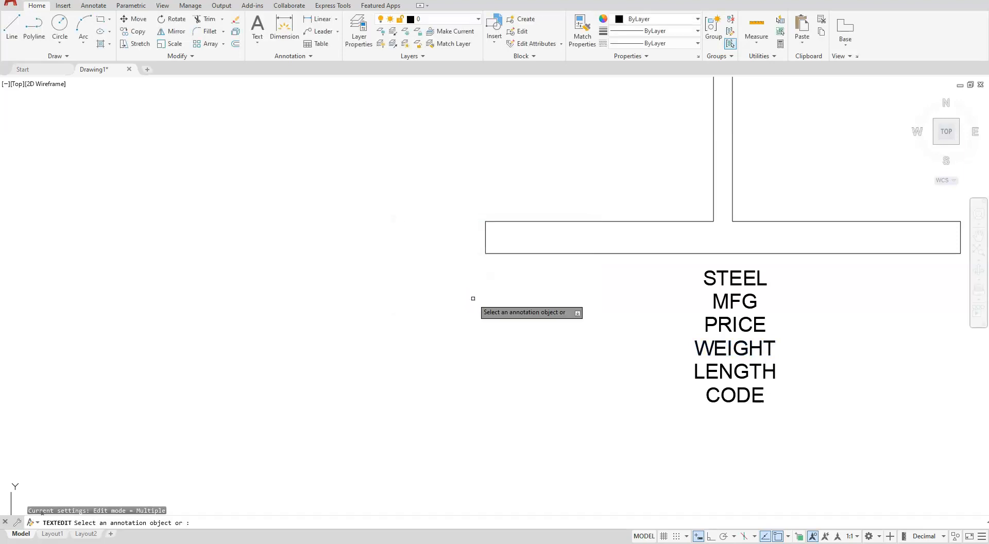
# Set the default of the copied CODE attribute below the W12x30 section to 03125WF and end the text editing
pyautogui.click(721, 407)
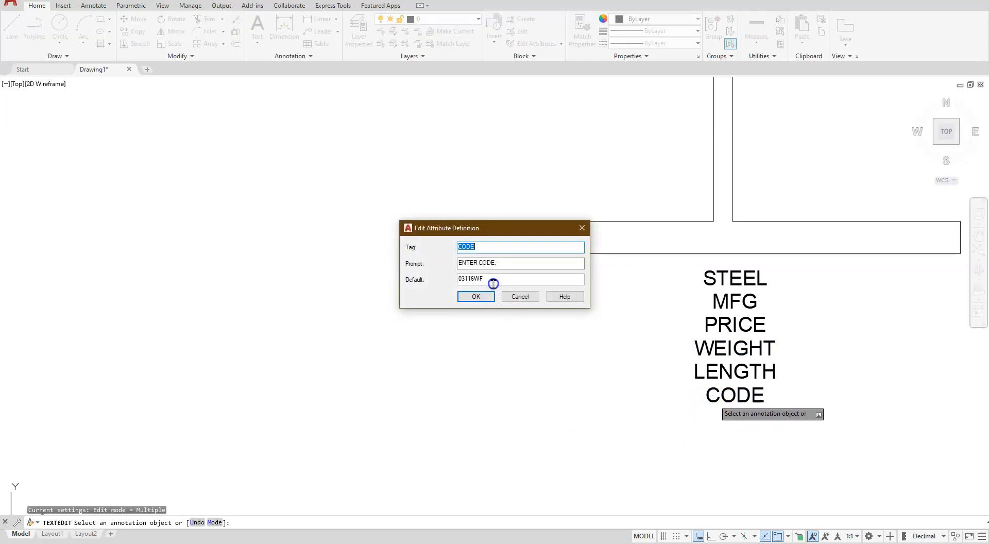
pyautogui.moveTo(494, 283); pyautogui.dragTo(432, 287)
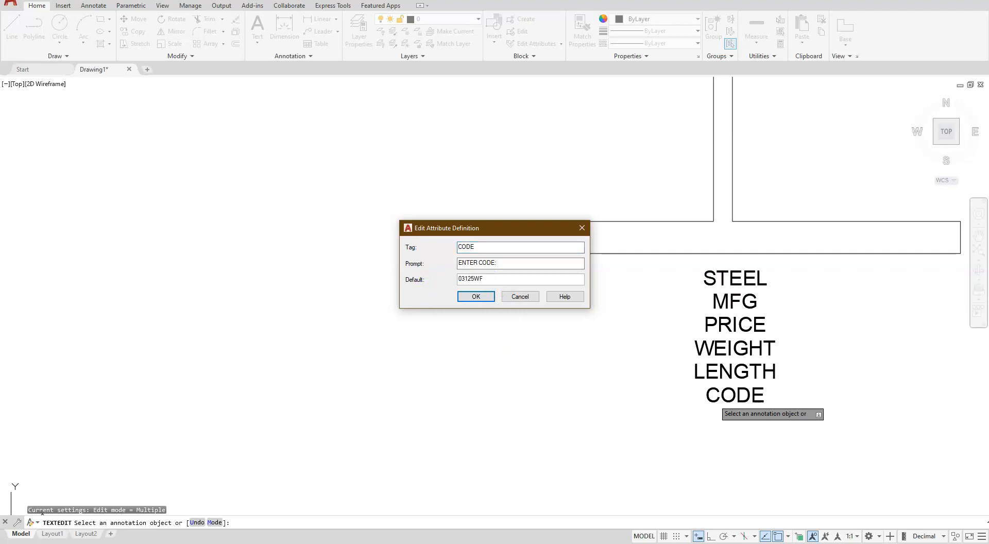
pyautogui.write('03125WF')
pyautogui.click(477, 296)
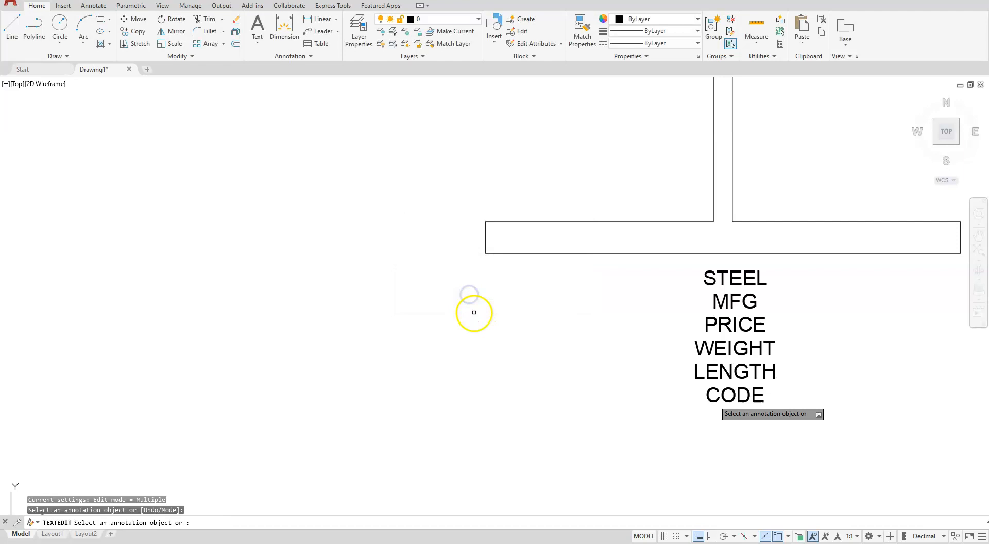
pyautogui.scroll(-6, 471, 313)
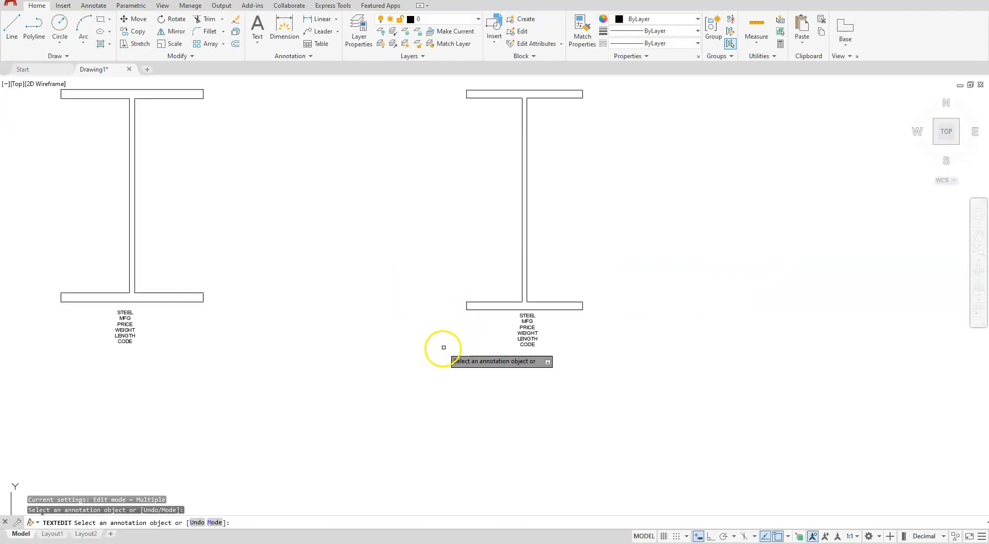
pyautogui.moveTo(453, 349); pyautogui.dragTo(656, 404, button='middle')
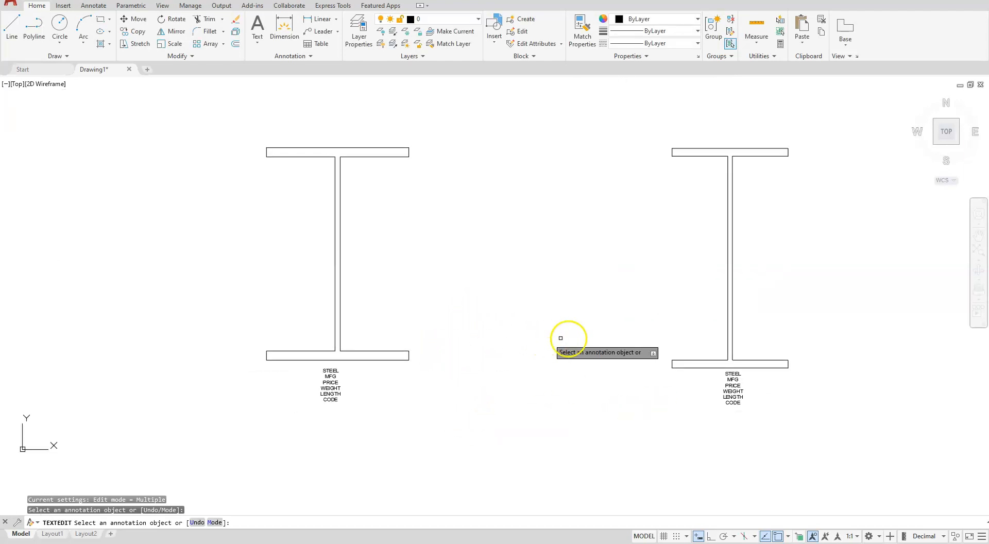
pyautogui.press('Escape')
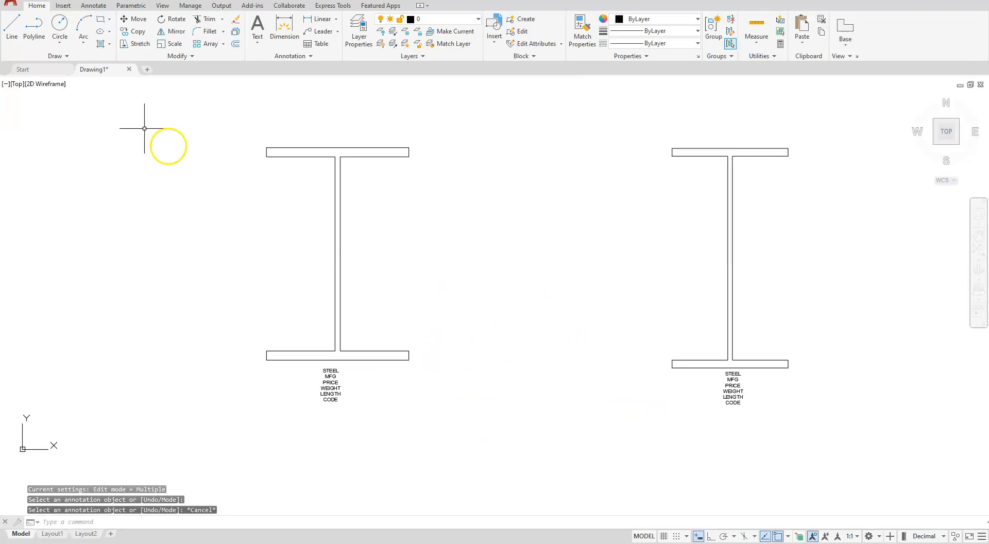
# Start a new block definition named "W12 x 40"
pyautogui.click(63, 6)
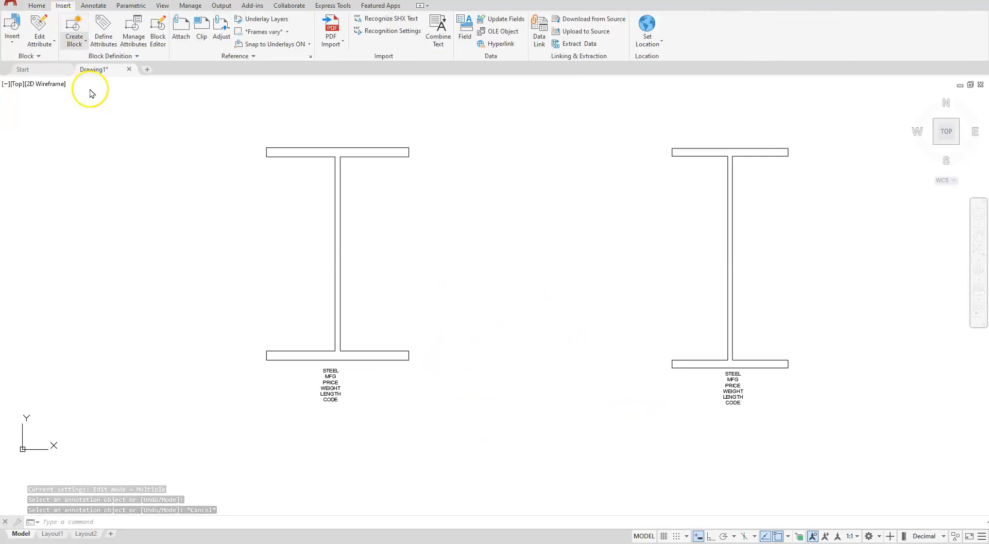
pyautogui.click(71, 42)
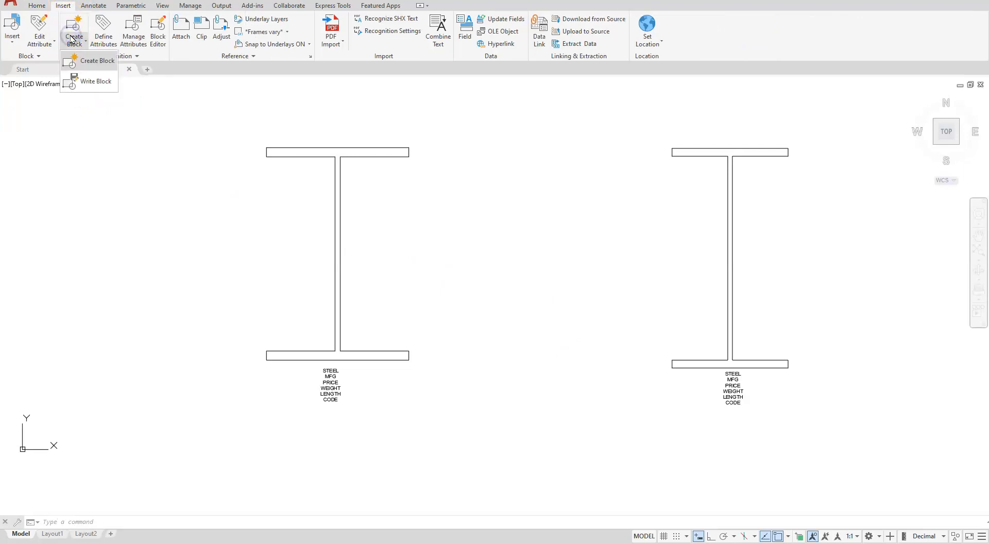
pyautogui.click(81, 62)
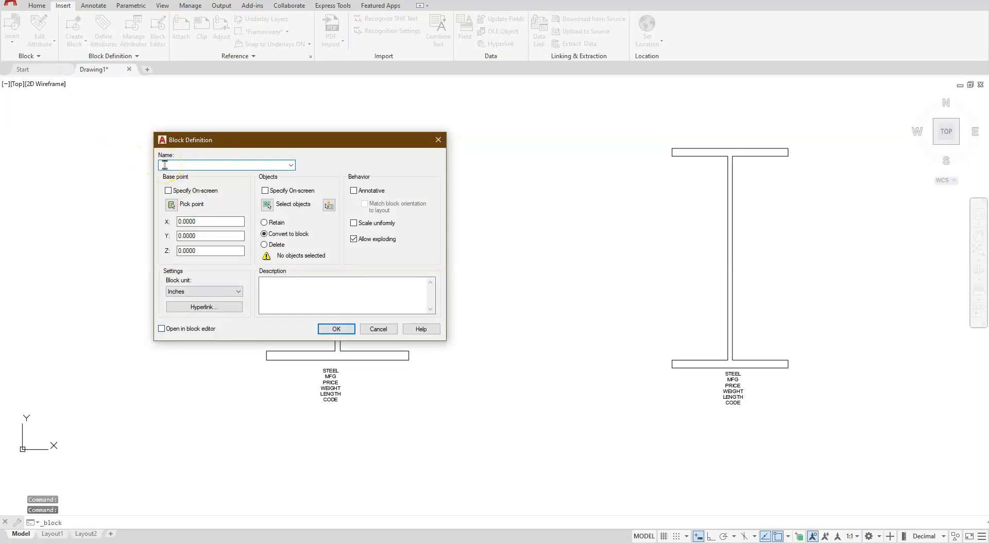
pyautogui.write('W12 x 40')
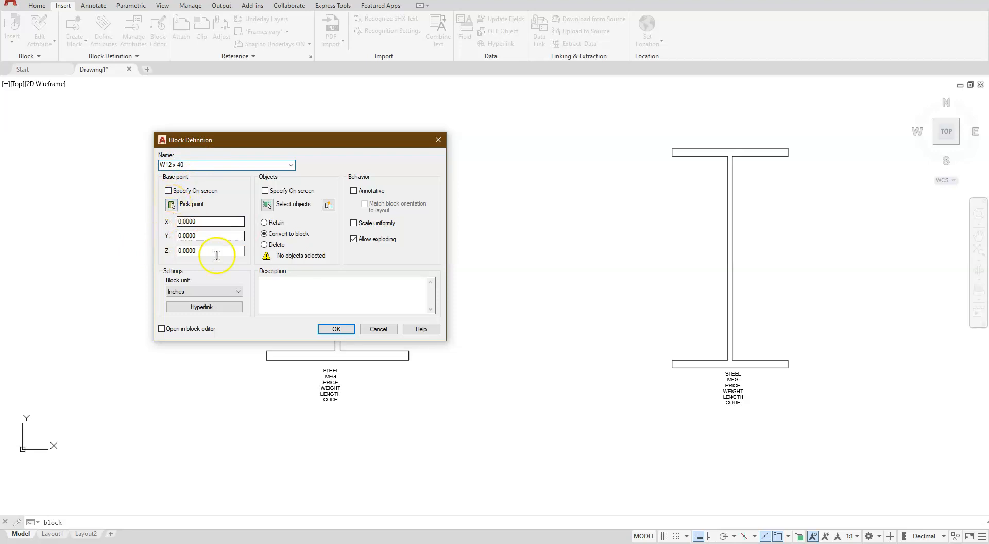
# Set the block's base point midway between the upper-left and lower-right corners of the W12x40 section
pyautogui.click(175, 207)
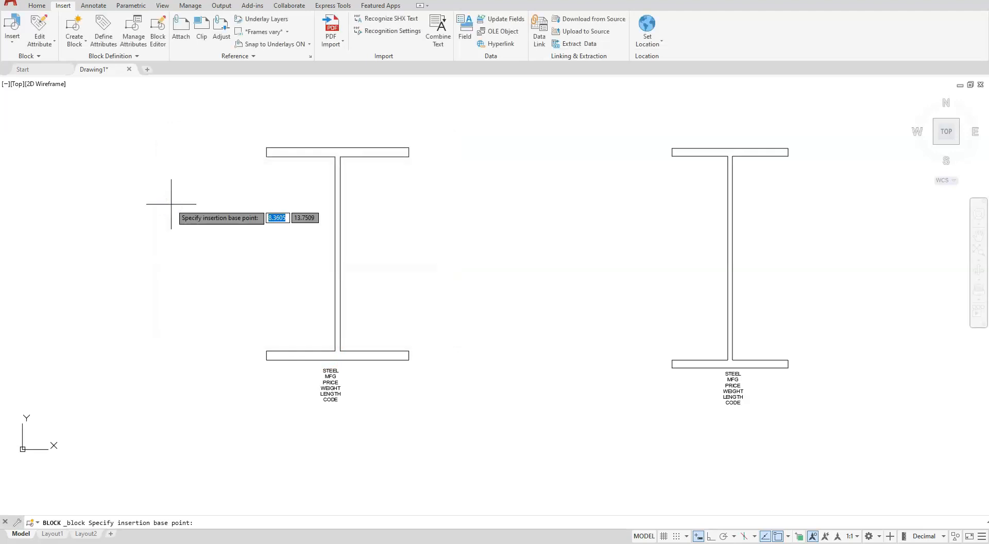
pyautogui.keyDown('shift'); pyautogui.rightClick(171, 204); pyautogui.keyUp('shift')
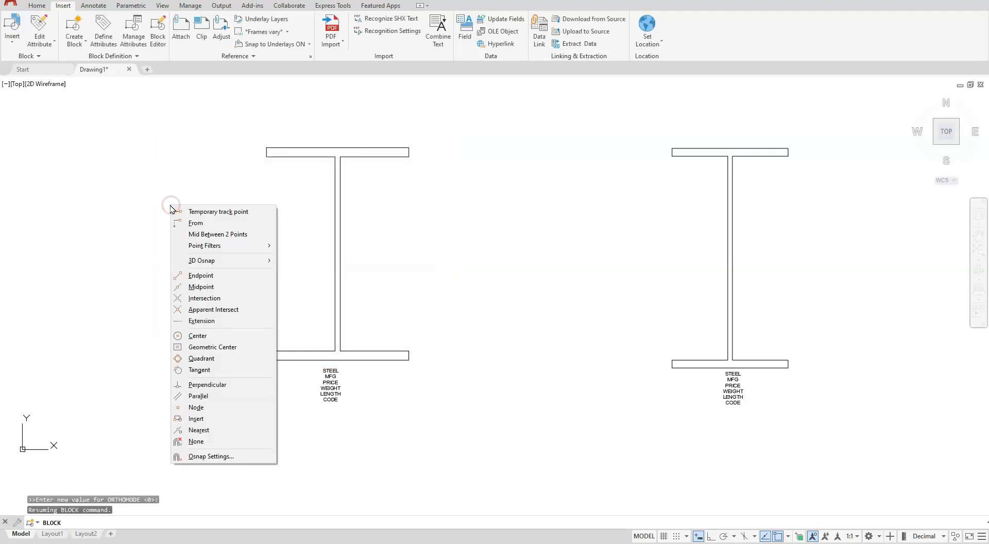
pyautogui.click(206, 235)
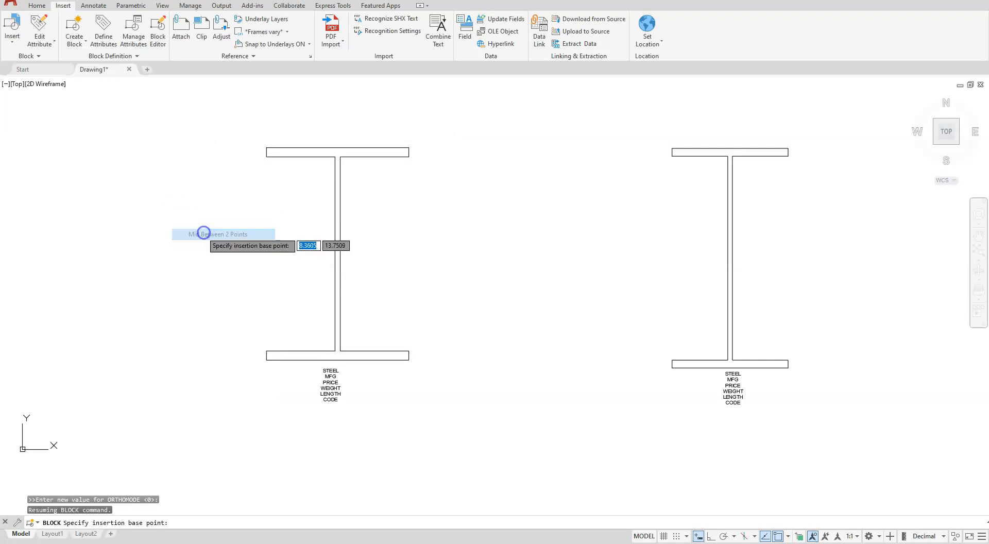
pyautogui.click(268, 149)
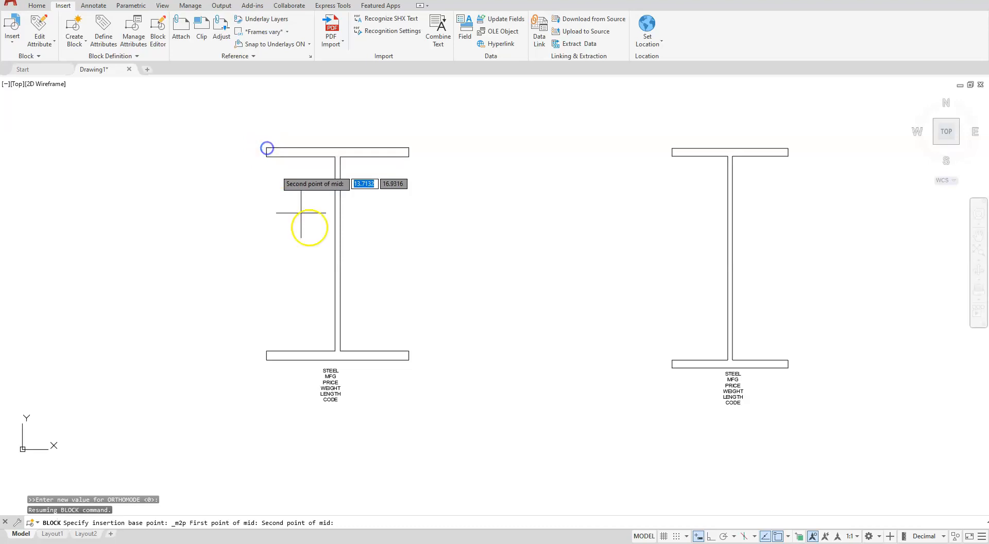
pyautogui.click(410, 359)
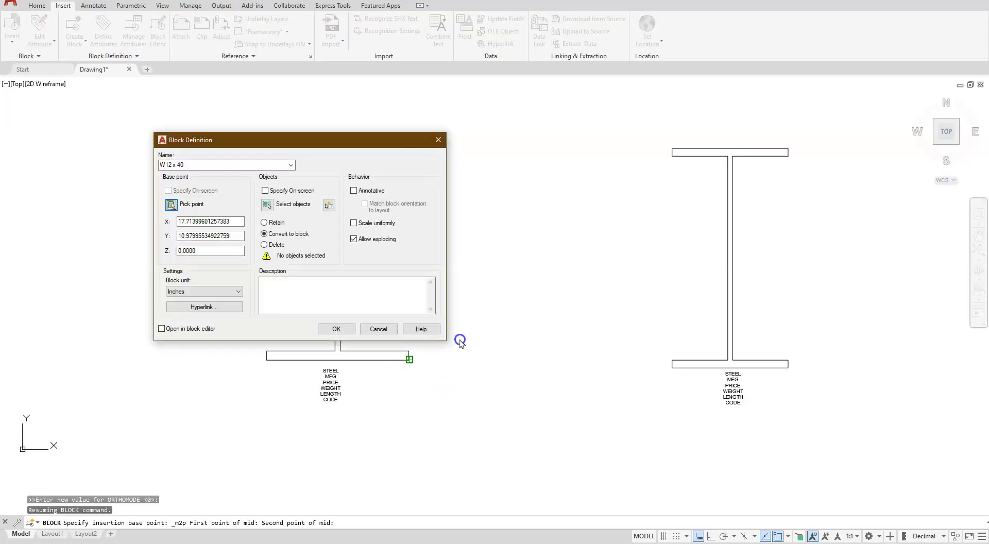
# Select the W12x40 section with its six attributes as the block's objects, create the block and accept its default attribute values
pyautogui.click(265, 206)
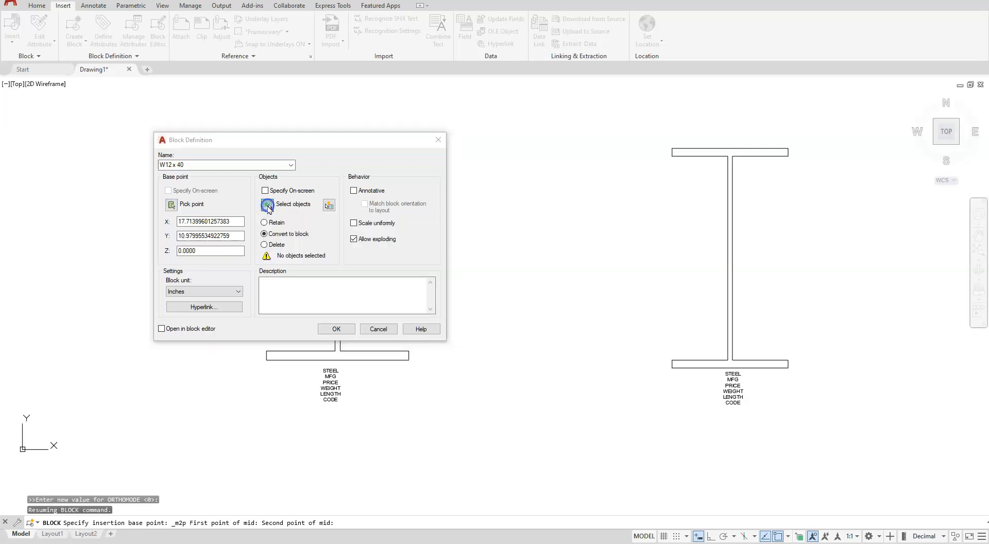
pyautogui.click(196, 110)
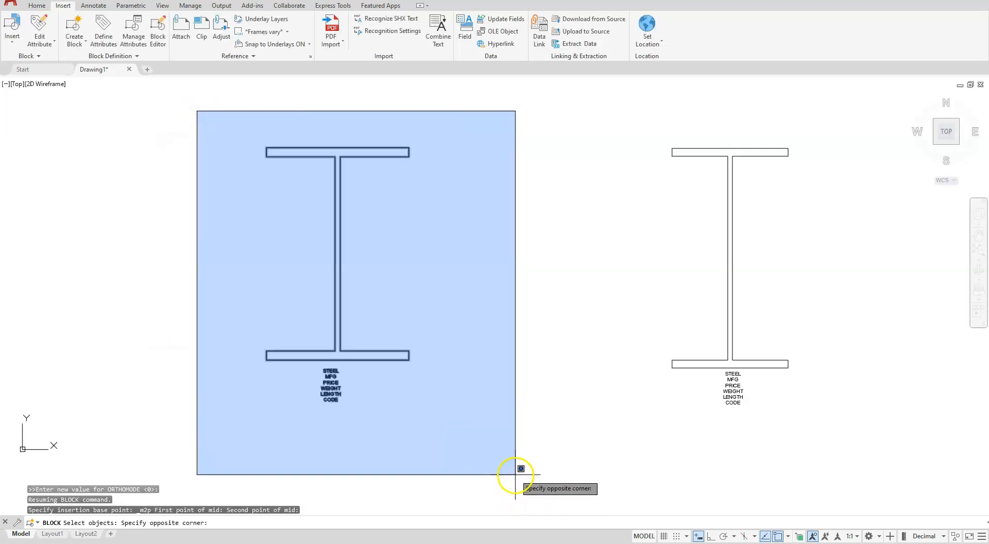
pyautogui.click(517, 473)
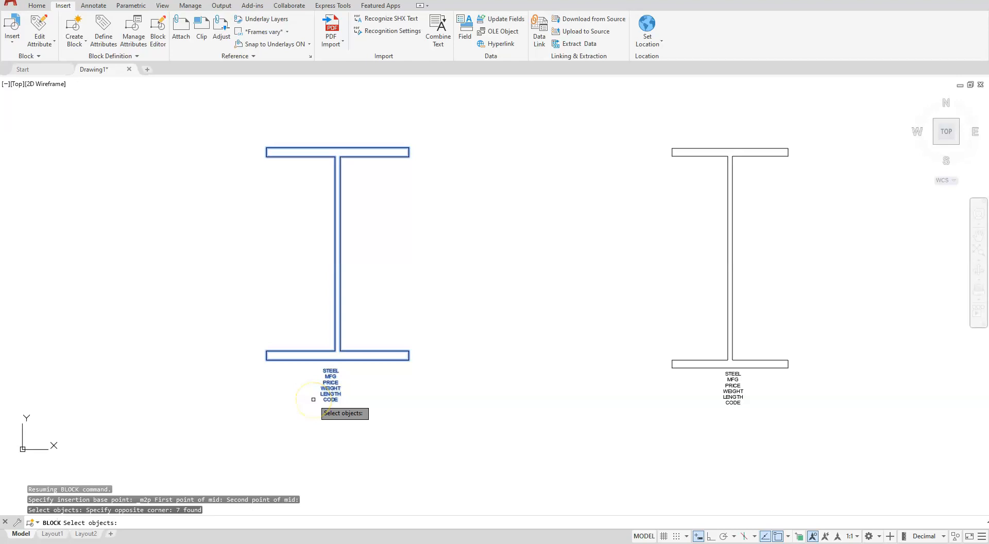
pyautogui.press('Return')
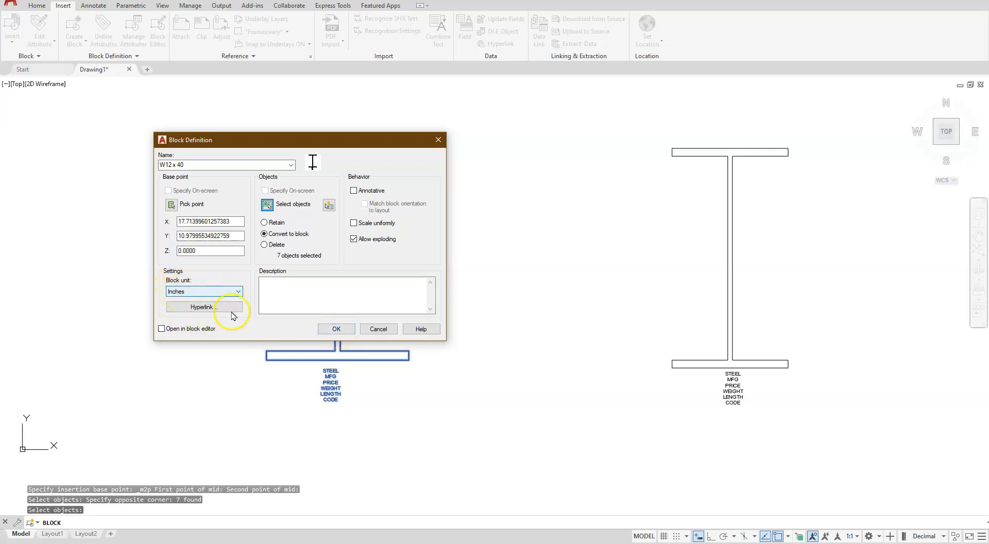
pyautogui.click(338, 329)
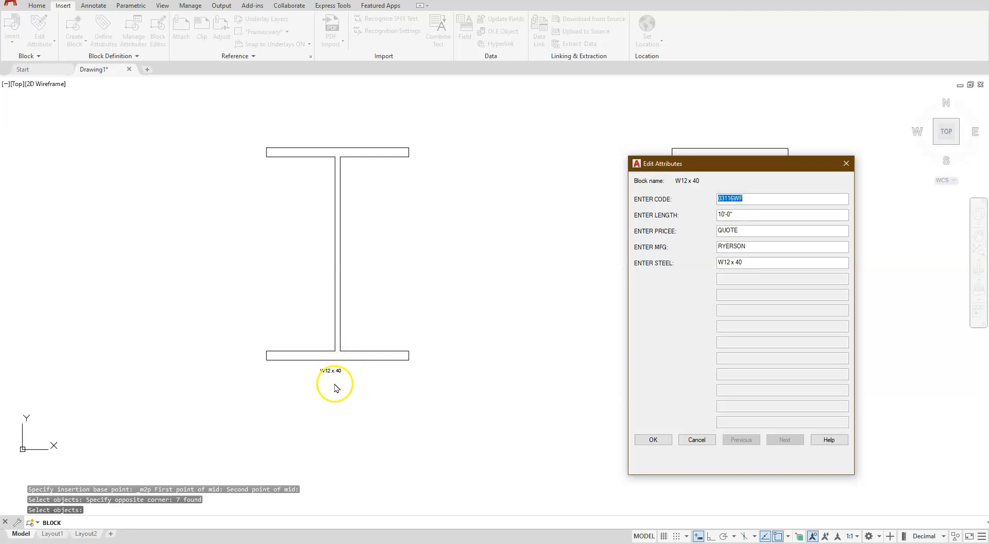
pyautogui.click(652, 439)
# Start a new block definition named "W12 x 30"
pyautogui.moveTo(644, 420)
pyautogui.mouseDown(button='middle')
pyautogui.moveTo(647, 410)
pyautogui.moveTo(459, 397)
pyautogui.mouseUp(button='middle')
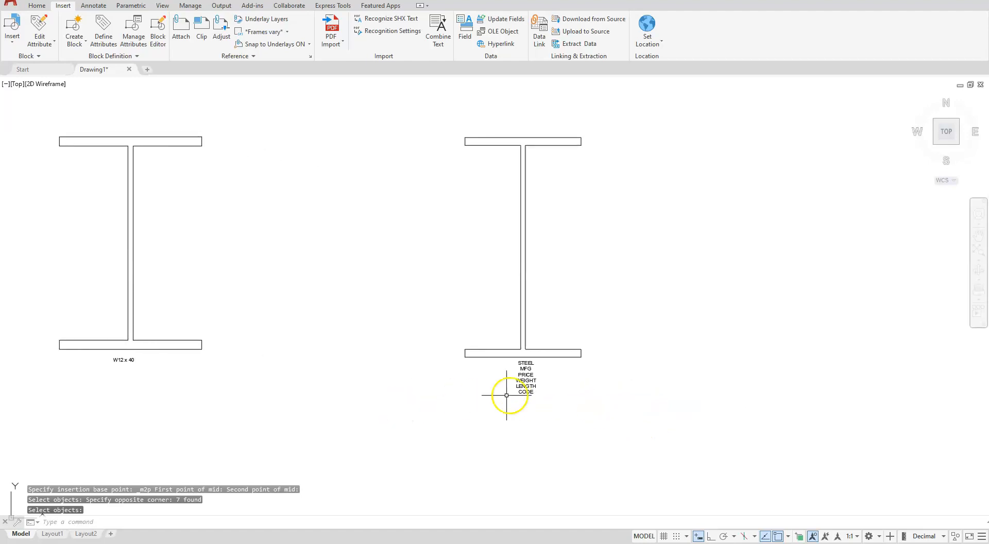
pyautogui.click(76, 41)
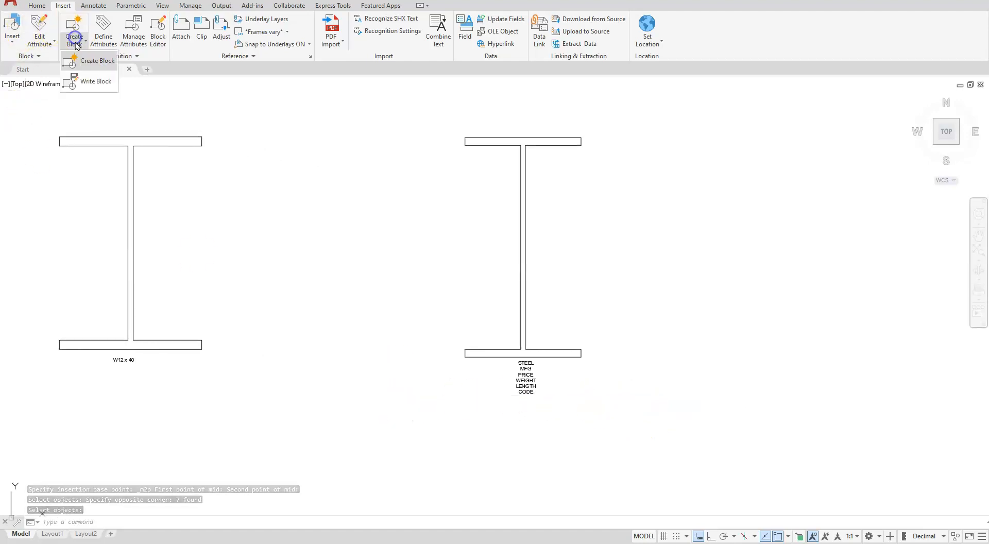
pyautogui.click(82, 67)
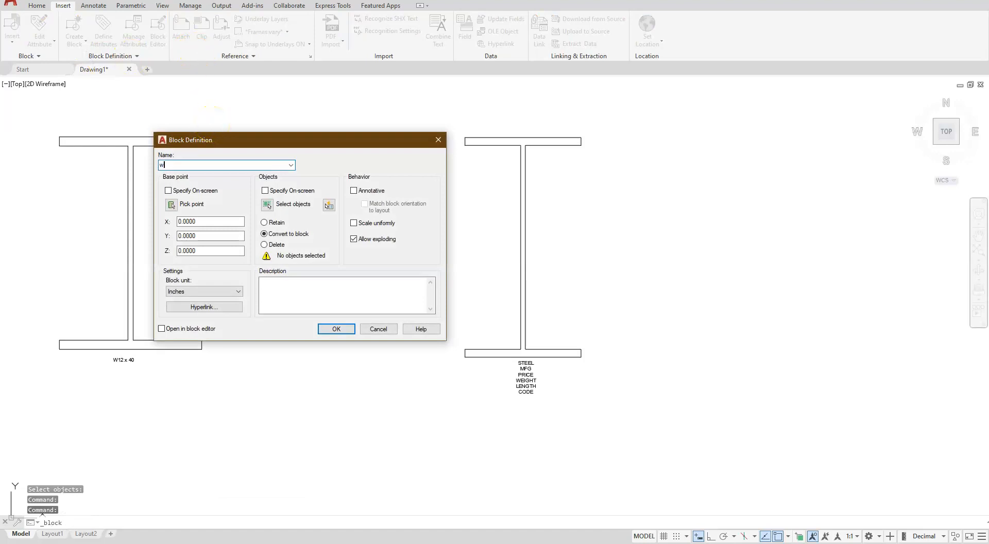
pyautogui.write('w12 x 30')
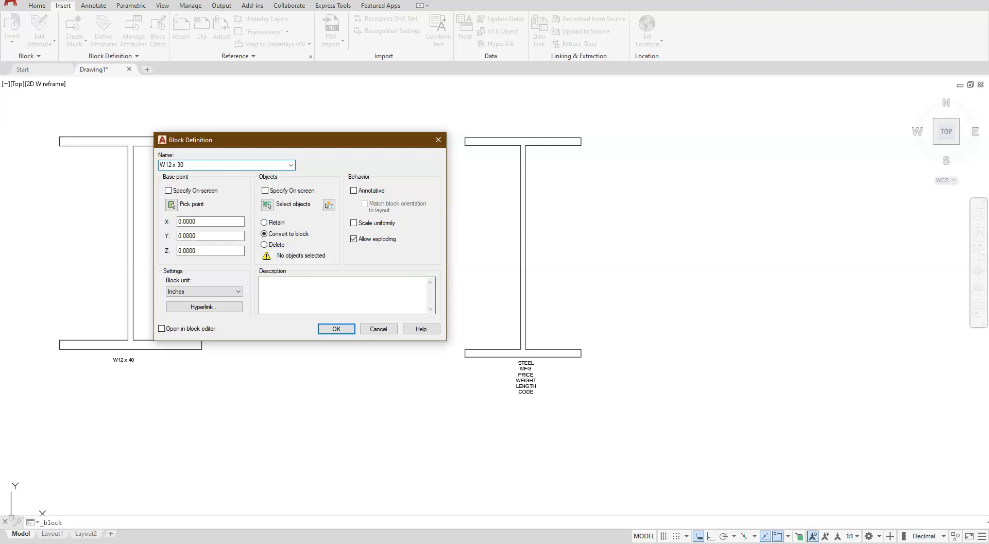
# Set the block's base point midway between the upper-left and lower-right corners of the W12x30 section
pyautogui.click(172, 205)
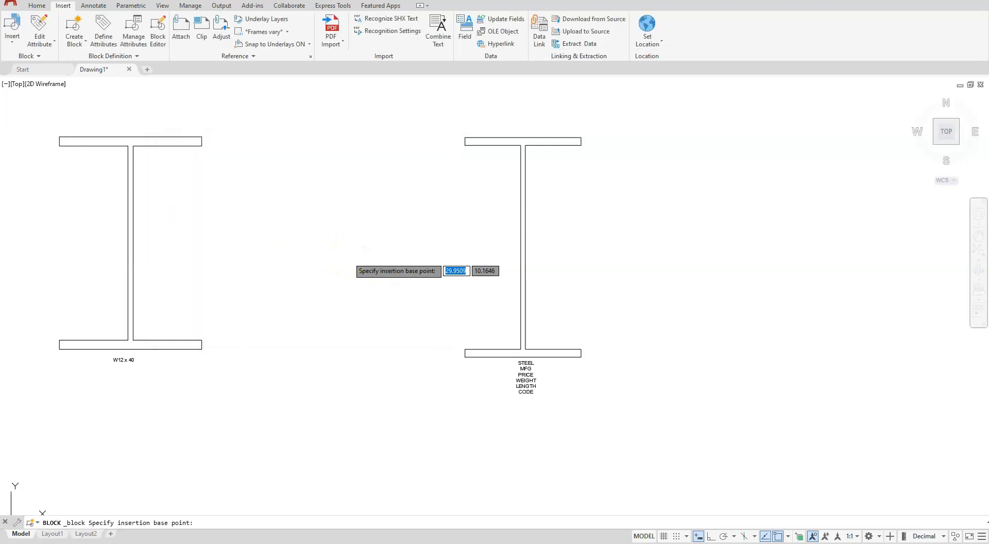
pyautogui.keyDown('shift'); pyautogui.rightClick(342, 250); pyautogui.keyUp('shift')
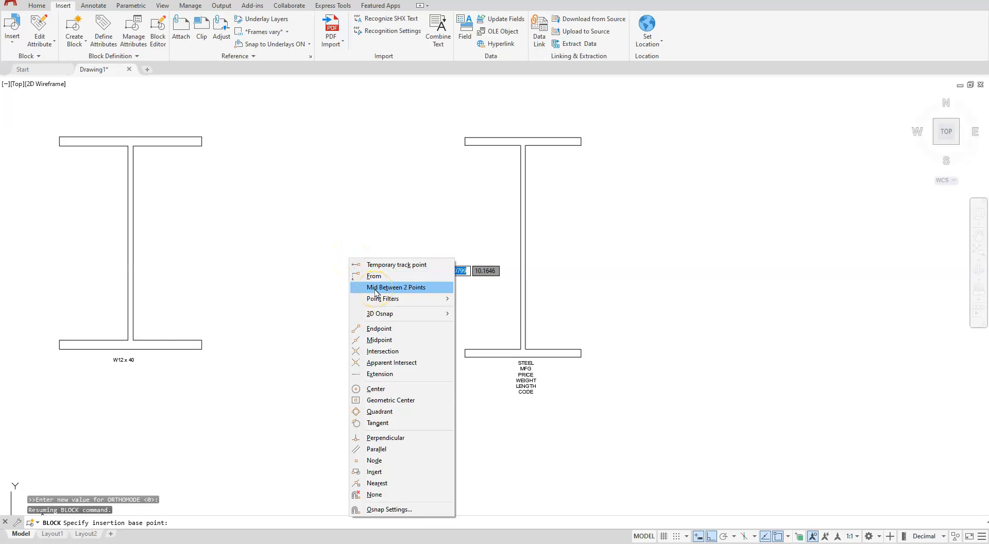
pyautogui.click(377, 288)
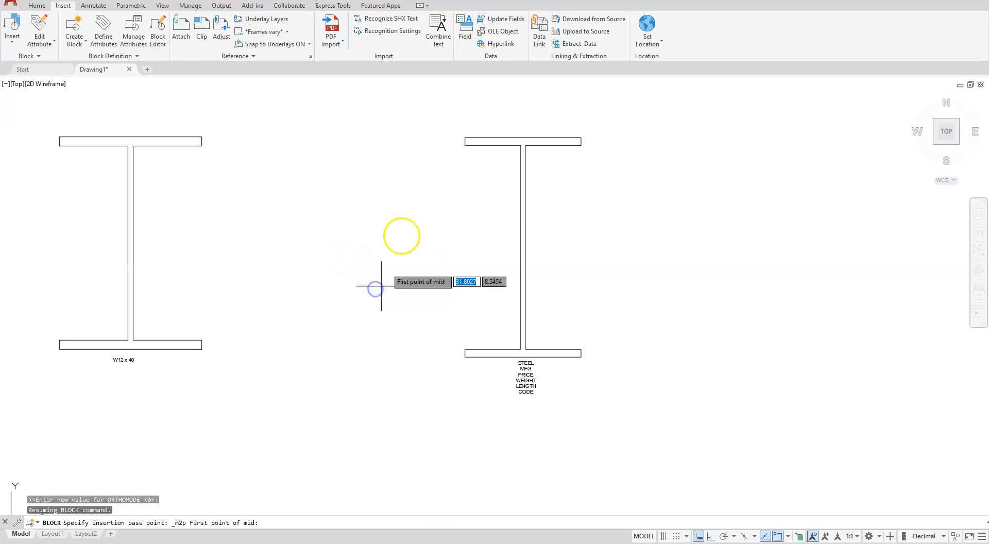
pyautogui.click(465, 137)
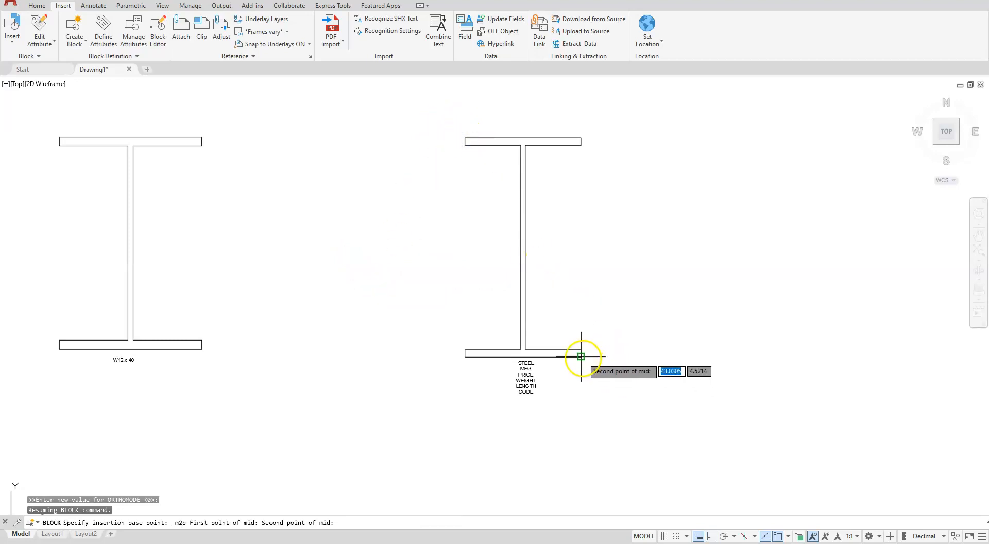
pyautogui.click(612, 346)
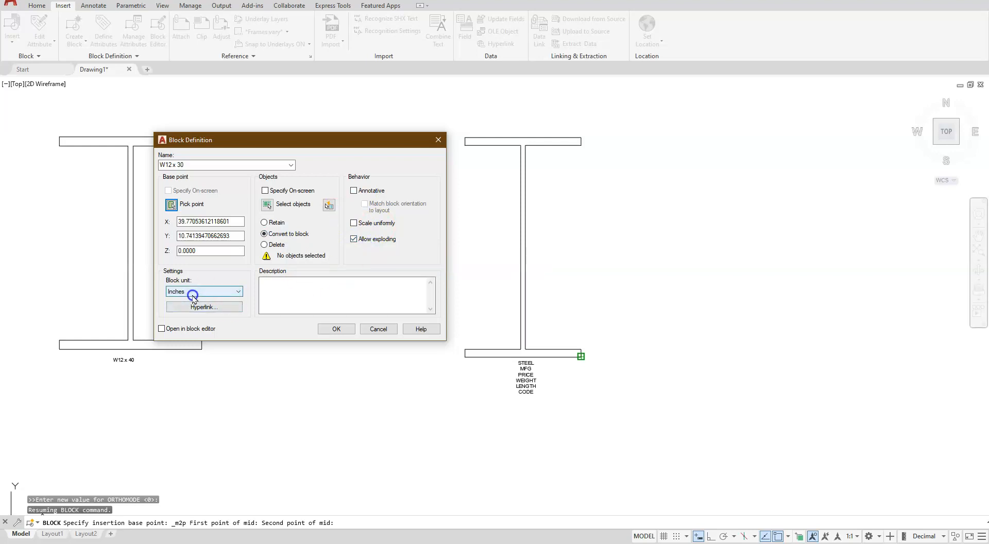
# Select the W12x30 section with its six attributes as the block's objects, create the block and accept its default attribute values
pyautogui.click(326, 329)
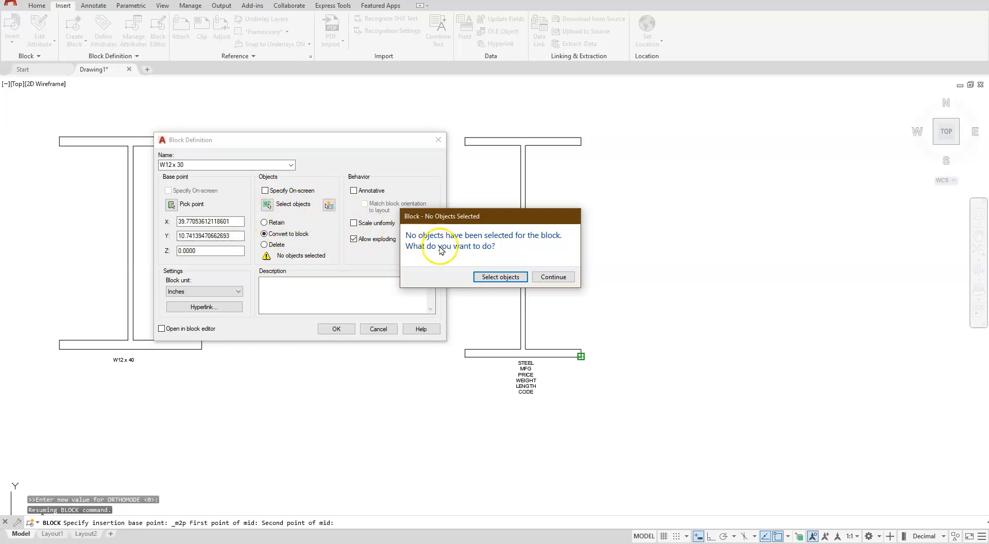
pyautogui.click(501, 278)
pyautogui.click(404, 118)
pyautogui.click(635, 439)
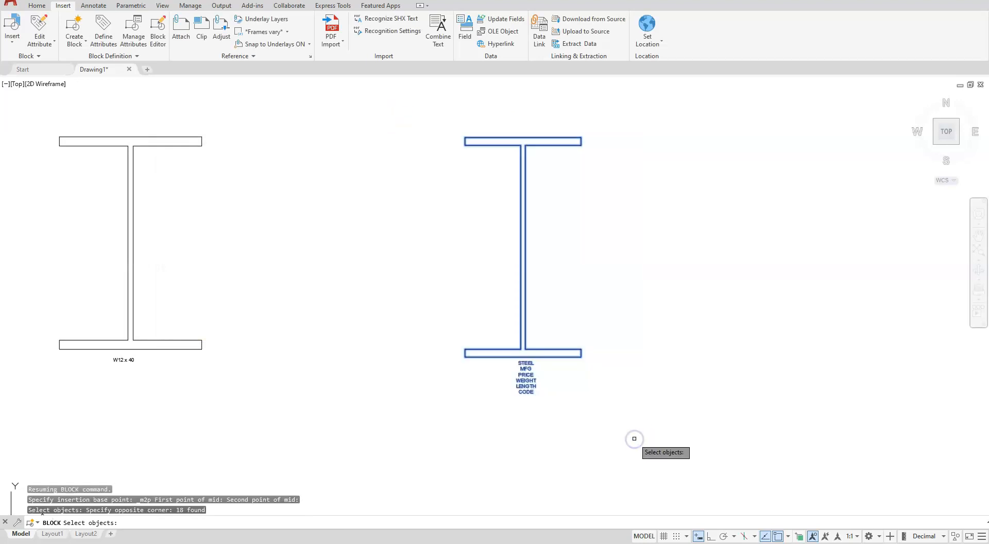
pyautogui.rightClick(634, 439)
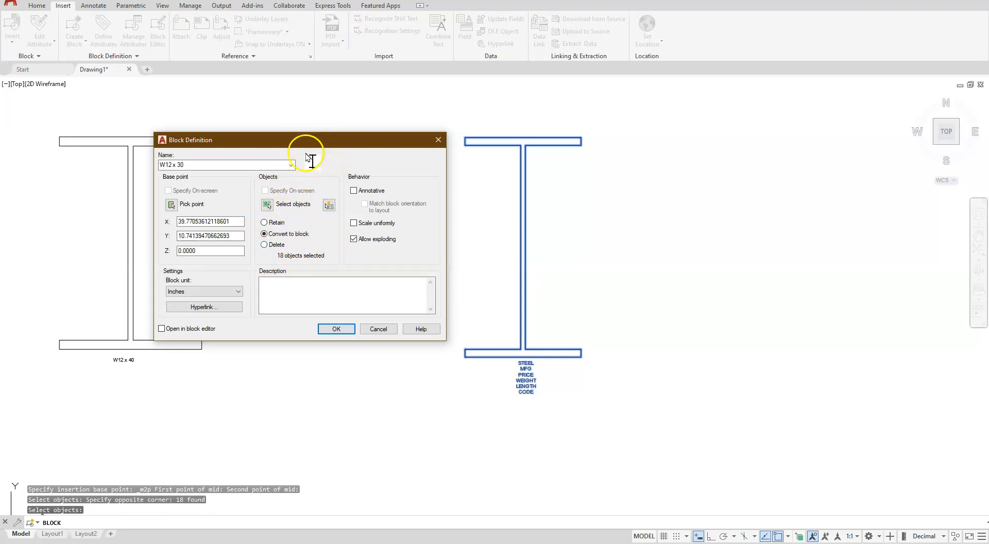
pyautogui.click(336, 329)
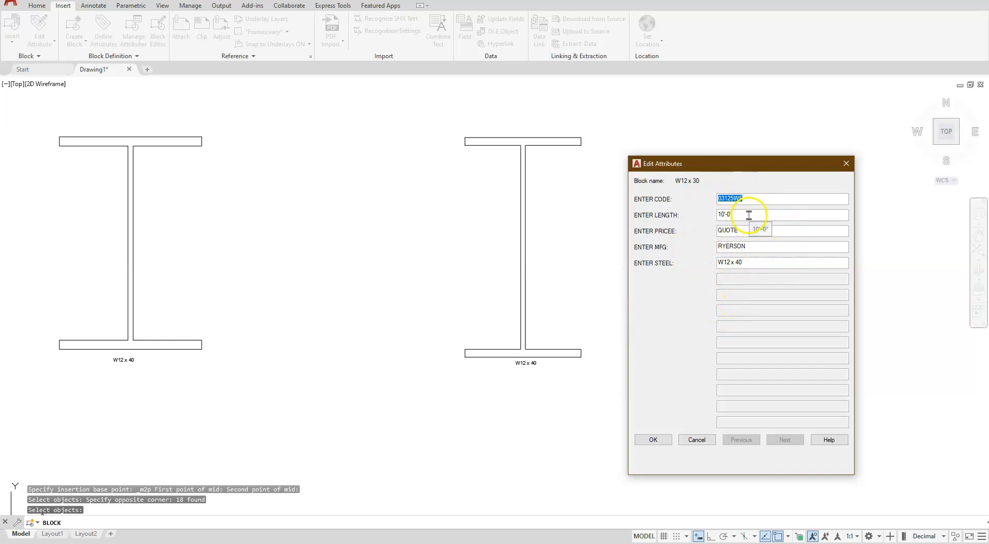
pyautogui.click(660, 442)
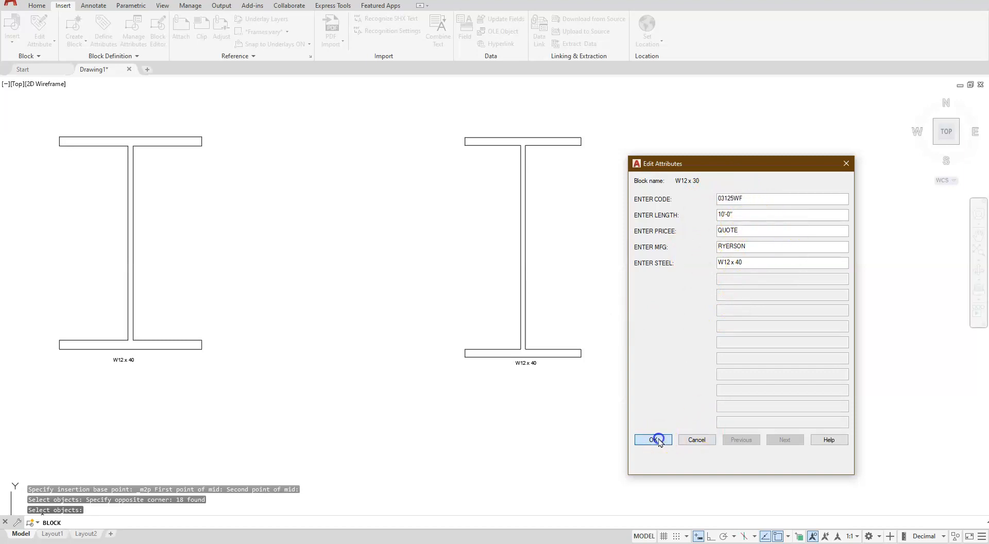
# Switch to the PDF exercise sheet and highlight the 24'-0" overall length and the second 10'-8" beam spacing on the layout plan
pyautogui.scroll(5, 520, 366)
pyautogui.scroll(-5, 520, 367)
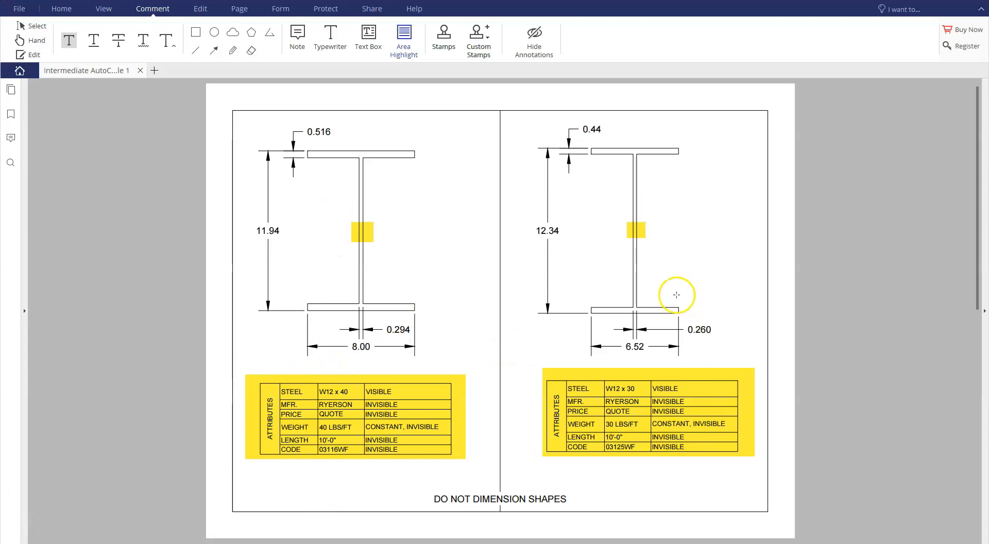
pyautogui.scroll(-3, 497, 323)
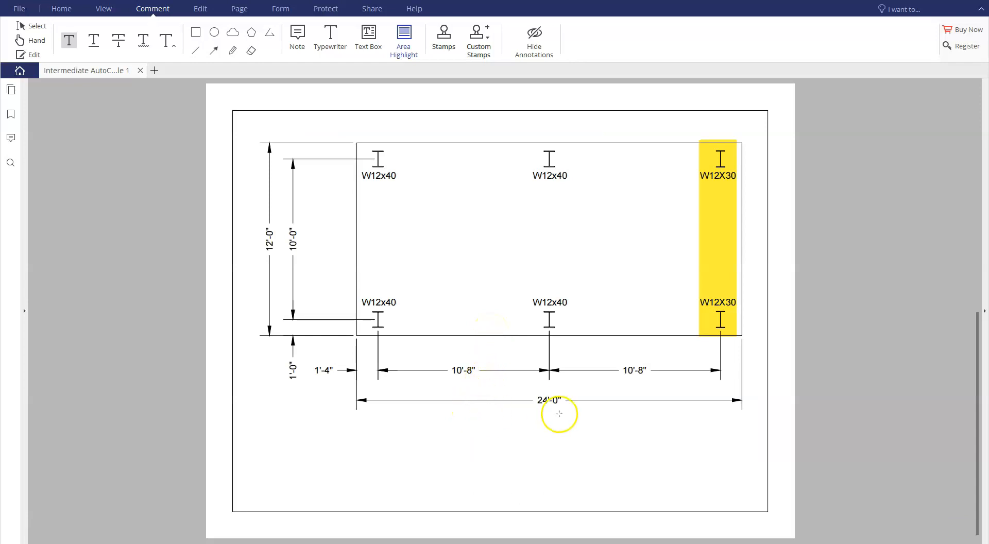
pyautogui.moveTo(526, 393); pyautogui.dragTo(577, 411)
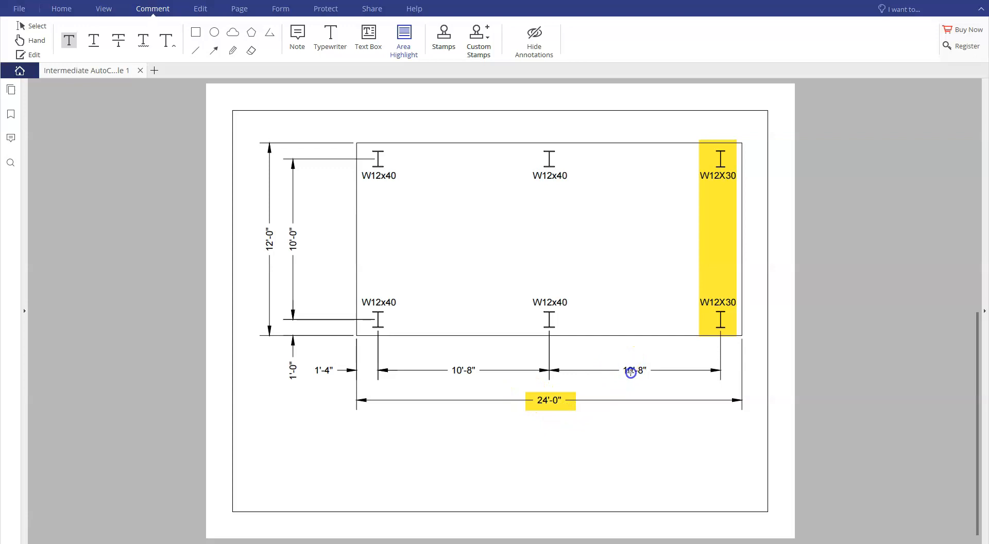
pyautogui.moveTo(657, 380); pyautogui.dragTo(659, 382)
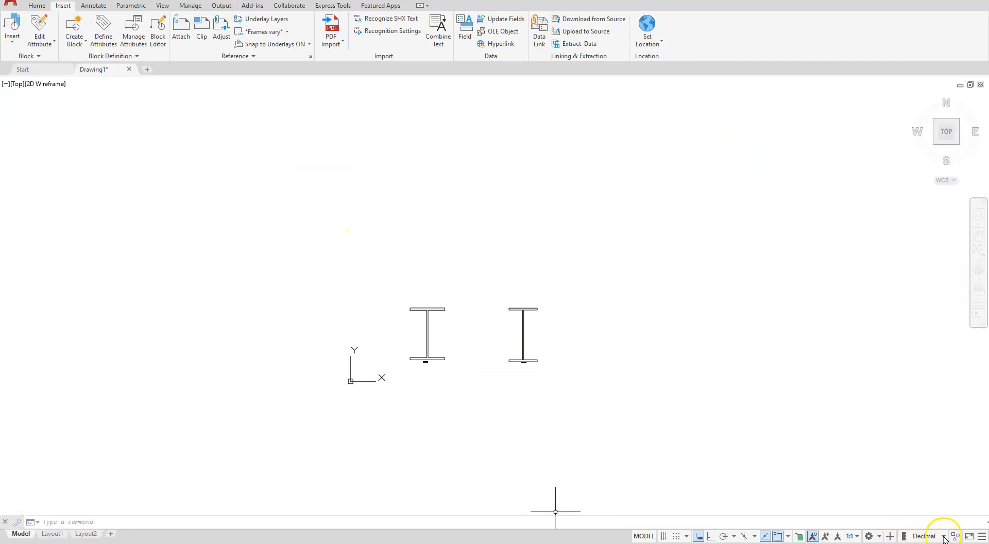
# Switch back to AutoCAD and set the drawing units to Architectural
pyautogui.click(945, 537)
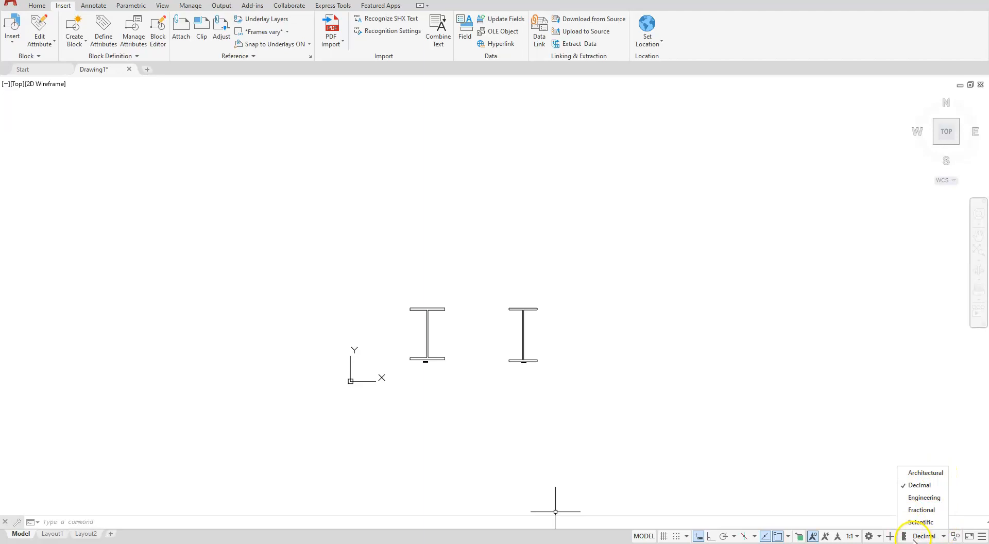
pyautogui.click(980, 538)
pyautogui.click(981, 538)
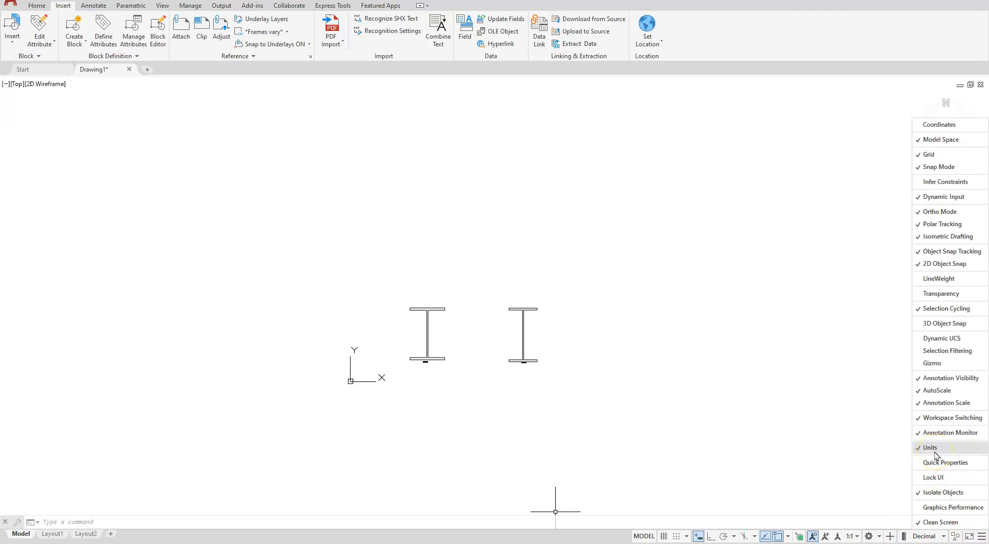
pyautogui.click(857, 431)
pyautogui.click(944, 537)
pyautogui.click(928, 472)
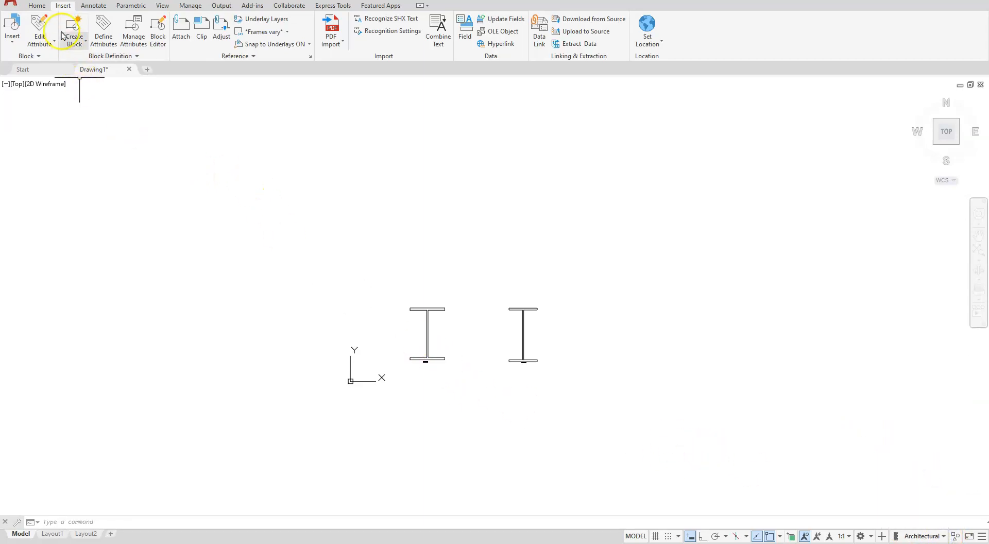
# Draw a rectangle 24' long and 12' high above the two beam blocks
pyautogui.click(37, 5)
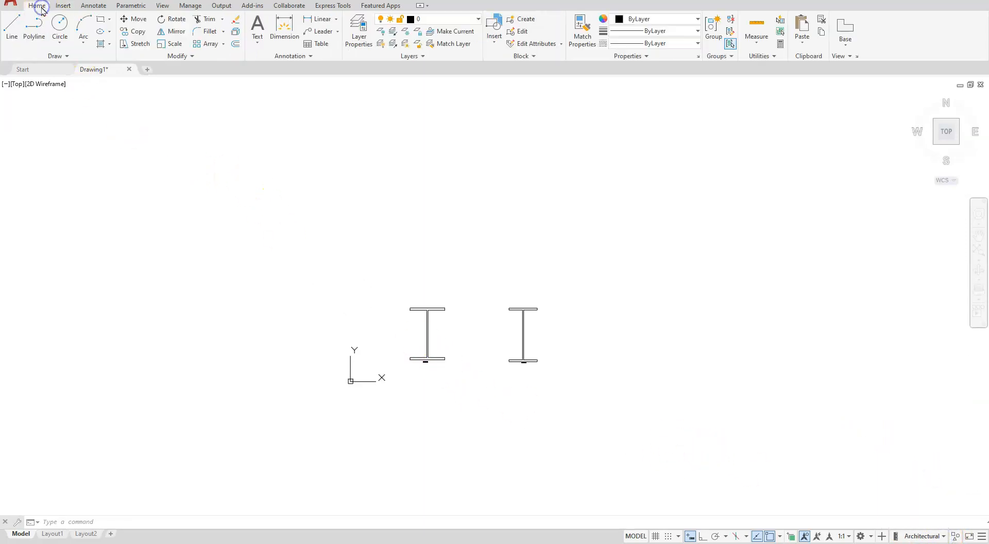
pyautogui.click(100, 21)
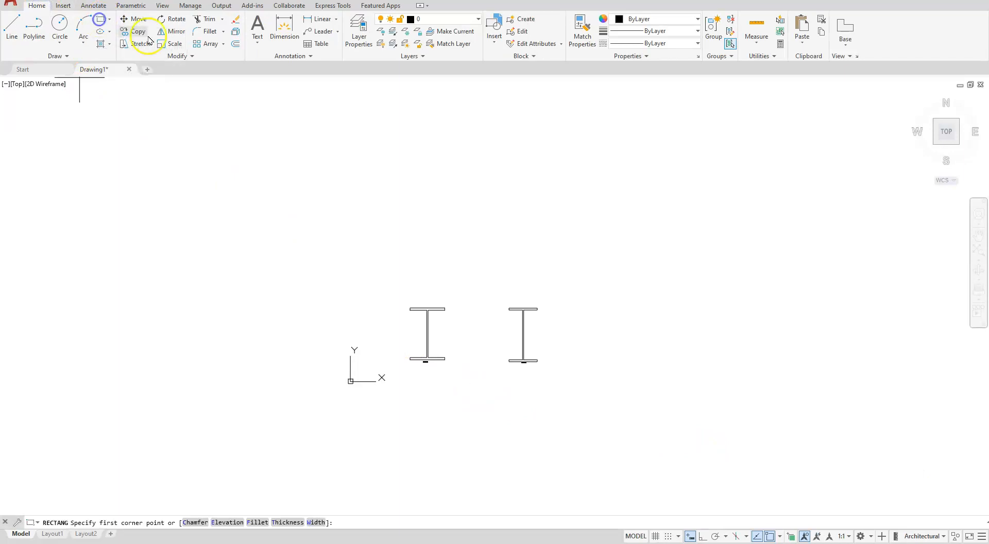
pyautogui.click(519, 270)
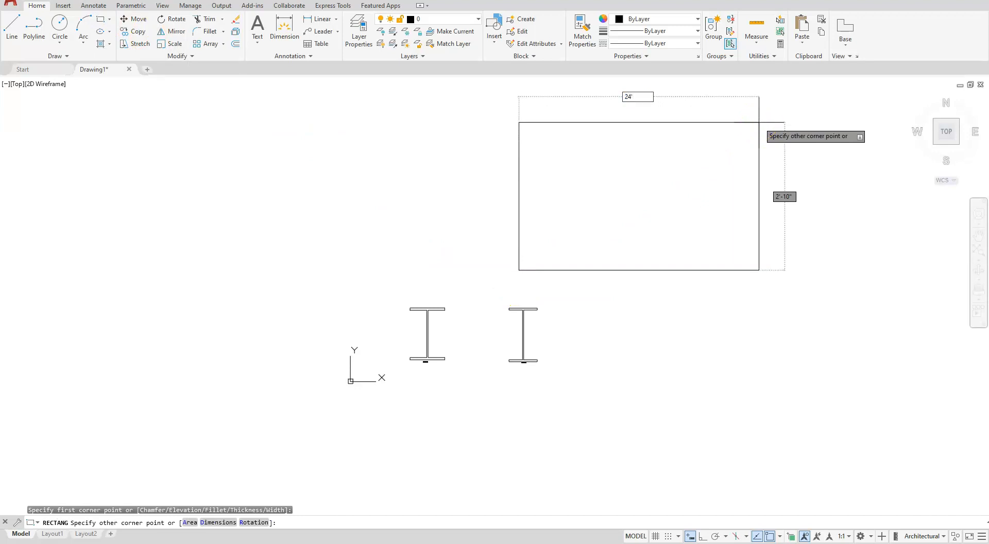
pyautogui.press('Tab')
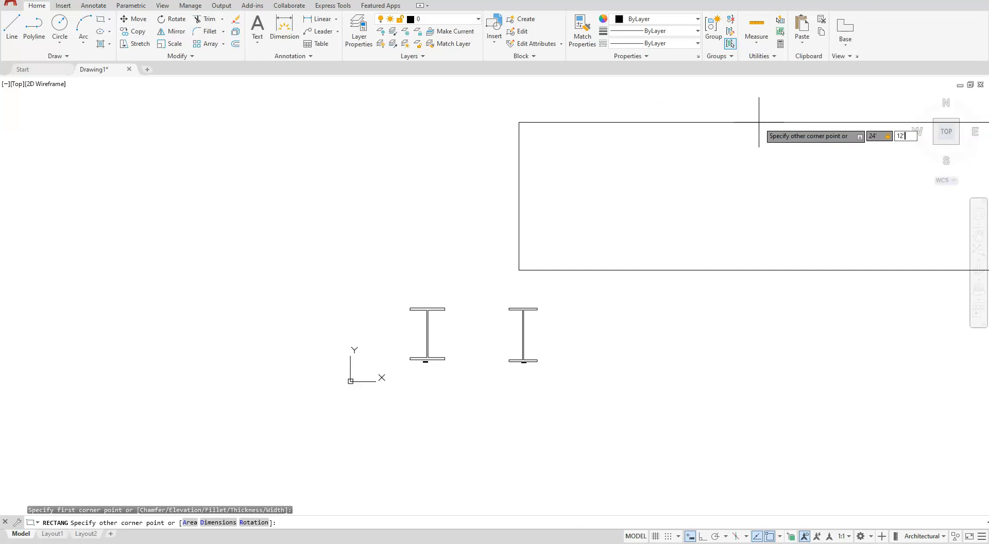
pyautogui.write("12'")
pyautogui.press('Return')
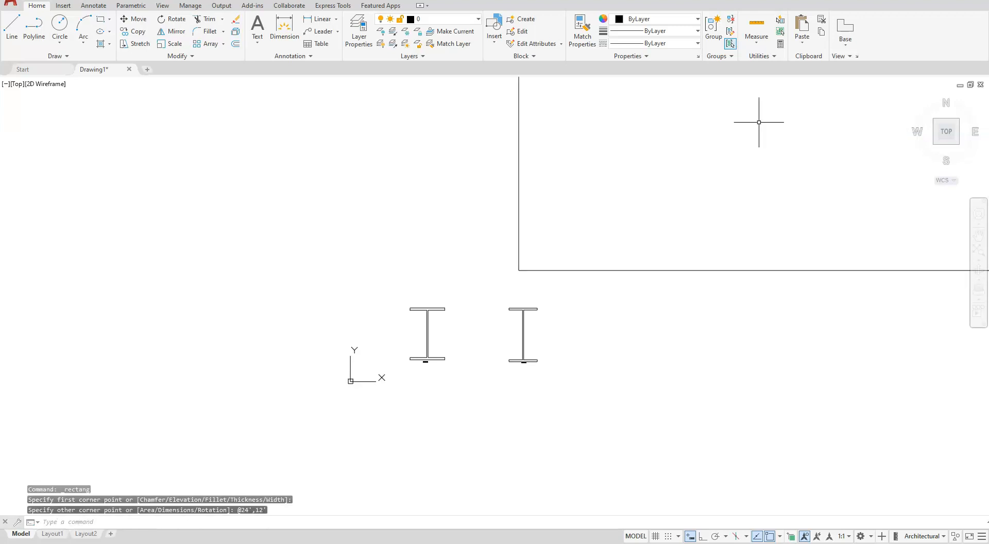
# Move the W12x40 beam block inside the rectangle, offset 1'4" horizontally and 1' vertically from the rectangle's lower-left corner
pyautogui.scroll(-5, 656, 261)
pyautogui.moveTo(656, 268); pyautogui.dragTo(524, 348, button='middle')
pyautogui.scroll(4, 524, 348)
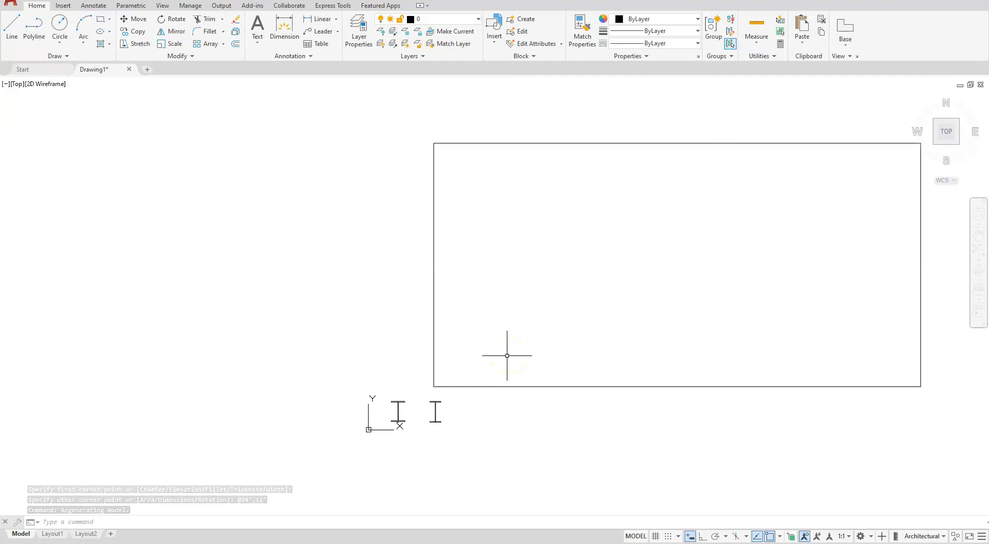
pyautogui.scroll(4, 360, 445)
pyautogui.moveTo(604, 332); pyautogui.dragTo(487, 440, button='middle')
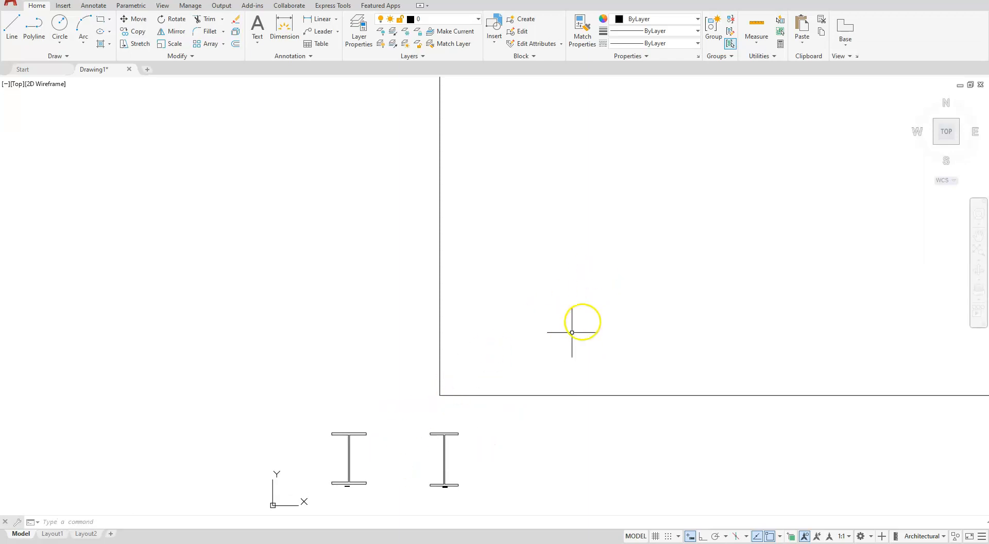
pyautogui.click(388, 437)
pyautogui.click(343, 469)
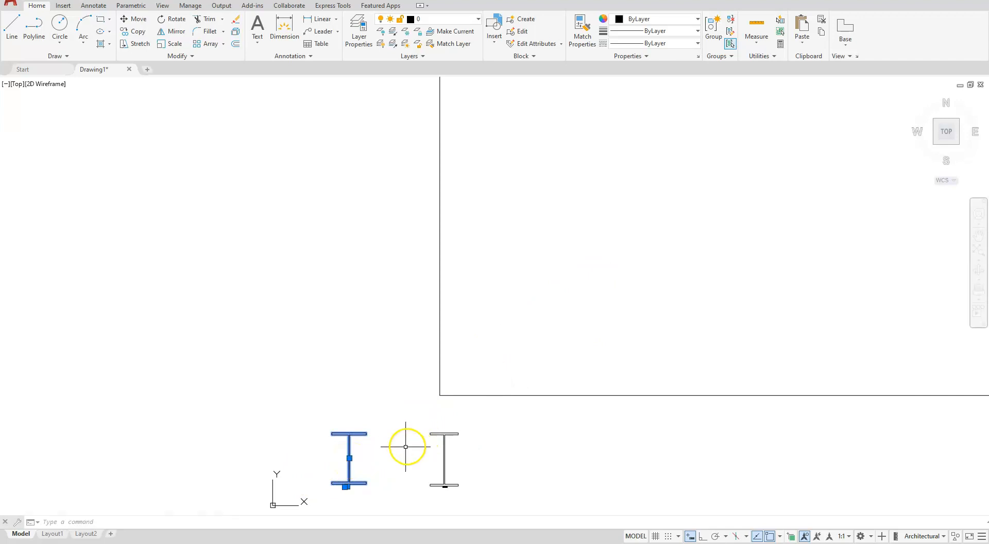
pyautogui.scroll(5, 352, 505)
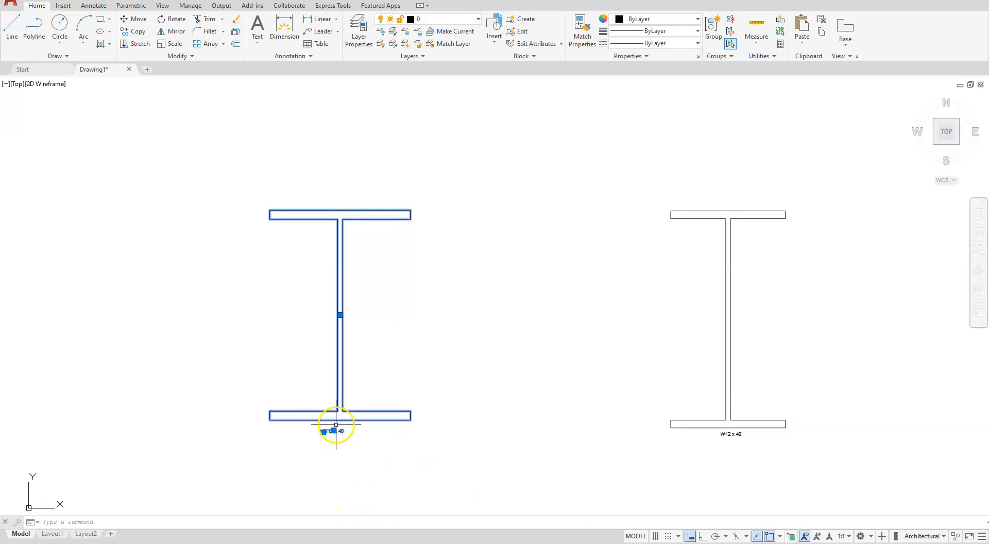
pyautogui.scroll(-2, 336, 425)
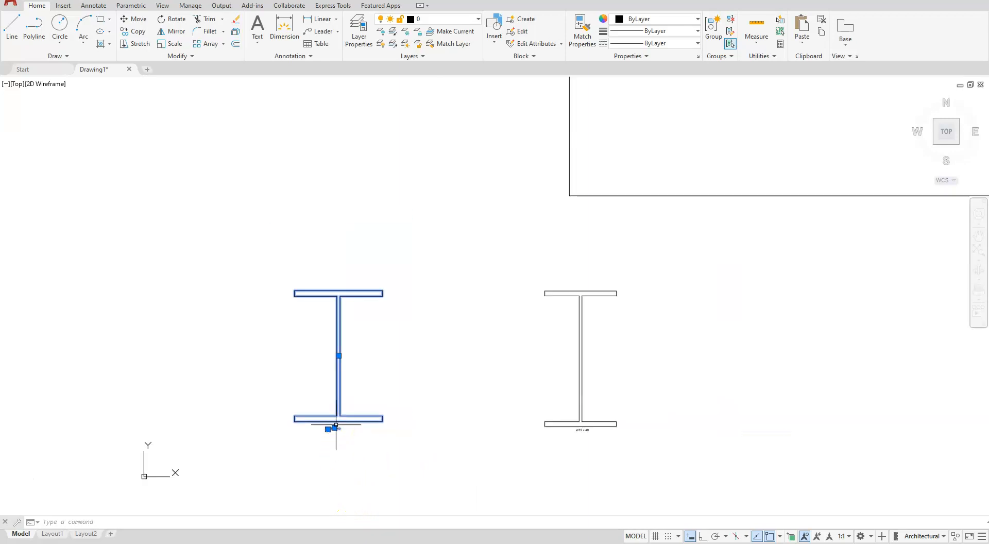
pyautogui.scroll(-2, 336, 425)
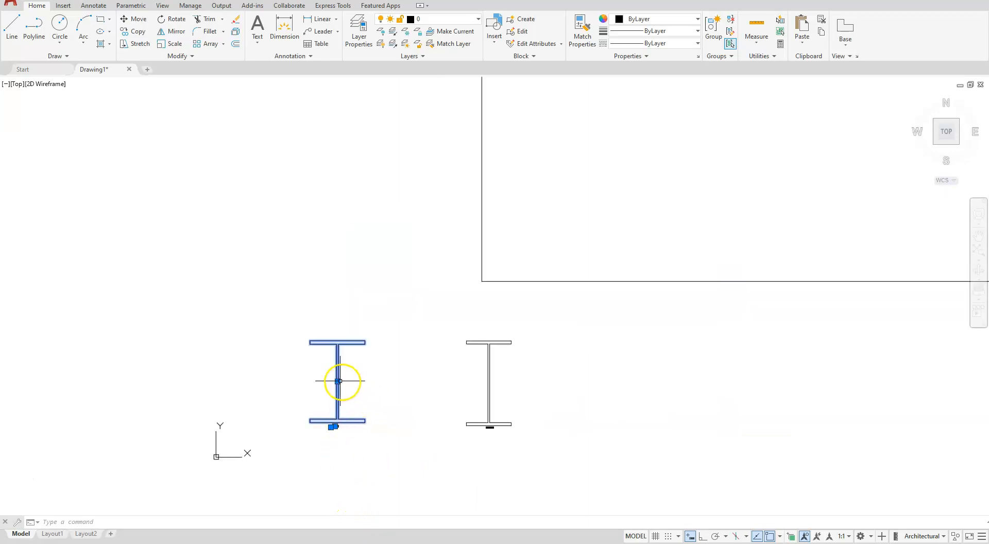
pyautogui.click(338, 382)
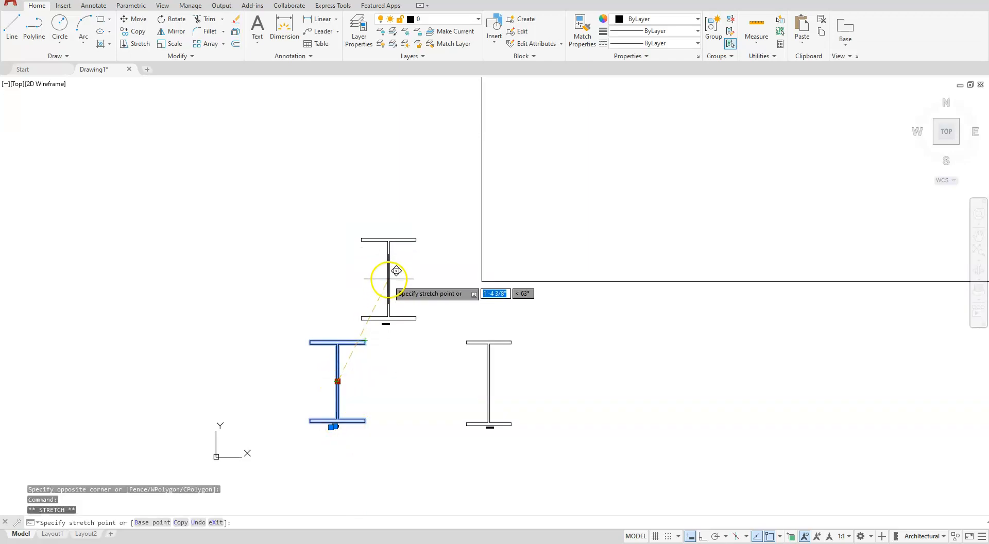
pyautogui.keyDown('shift'); pyautogui.rightClick(395, 260); pyautogui.keyUp('shift')
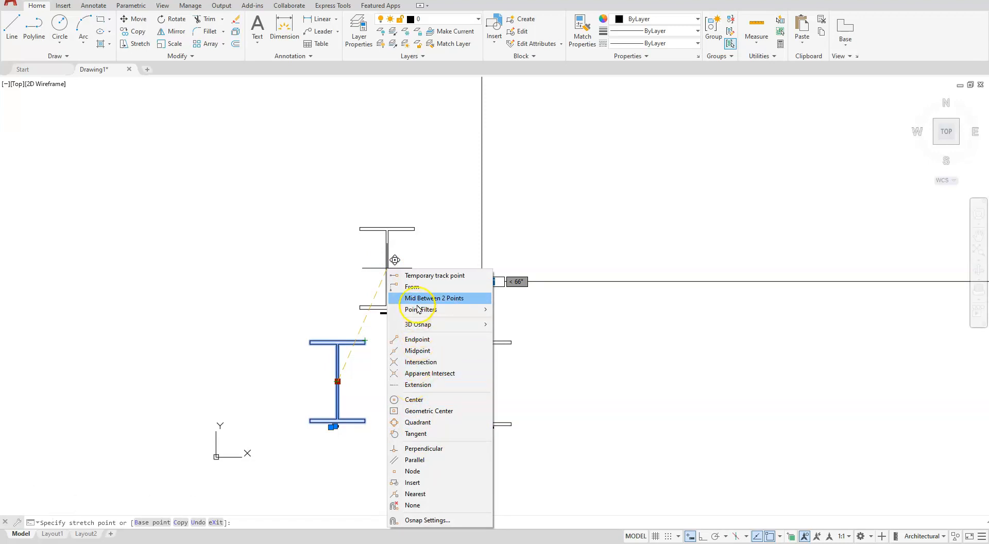
pyautogui.click(412, 287)
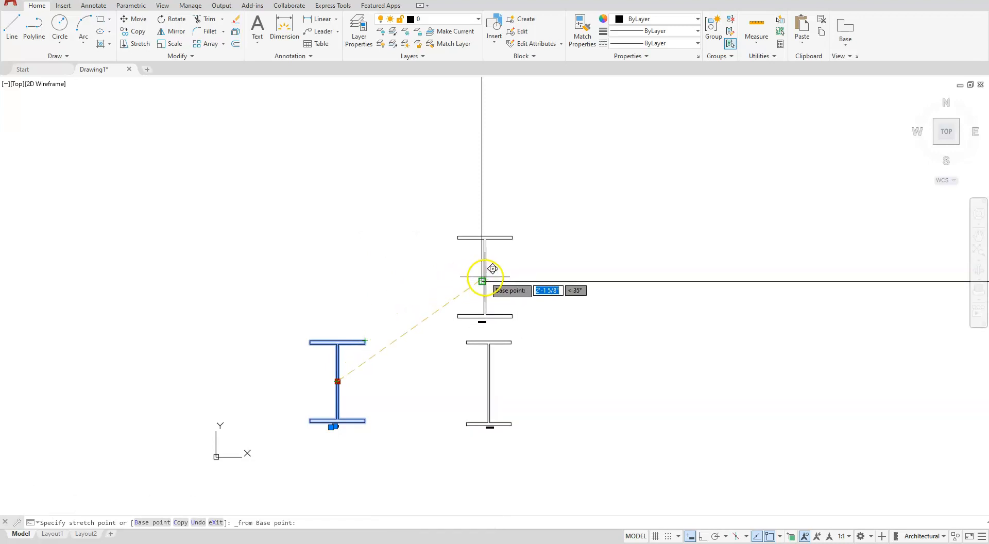
pyautogui.click(489, 273)
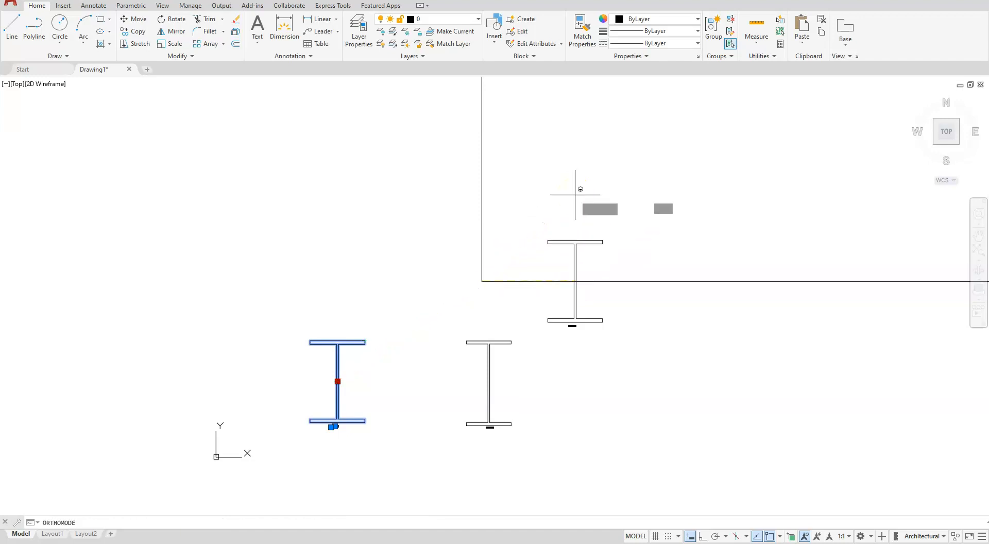
pyautogui.press('F8')
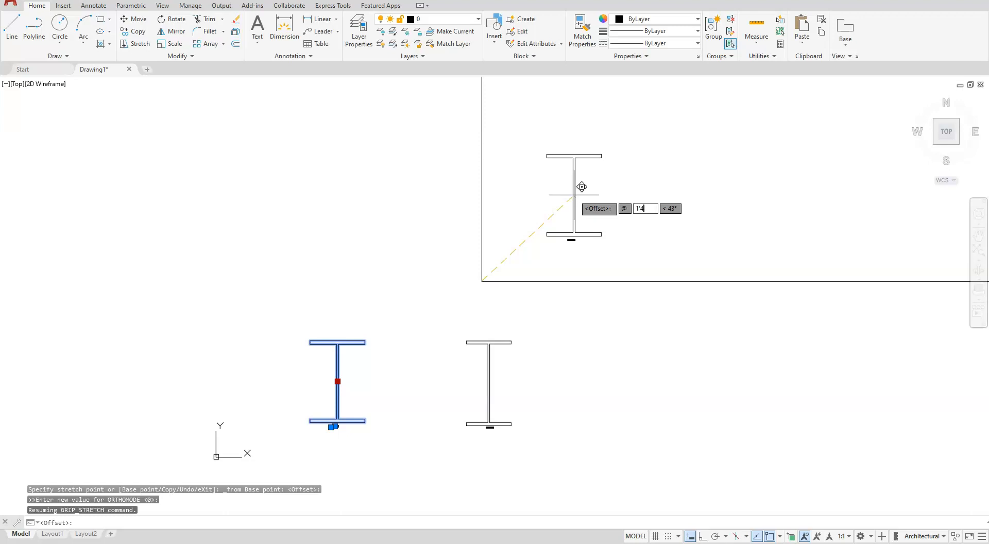
pyautogui.press('Tab')
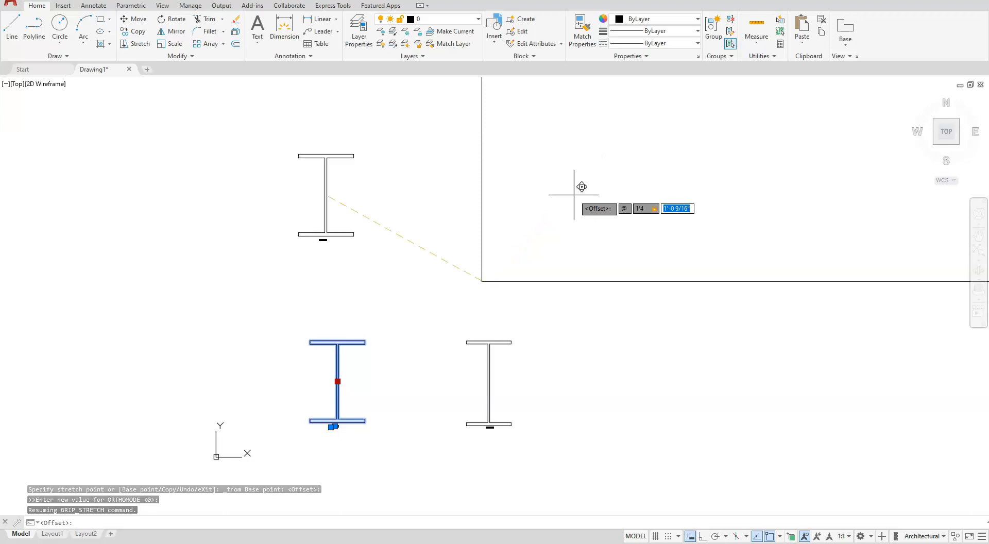
pyautogui.write('1')
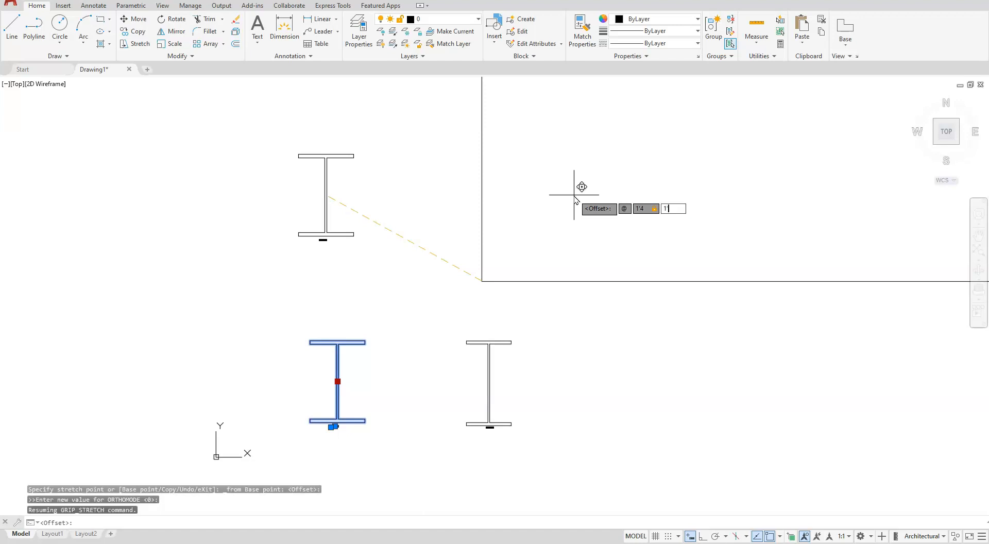
pyautogui.write("'")
pyautogui.press('Return')
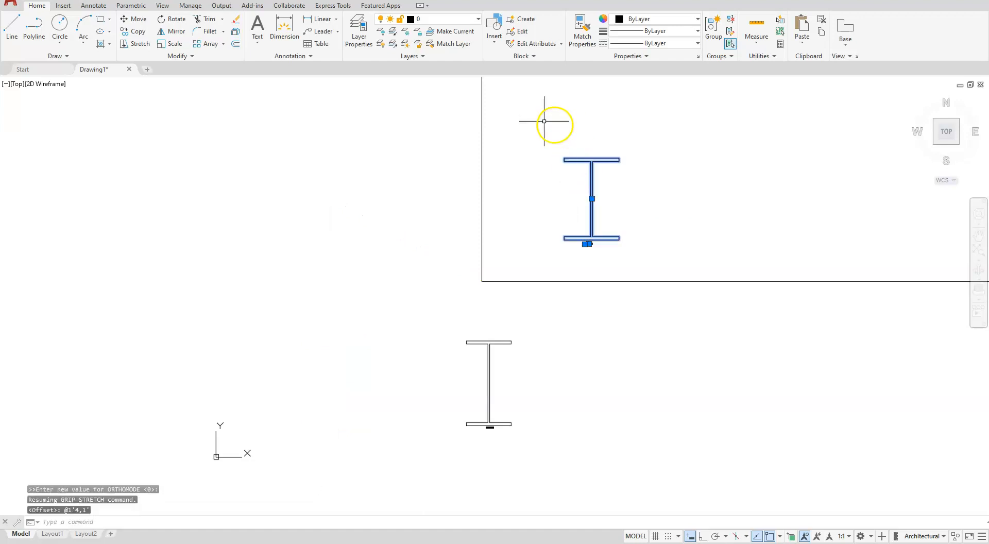
pyautogui.scroll(-3, 478, 143)
pyautogui.moveTo(508, 130)
pyautogui.mouseDown(button='middle')
pyautogui.moveTo(484, 320)
pyautogui.moveTo(473, 332)
pyautogui.mouseUp(button='middle')
pyautogui.press('Escape')
pyautogui.press('Escape')
# Start a classic block insertion and choose the drawing file B SIZE.dwg from the Class 1 folder as its source
pyautogui.scroll(1, 442, 327)
pyautogui.scroll(-1, 444, 327)
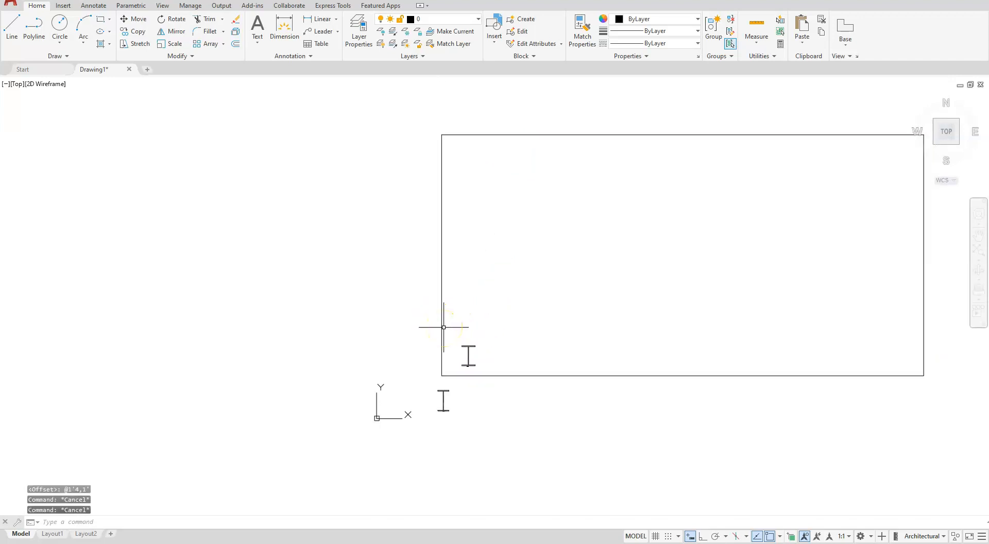
pyautogui.moveTo(467, 350); pyautogui.dragTo(441, 415, button='middle')
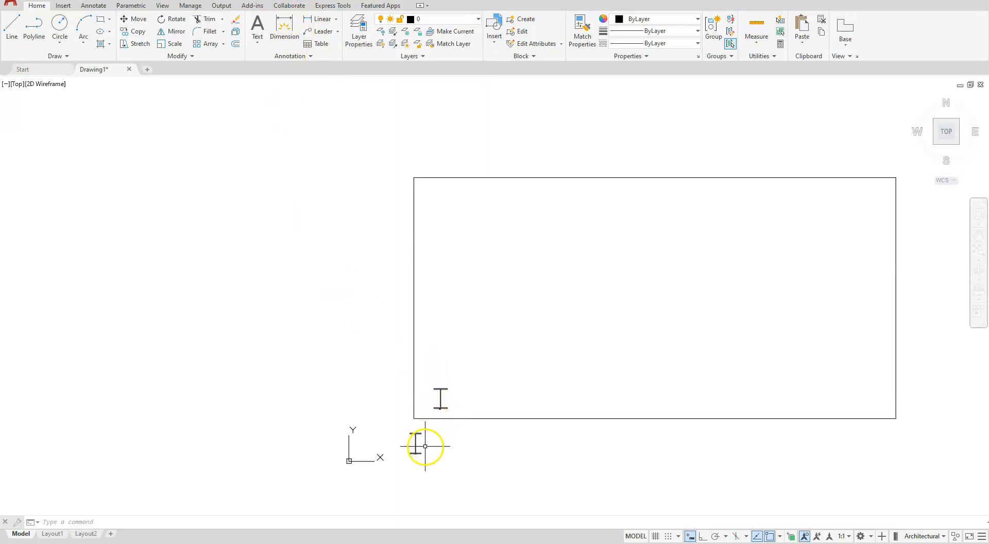
pyautogui.scroll(6, 453, 402)
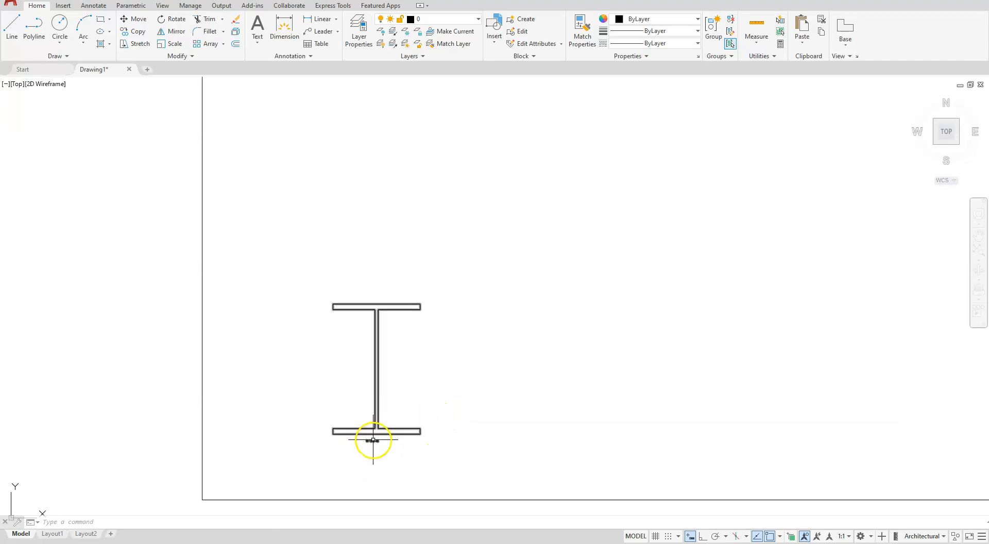
pyautogui.scroll(-8, 373, 433)
pyautogui.scroll(4, 370, 411)
pyautogui.scroll(-4, 364, 413)
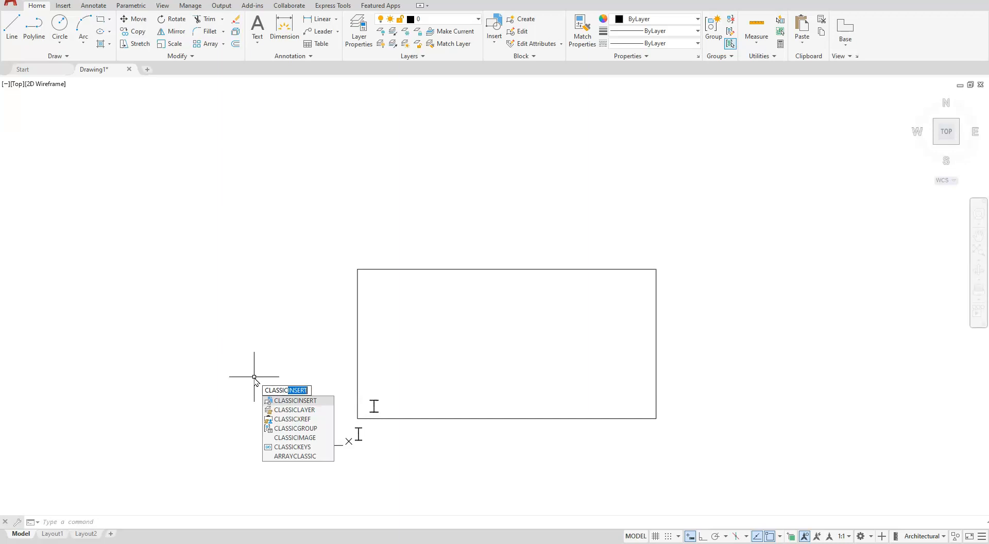
pyautogui.click(285, 402)
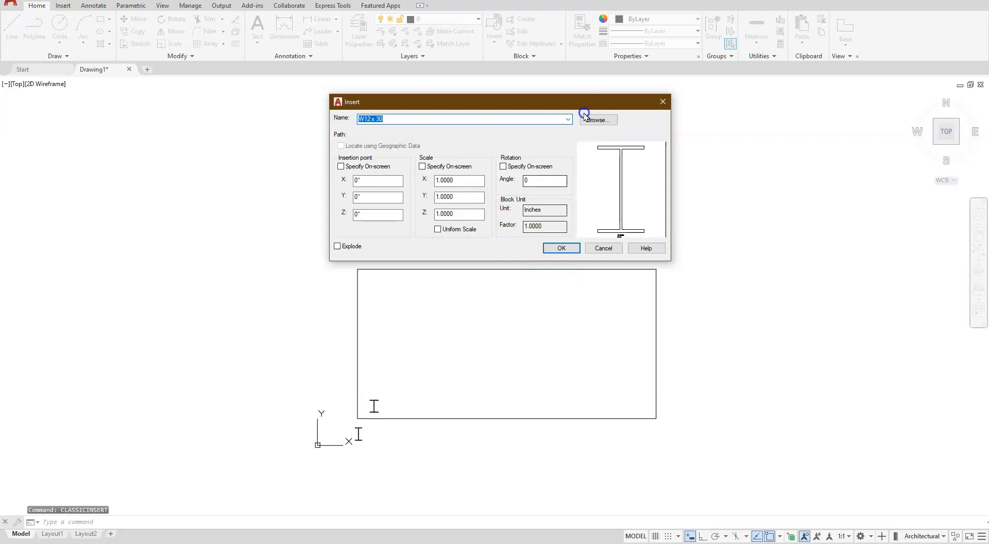
pyautogui.click(569, 122)
pyautogui.click(606, 120)
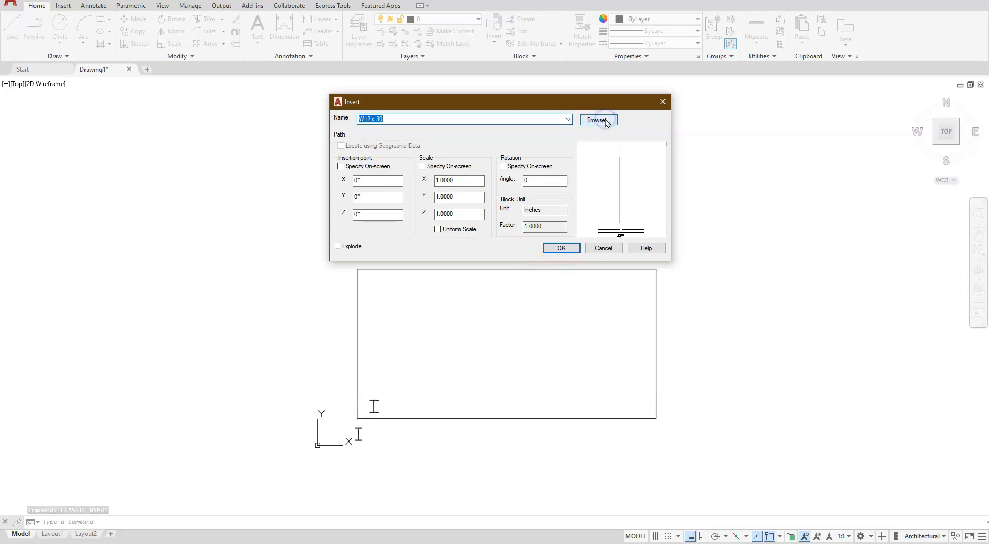
pyautogui.click(600, 123)
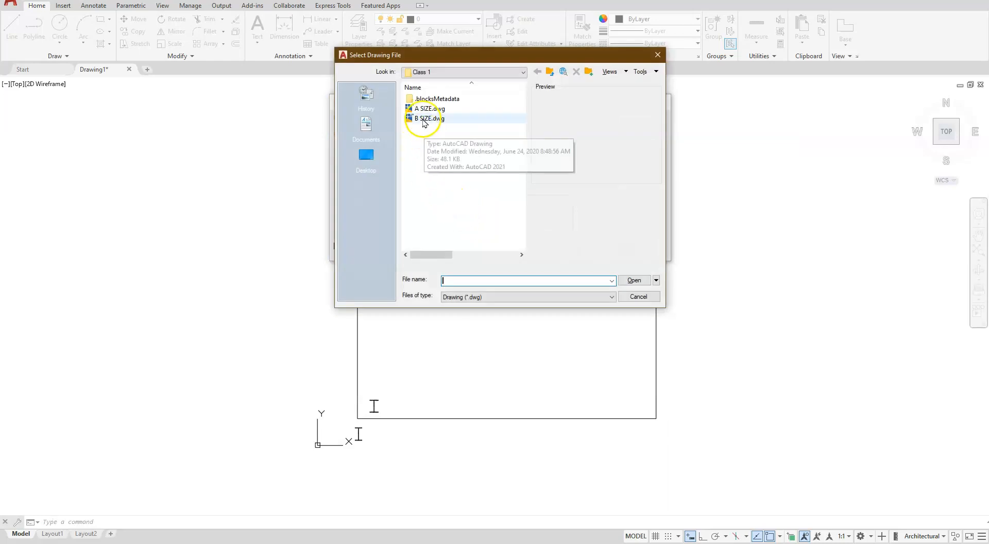
pyautogui.click(422, 119)
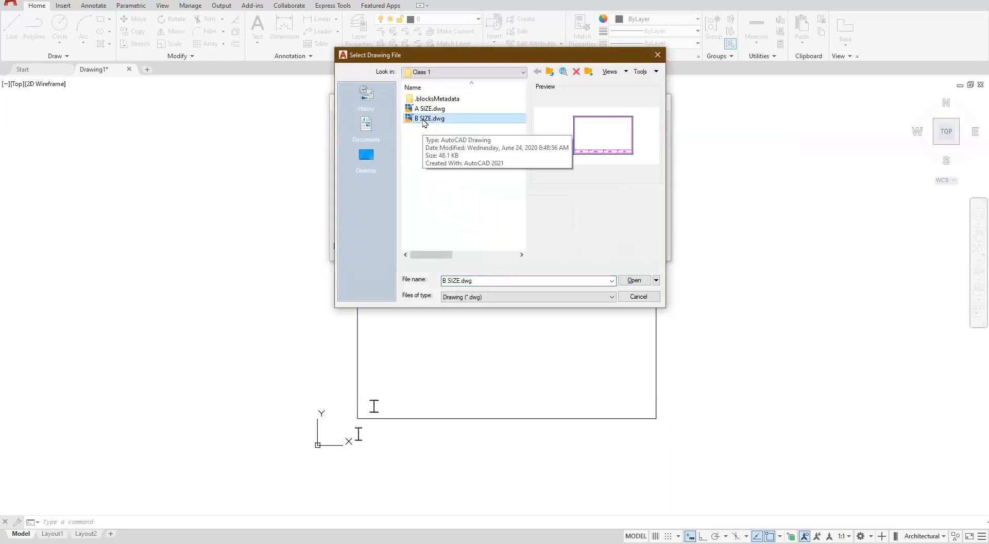
# Insert the B SIZE drawing as a block at the origin, at scale 1 and rotation 0
pyautogui.click(629, 279)
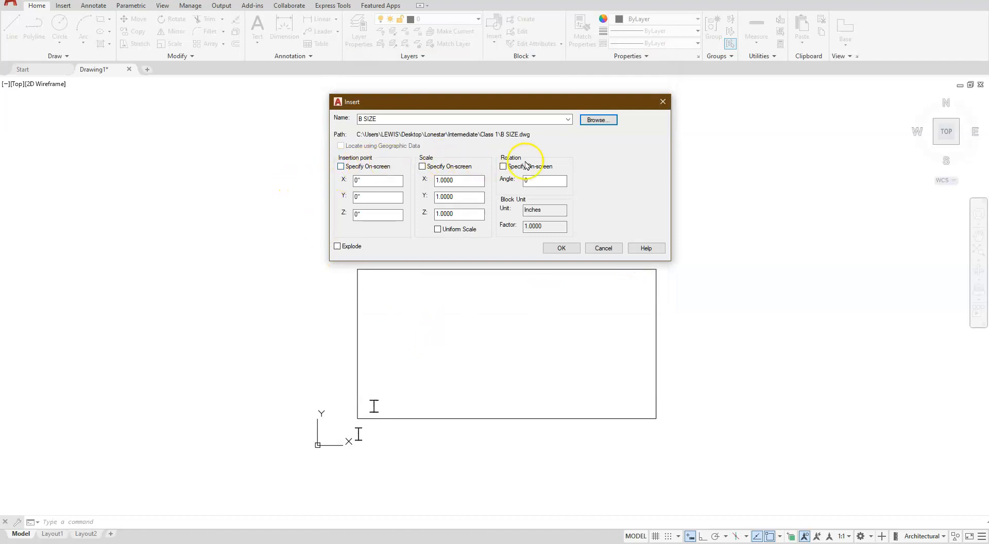
pyautogui.click(569, 246)
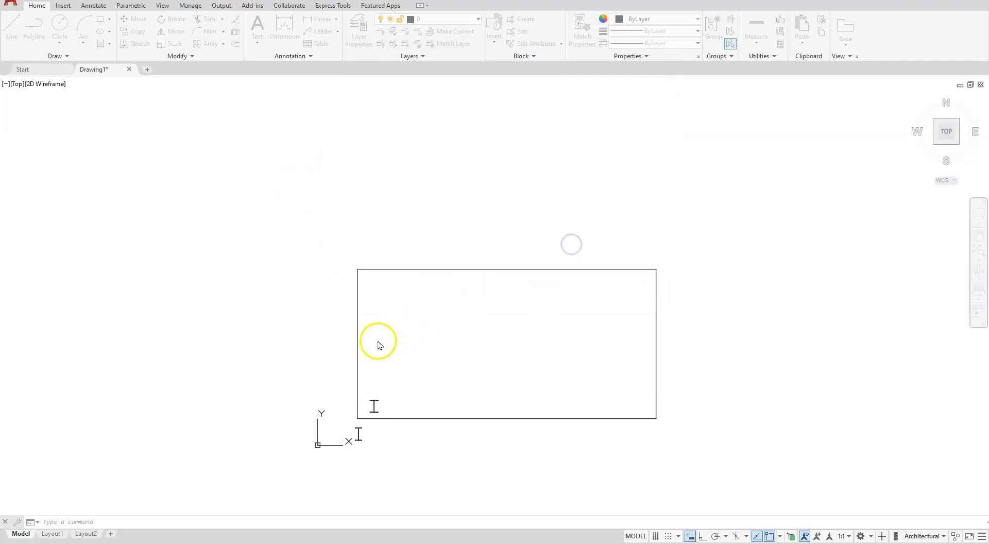
pyautogui.scroll(8, 305, 453)
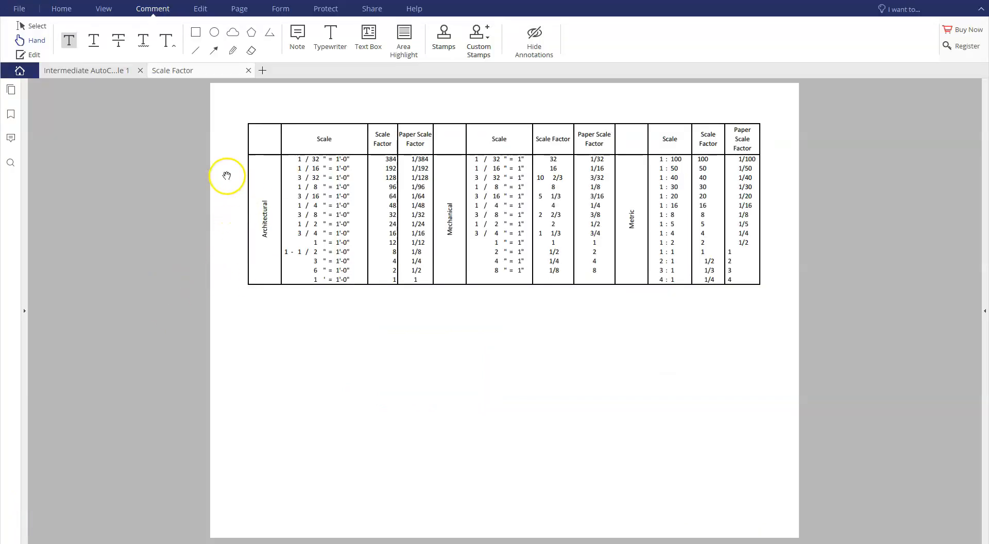
# Switch to the Scale Factor PDF and highlight the architectural Scale Factor and Scale columns of the table
pyautogui.click(403, 35)
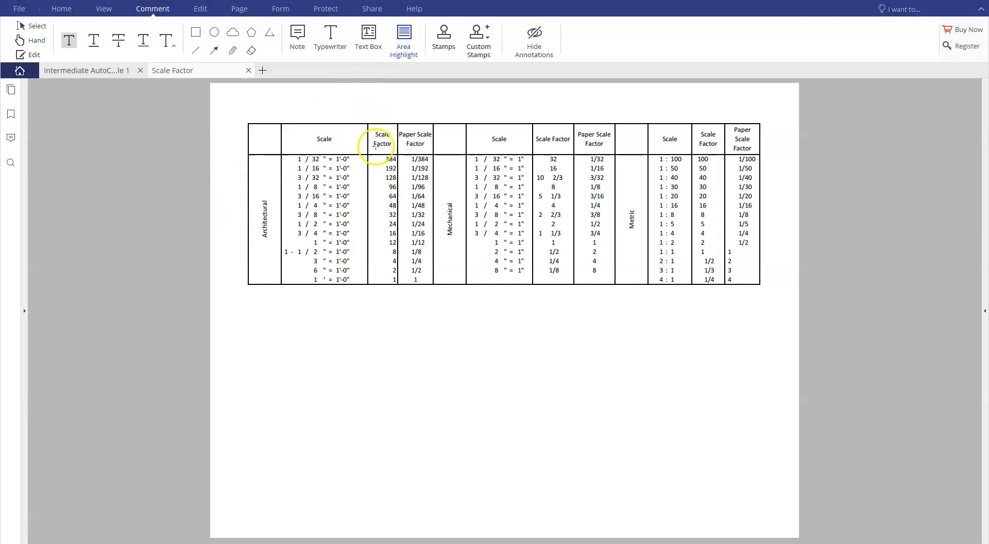
pyautogui.moveTo(364, 149); pyautogui.dragTo(401, 296)
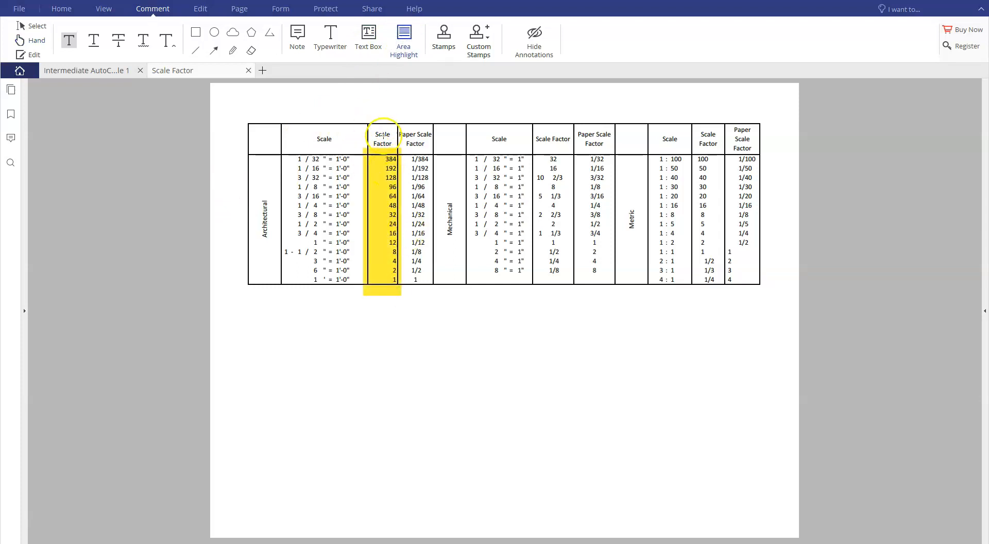
pyautogui.moveTo(272, 152); pyautogui.dragTo(367, 306)
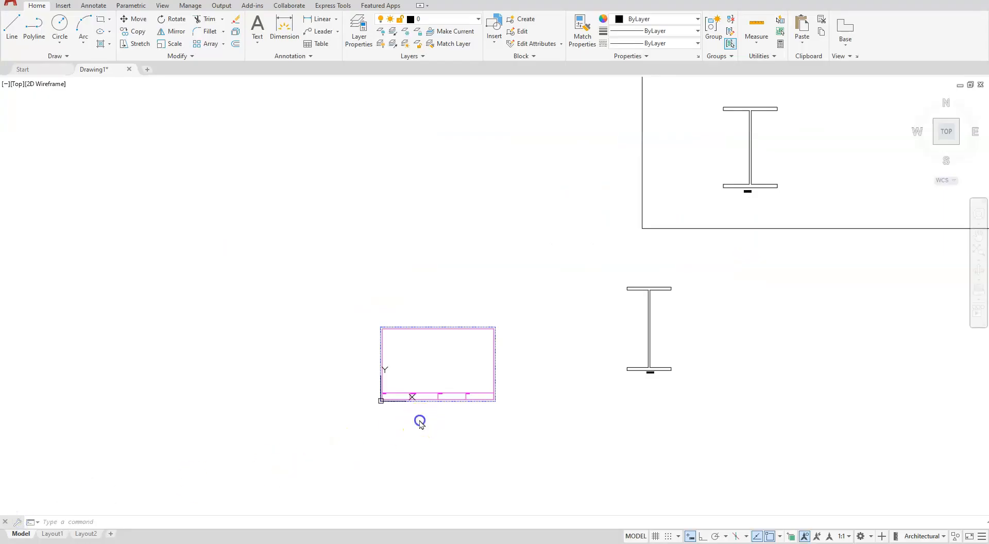
# Switch back to AutoCAD and open the properties of the inserted B SIZE title block
pyautogui.click(438, 393)
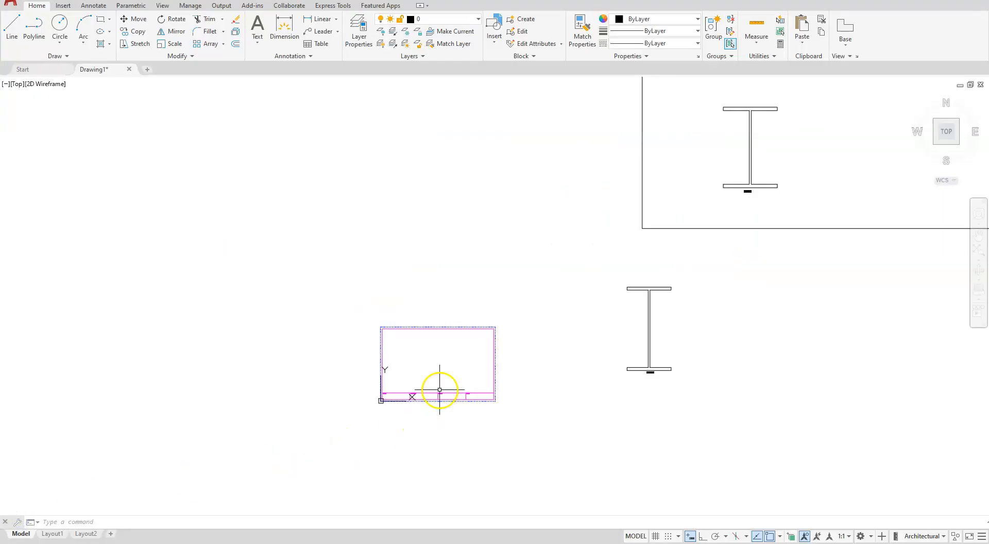
pyautogui.rightClick(440, 397)
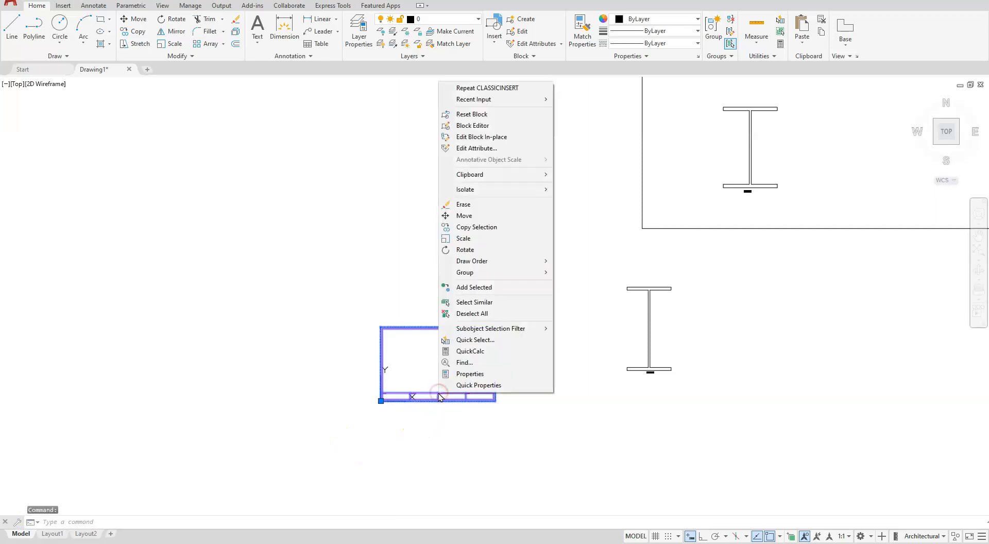
pyautogui.click(466, 375)
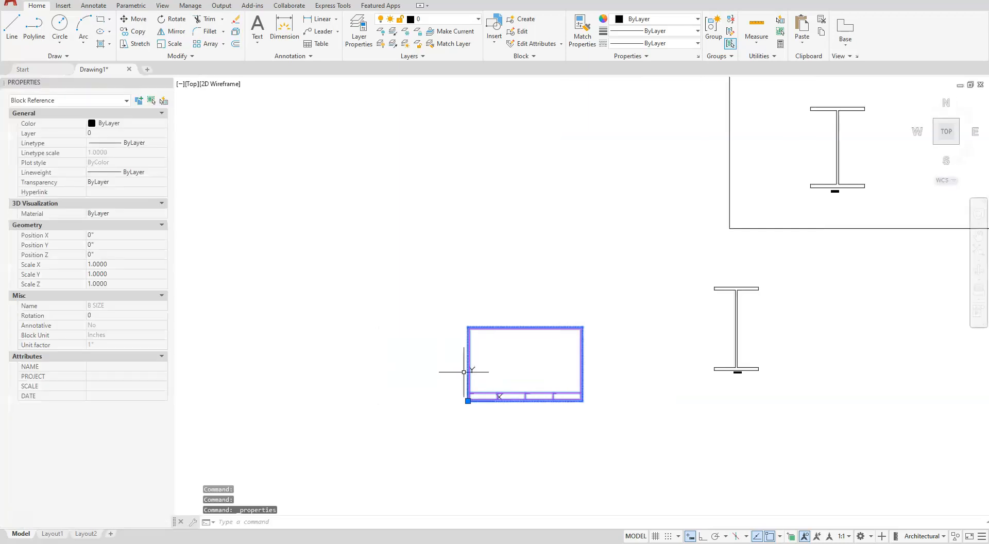
# Set the B SIZE block's X, Y and Z scale to 8
pyautogui.click(101, 266)
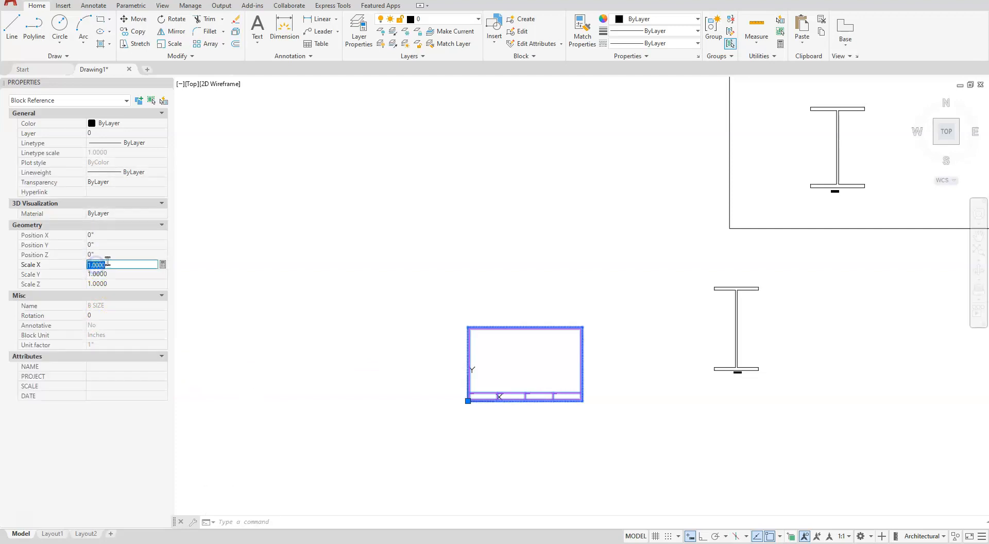
pyautogui.write('8')
pyautogui.press('Tab')
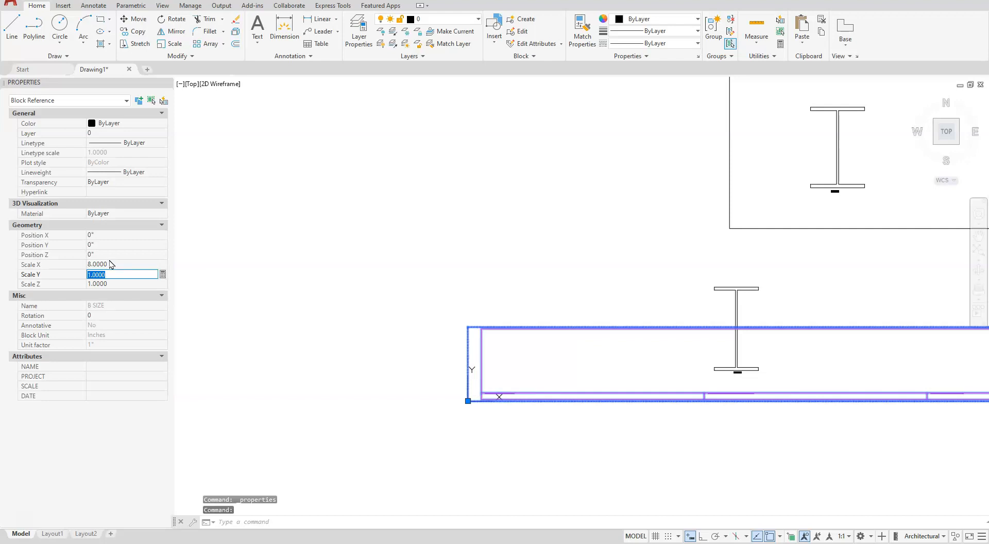
pyautogui.write('8')
pyautogui.press('Tab')
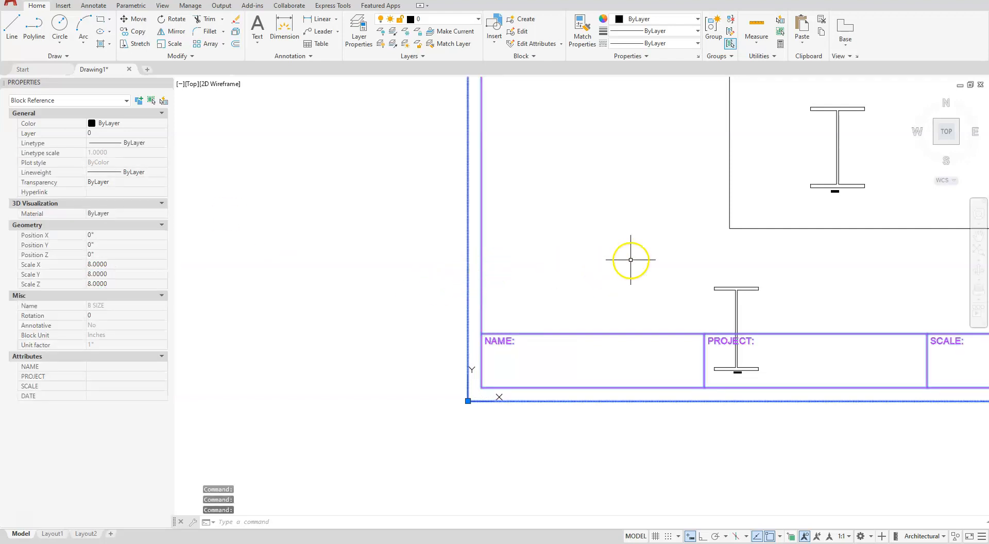
pyautogui.scroll(-6, 630, 260)
pyautogui.scroll(-1, 631, 260)
pyautogui.scroll(4, 636, 304)
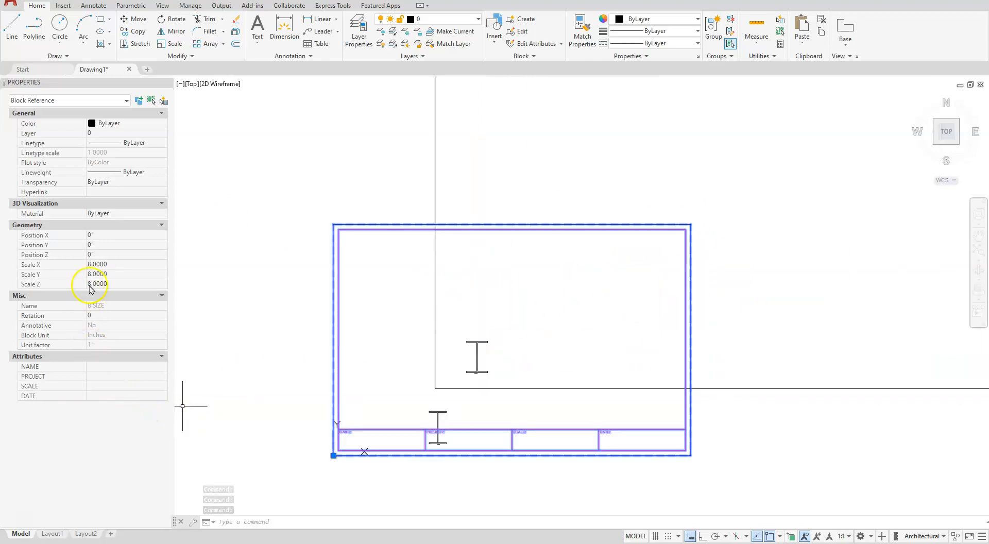
# Set the B SIZE block's X, Y and Z scale to 16
pyautogui.click(101, 266)
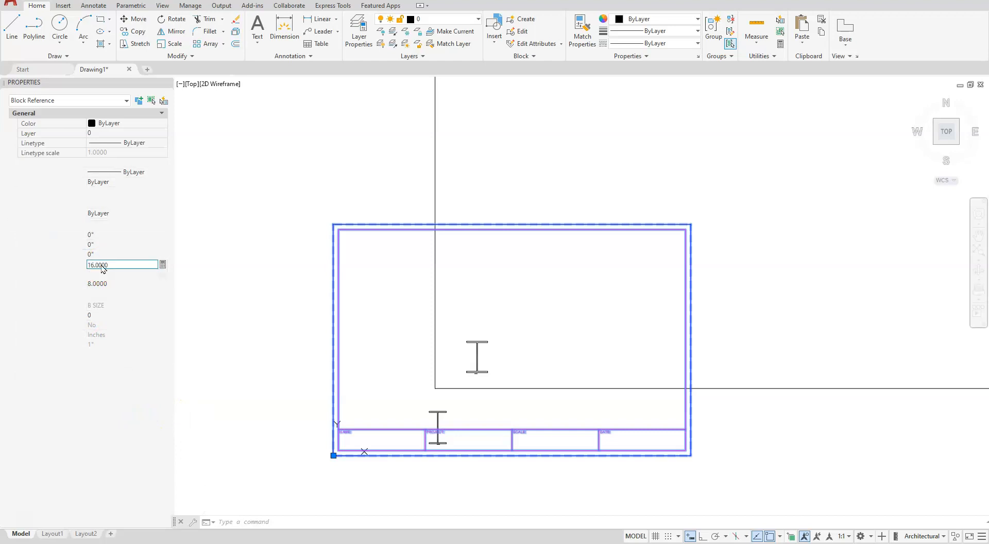
pyautogui.press('Tab')
pyautogui.write('16')
pyautogui.press('Tab')
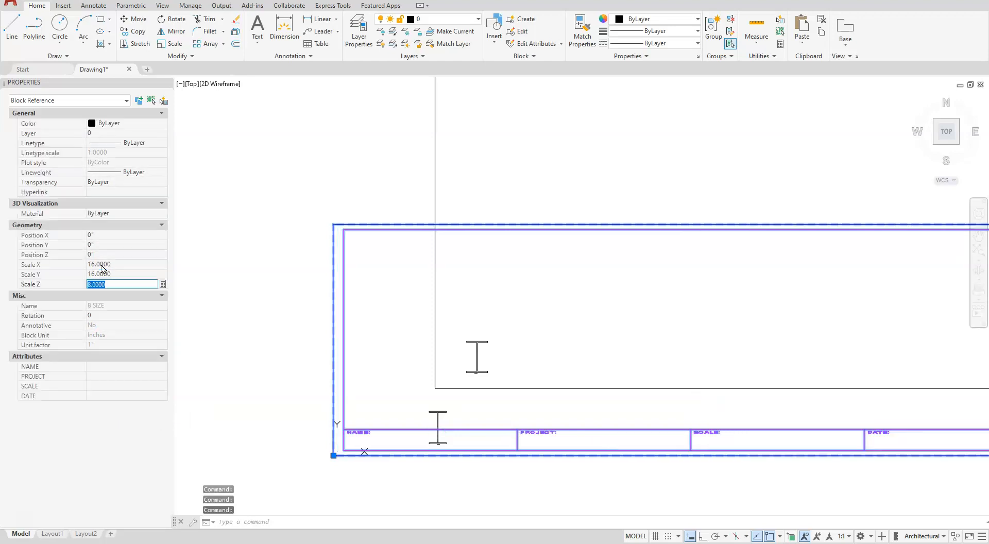
pyautogui.write('16')
pyautogui.press('Return')
pyautogui.scroll(-4, 400, 271)
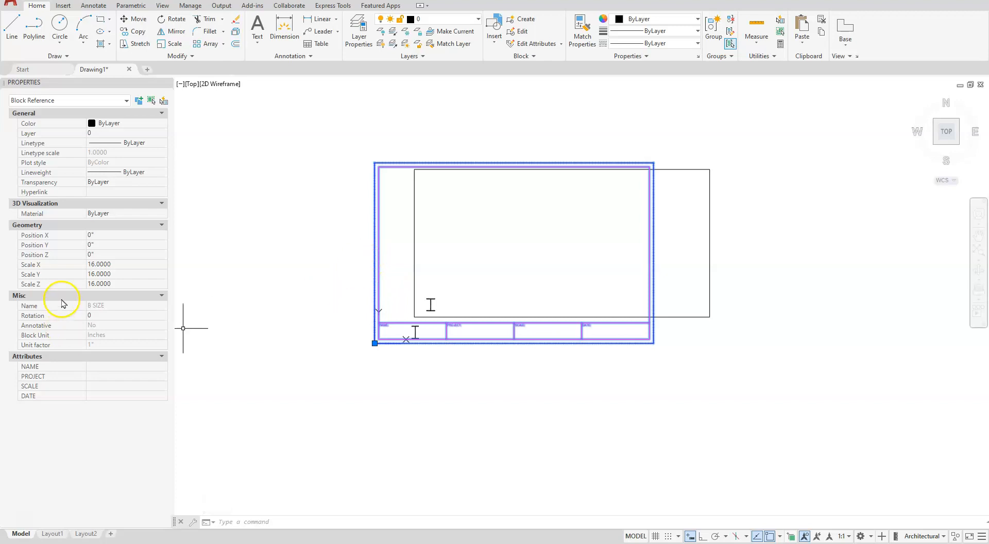
# Set the B SIZE block's X, Y and Z scale to 24
pyautogui.click(129, 264)
pyautogui.write('24')
pyautogui.press('Tab')
pyautogui.write('2')
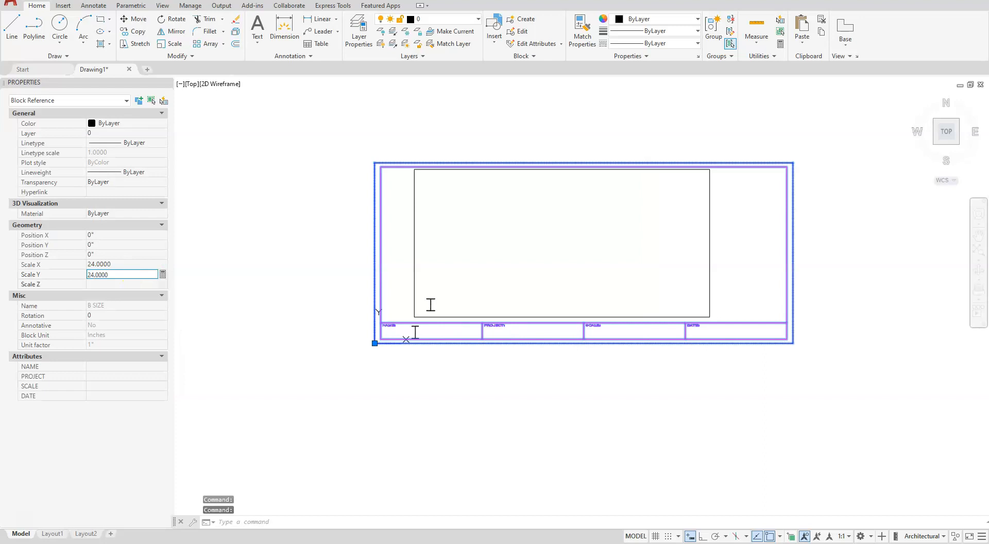
pyautogui.write('4')
pyautogui.press('Tab')
pyautogui.press('Return')
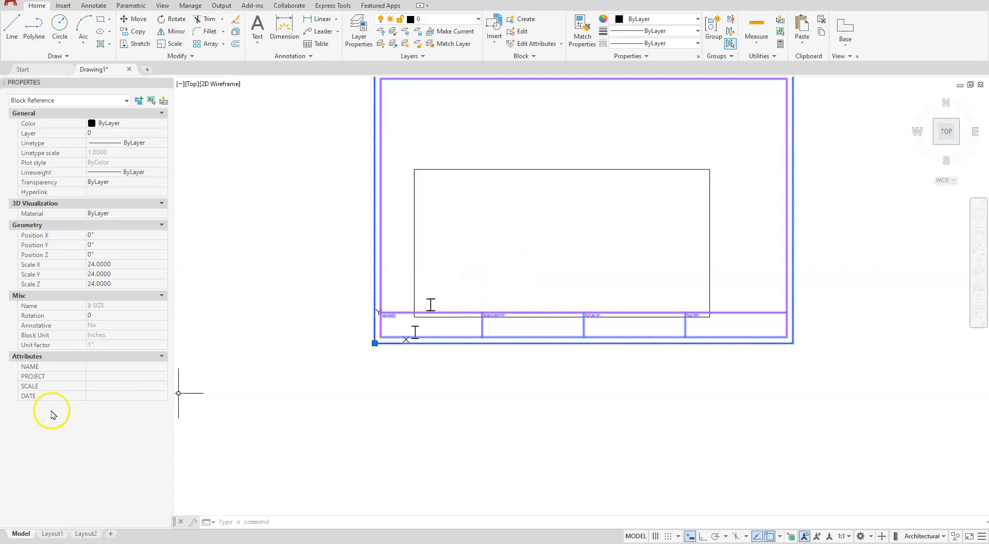
# Fill in the title block's SCALE attribute as 1/2" = 1'-0"
pyautogui.click(92, 387)
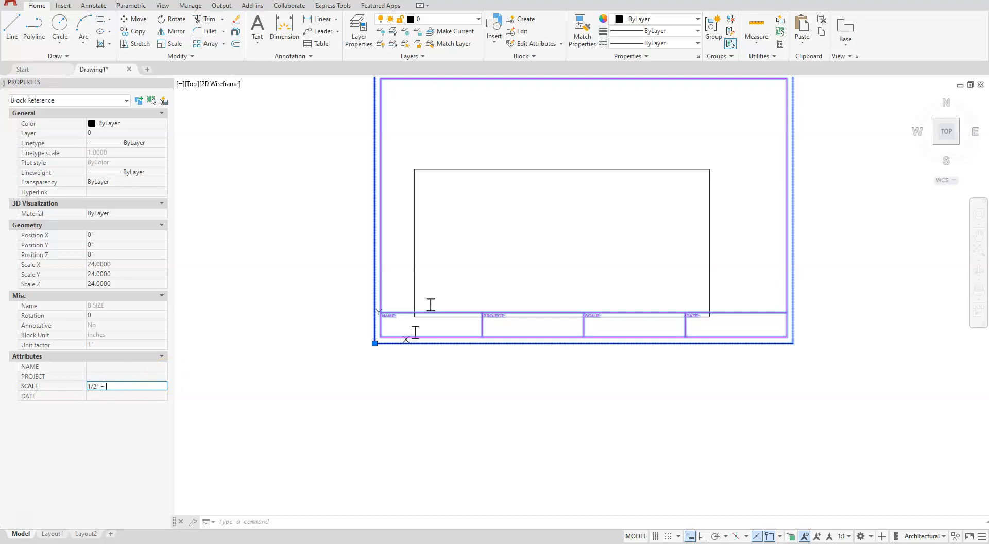
pyautogui.press('Tab')
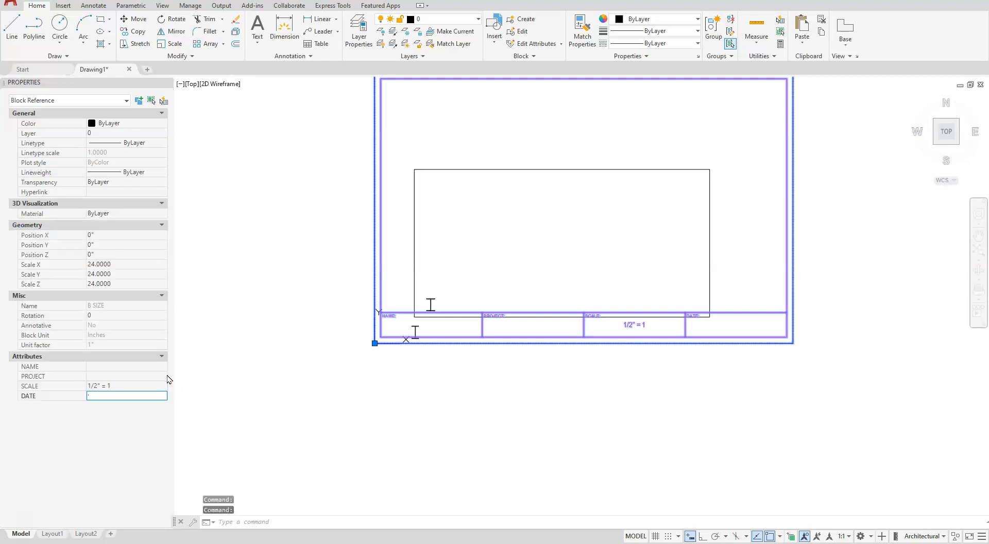
pyautogui.click(114, 386)
pyautogui.click(116, 383)
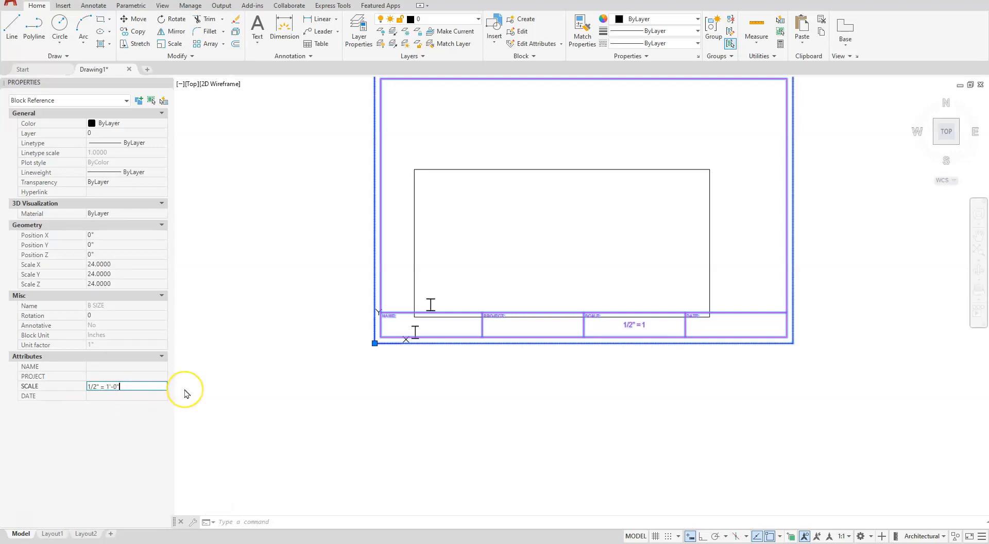
pyautogui.click(122, 382)
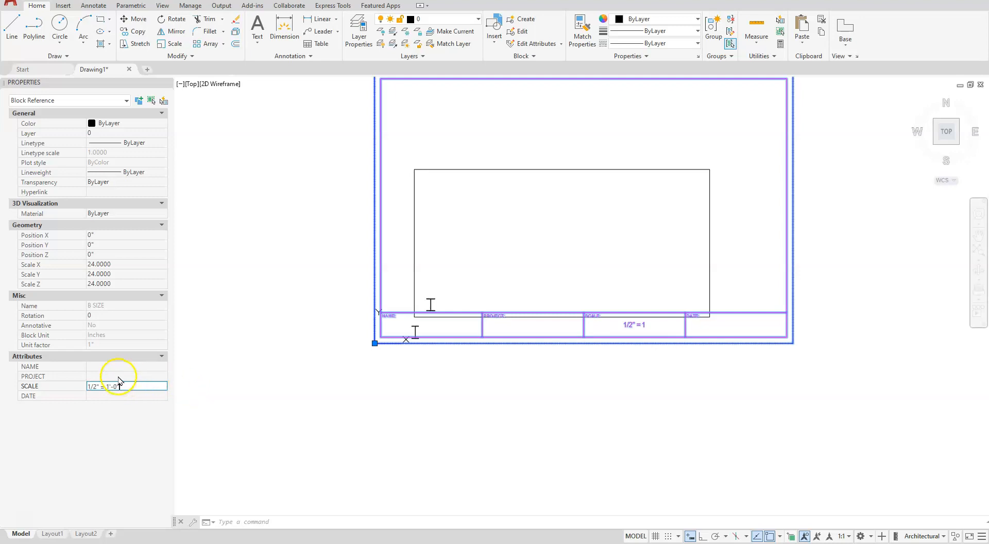
# Enter I BEAM as the title block's PROJECT attribute, leave NAME empty and deselect the block
pyautogui.click(116, 375)
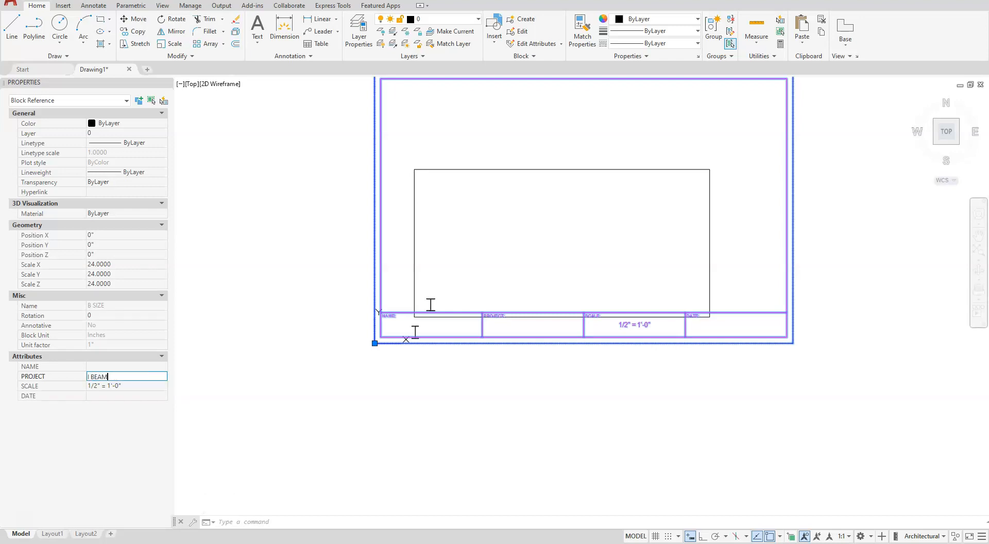
pyautogui.press('Return')
pyautogui.click(91, 366)
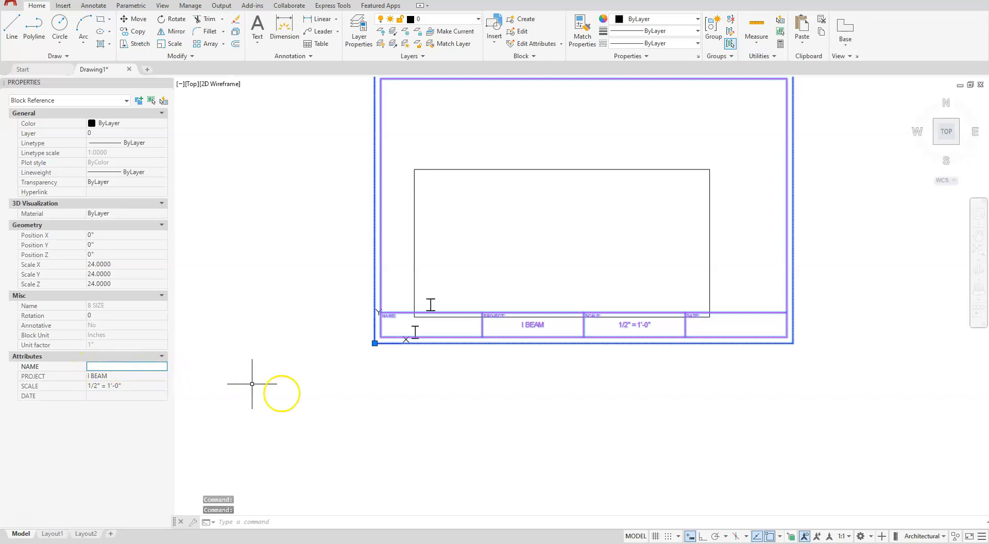
pyautogui.click(298, 397)
pyautogui.press('Escape')
pyautogui.press('Escape')
pyautogui.press('Escape')
pyautogui.press('Escape')
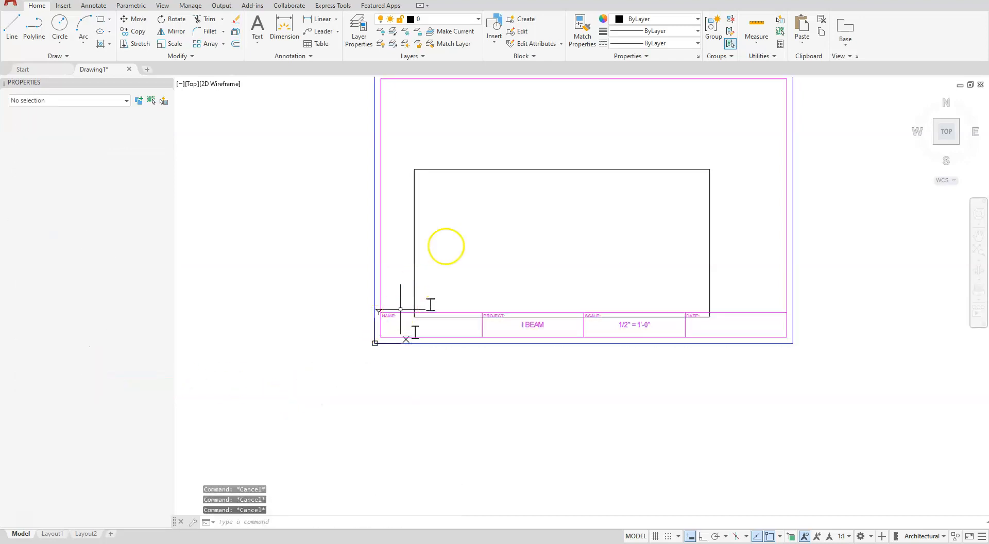
pyautogui.moveTo(558, 203); pyautogui.dragTo(509, 320, button='middle')
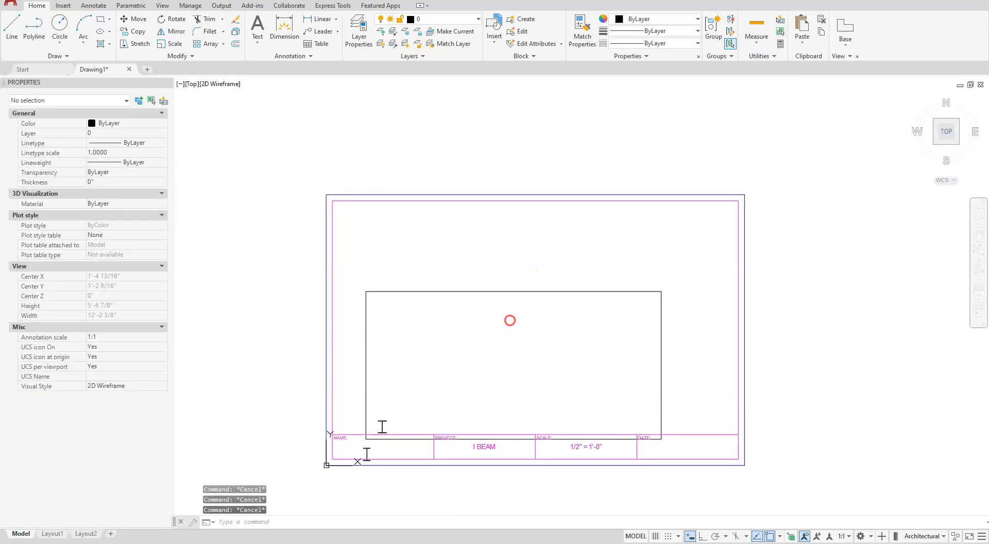
pyautogui.click(332, 359)
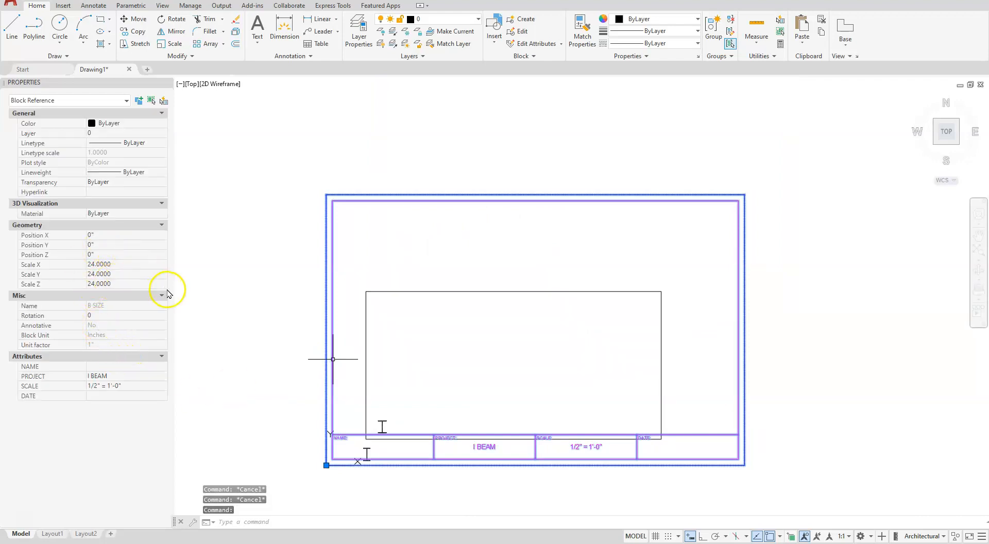
pyautogui.click(233, 331)
pyautogui.press('Escape')
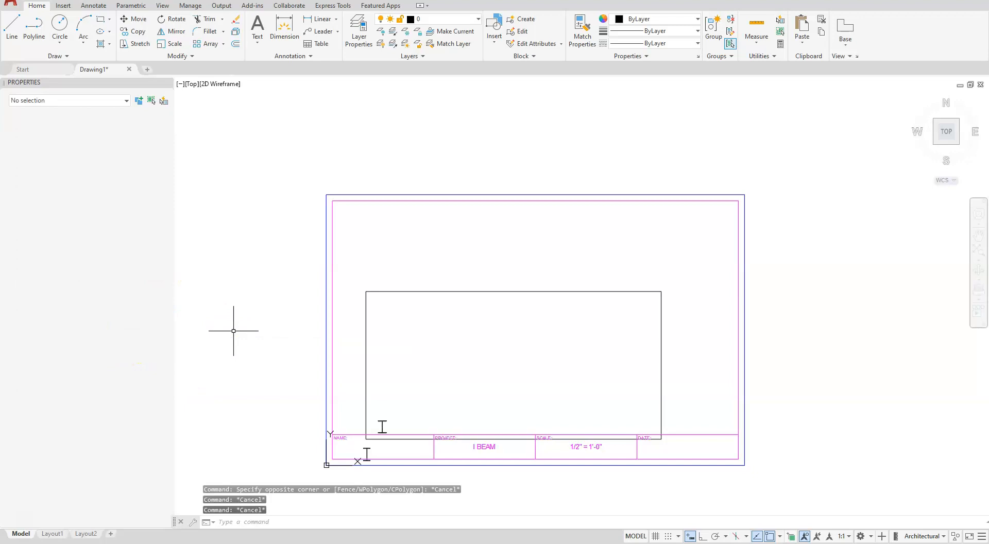
# Move the rectangle and both I-beams up and to the right, inside the border and clear of the title strip
pyautogui.write('m')
pyautogui.press('Return')
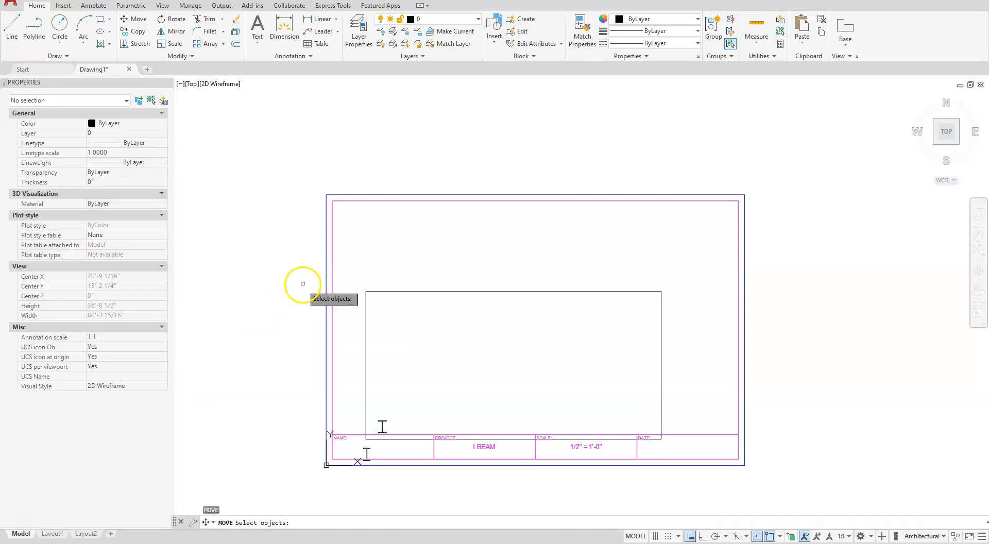
pyautogui.click(298, 268)
pyautogui.click(714, 483)
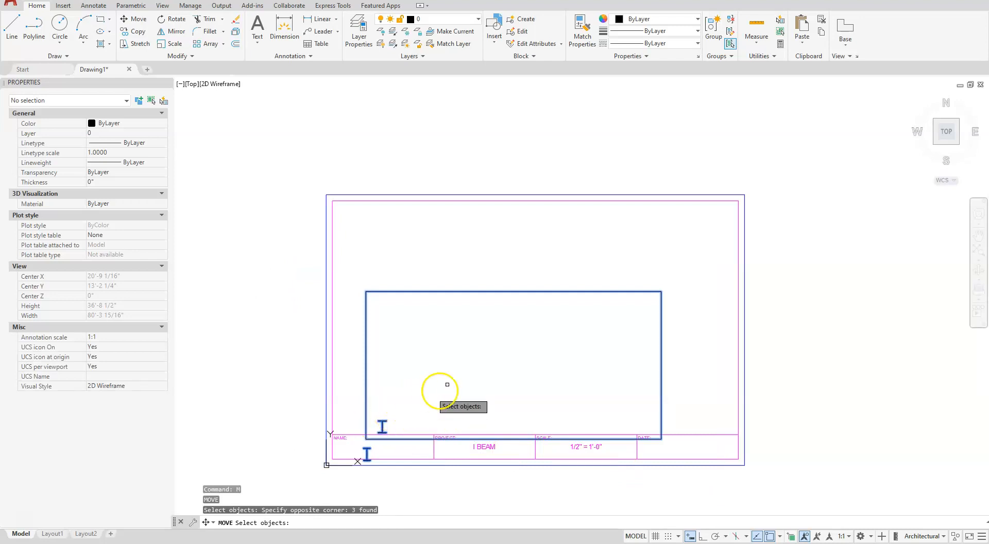
pyautogui.press('Return')
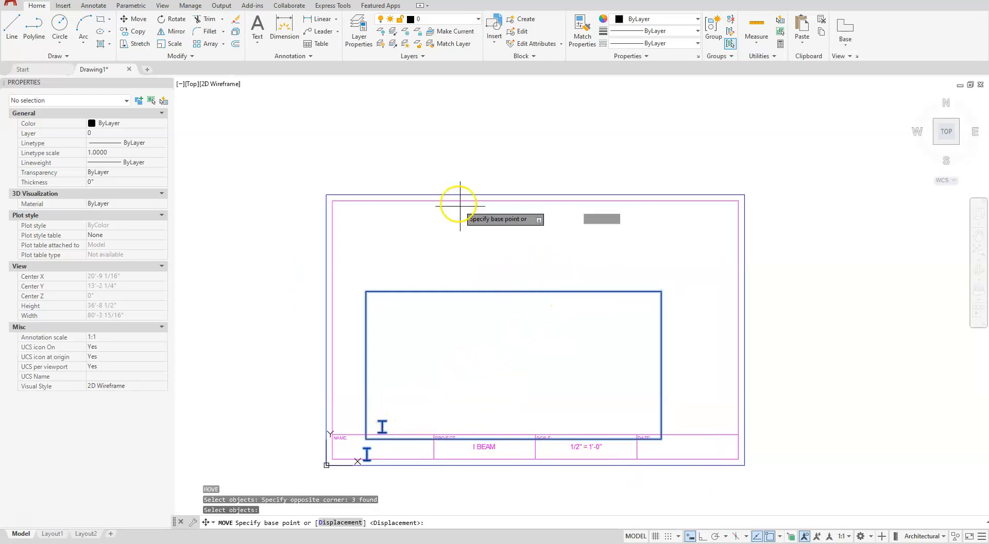
pyautogui.click(237, 209)
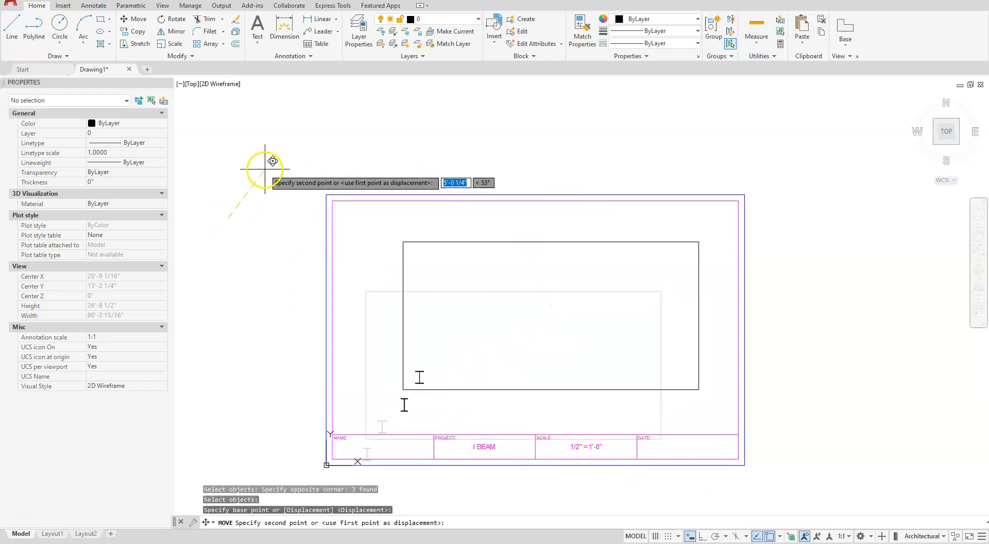
pyautogui.click(255, 171)
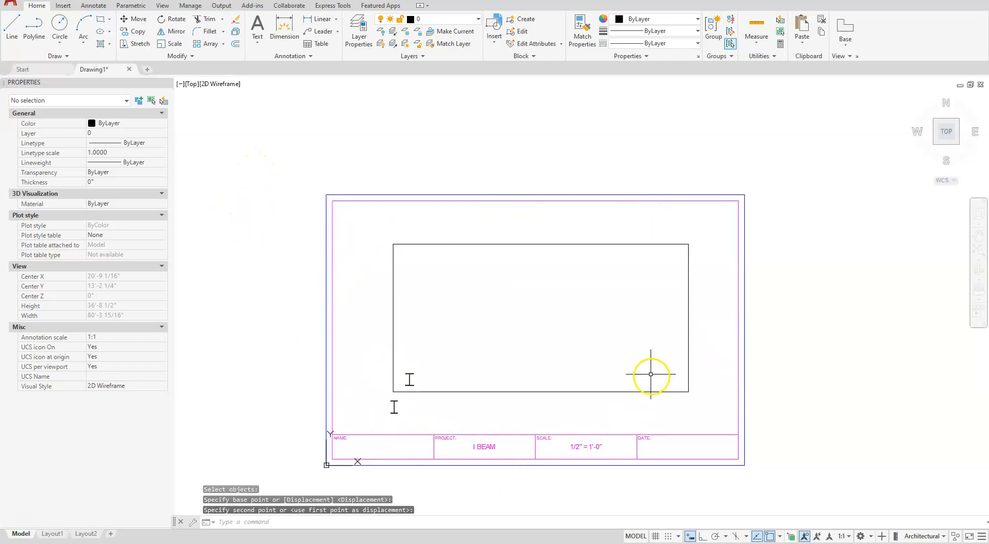
# Set the global linetype scale factor (LTSCALE) to 24 so the title block's outer dashed border displays correctly
pyautogui.write('TS')
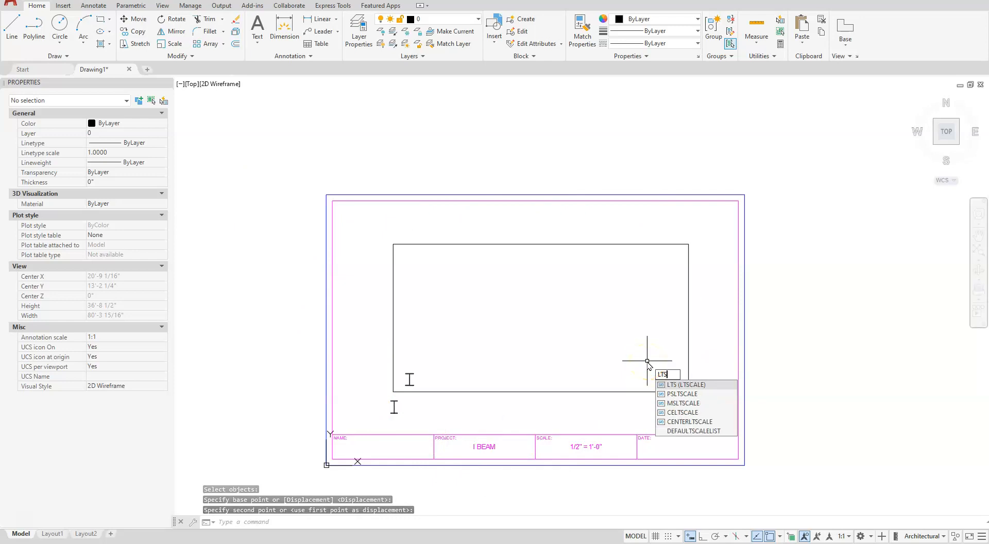
pyautogui.press('Return')
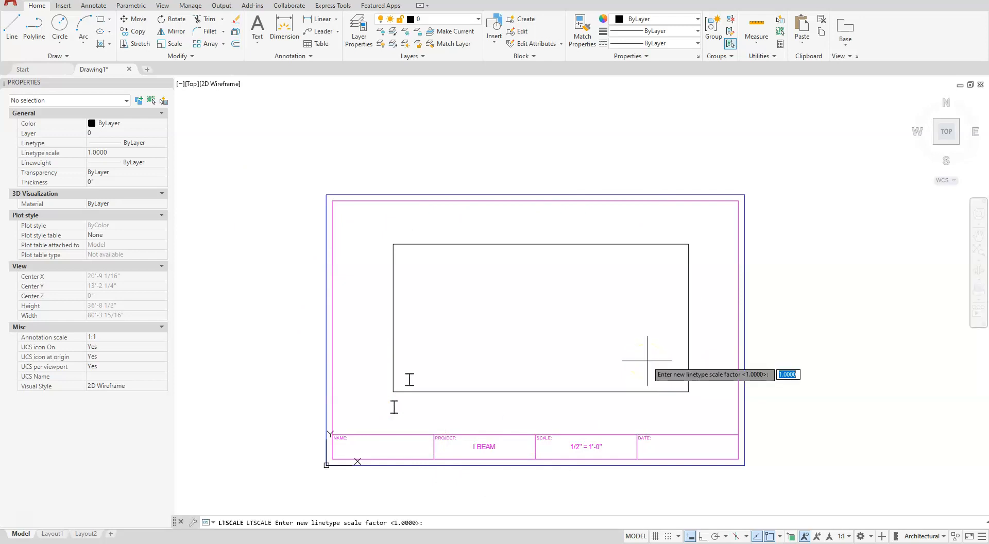
pyautogui.press('Return')
pyautogui.scroll(2, 647, 361)
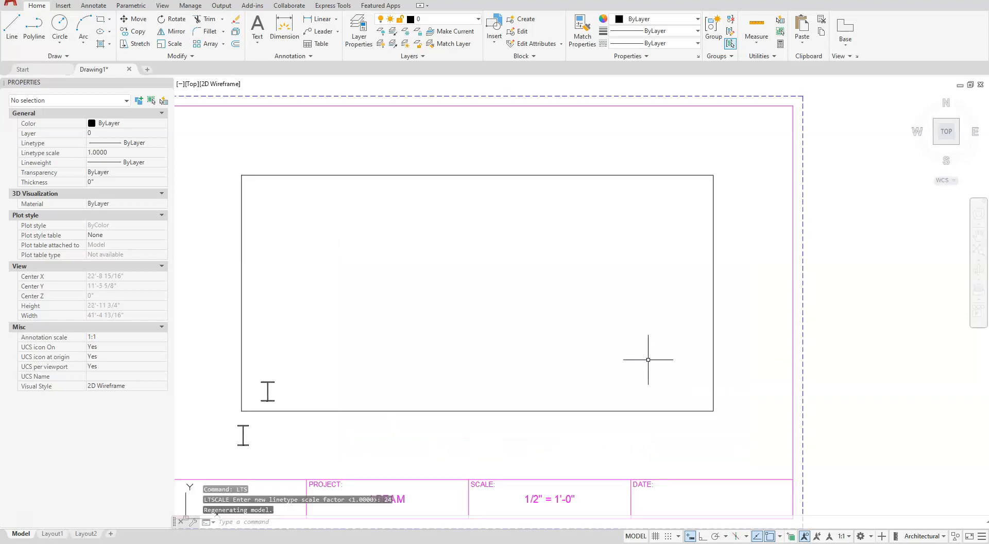
pyautogui.scroll(-2, 681, 360)
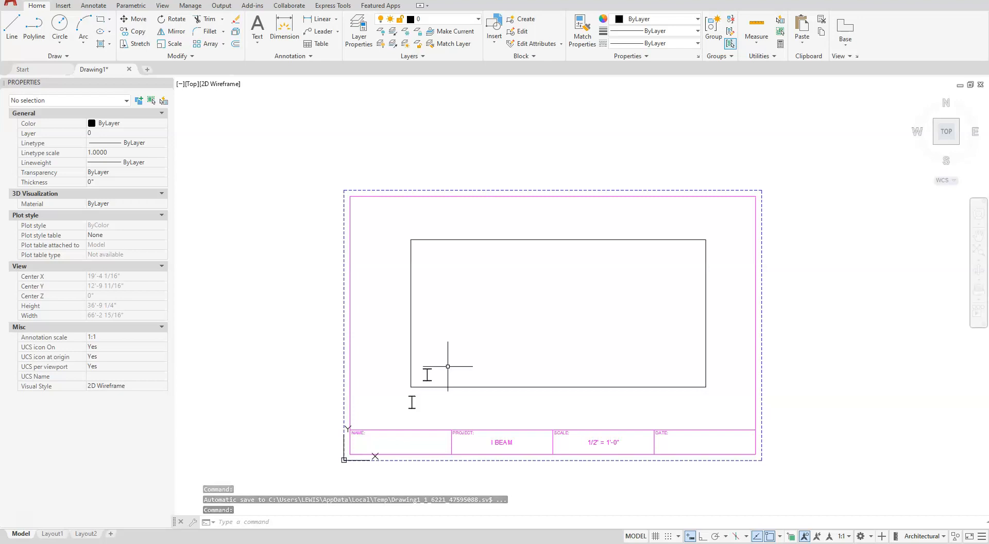
# Open the text options of the STEEL attribute in the W12 x 40 block inside the rectangle with TEXTEDIT
pyautogui.scroll(2, 427, 401)
pyautogui.scroll(5, 419, 347)
pyautogui.scroll(2, 423, 352)
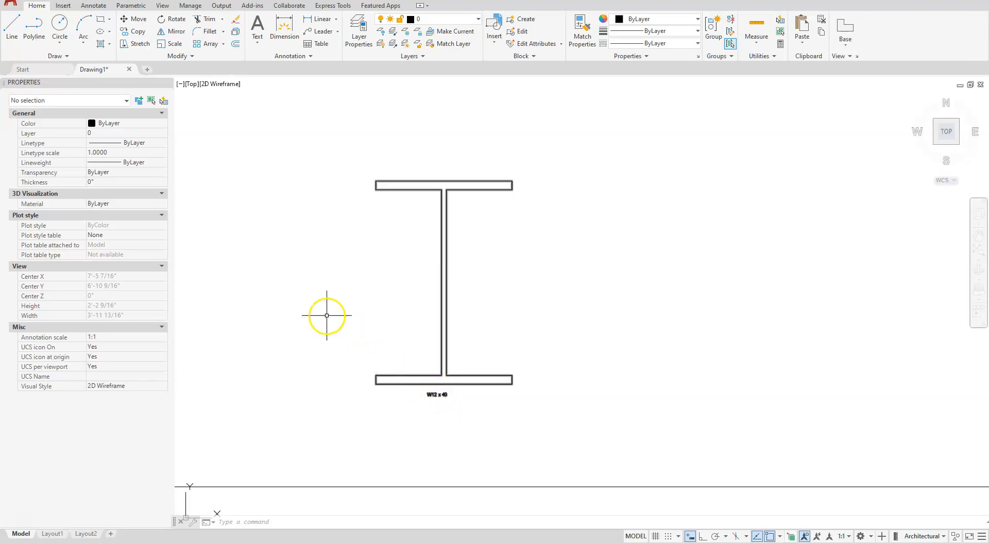
pyautogui.write('D')
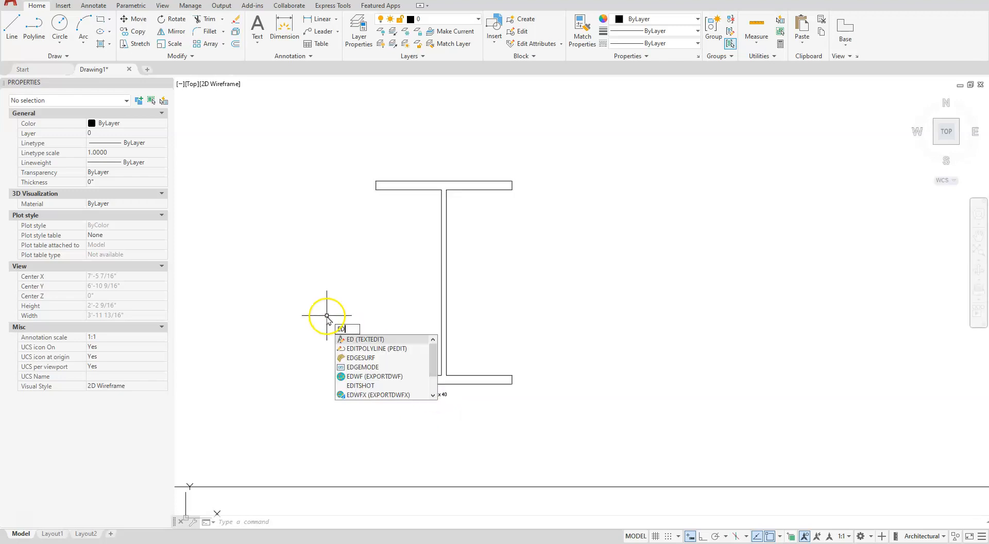
pyautogui.press('Return')
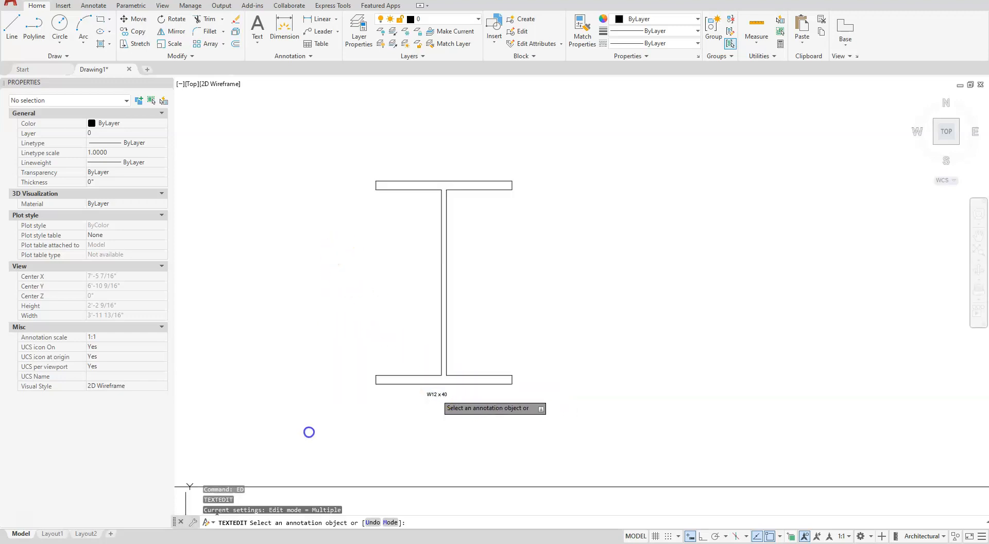
pyautogui.click(309, 431)
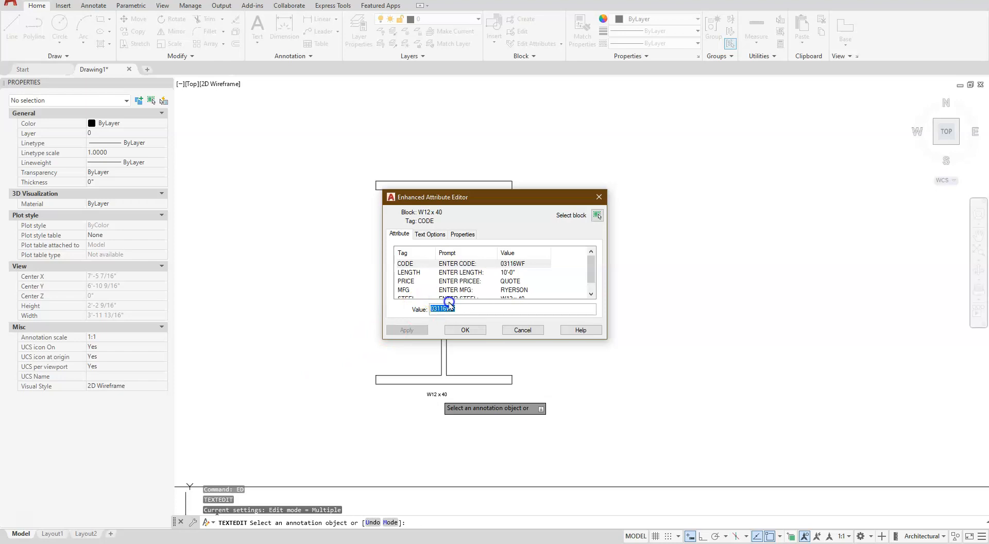
pyautogui.scroll(-1, 498, 275)
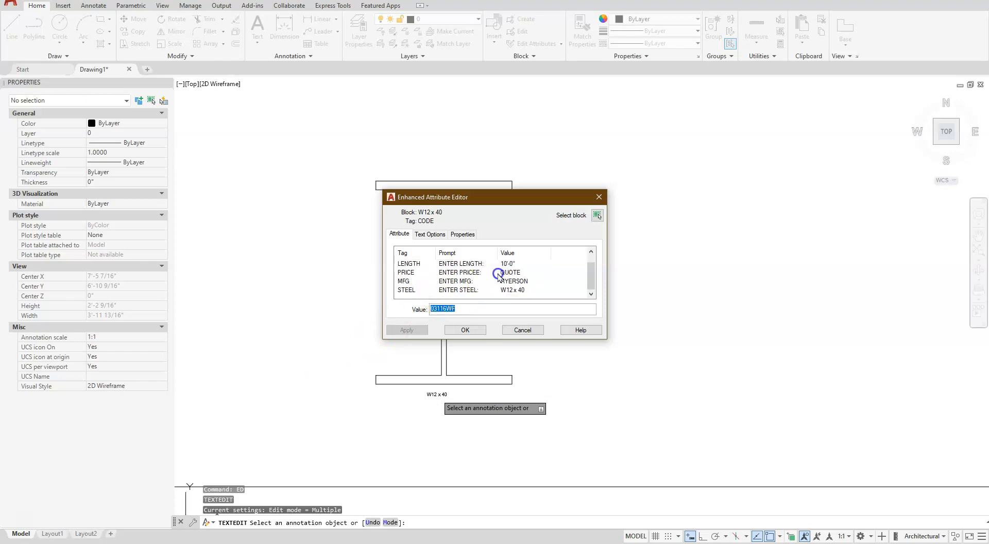
pyautogui.click(444, 291)
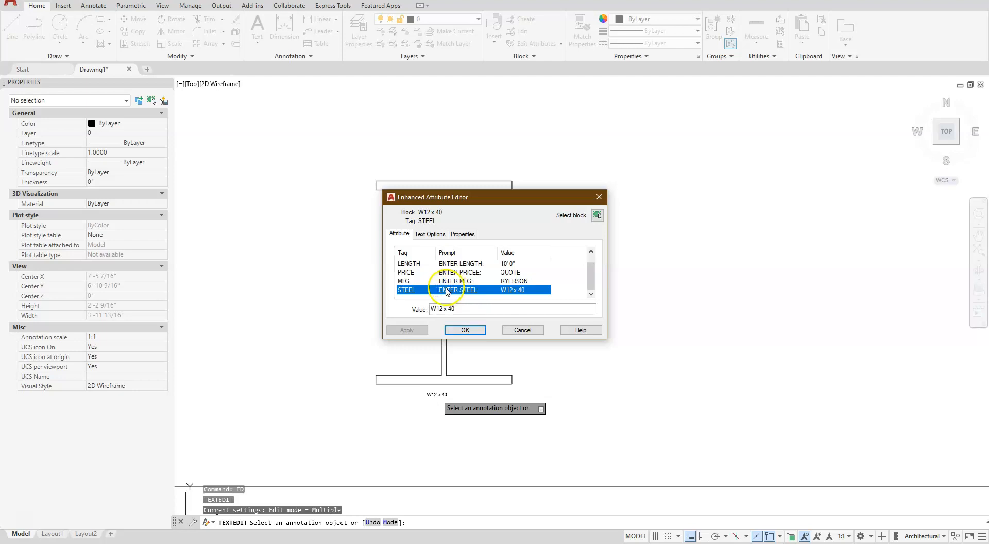
pyautogui.click(436, 234)
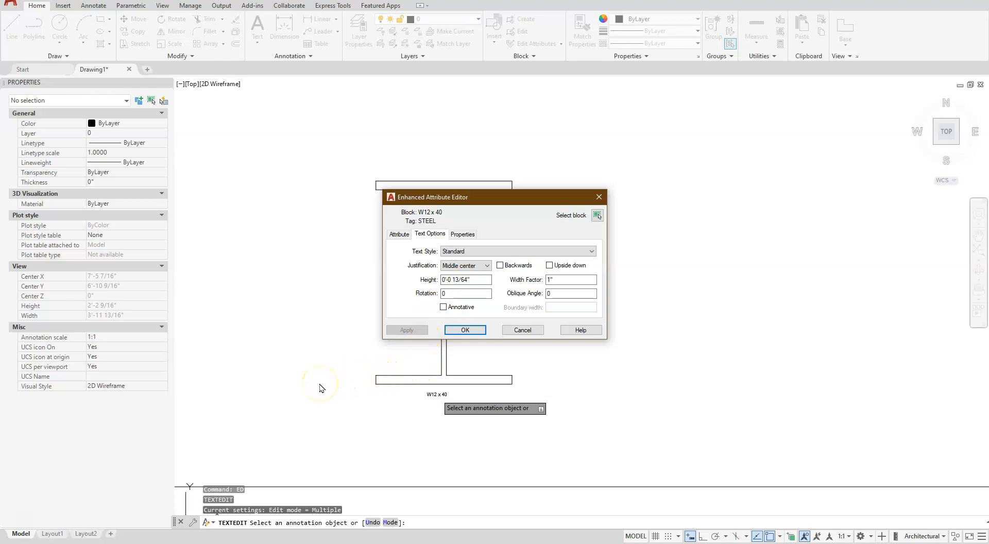
# Switch to Calculator, multiply 0.25 by 24 and return to the attribute editor in AutoCAD
pyautogui.click(21, 521)
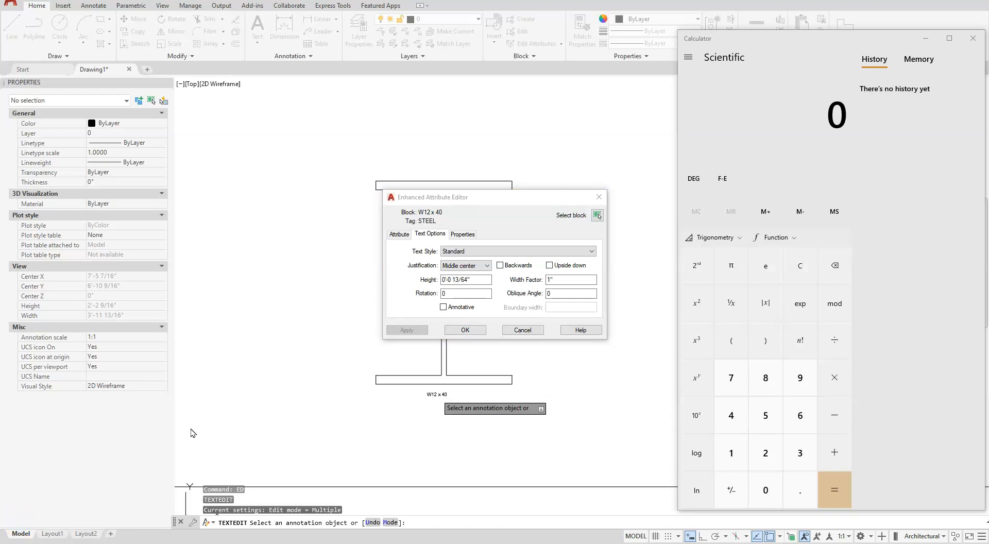
pyautogui.click(474, 278)
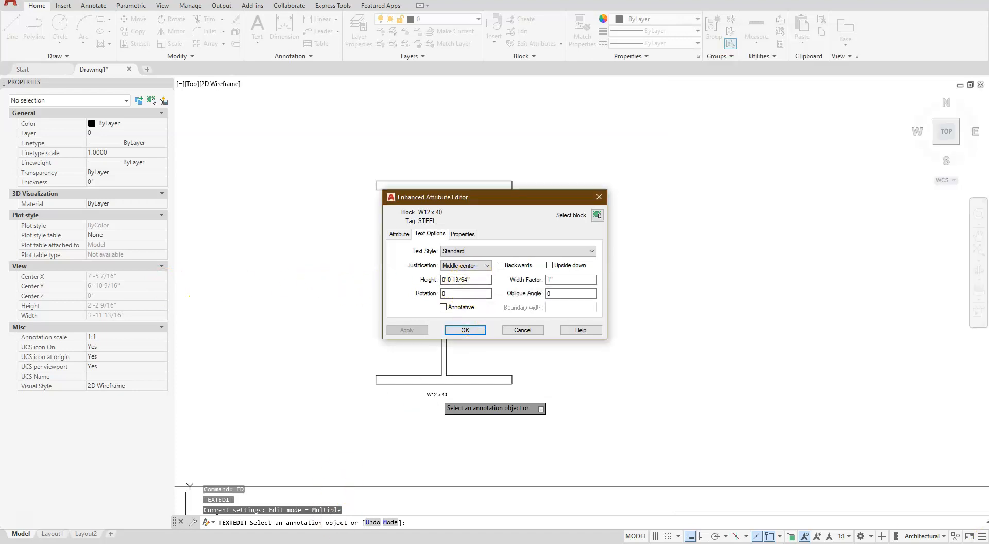
pyautogui.hotkey('alt', 'Tab')
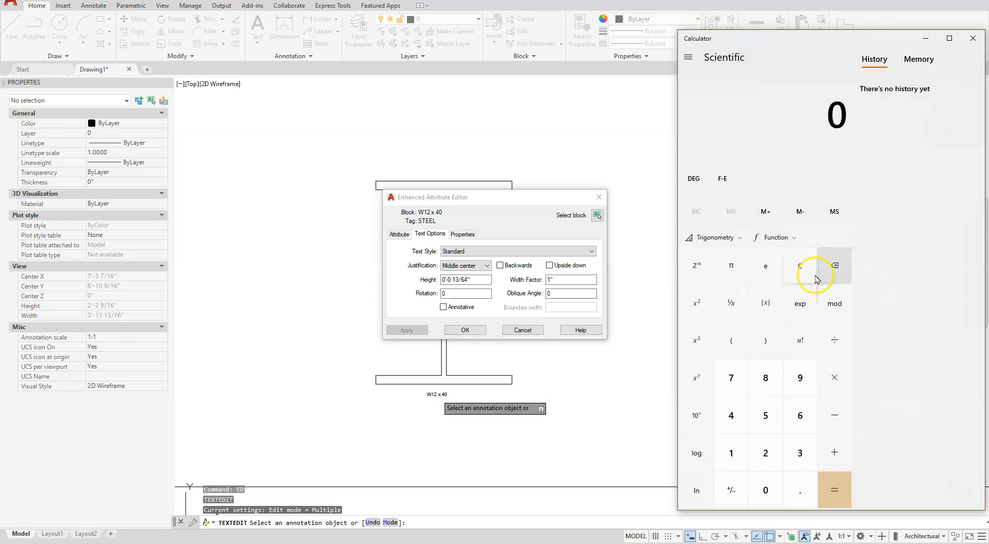
pyautogui.click(803, 500)
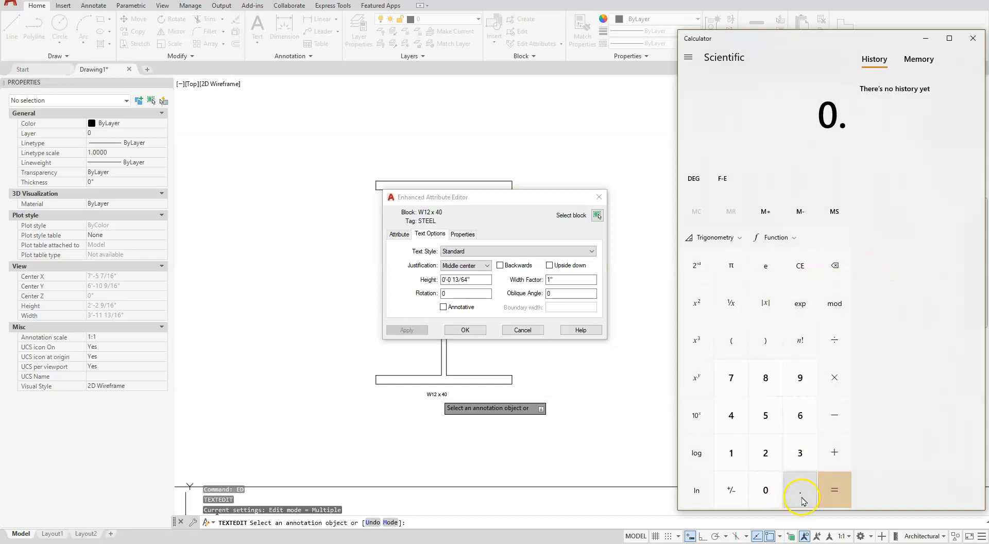
pyautogui.click(768, 453)
pyautogui.click(764, 414)
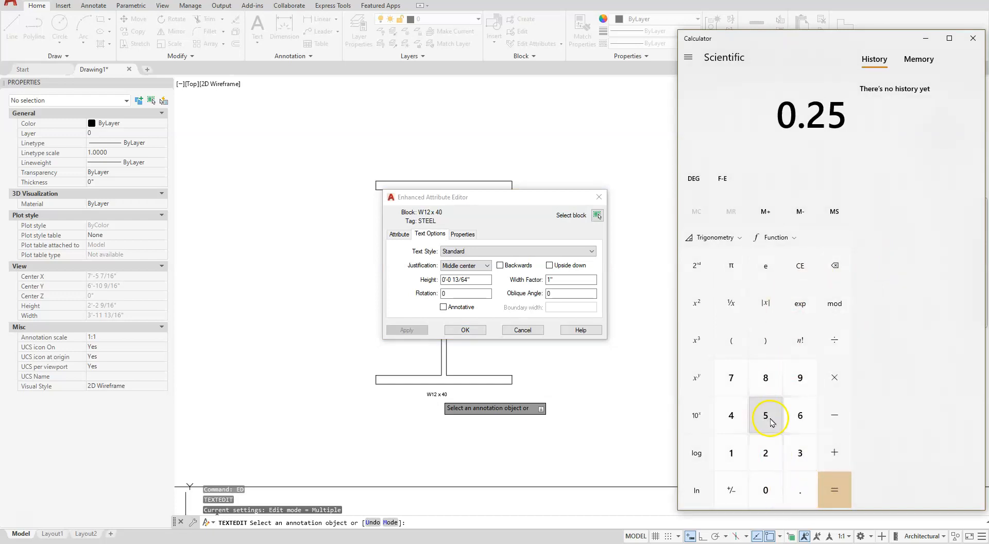
pyautogui.click(836, 380)
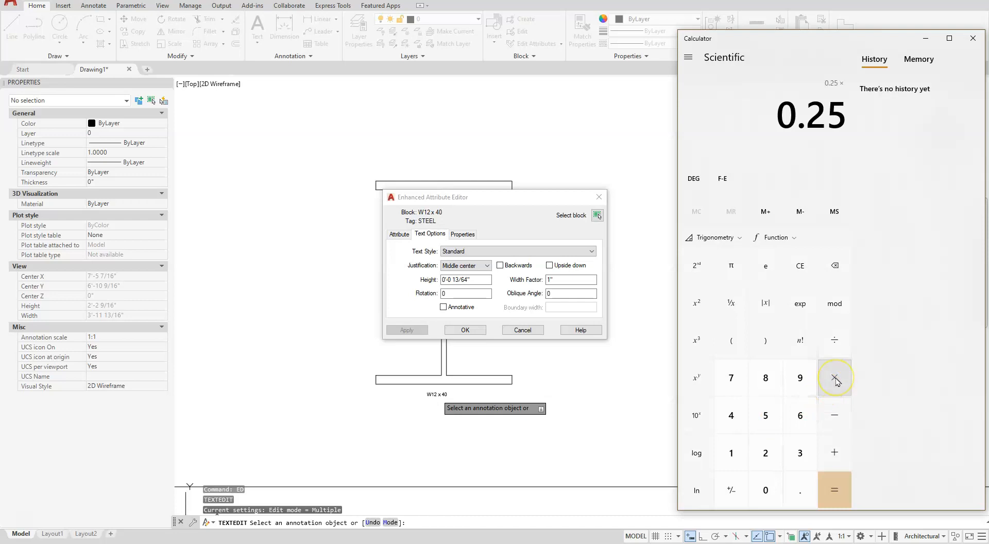
pyautogui.click(773, 451)
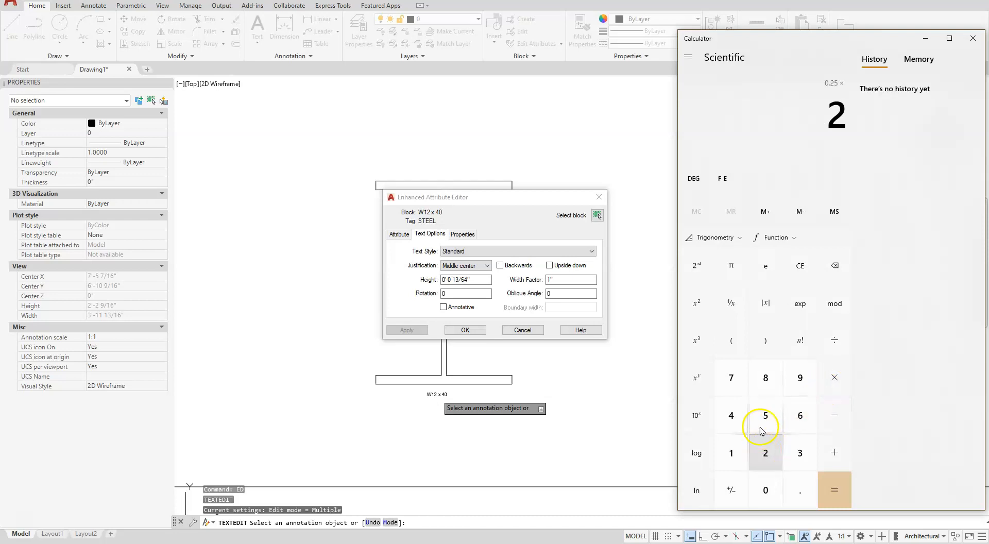
pyautogui.click(733, 416)
pyautogui.click(833, 495)
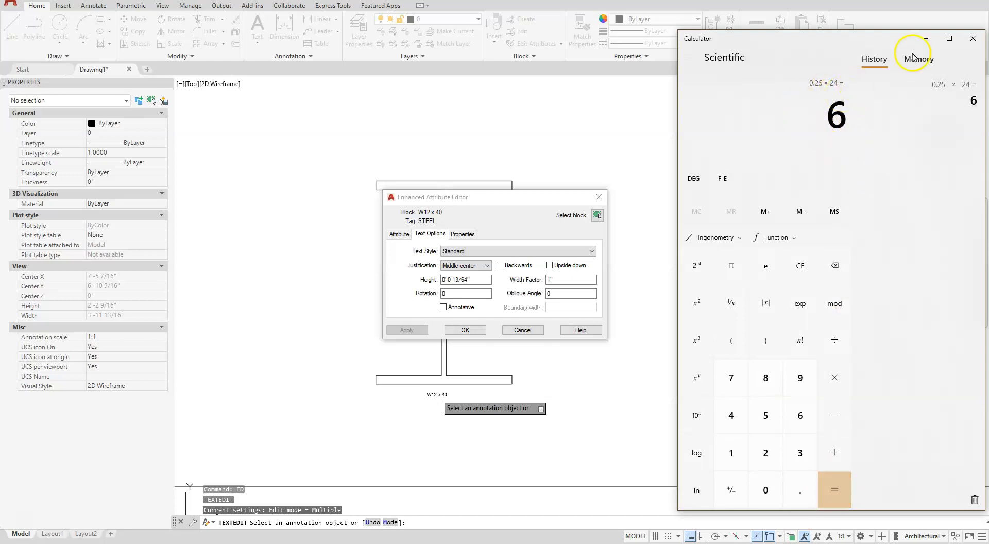
pyautogui.click(926, 38)
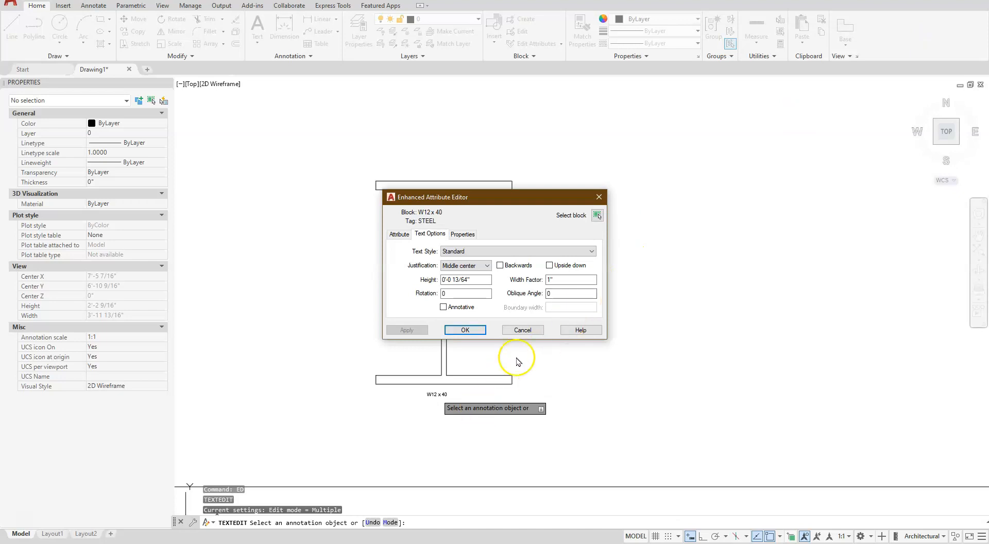
# Set the STEEL attribute's text height to 6, accept the change and end text editing
pyautogui.click(479, 281)
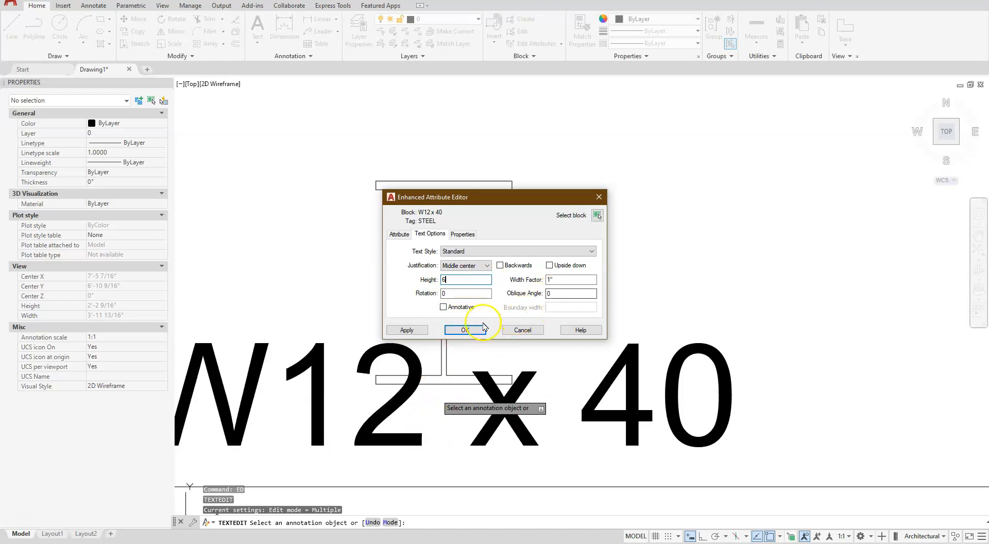
pyautogui.click(466, 329)
pyautogui.scroll(-9, 472, 314)
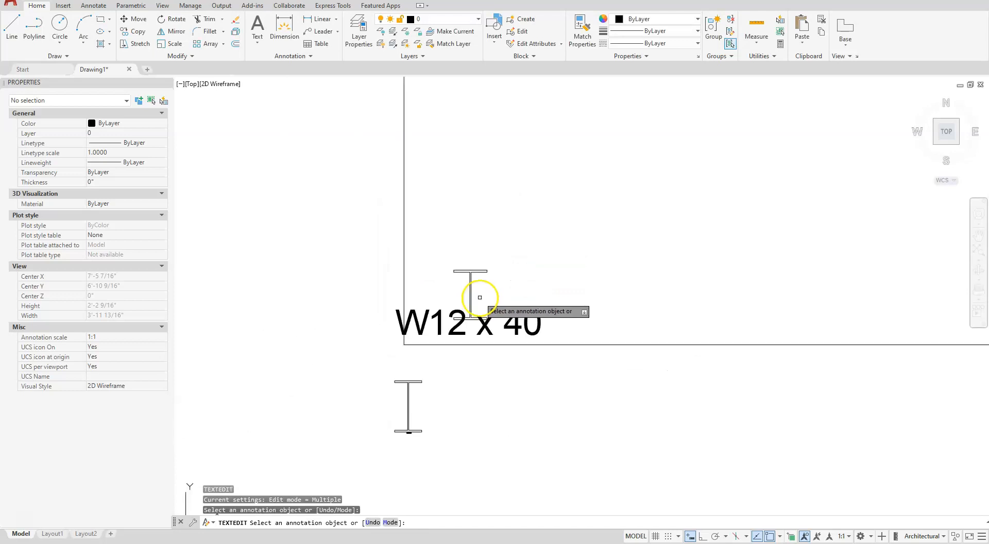
pyautogui.scroll(5, 457, 327)
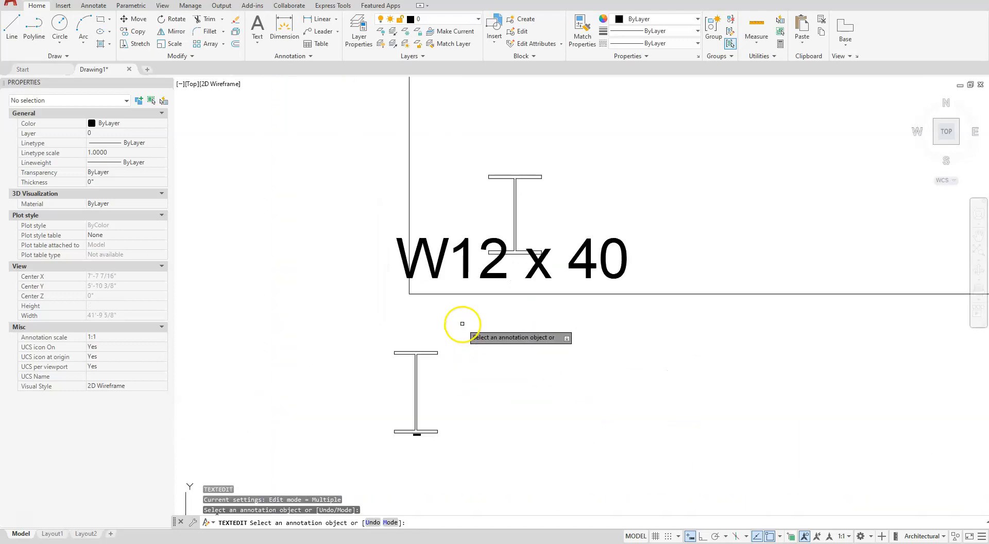
pyautogui.press('Escape')
pyautogui.press('Escape')
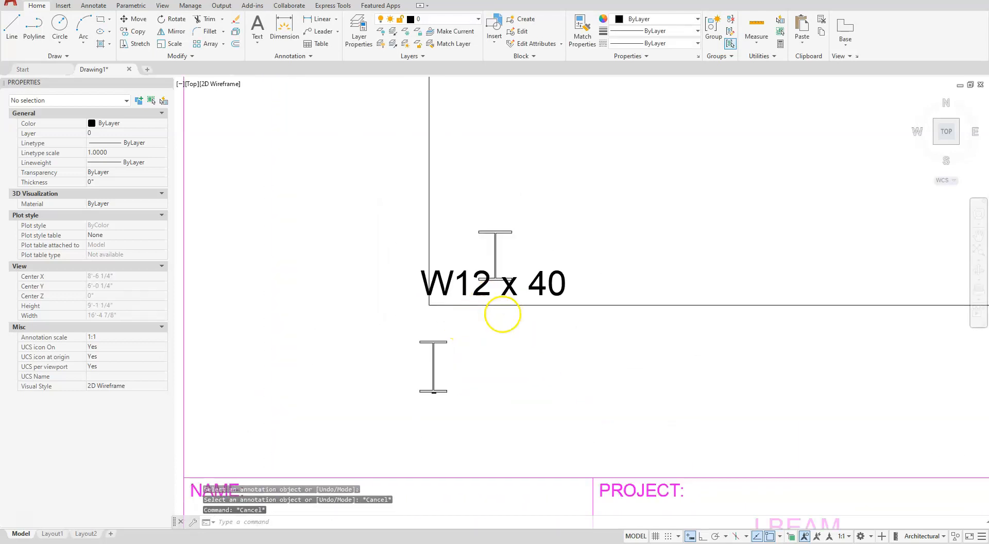
pyautogui.scroll(-3, 501, 459)
pyautogui.scroll(-2, 449, 427)
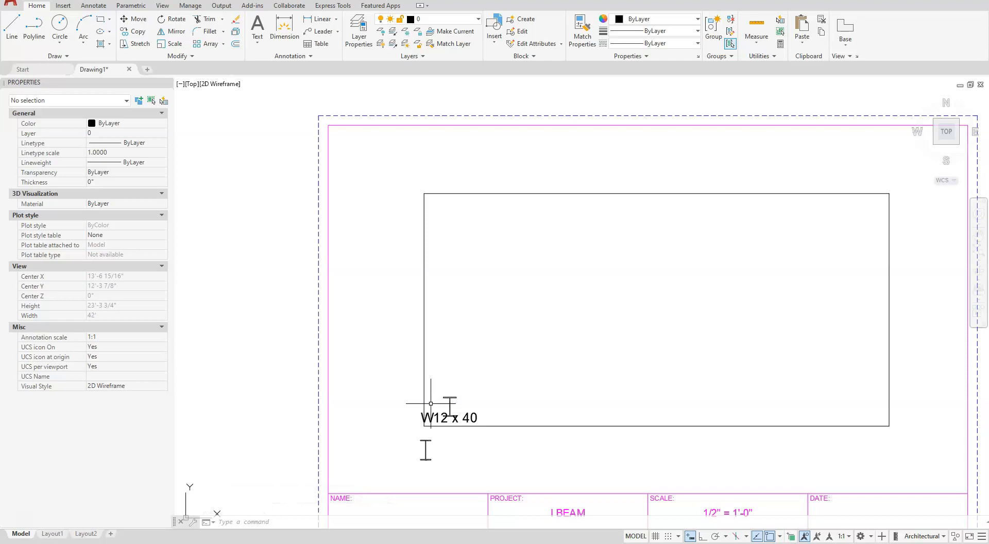
# Set the text height of the STEEL attribute in the upper W12 x 40 block to 3 and end text editing
pyautogui.scroll(2, 427, 435)
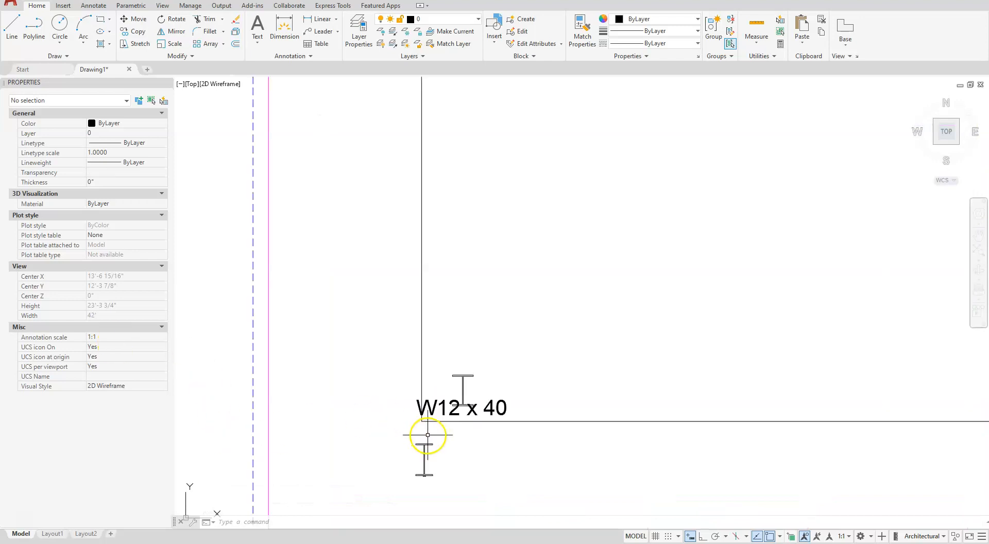
pyautogui.click(438, 409)
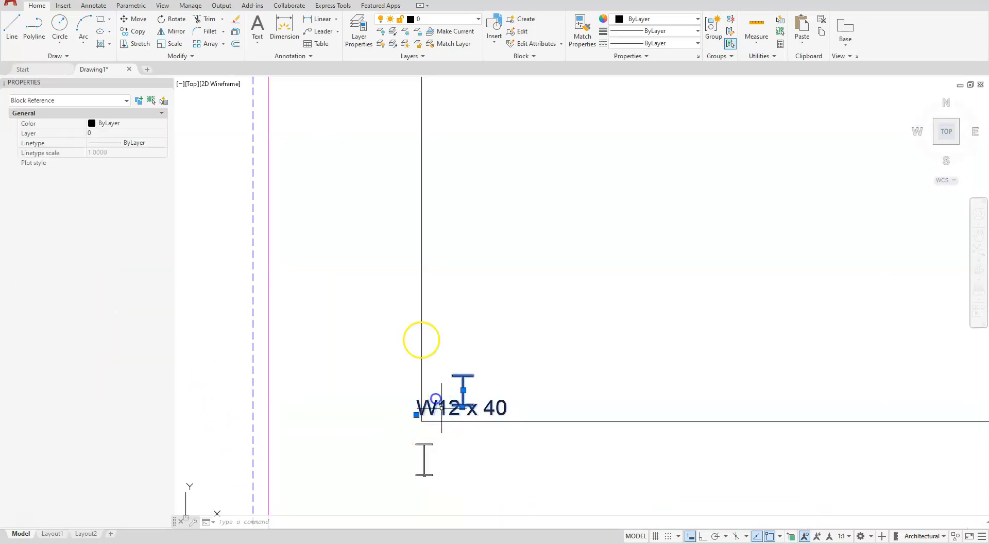
pyautogui.press('Return')
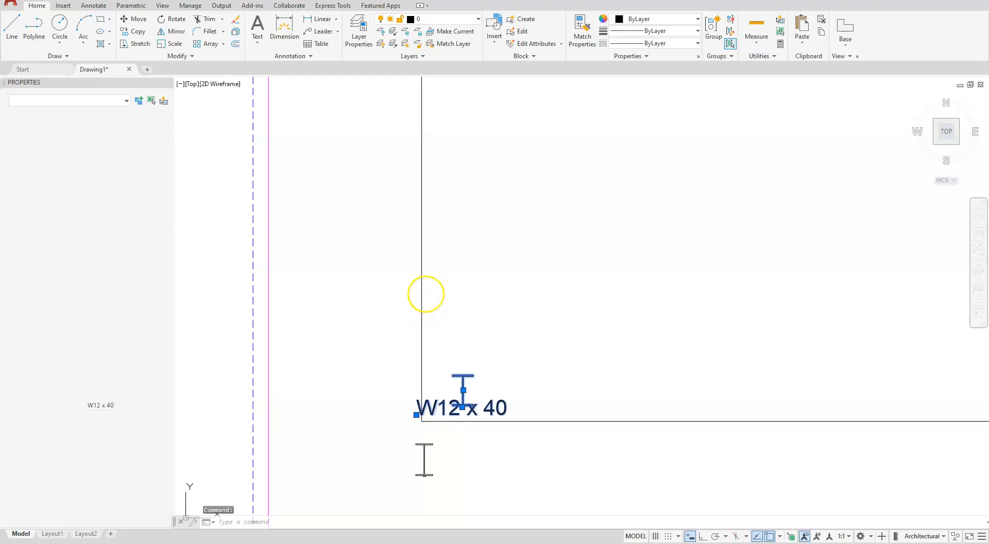
pyautogui.click(426, 295)
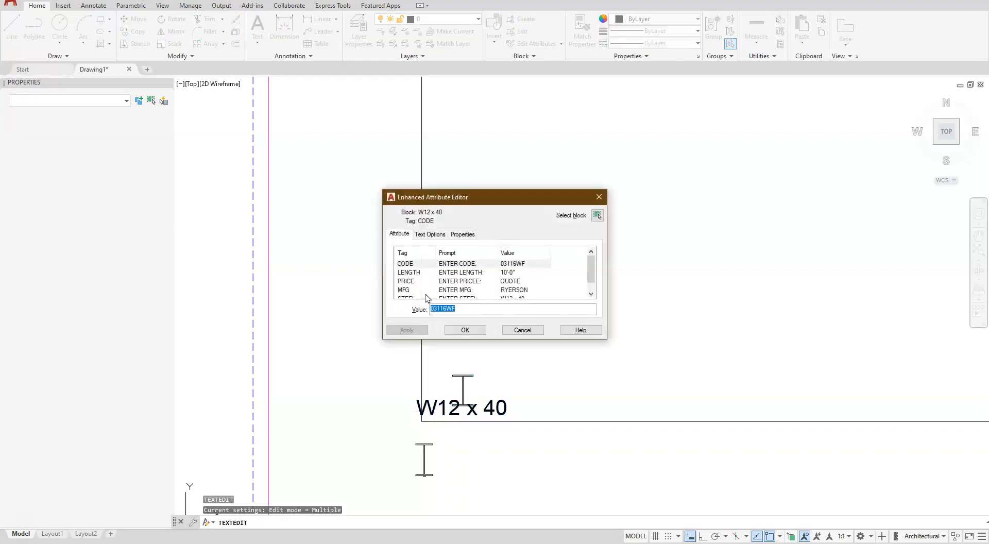
pyautogui.scroll(-1, 444, 295)
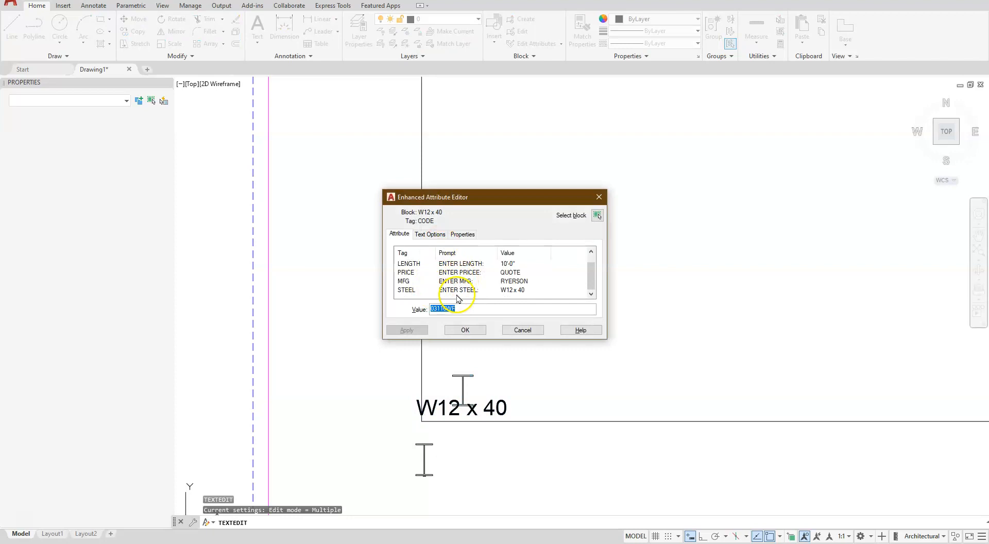
pyautogui.click(454, 290)
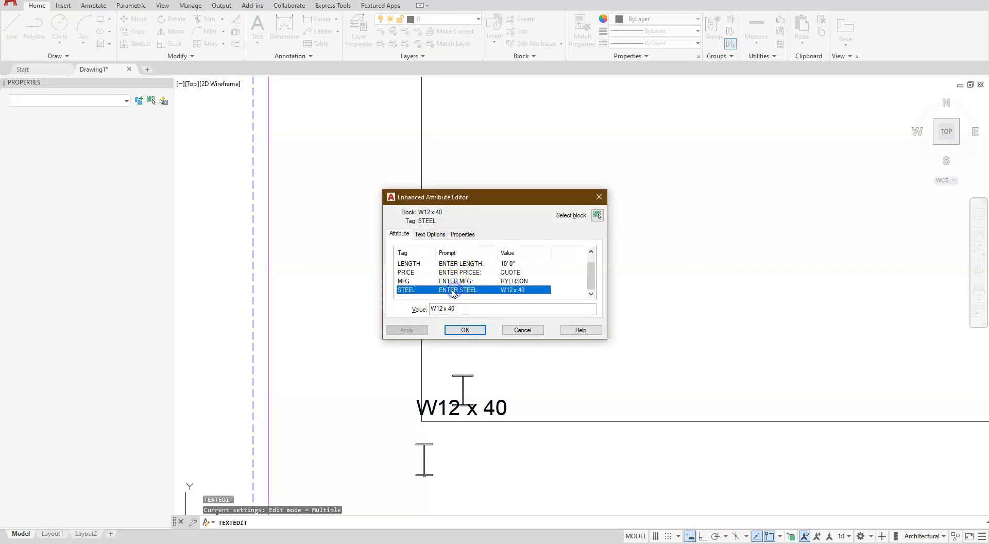
pyautogui.click(430, 234)
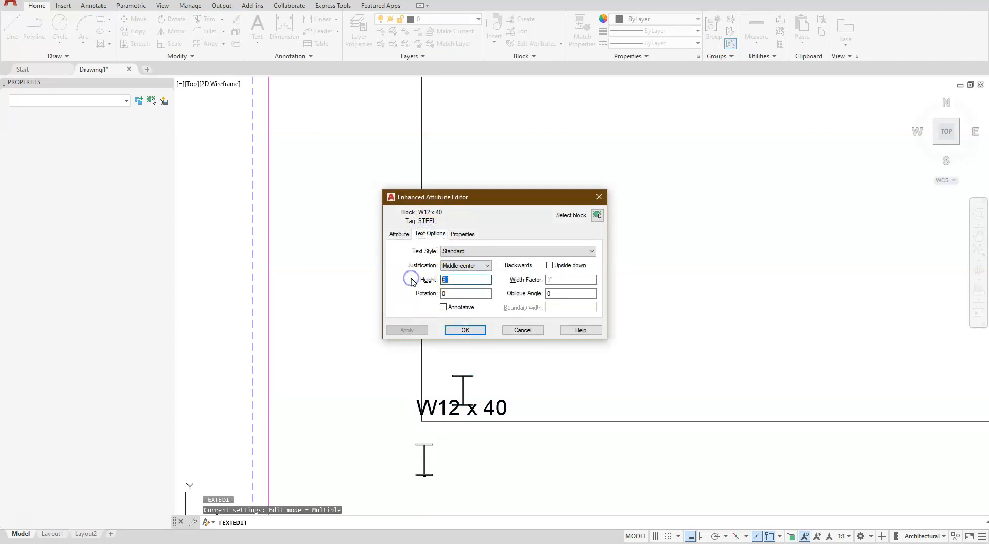
pyautogui.write('3')
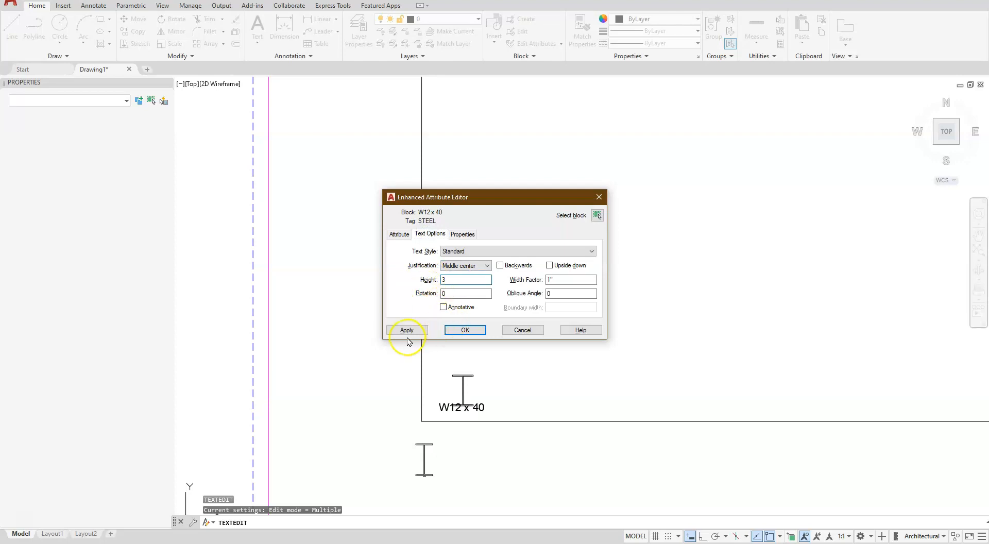
pyautogui.click(453, 330)
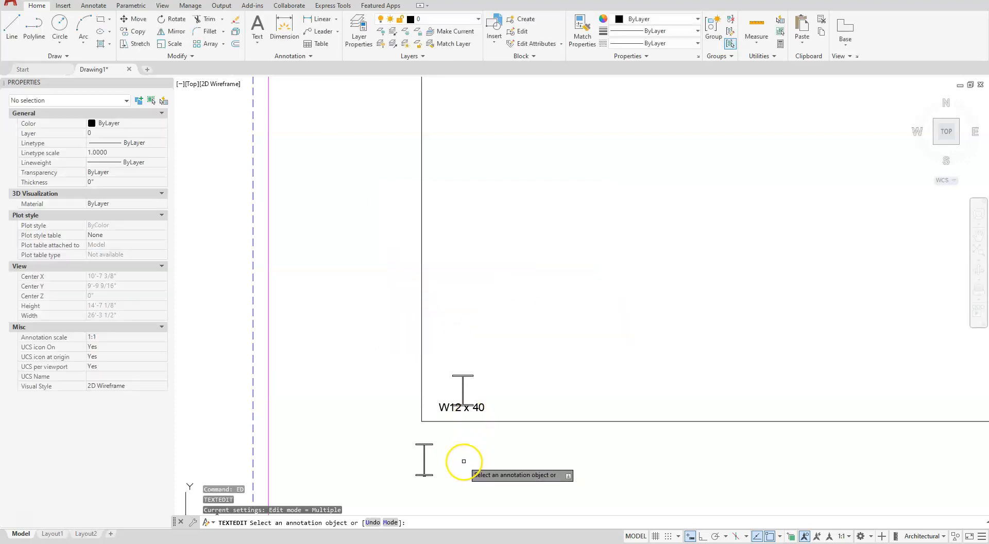
pyautogui.press('Escape')
pyautogui.scroll(2, 449, 431)
pyautogui.scroll(2, 450, 431)
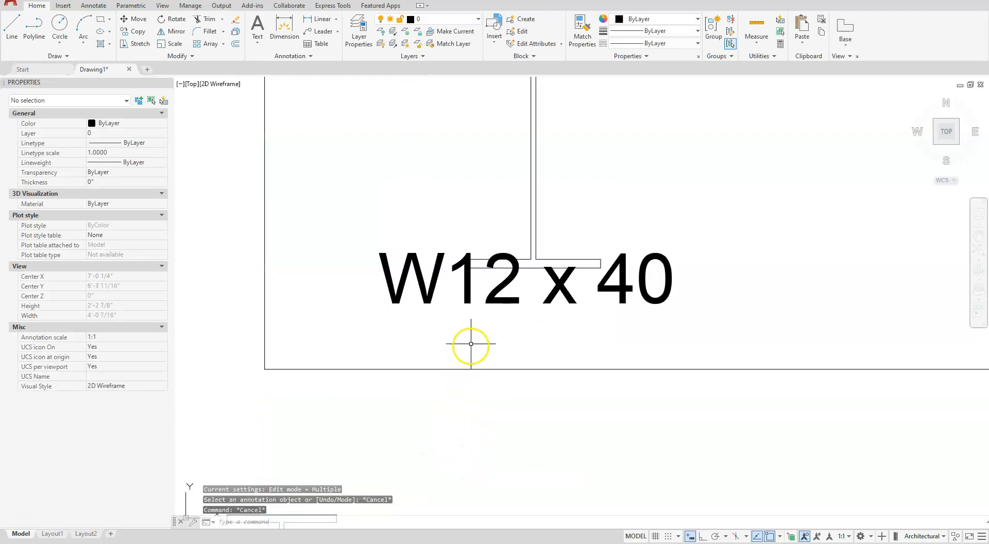
# Move the W12 x 40 attribute text inside the rectangle to just below the beam's lower flange
pyautogui.click(502, 296)
pyautogui.click(472, 330)
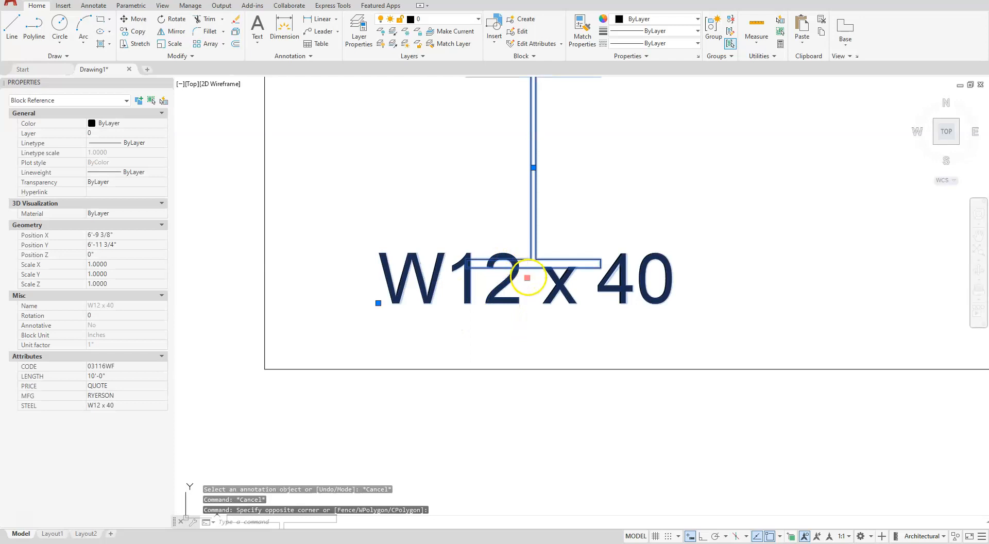
pyautogui.click(527, 278)
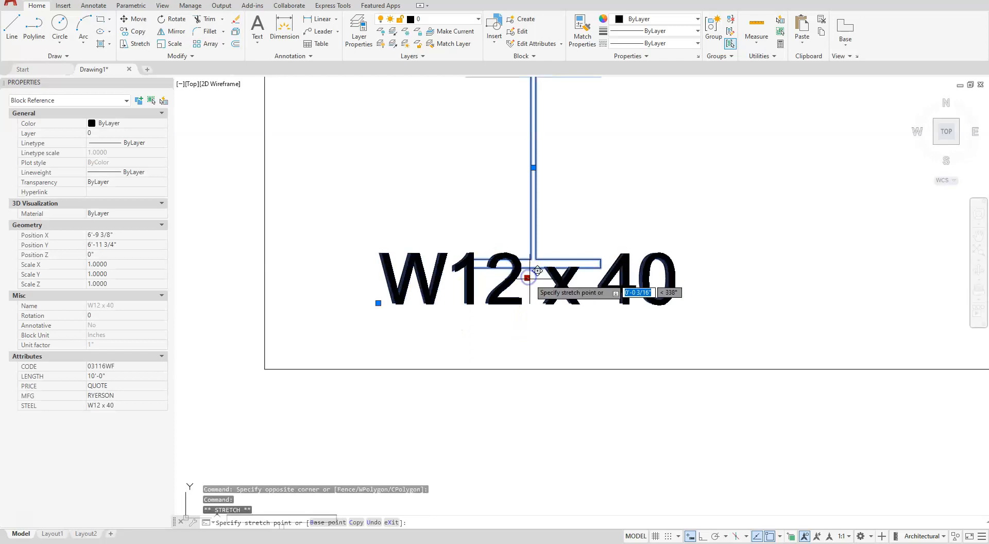
pyautogui.click(531, 312)
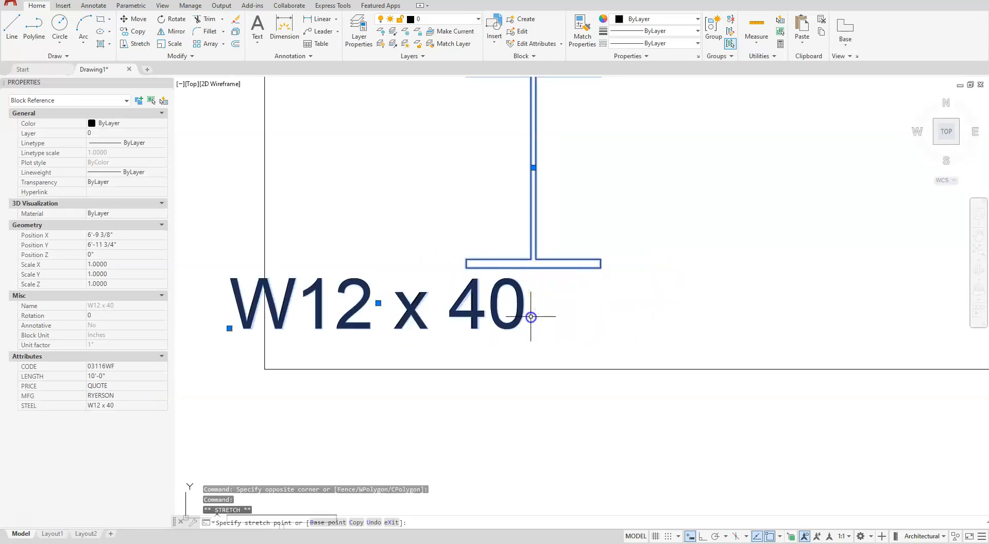
pyautogui.click(378, 304)
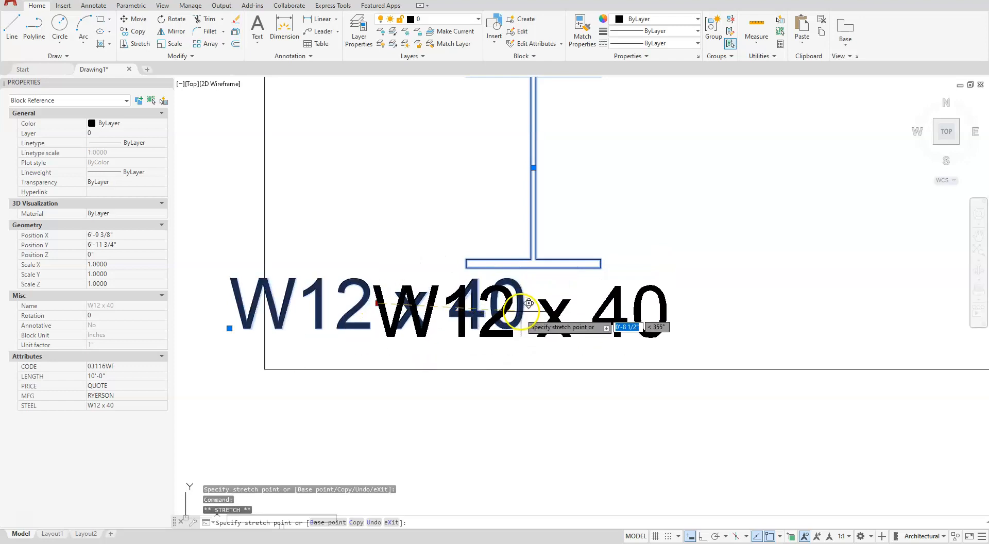
pyautogui.click(541, 303)
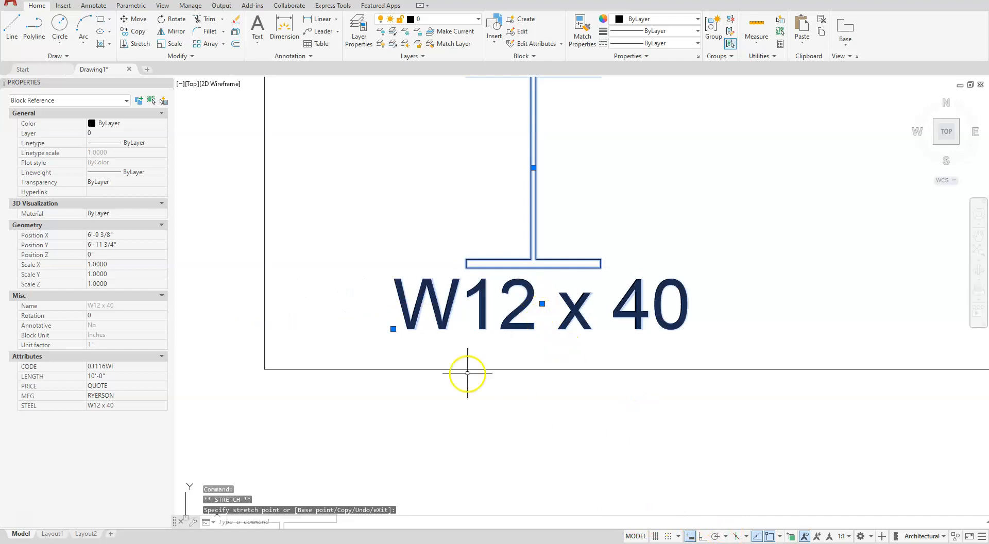
pyautogui.scroll(-8, 477, 338)
pyautogui.moveTo(479, 332); pyautogui.dragTo(487, 404, button='middle')
pyautogui.press('Escape')
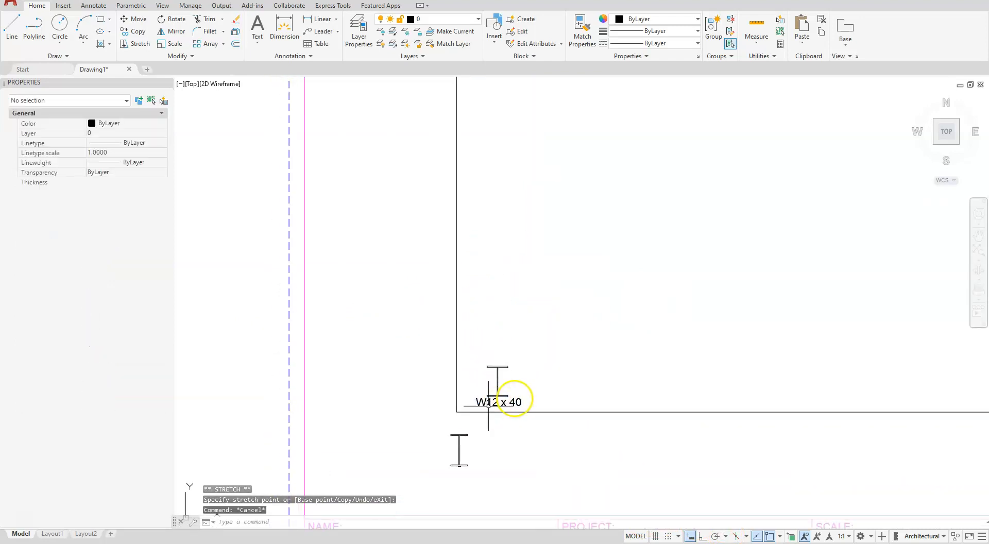
pyautogui.press('Escape')
pyautogui.scroll(-2, 513, 397)
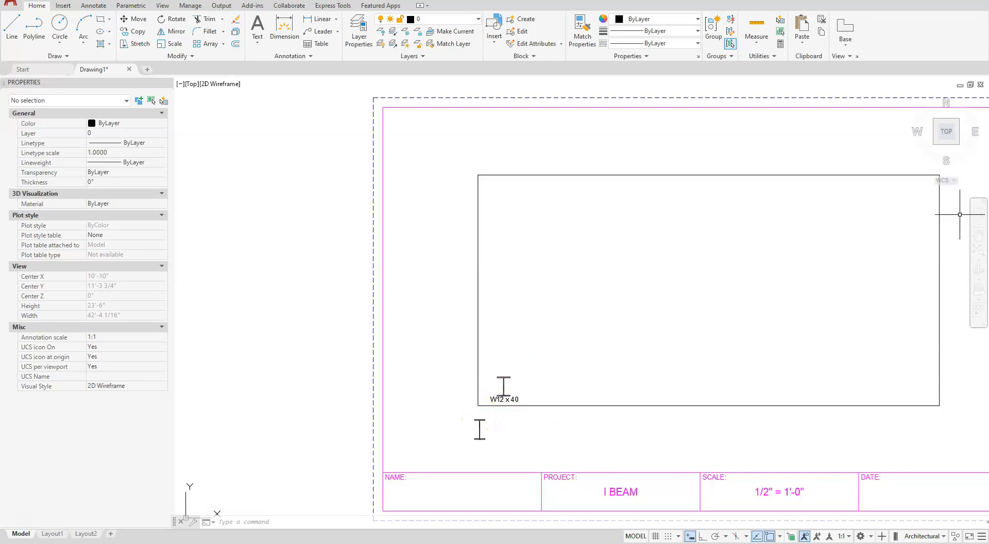
pyautogui.click(830, 320)
pyautogui.click(648, 356)
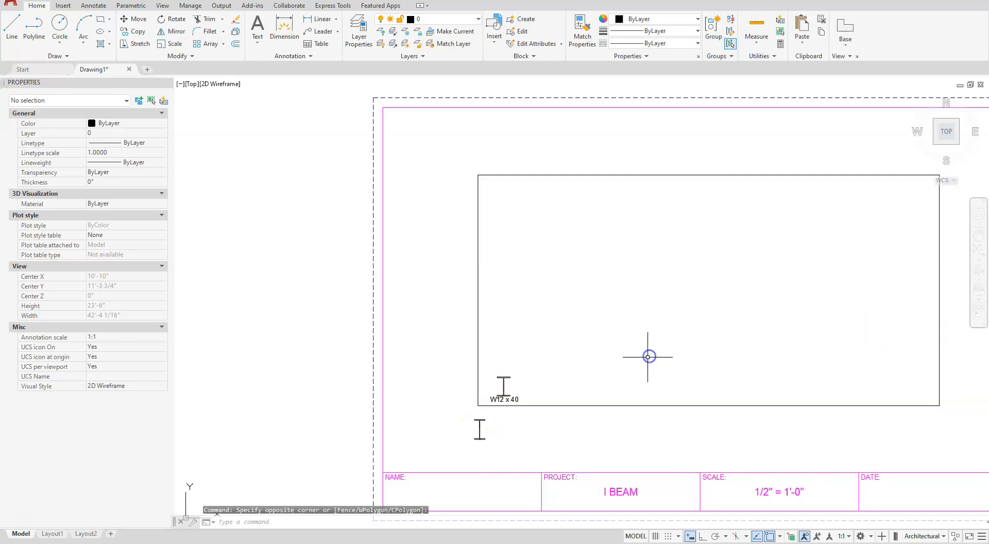
pyautogui.press('Escape')
pyautogui.press('Escape')
pyautogui.press('Escape')
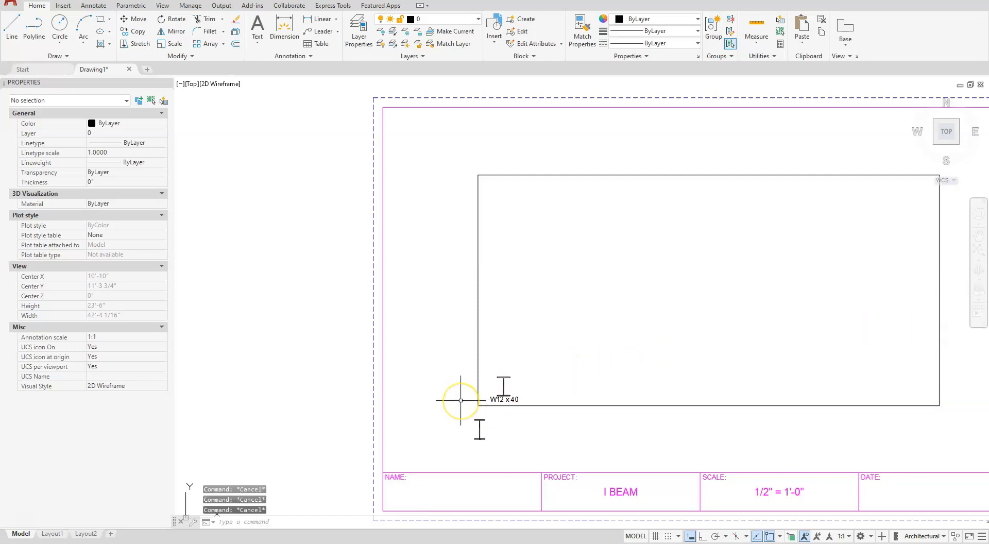
# Move the W12 x 40 attribute text inside the rectangle to above the beam's upper flange, centred on the web
pyautogui.scroll(-1, 461, 400)
pyautogui.scroll(5, 464, 398)
pyautogui.click(586, 408)
pyautogui.click(556, 412)
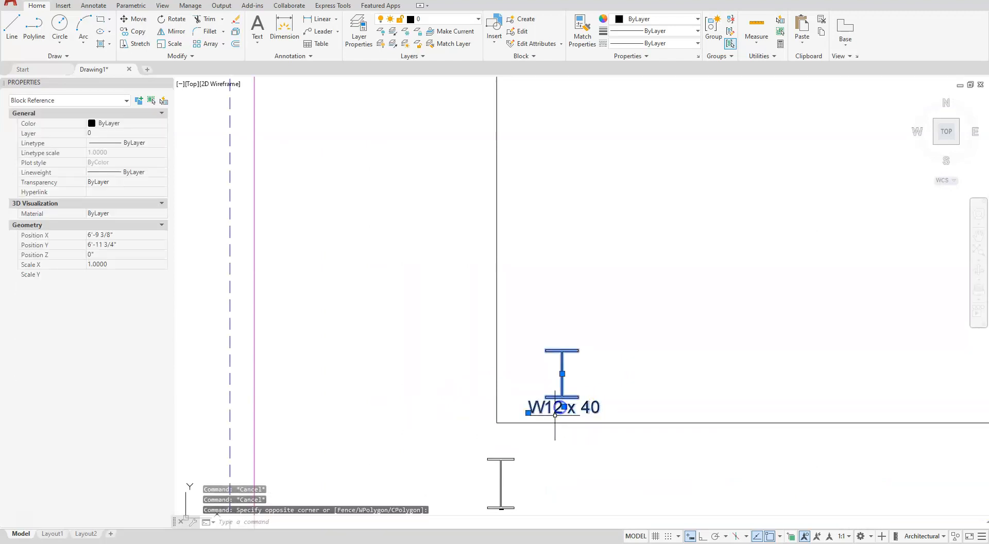
pyautogui.click(564, 407)
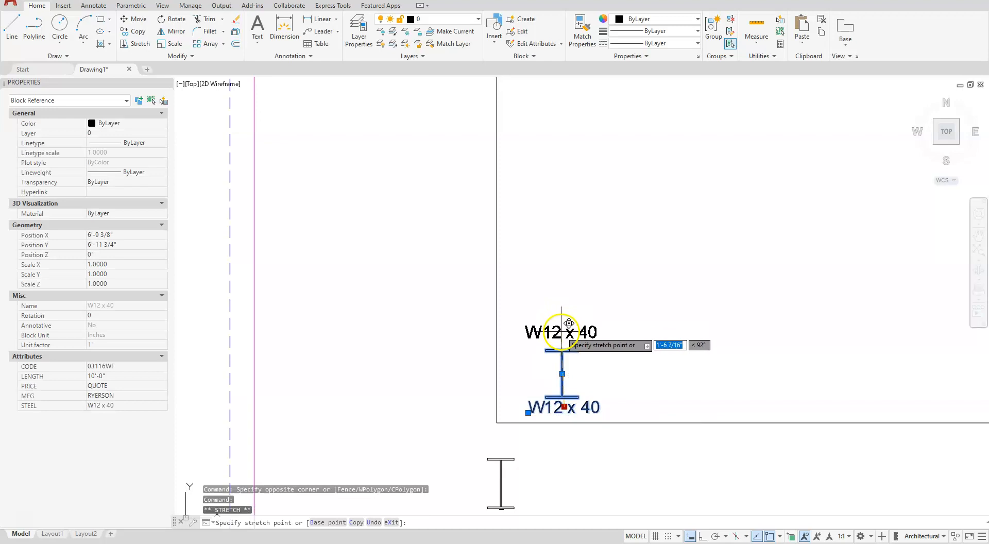
pyautogui.click(561, 331)
pyautogui.scroll(-5, 561, 332)
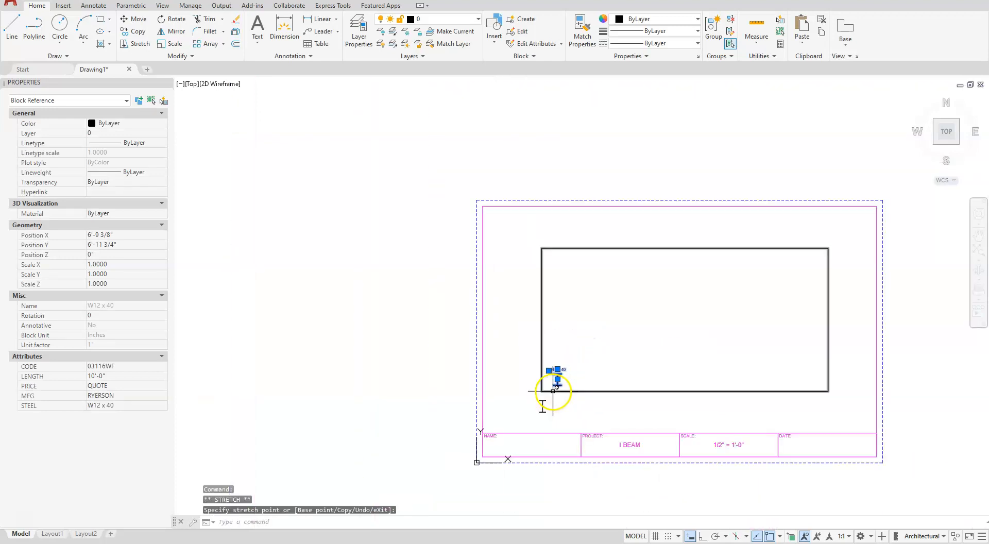
pyautogui.press('Escape')
# Start a rectangular array of the W12 x 40 block inside the rectangle with 2 columns and 2 rows
pyautogui.scroll(2, 572, 369)
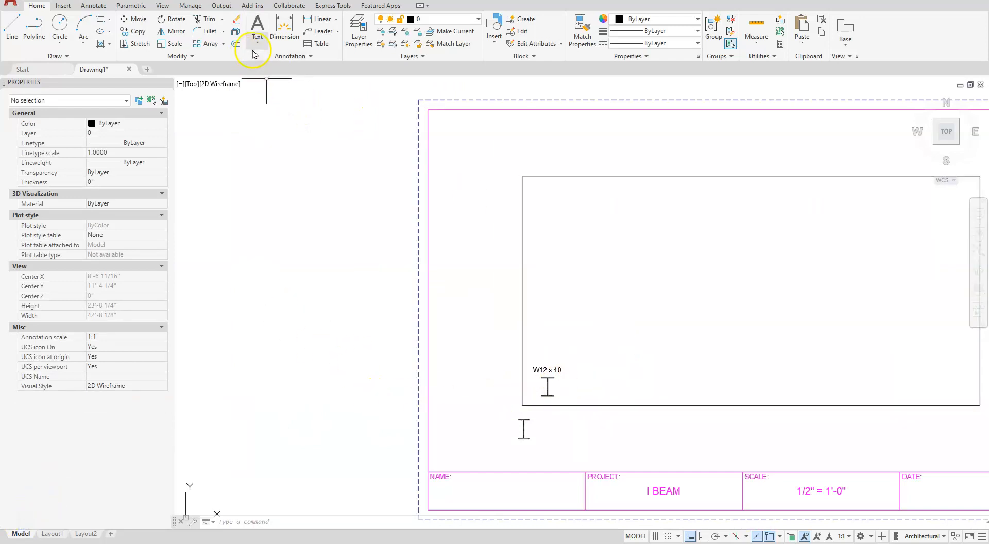
pyautogui.click(222, 46)
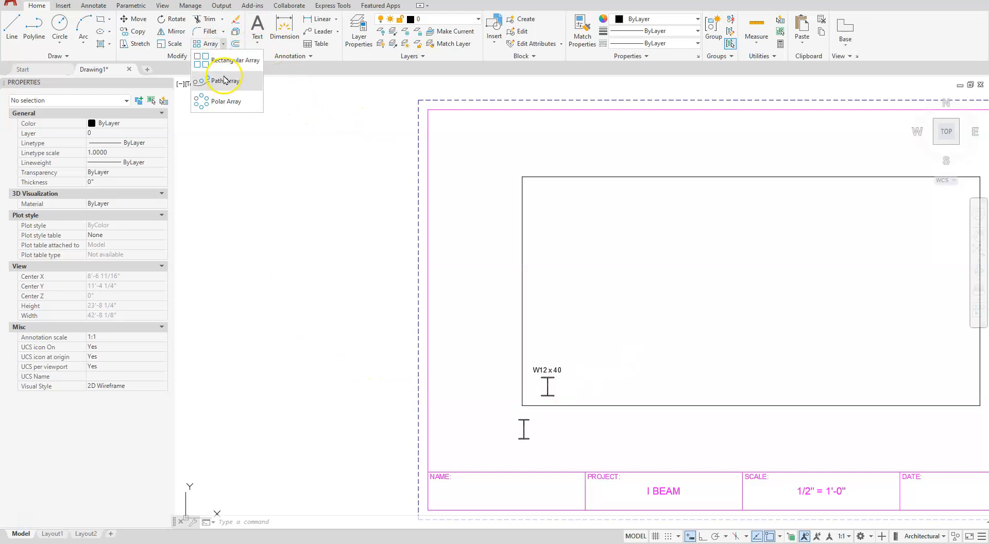
pyautogui.click(224, 62)
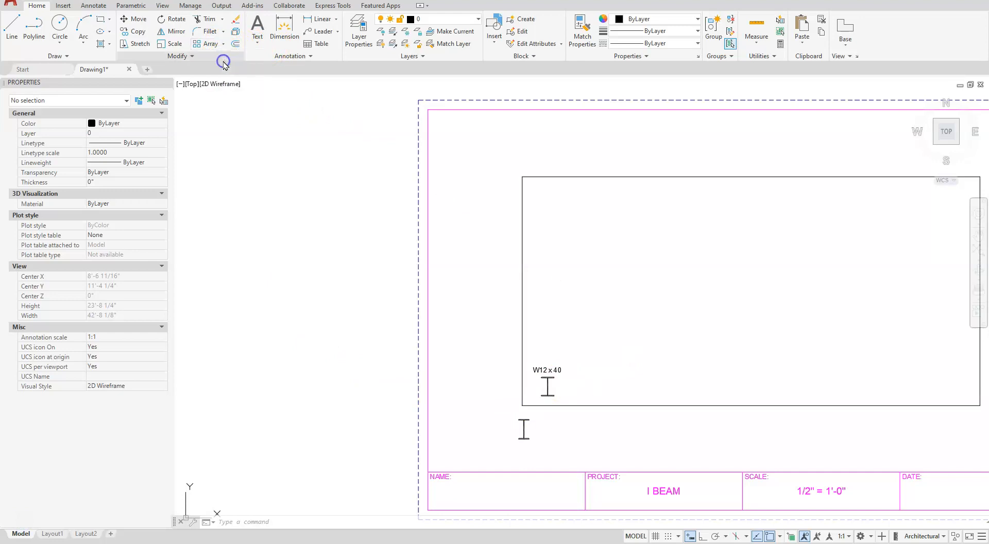
pyautogui.click(547, 382)
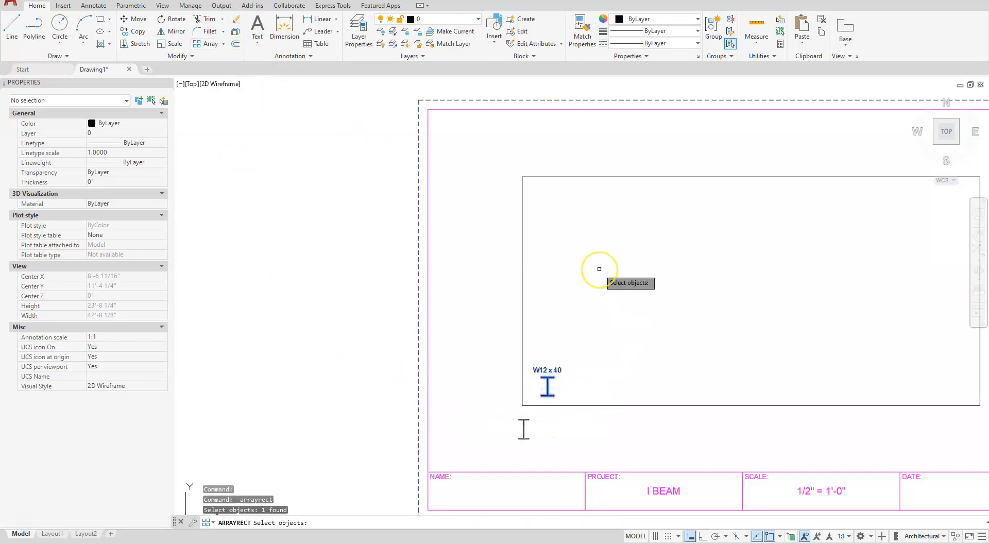
pyautogui.press('Return')
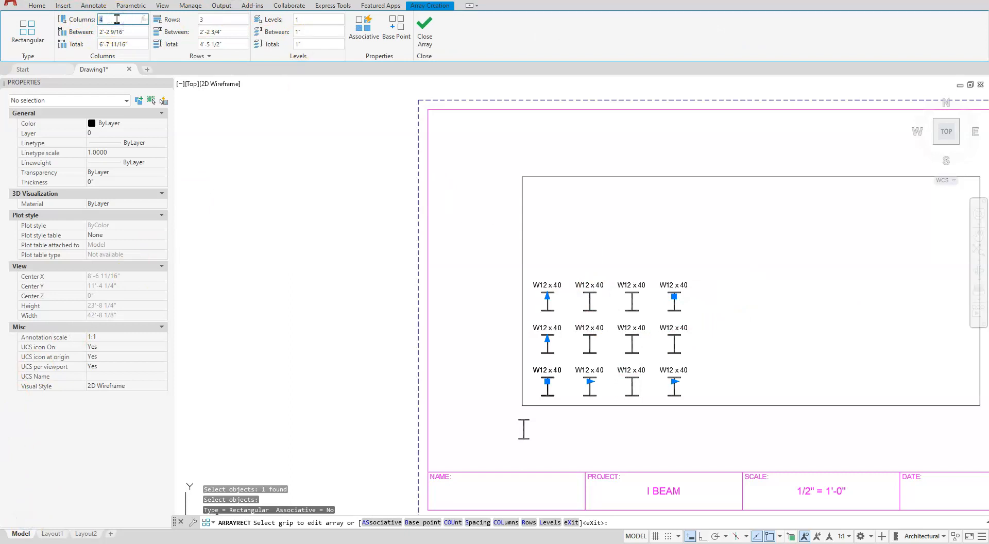
pyautogui.click(208, 19)
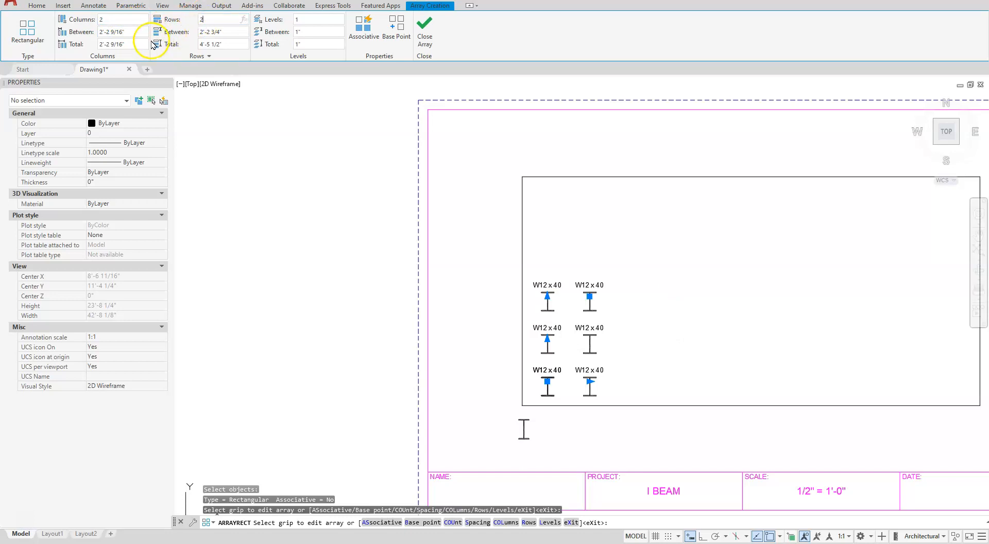
# Set the array's column spacing to 10'-8" and row spacing to 10', and finish the array
pyautogui.click(137, 33)
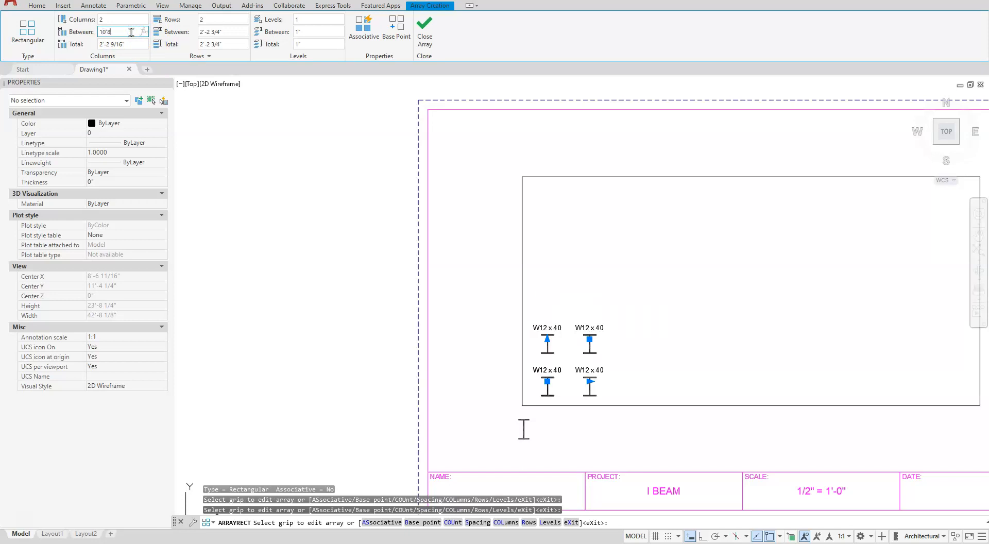
pyautogui.write("10'8")
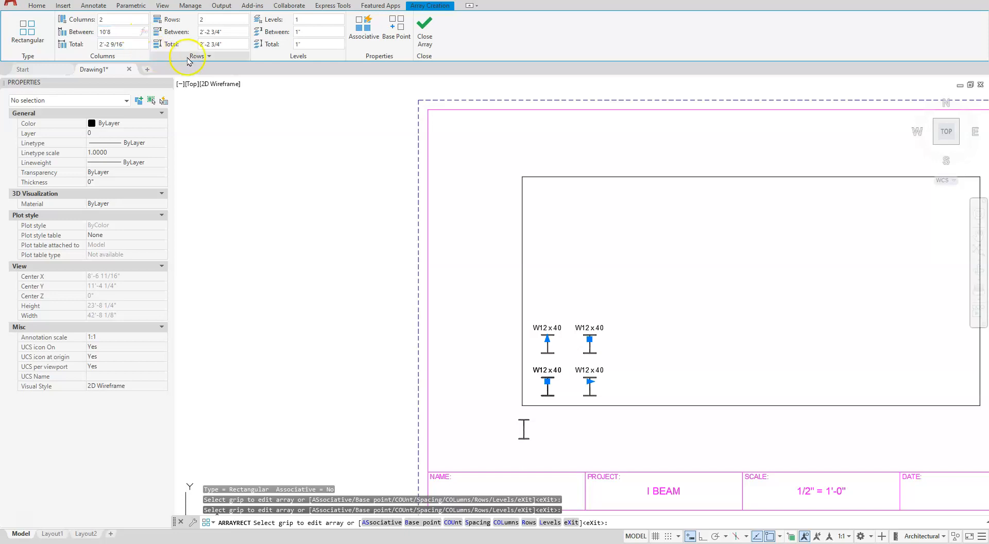
pyautogui.click(227, 31)
pyautogui.moveTo(227, 31); pyautogui.dragTo(170, 42)
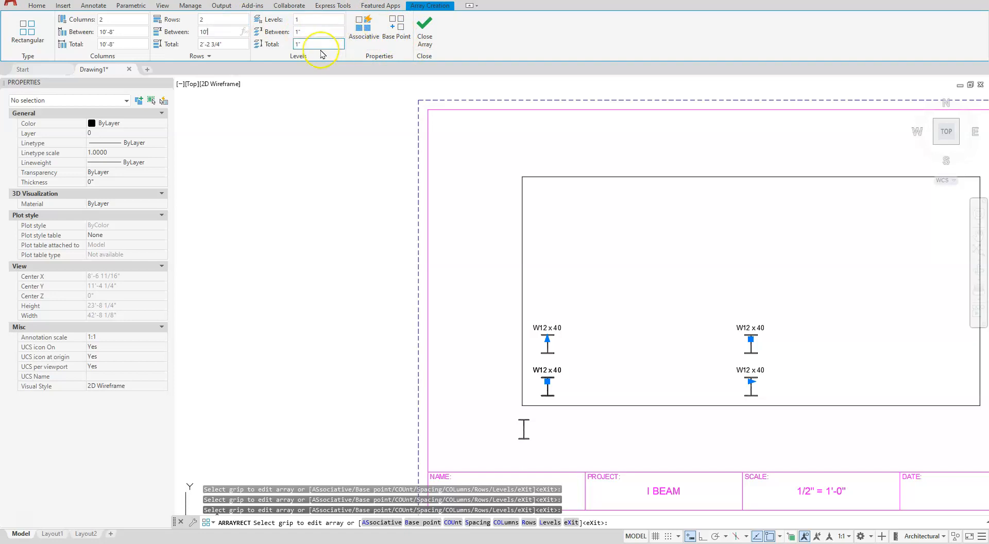
pyautogui.press('Return')
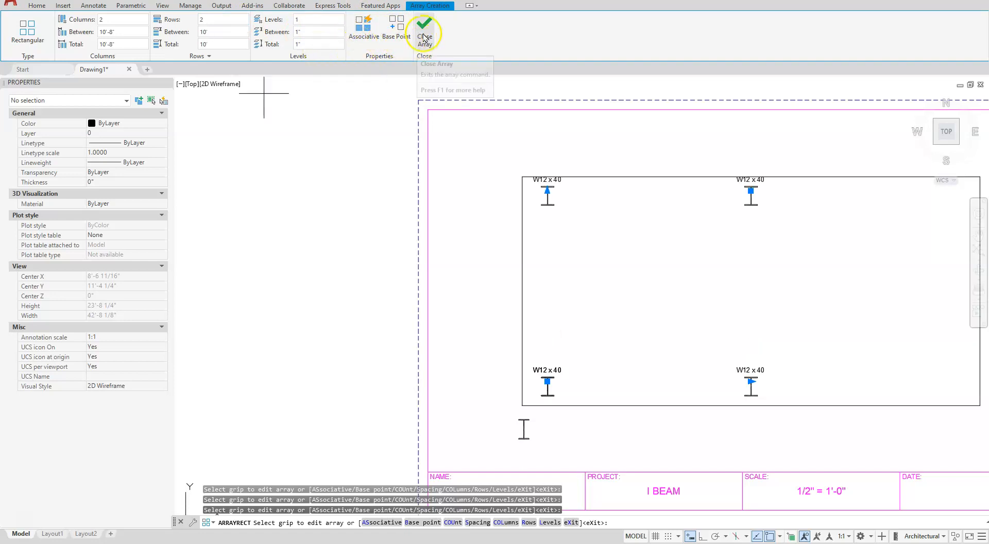
pyautogui.click(424, 37)
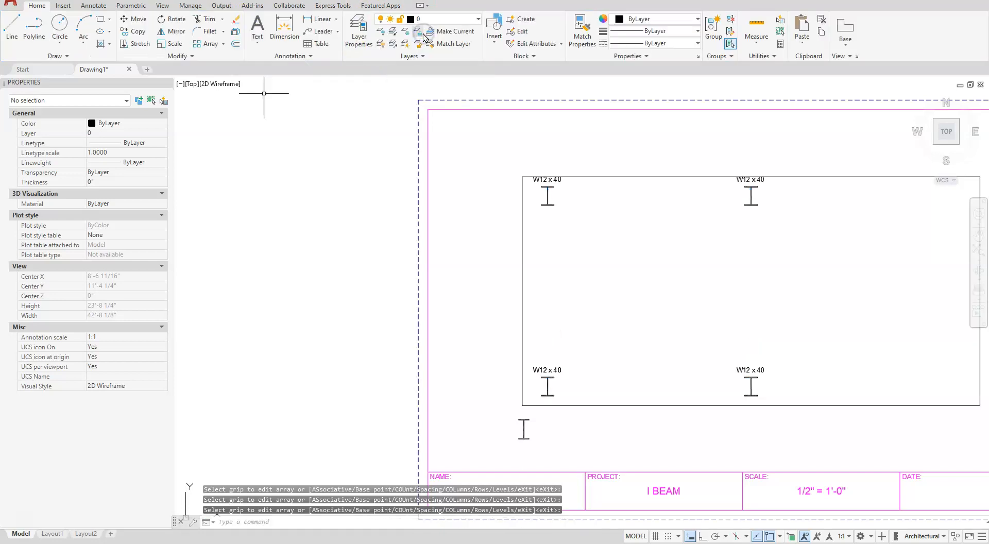
# Open the W12 x 30 block below the rectangle for attribute editing with TEXTEDIT
pyautogui.moveTo(748, 353); pyautogui.dragTo(480, 337, button='middle')
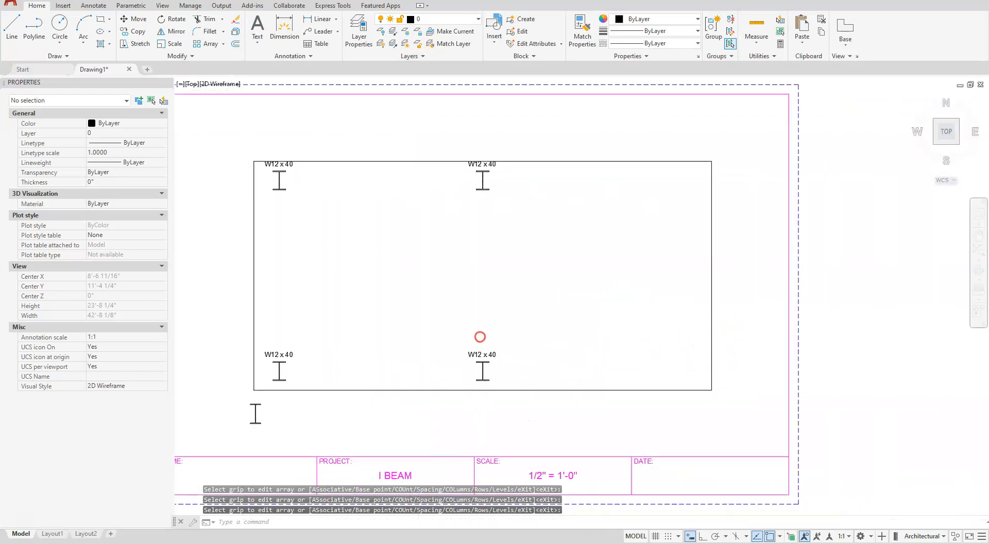
pyautogui.moveTo(275, 411); pyautogui.dragTo(343, 371, button='middle')
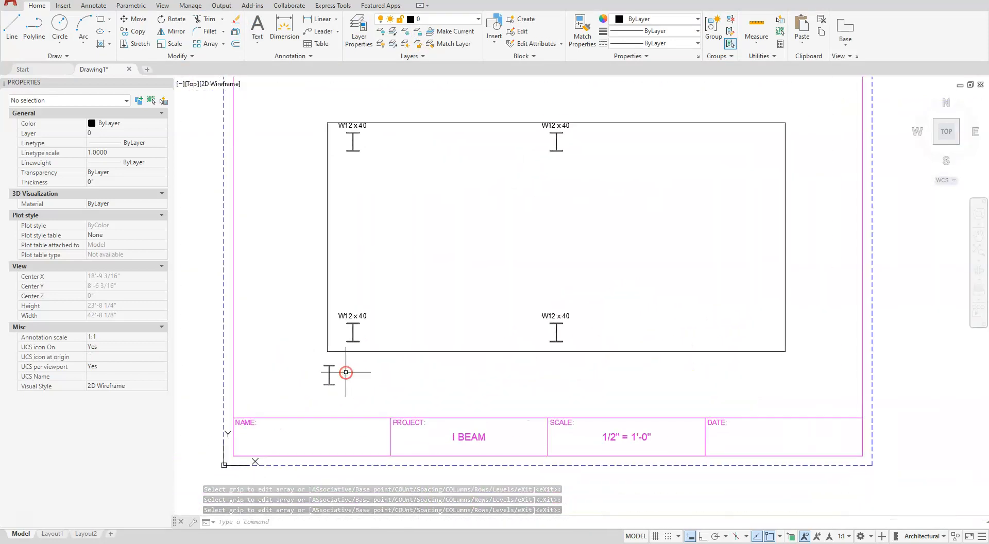
pyautogui.scroll(6, 330, 376)
pyautogui.click(317, 423)
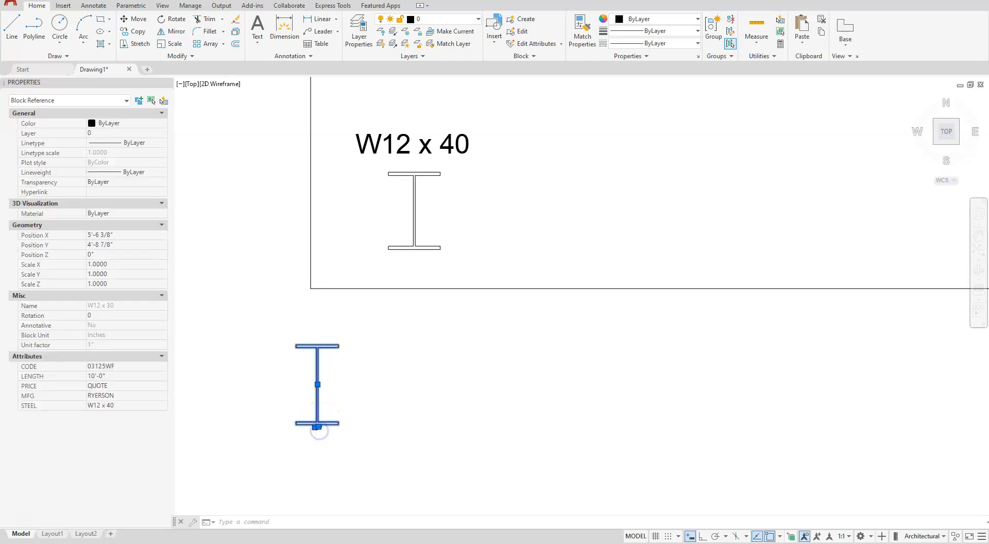
pyautogui.scroll(8, 316, 423)
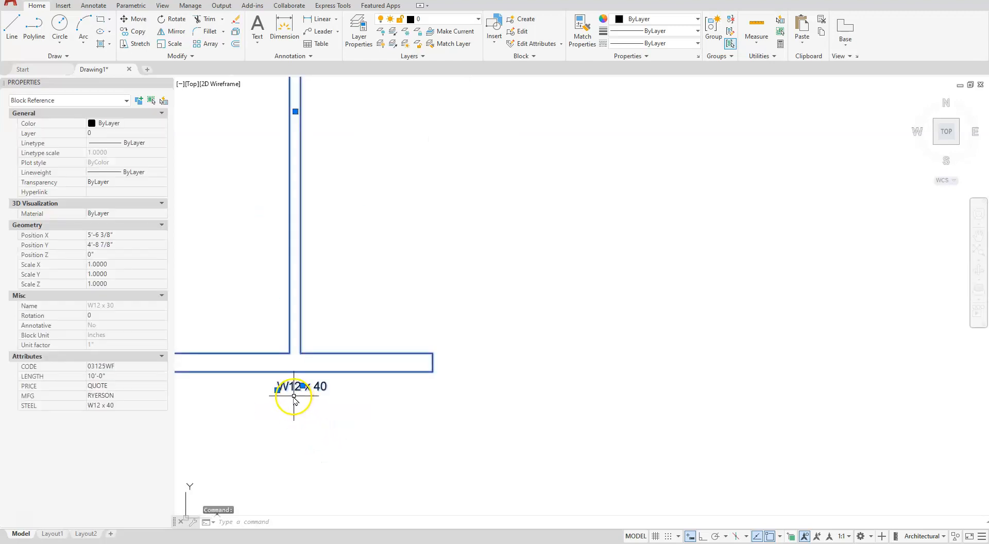
pyautogui.press('Return')
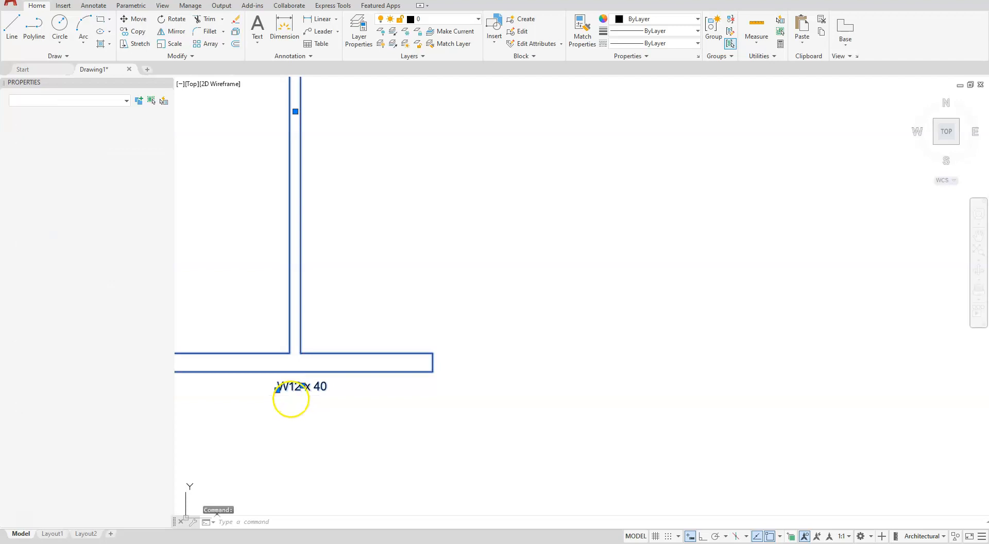
pyautogui.doubleClick(291, 399)
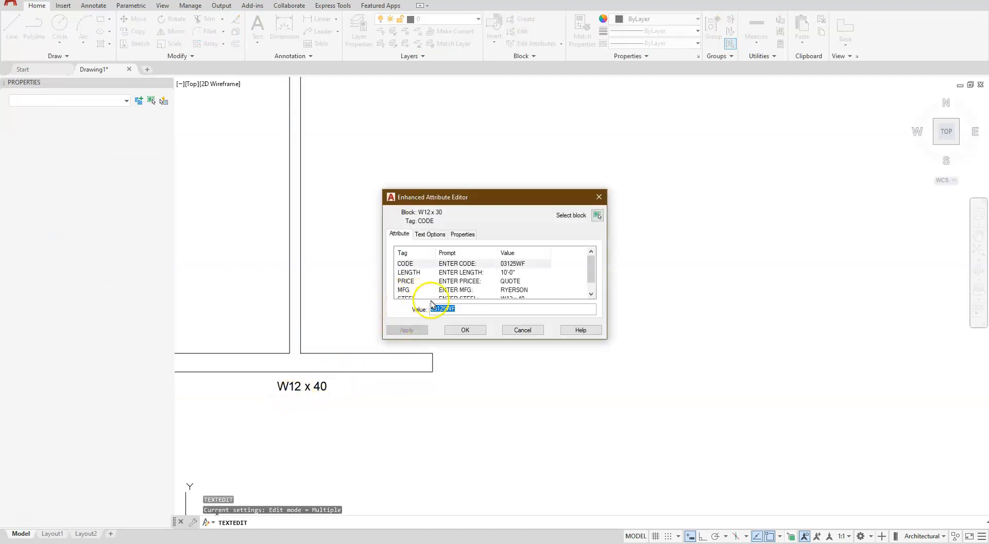
# Increase the text height of the W12 x 30 block's STEEL attribute to match the other beam labels and accept the change
pyautogui.click(432, 234)
pyautogui.click(400, 234)
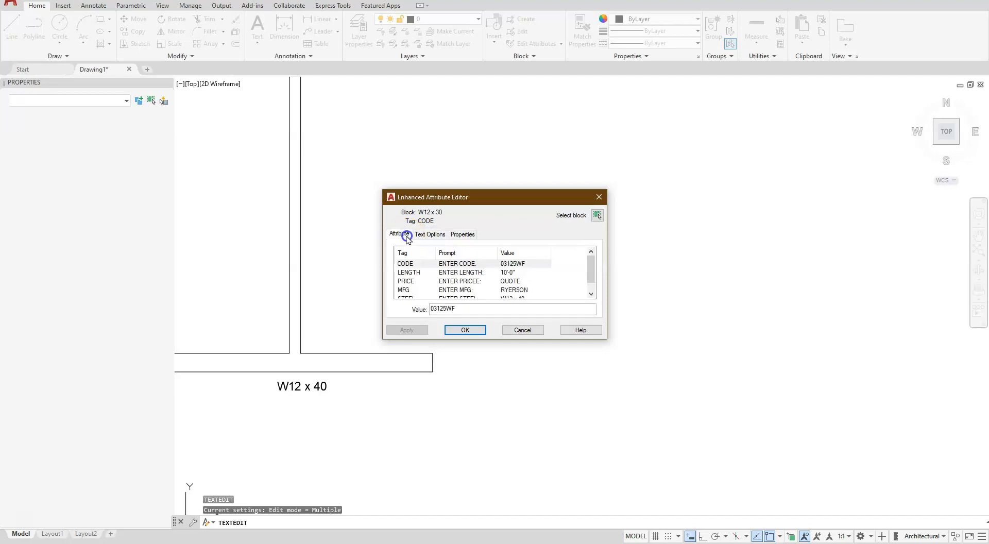
pyautogui.scroll(-1, 464, 281)
pyautogui.click(447, 290)
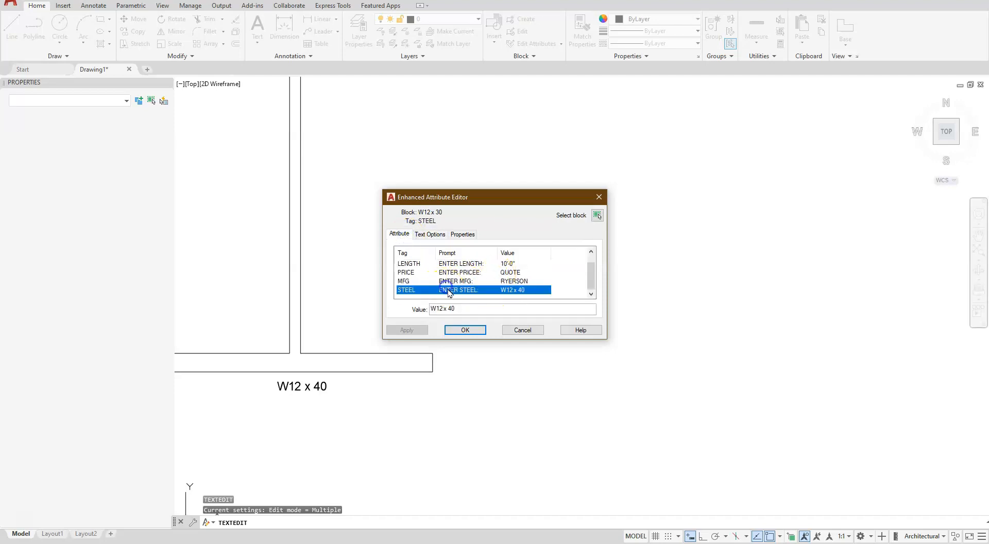
pyautogui.click(422, 235)
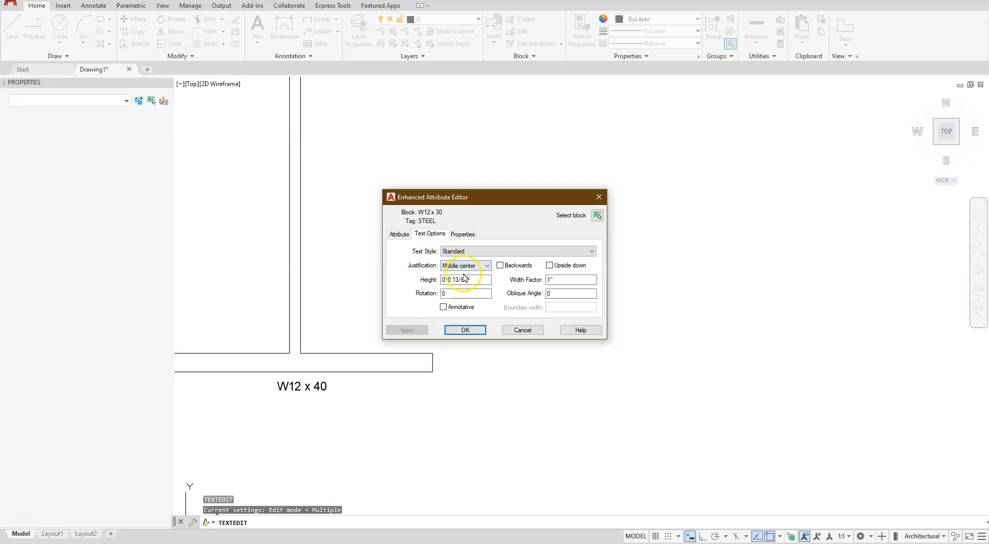
pyautogui.moveTo(478, 280); pyautogui.dragTo(430, 280)
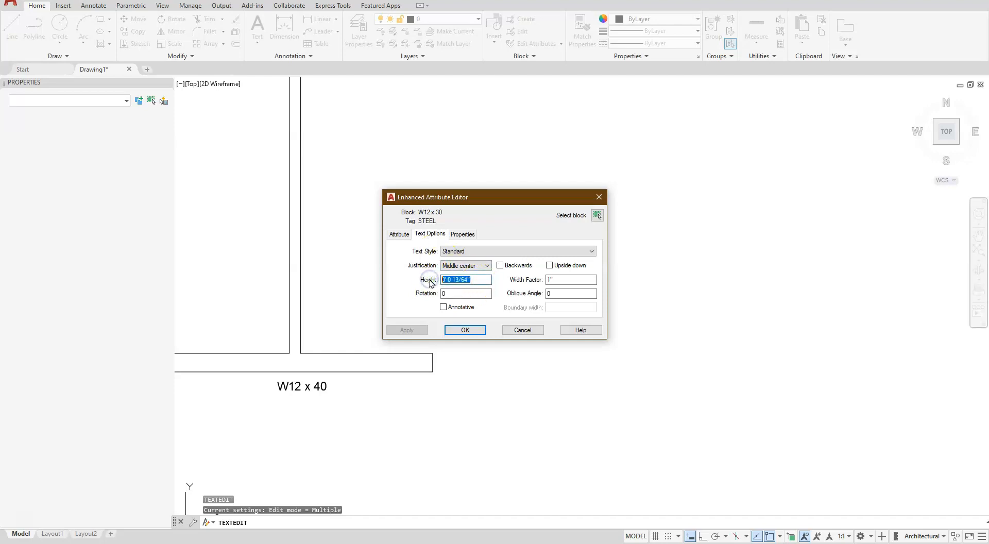
pyautogui.click(465, 330)
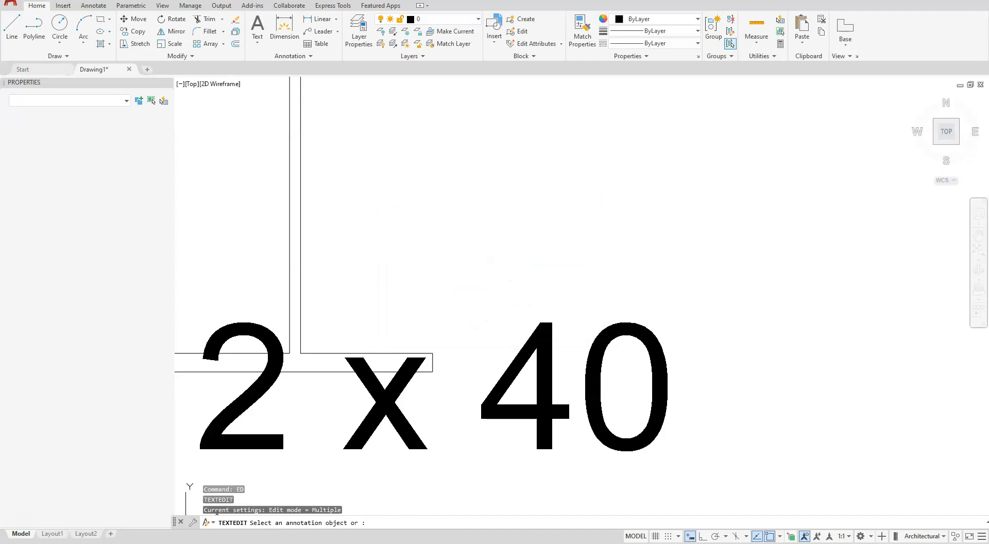
pyautogui.scroll(-5, 456, 335)
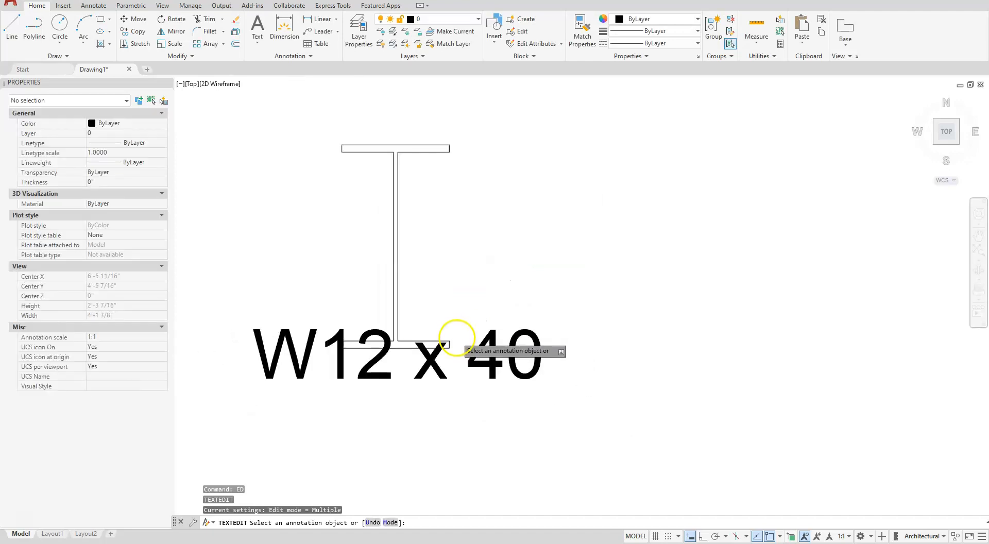
# Finish text editing and move the STEEL label of the W12 x 30 block below the rectangle to just above its beam
pyautogui.press('Escape')
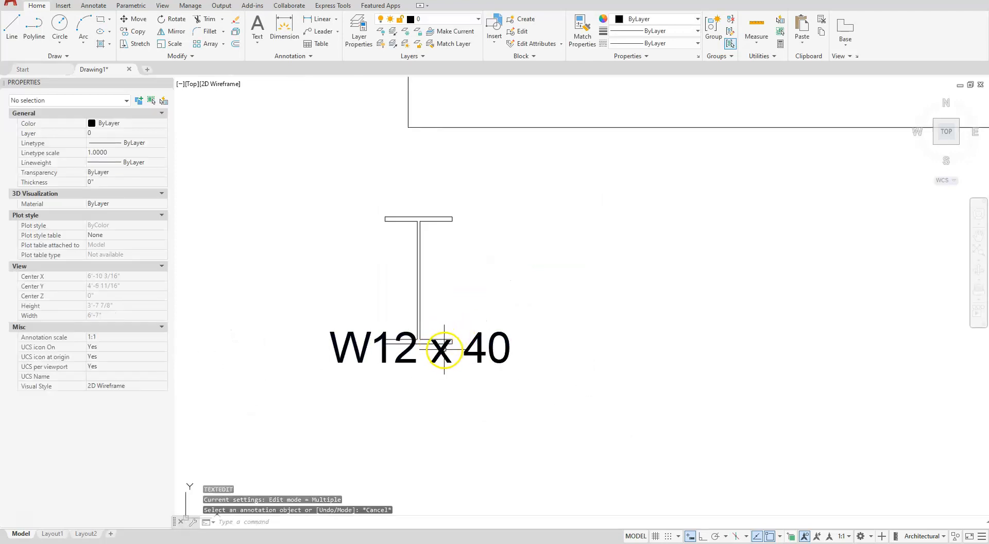
pyautogui.click(438, 347)
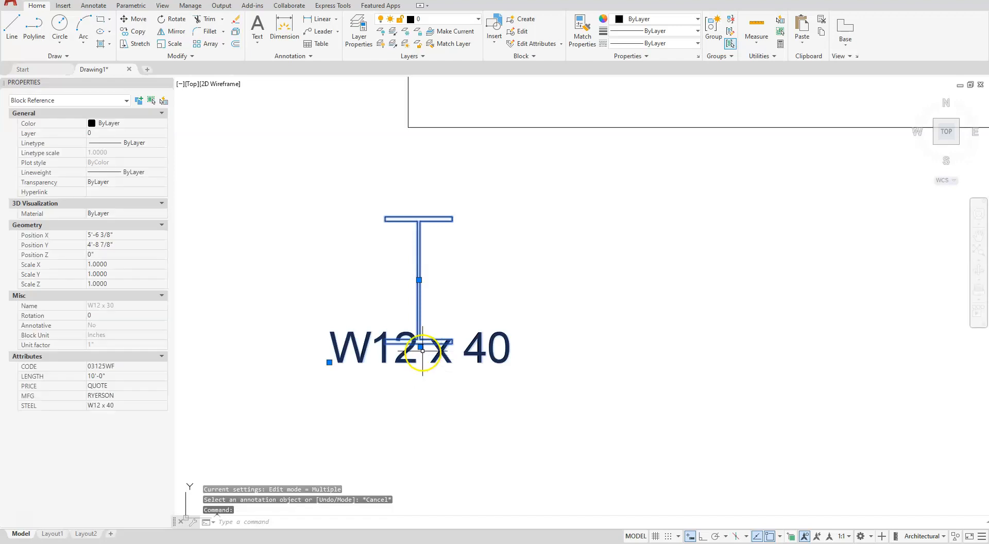
pyautogui.click(420, 347)
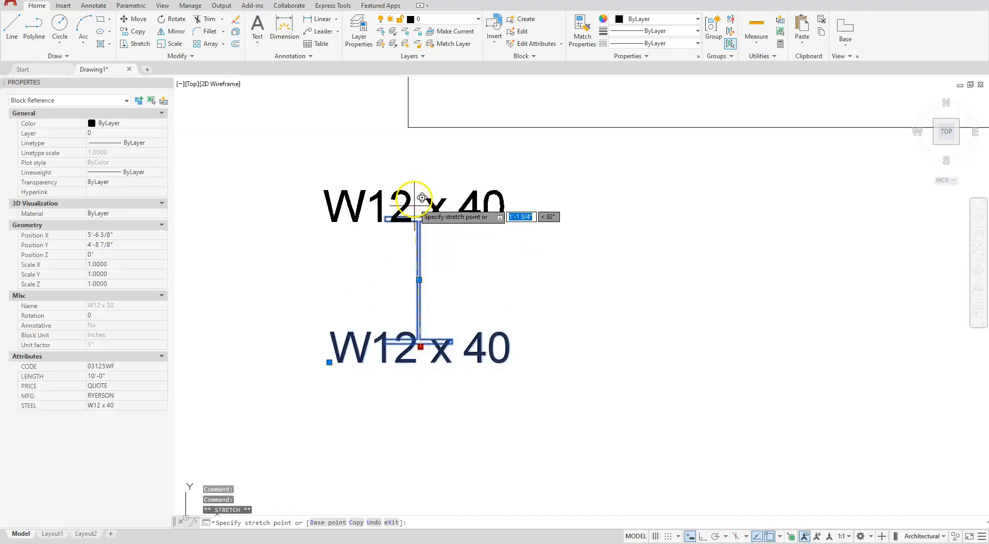
pyautogui.scroll(-5, 504, 288)
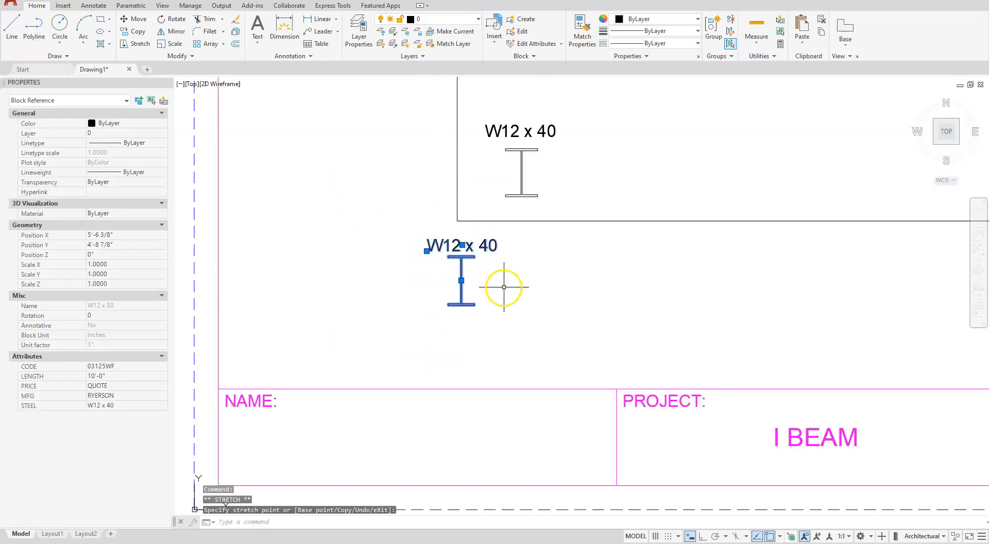
pyautogui.moveTo(521, 240); pyautogui.dragTo(484, 340, button='middle')
pyautogui.scroll(6, 536, 227)
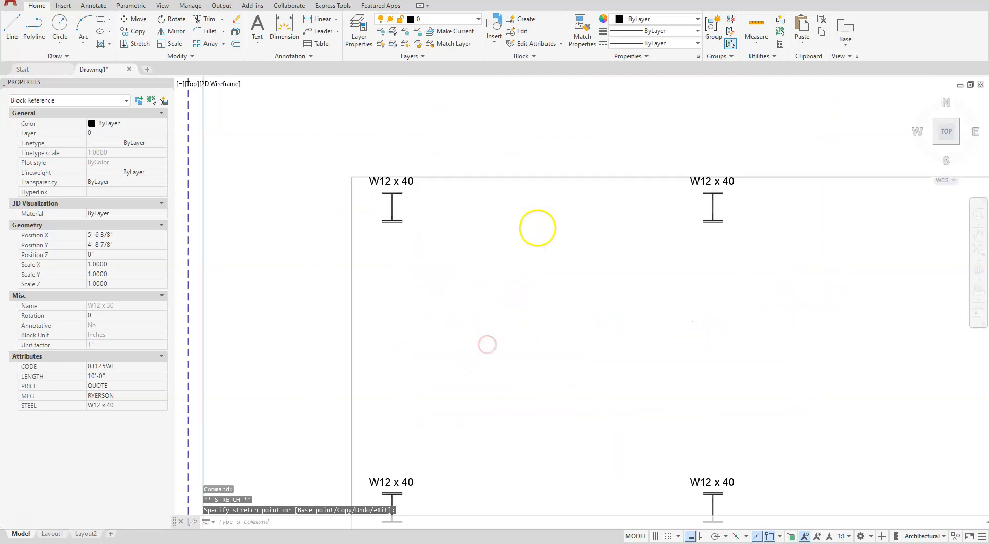
pyautogui.moveTo(539, 256); pyautogui.dragTo(503, 299, button='middle')
pyautogui.press('Escape')
pyautogui.press('Escape')
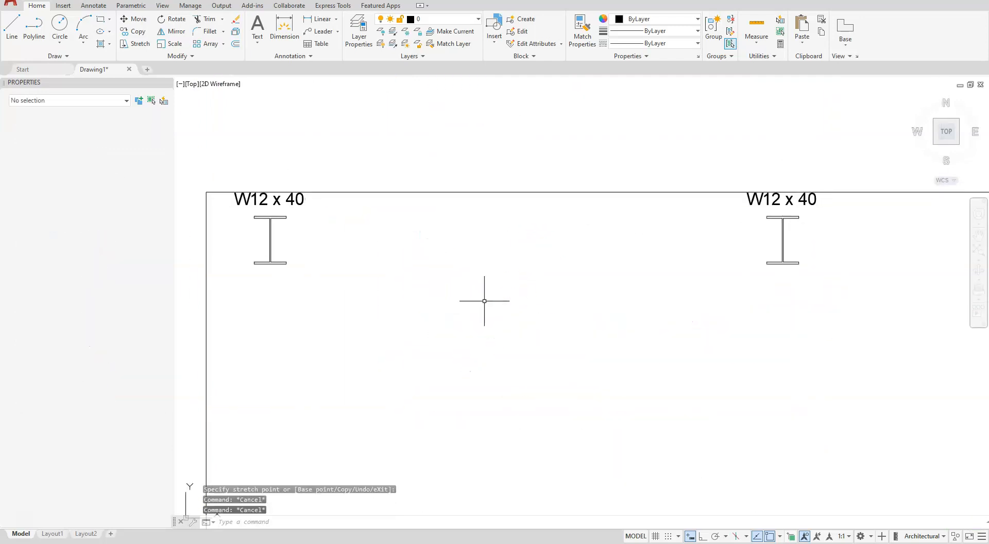
# Move the W12 x 40 labels of the two upper beams in the rectangle from above to just below their beams
pyautogui.click(292, 204)
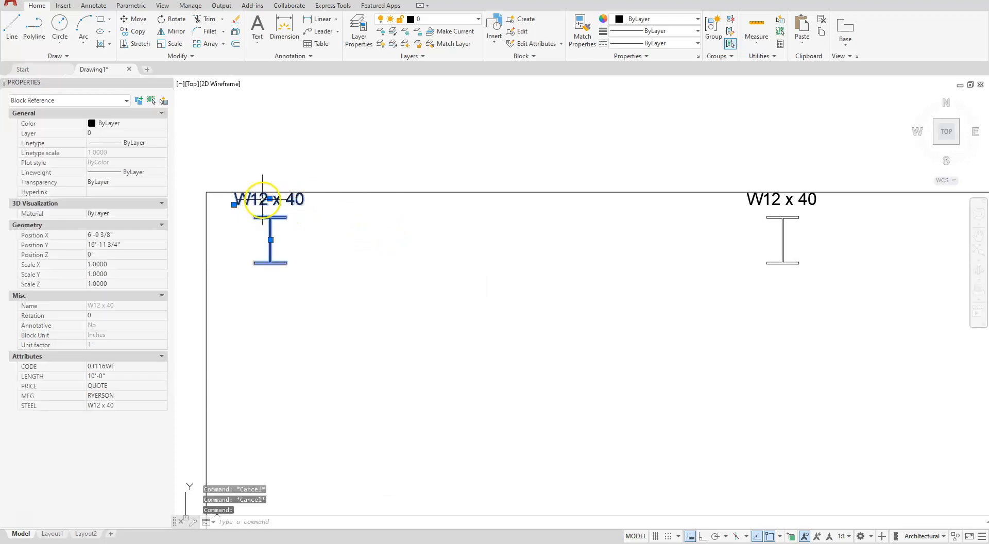
pyautogui.click(269, 198)
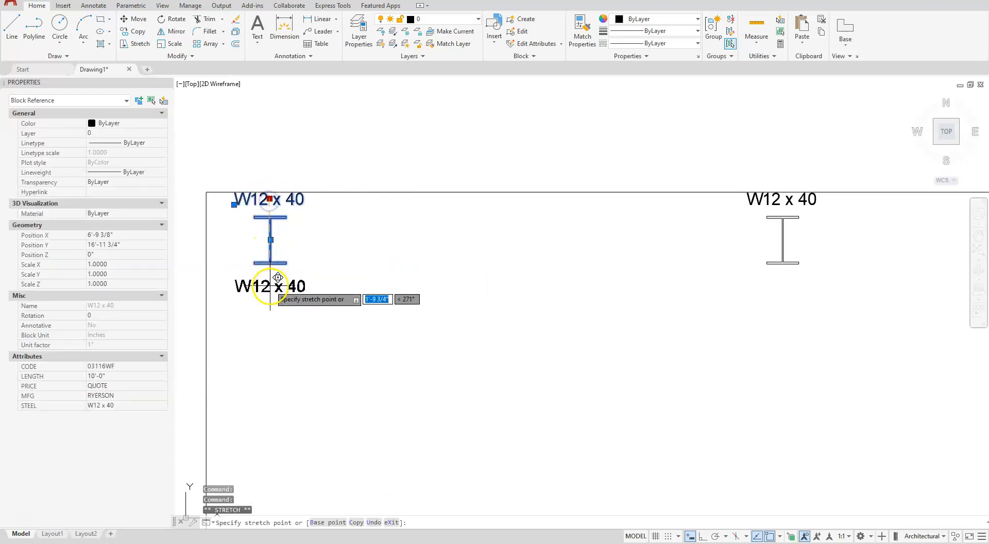
pyautogui.click(267, 278)
pyautogui.click(762, 196)
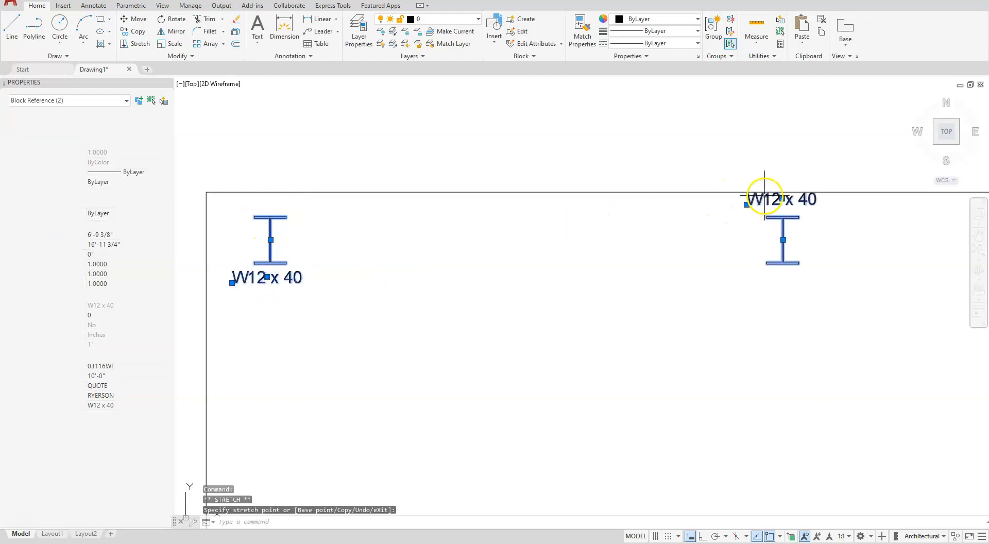
pyautogui.click(784, 199)
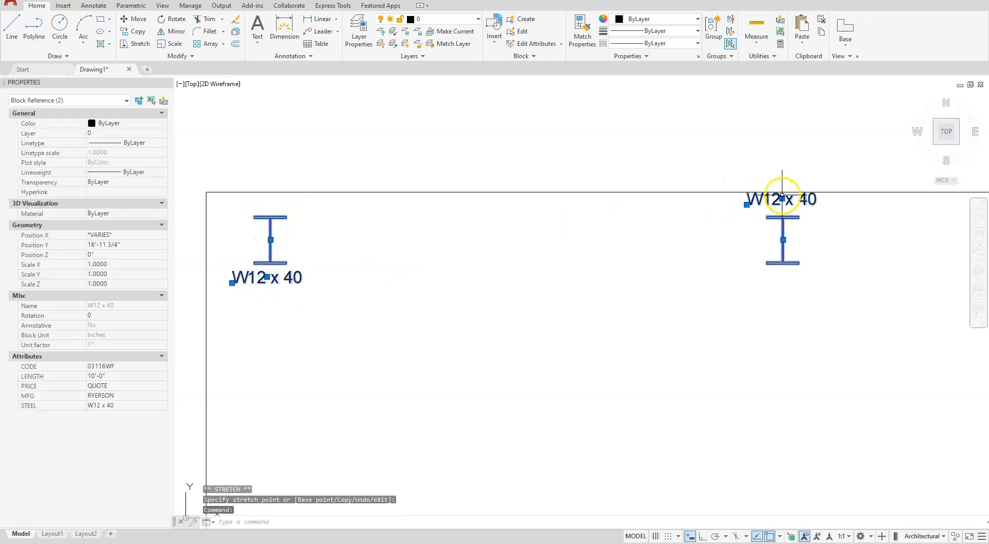
pyautogui.click(783, 199)
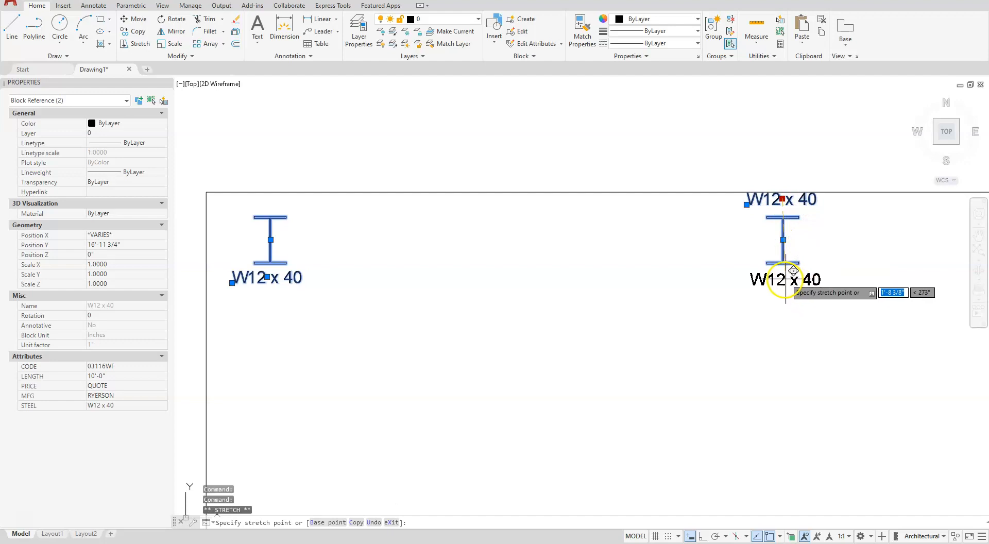
pyautogui.click(783, 281)
pyautogui.scroll(-5, 651, 277)
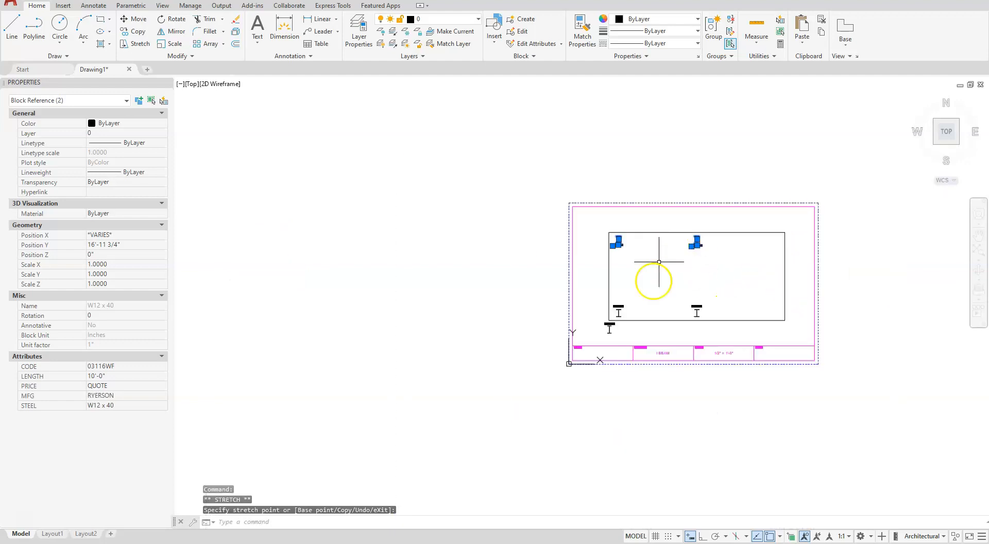
pyautogui.scroll(2, 638, 321)
pyautogui.press('Escape')
pyautogui.moveTo(696, 336); pyautogui.dragTo(544, 353, button='middle')
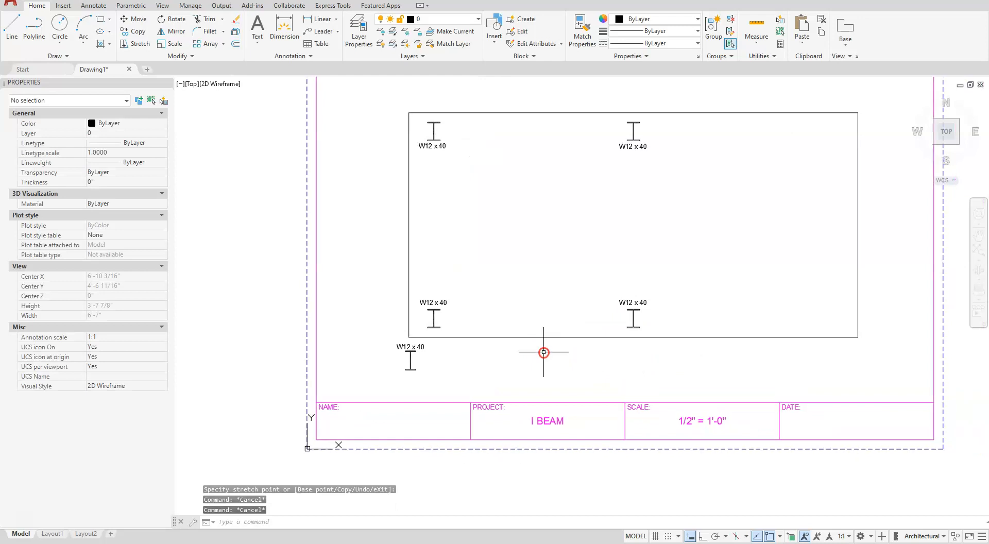
# Draw a vertical construction line offset 1'-4" inward from the rectangle's left edge
pyautogui.click(62, 58)
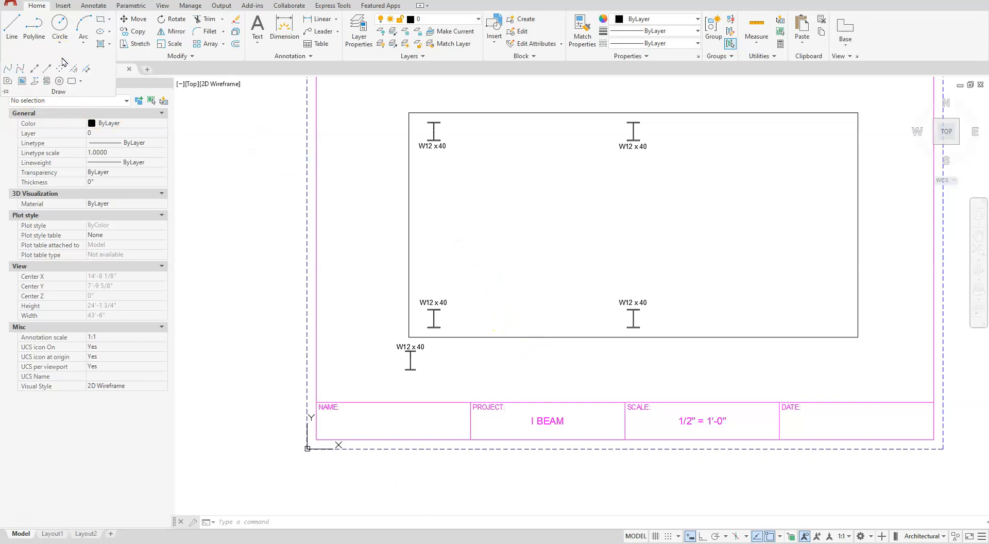
pyautogui.click(34, 69)
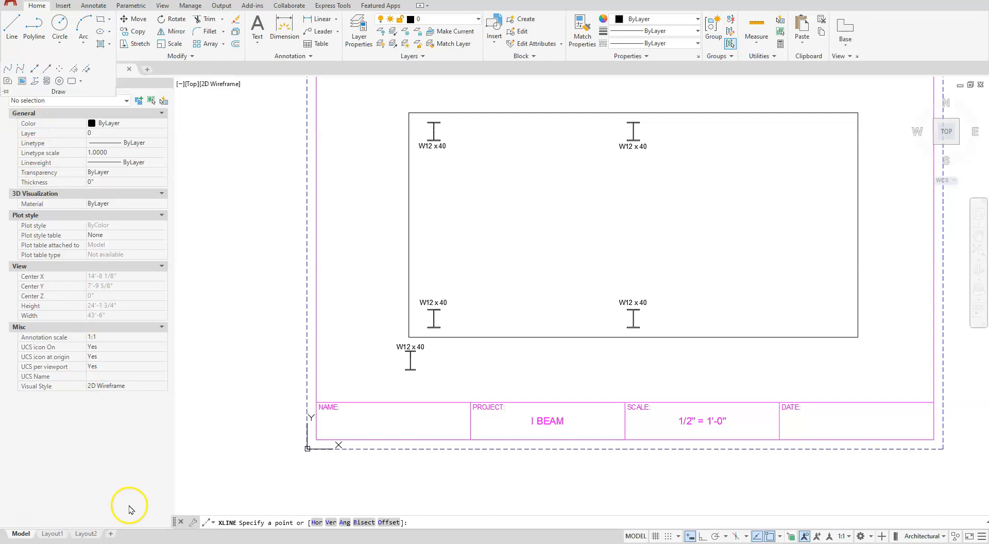
pyautogui.click(390, 522)
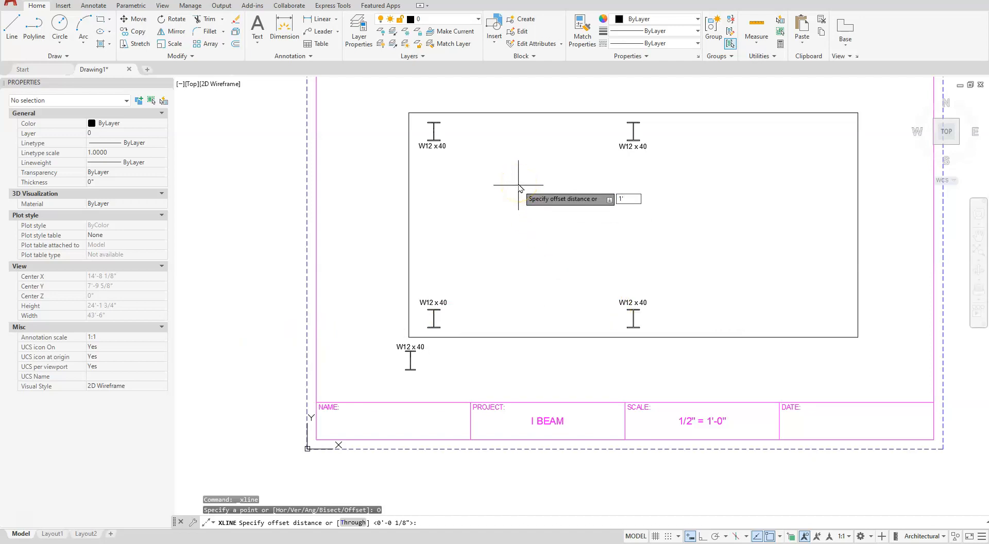
pyautogui.press('Return')
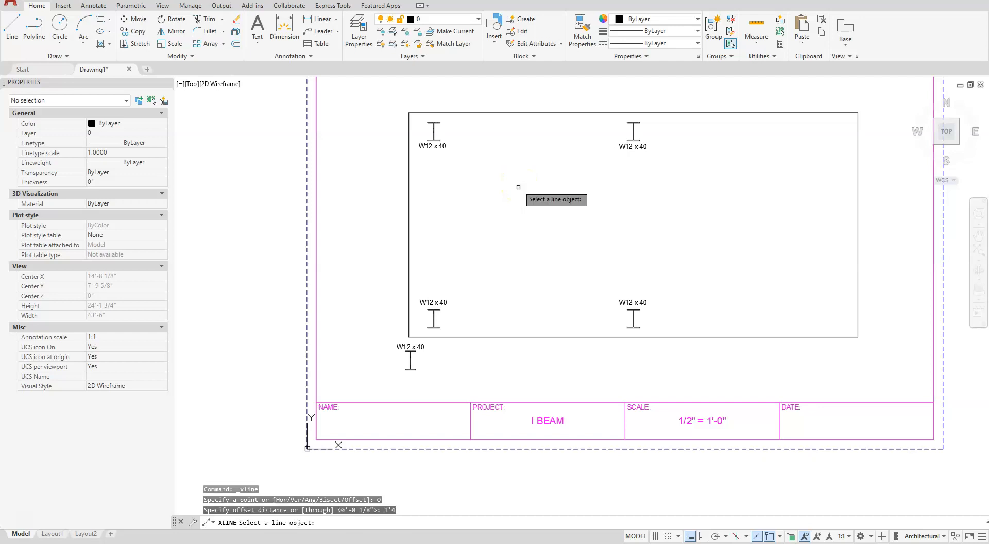
pyautogui.click(409, 253)
pyautogui.click(495, 236)
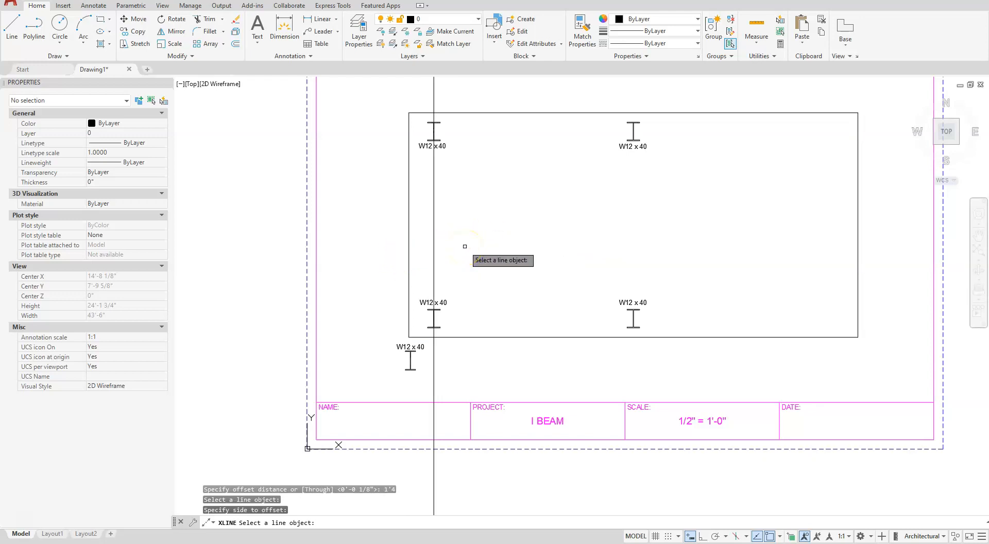
pyautogui.press('Escape')
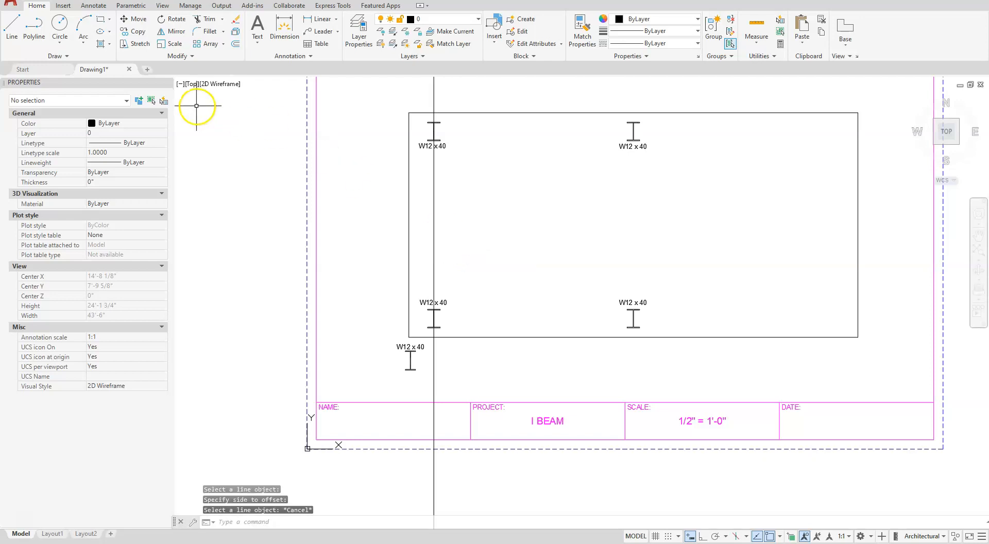
# Add two more vertical construction lines, each offset 10'-8" to the right of the previous one
pyautogui.click(62, 56)
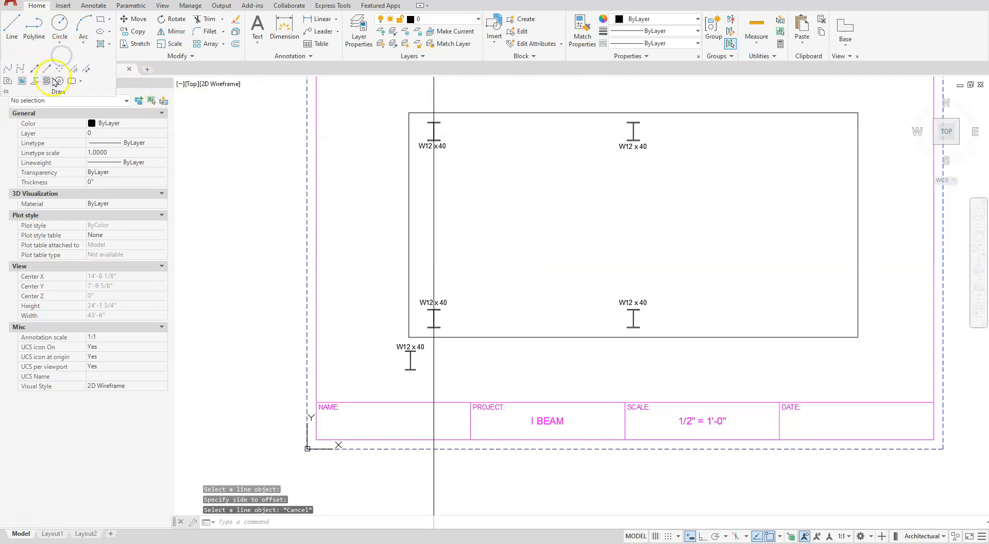
pyautogui.click(34, 72)
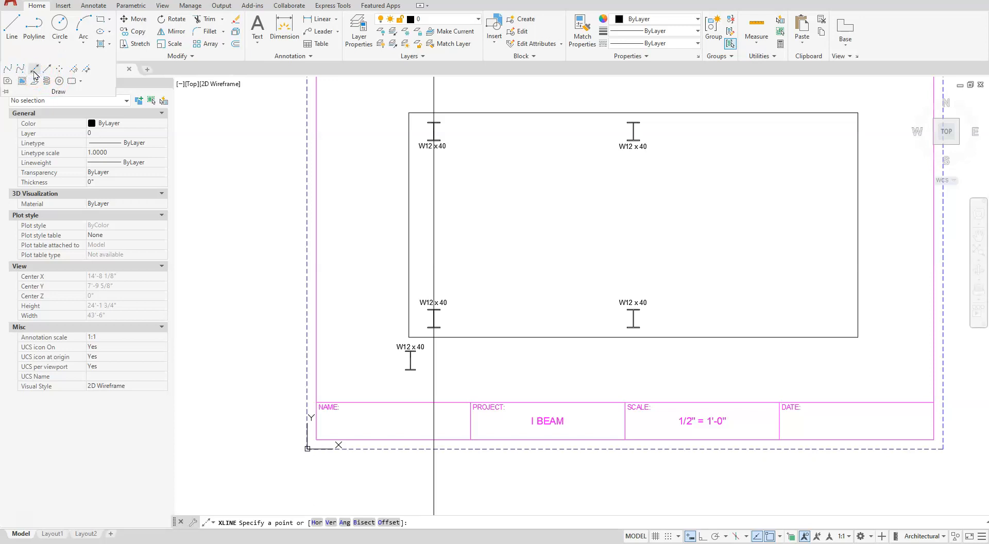
pyautogui.click(385, 523)
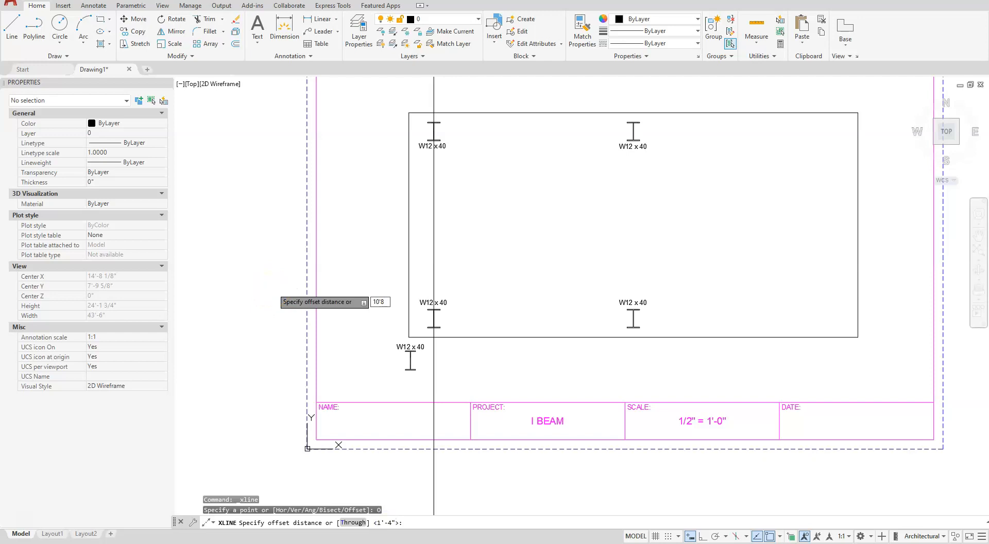
pyautogui.press('Return')
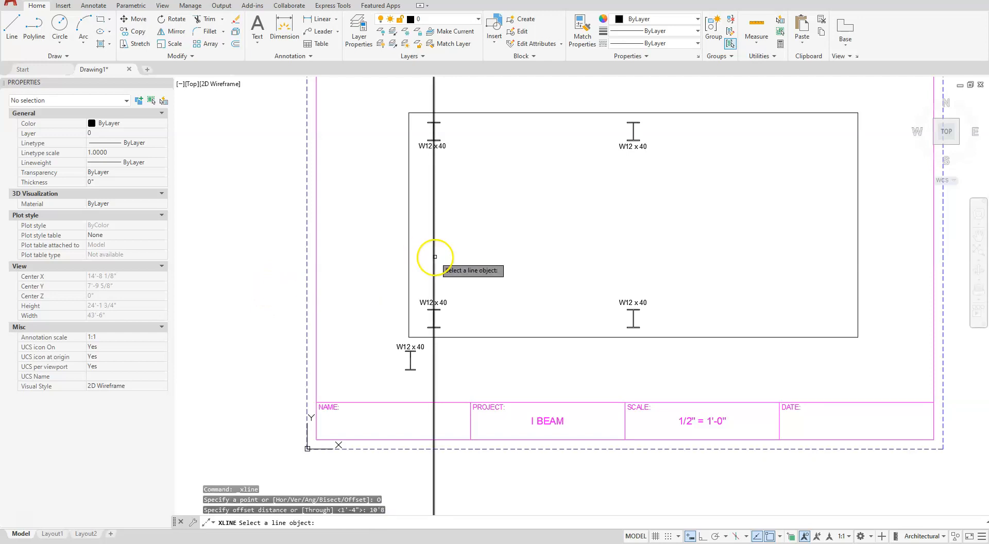
pyautogui.click(434, 257)
pyautogui.click(678, 222)
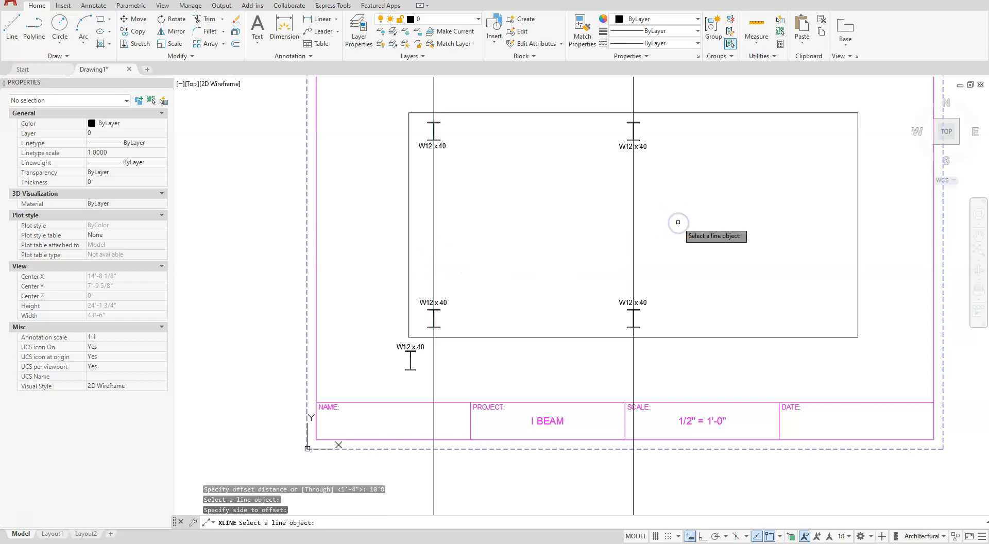
pyautogui.click(634, 231)
pyautogui.click(741, 224)
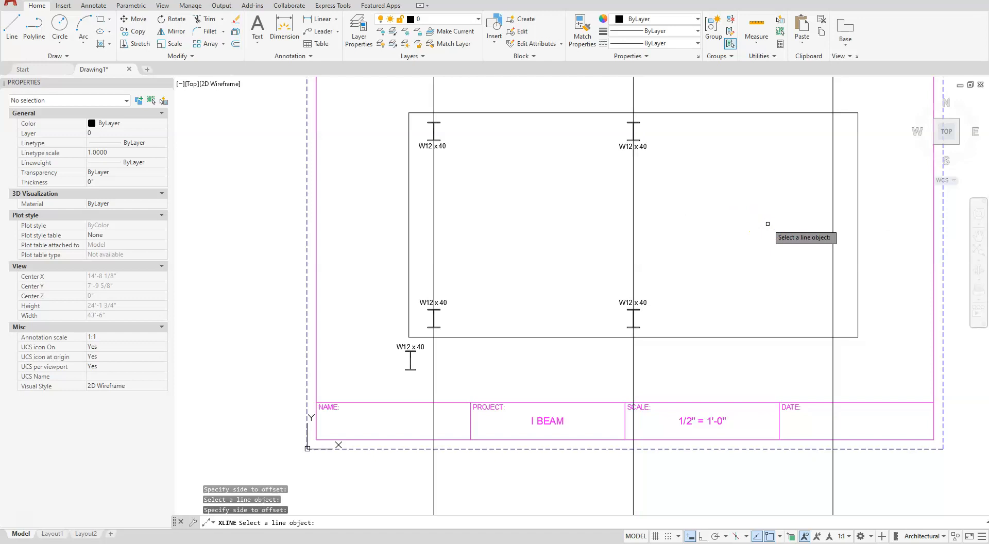
pyautogui.press('Escape')
pyautogui.press('Escape')
pyautogui.press('Escape')
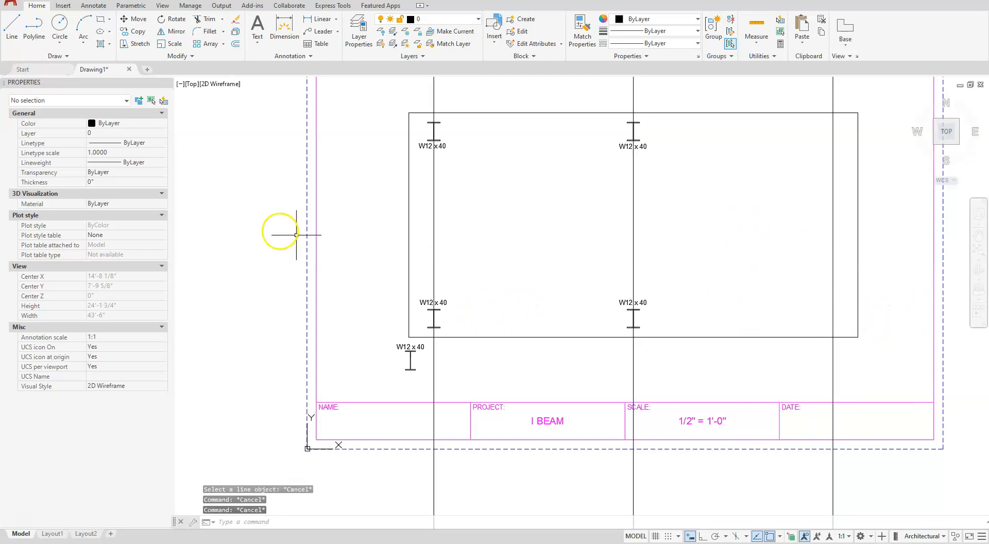
# Draw a horizontal construction line through the web midpoint of the lower-left W12 x 40 beam inside the rectangle
pyautogui.click(58, 56)
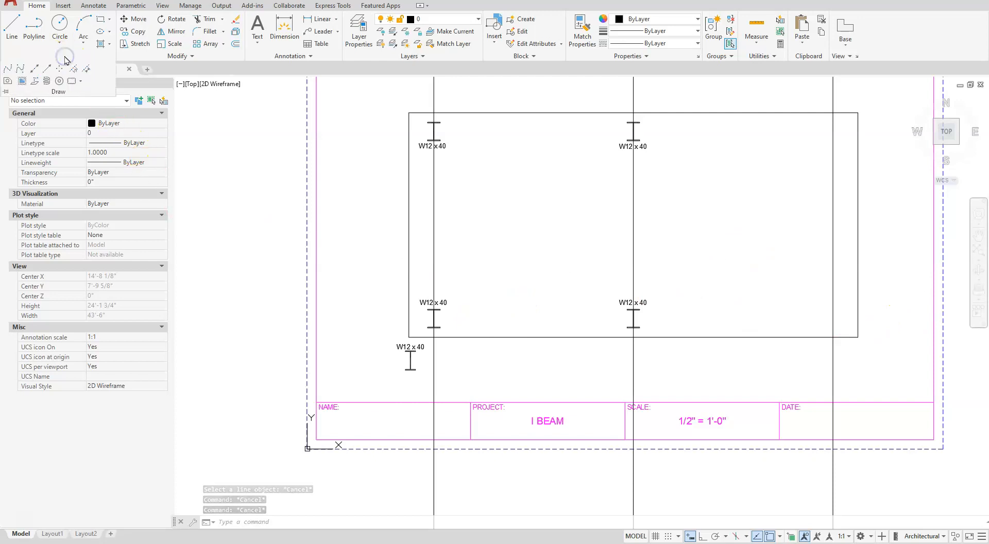
pyautogui.click(34, 70)
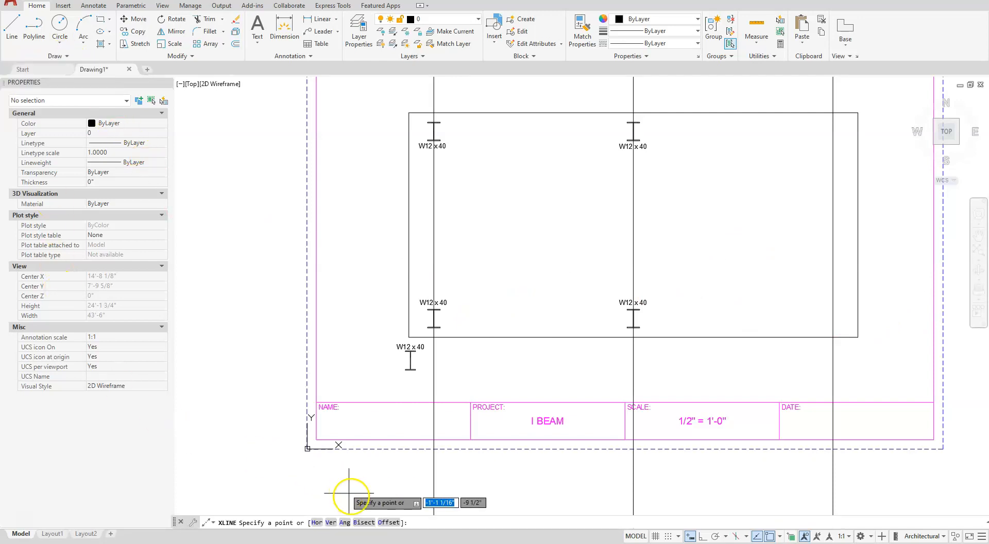
pyautogui.click(317, 524)
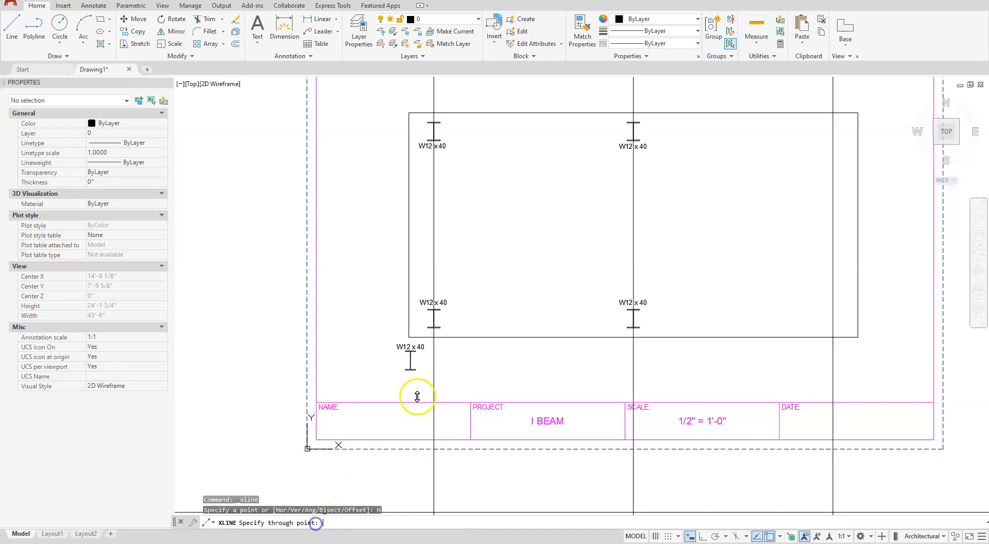
pyautogui.scroll(2, 438, 308)
pyautogui.scroll(3, 438, 308)
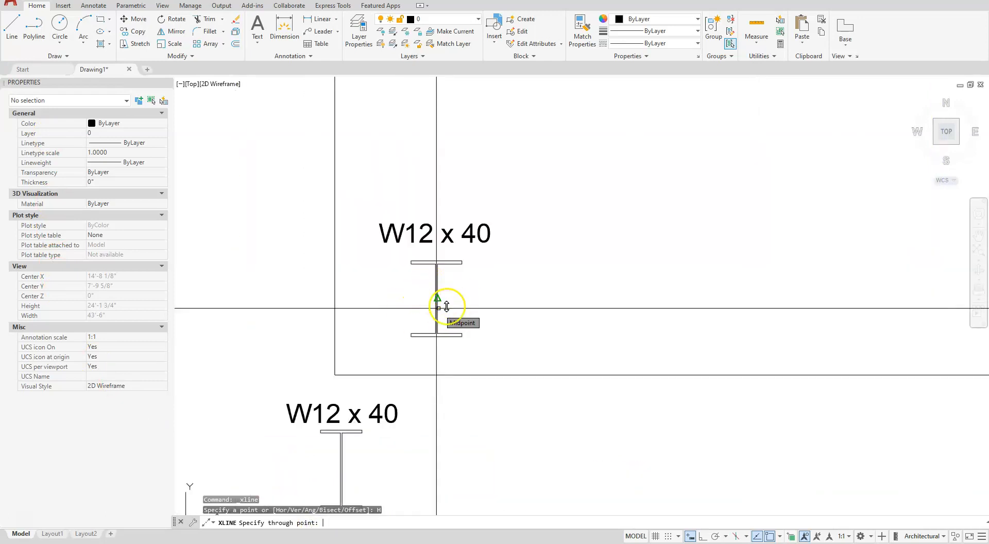
pyautogui.scroll(3, 438, 303)
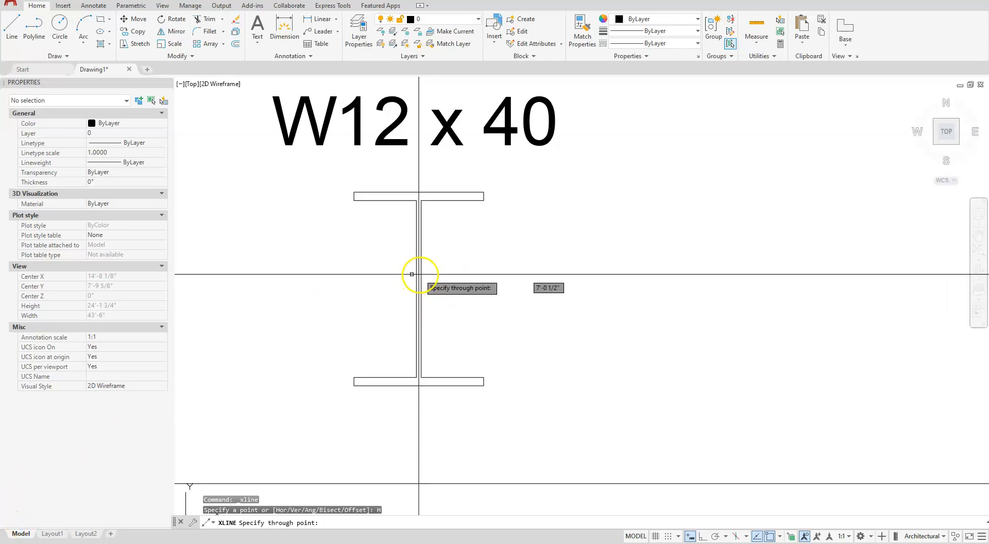
pyautogui.click(421, 290)
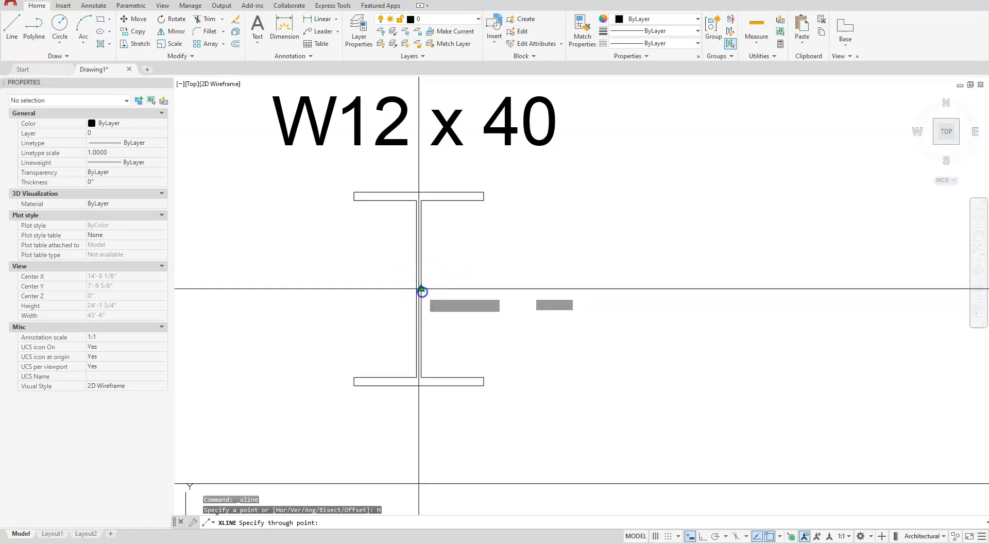
pyautogui.scroll(-12, 531, 319)
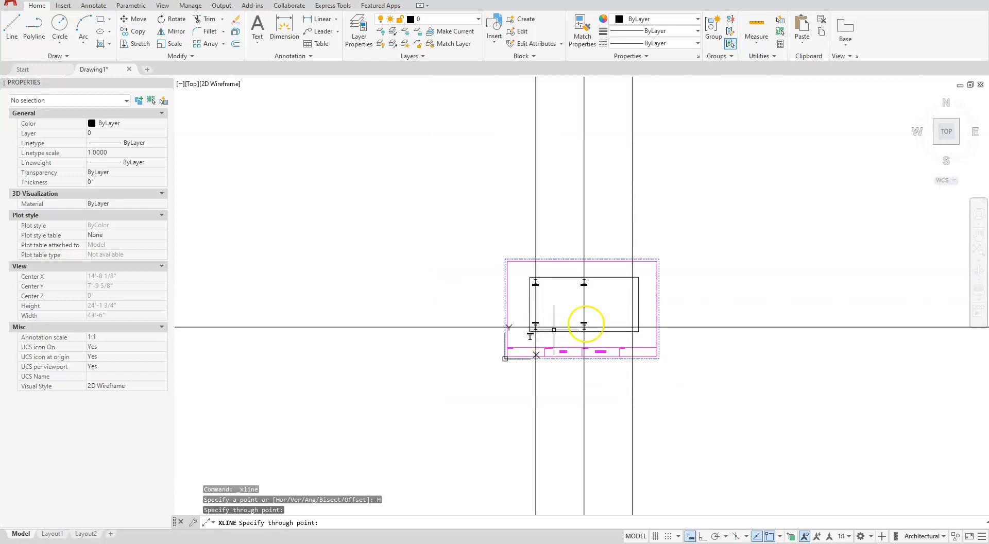
pyautogui.press('Escape')
pyautogui.press('Escape')
pyautogui.scroll(3, 639, 335)
pyautogui.scroll(4, 642, 335)
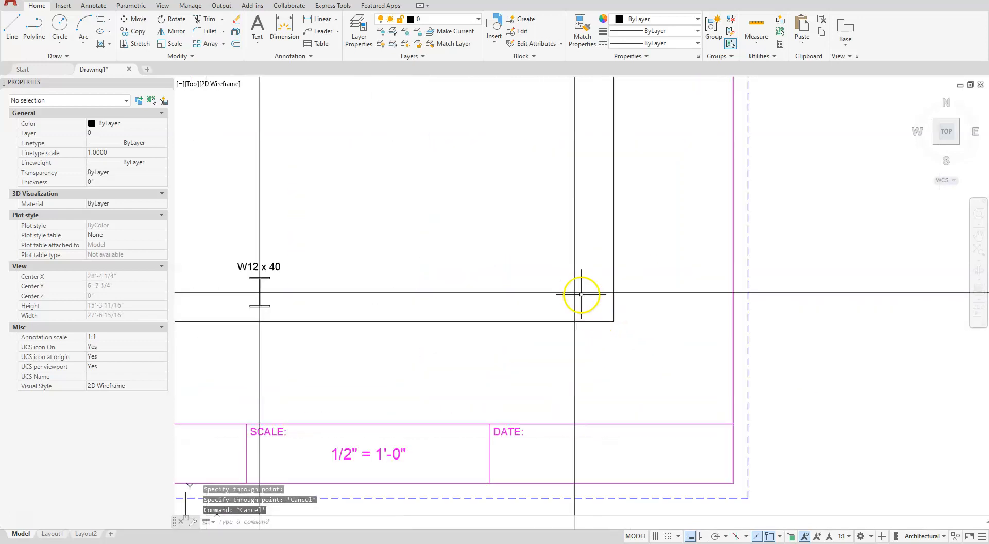
pyautogui.scroll(-5, 442, 310)
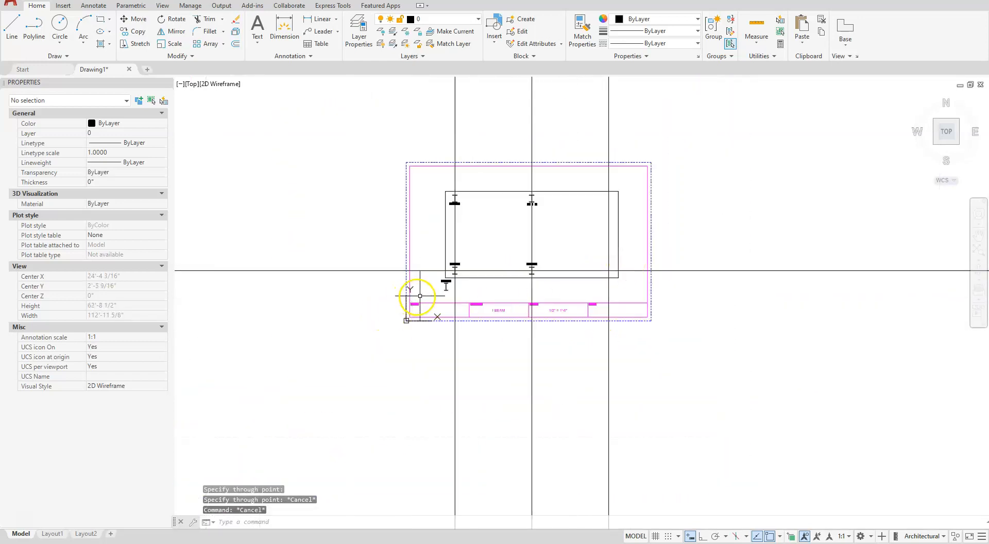
# Move the spare W12 x 40 beam below the rectangle, by its web midpoint, to the intersection of the rightmost vertical and horizontal construction lines
pyautogui.scroll(5, 446, 283)
pyautogui.click(500, 291)
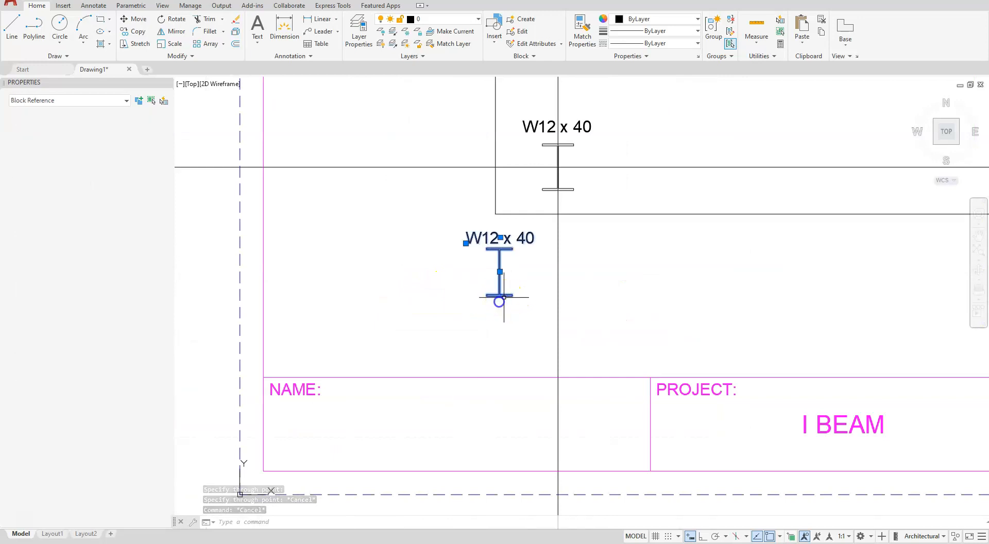
pyautogui.click(500, 272)
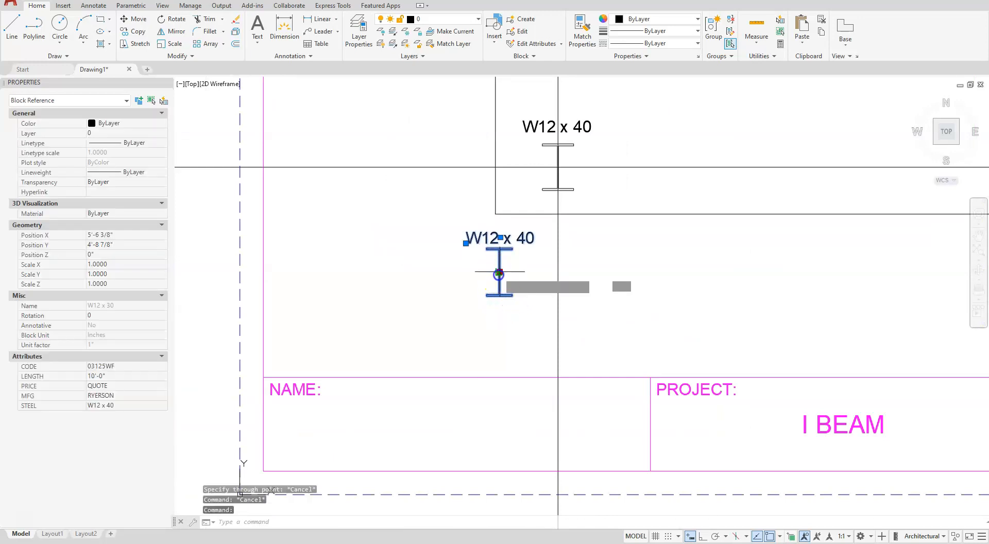
pyautogui.scroll(-8, 474, 327)
pyautogui.scroll(8, 611, 286)
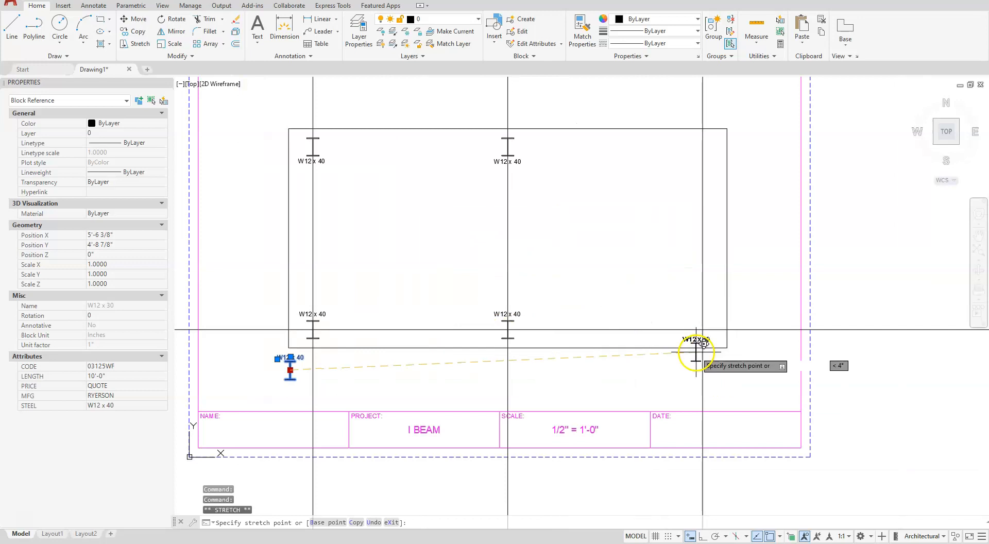
pyautogui.click(710, 307)
pyautogui.scroll(-6, 686, 353)
pyautogui.scroll(2, 678, 366)
pyautogui.scroll(-2, 677, 364)
pyautogui.press('Escape')
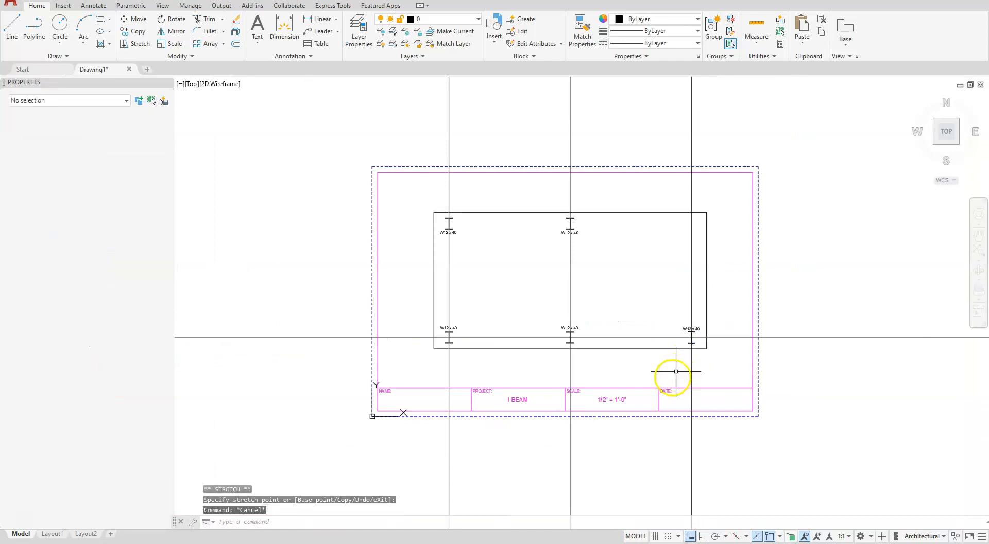
pyautogui.press('Escape')
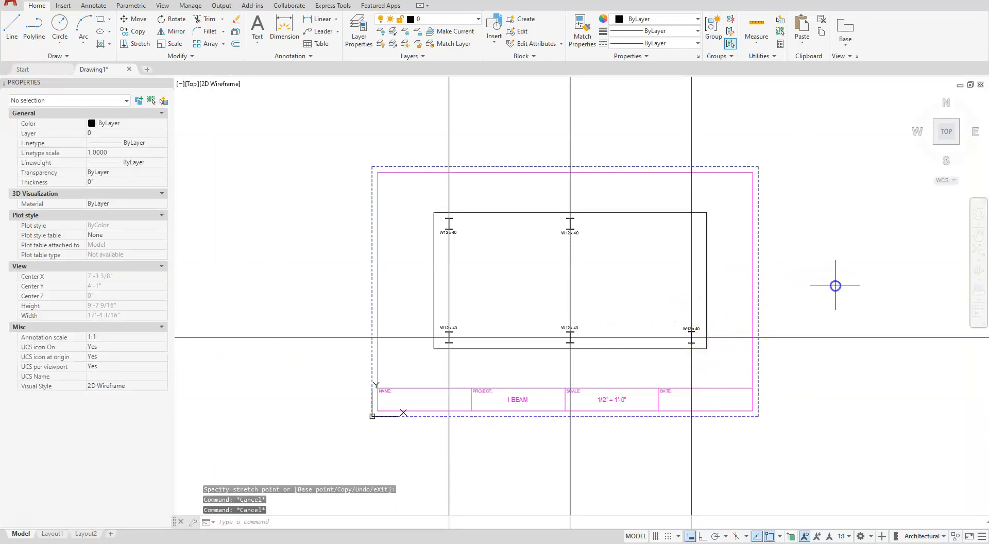
# Delete the horizontal and all three vertical construction lines
pyautogui.click(835, 285)
pyautogui.click(819, 401)
pyautogui.click(730, 470)
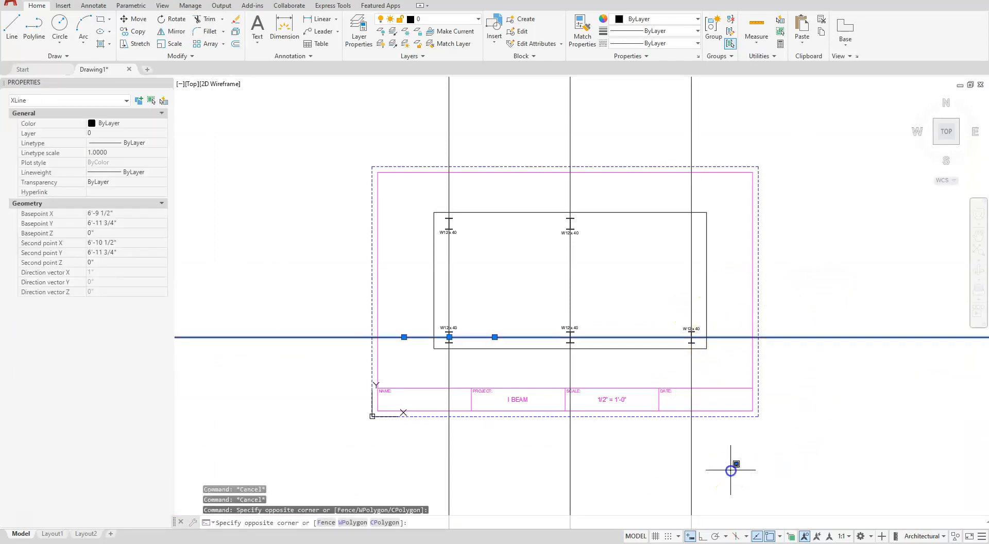
pyautogui.click(387, 494)
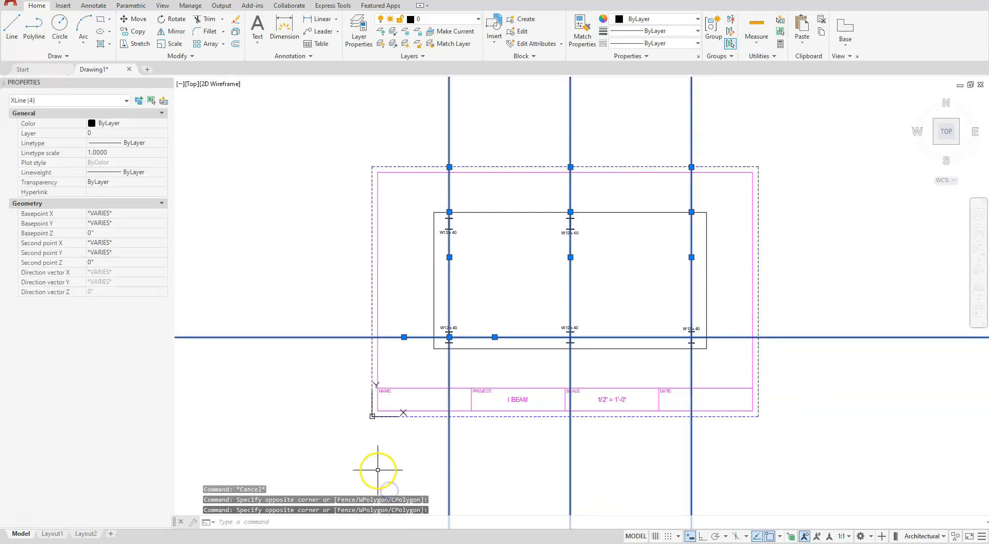
pyautogui.press('Delete')
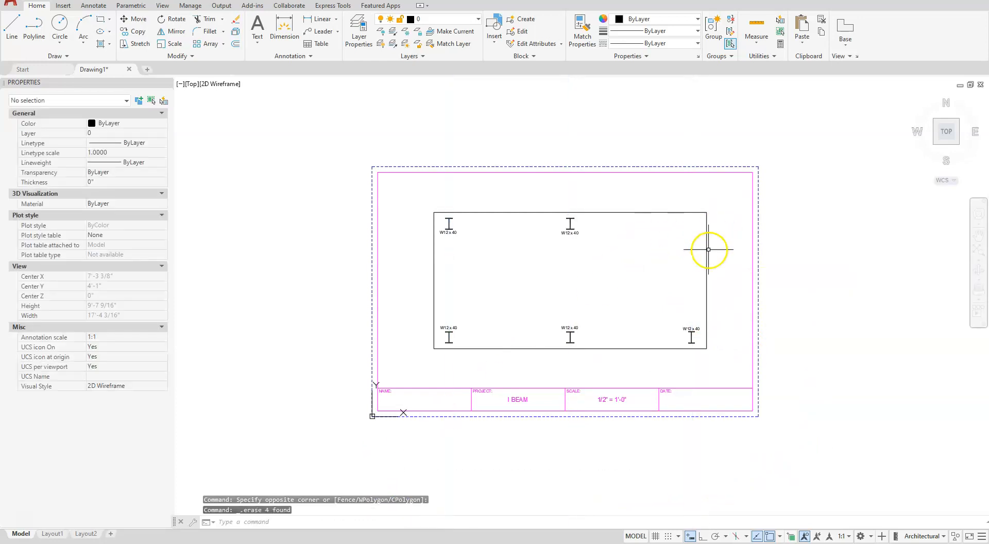
# Copy the lower-right W12 x 40 beam 10' straight up with Ortho on
pyautogui.scroll(4, 709, 250)
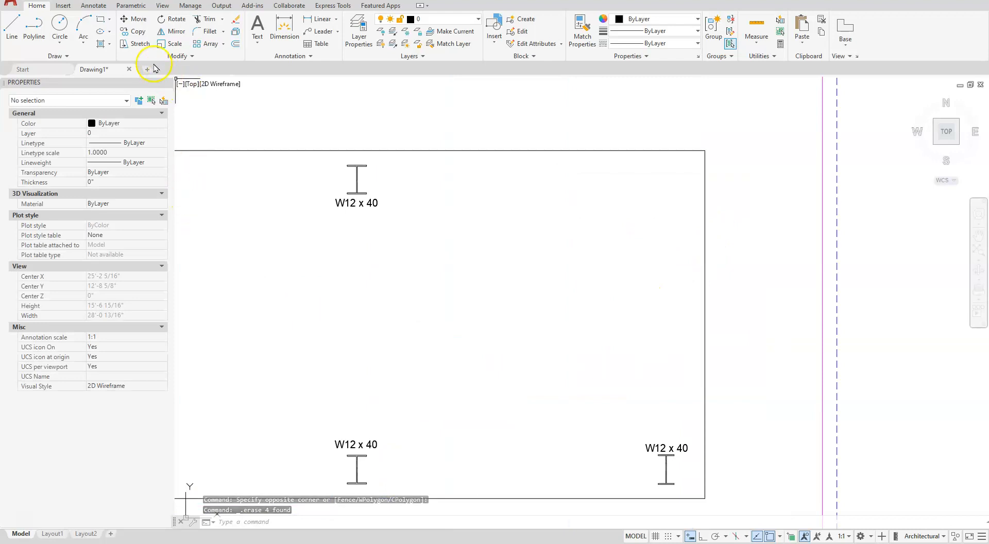
pyautogui.click(133, 31)
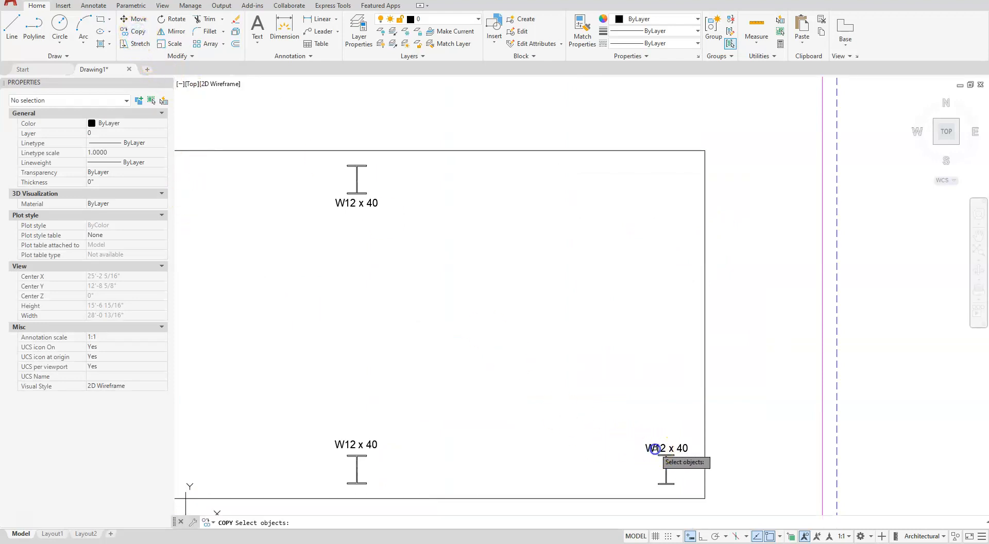
pyautogui.click(655, 449)
pyautogui.press('Return')
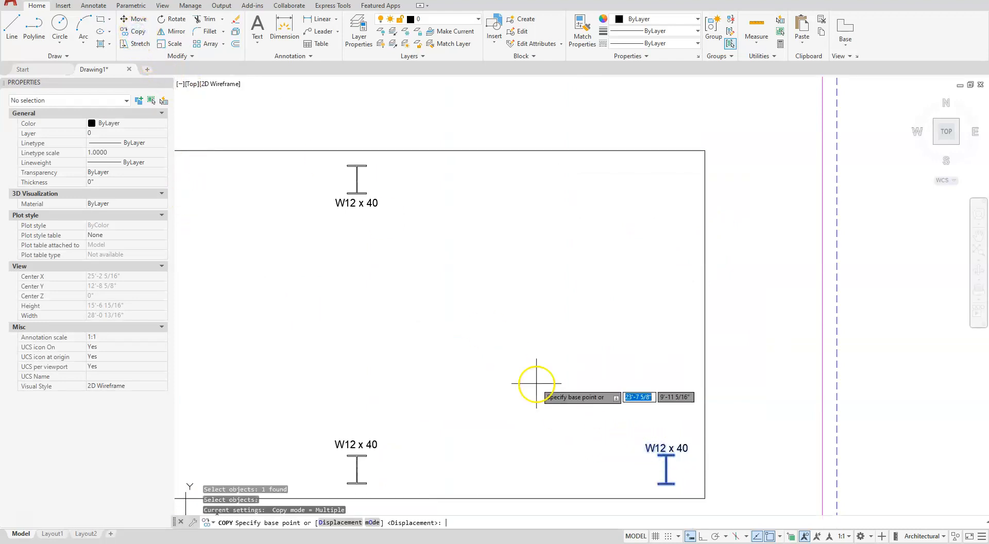
pyautogui.click(532, 431)
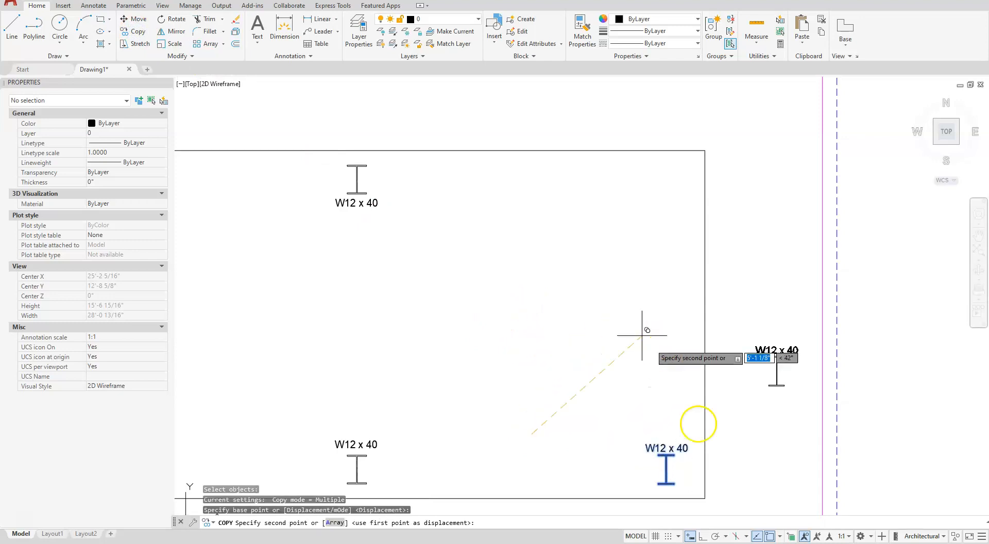
pyautogui.click(702, 537)
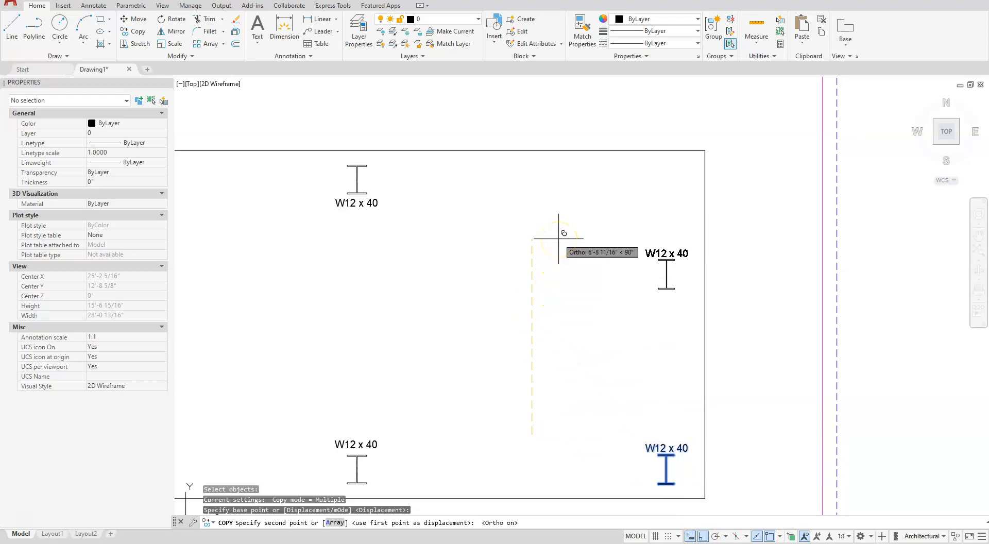
pyautogui.write('10')
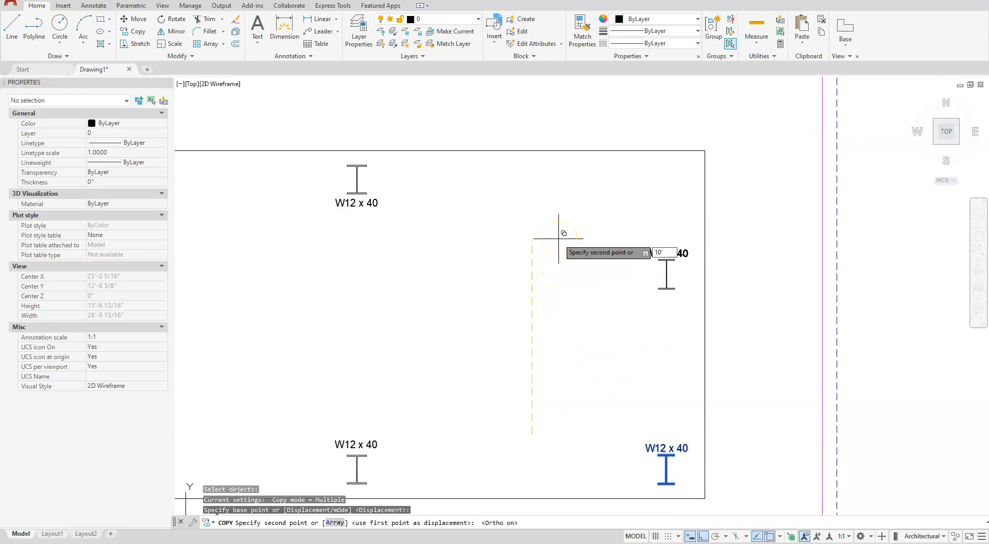
pyautogui.press('Return')
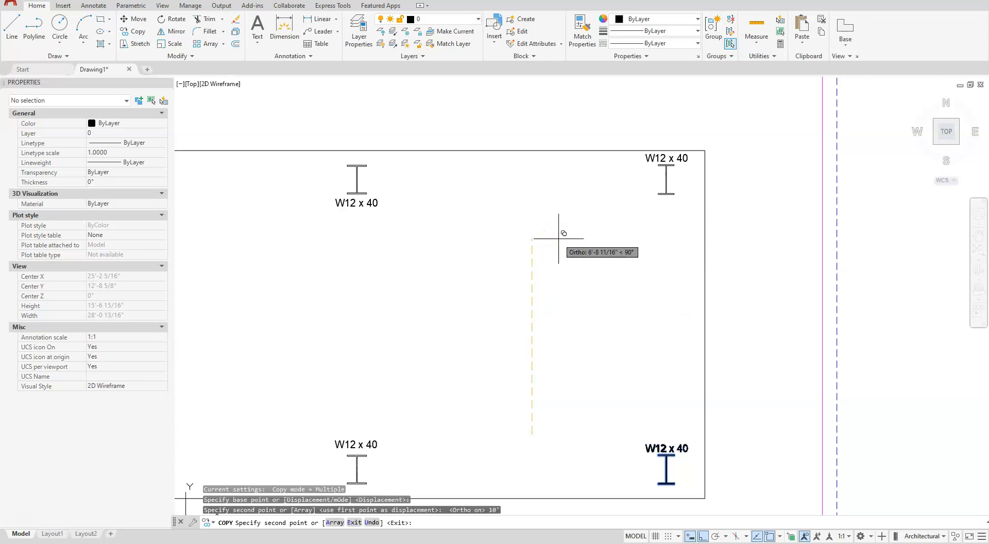
pyautogui.press('Escape')
pyautogui.press('Escape')
pyautogui.press('Escape')
# Move the W12 x 40 label of the upper-right beam from above to just below its beam
pyautogui.scroll(3, 644, 157)
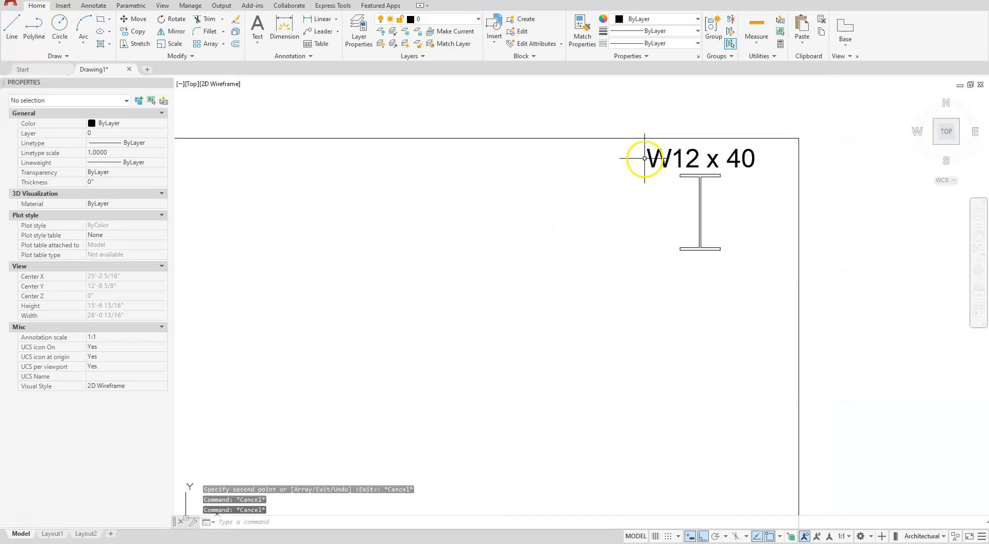
pyautogui.click(668, 165)
pyautogui.click(643, 170)
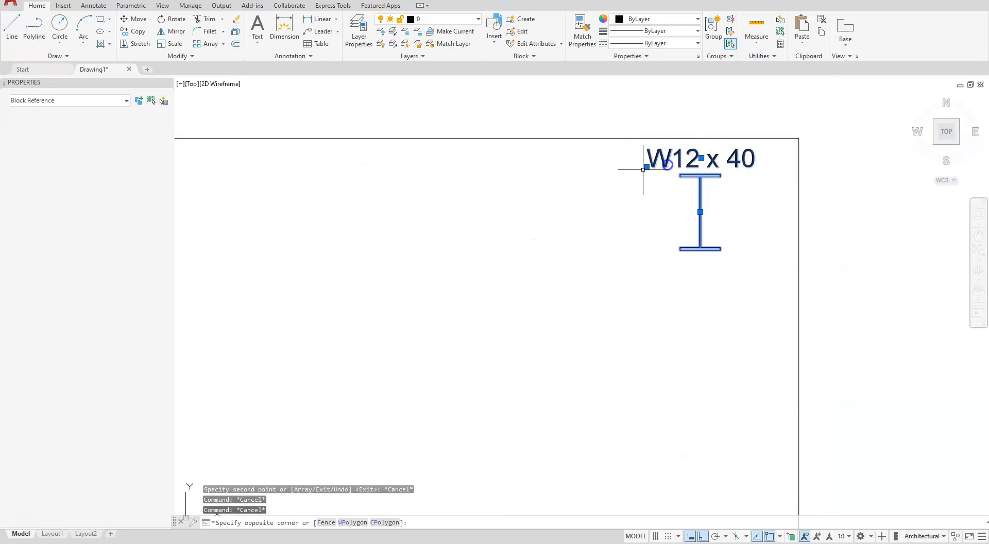
pyautogui.click(684, 154)
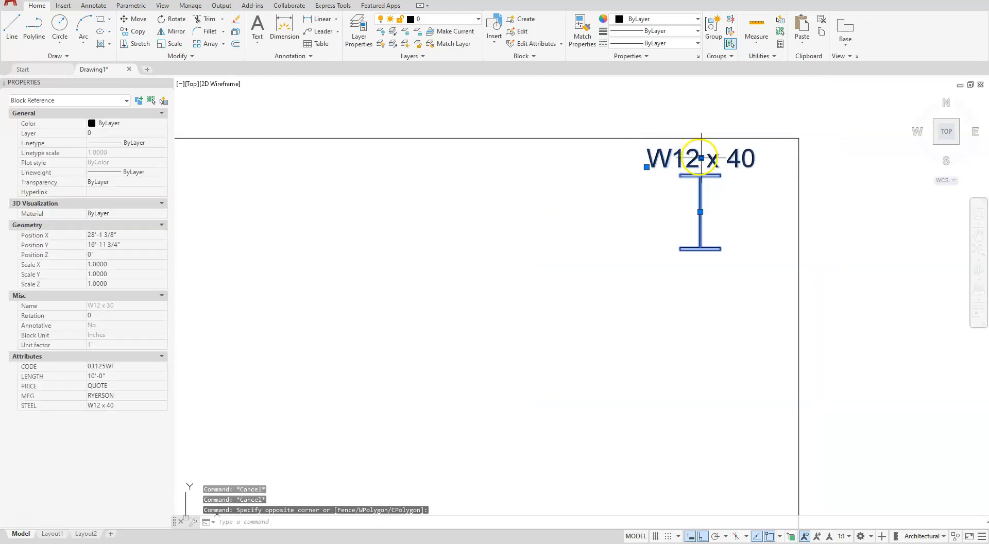
pyautogui.click(701, 158)
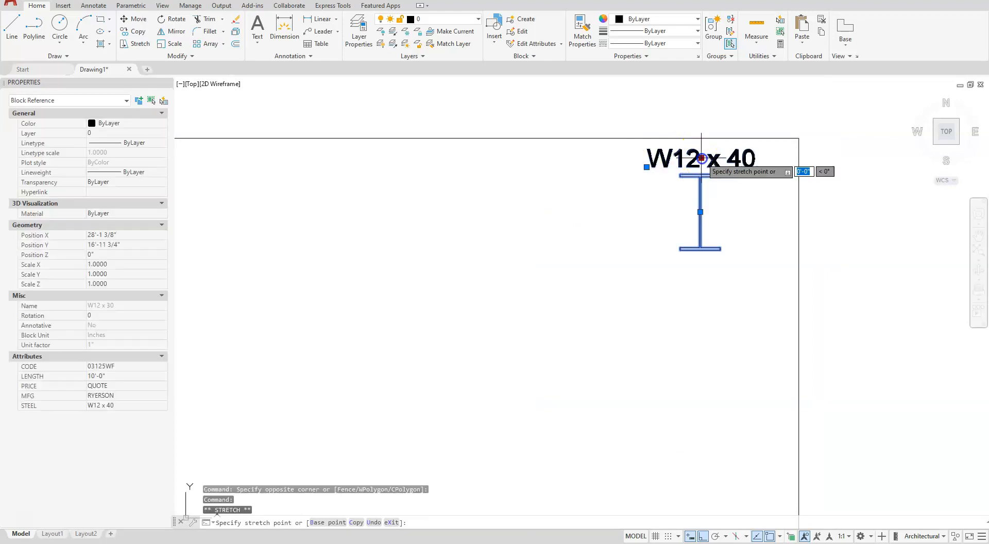
pyautogui.click(699, 264)
pyautogui.scroll(-3, 664, 269)
pyautogui.press('Escape')
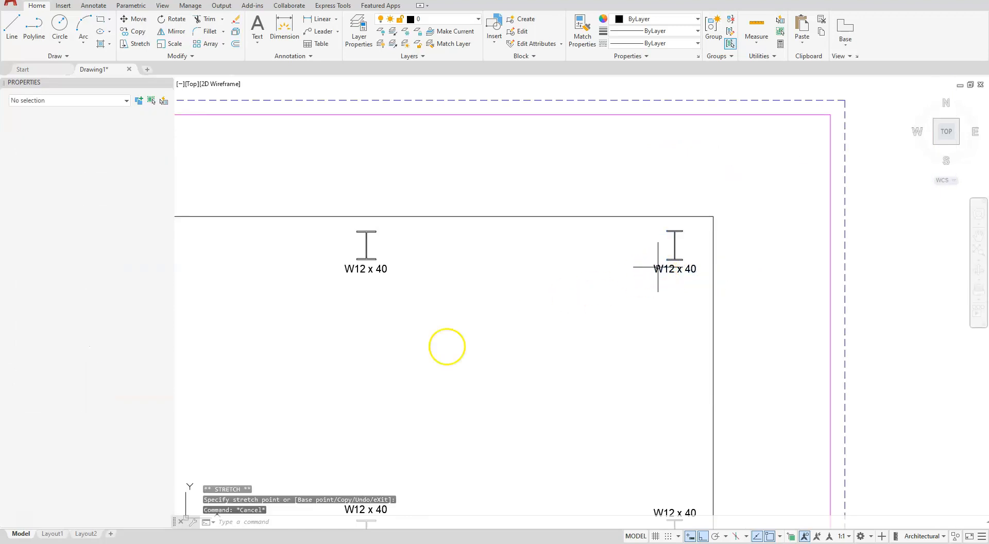
pyautogui.press('Escape')
# Set the layer for new dimensions to Dim
pyautogui.scroll(-4, 480, 317)
pyautogui.moveTo(480, 317); pyautogui.dragTo(625, 289, button='middle')
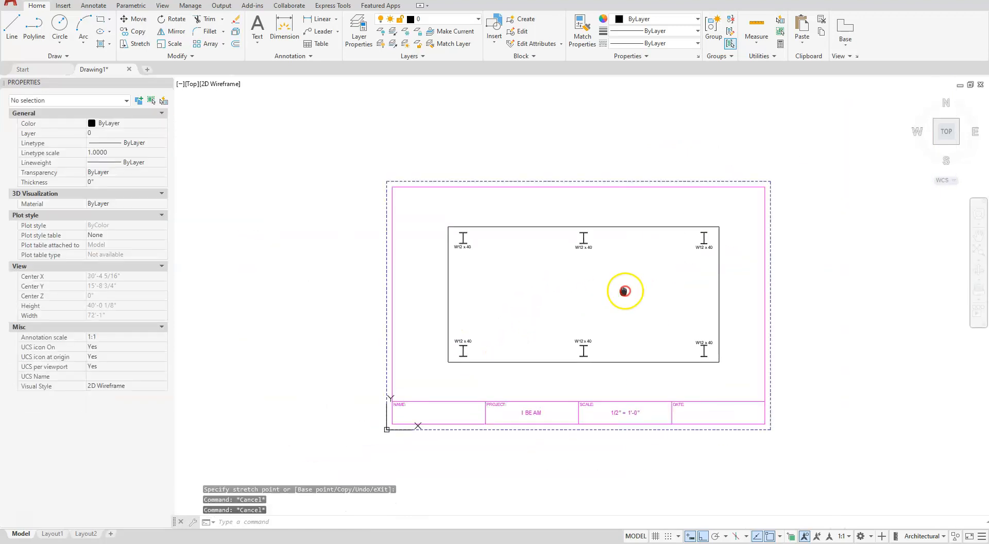
pyautogui.scroll(2, 605, 294)
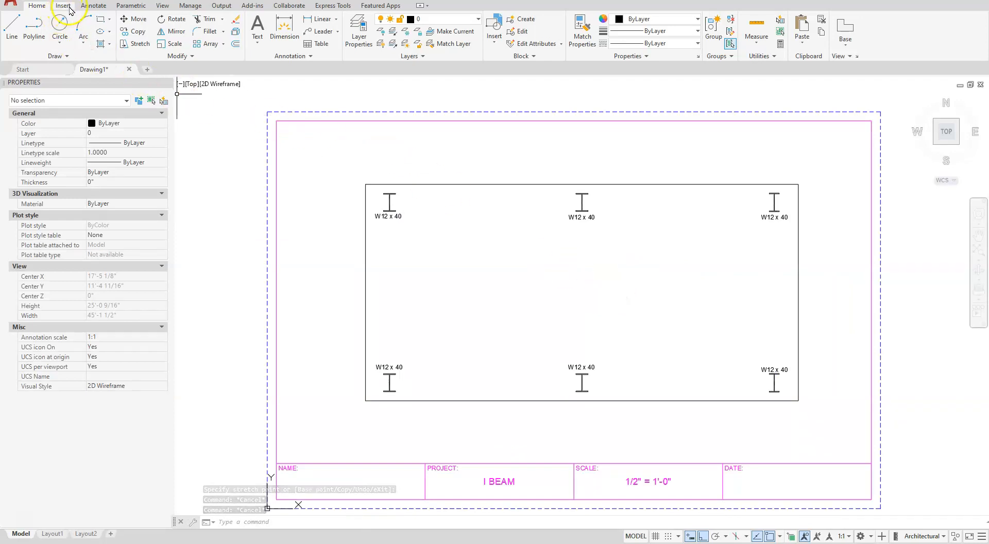
pyautogui.click(91, 6)
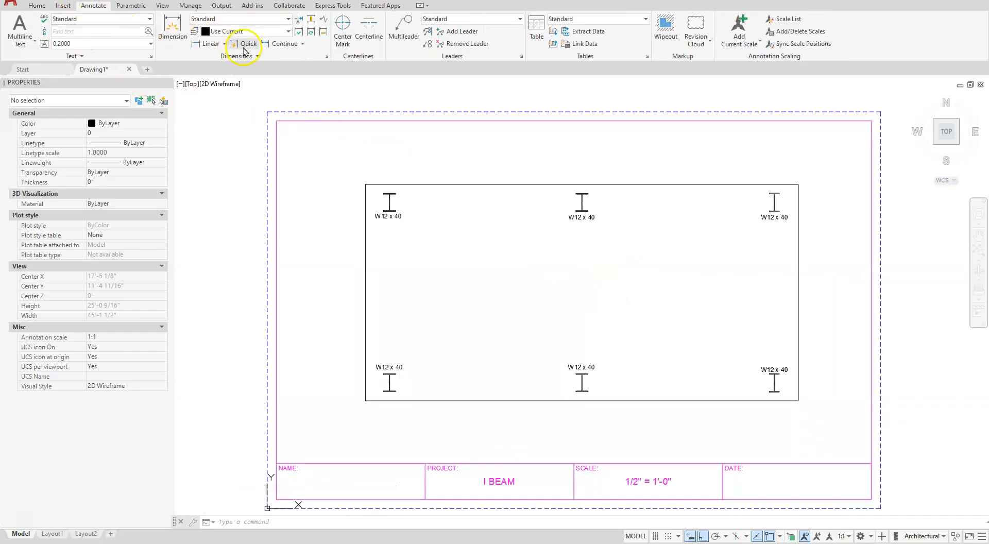
pyautogui.click(273, 33)
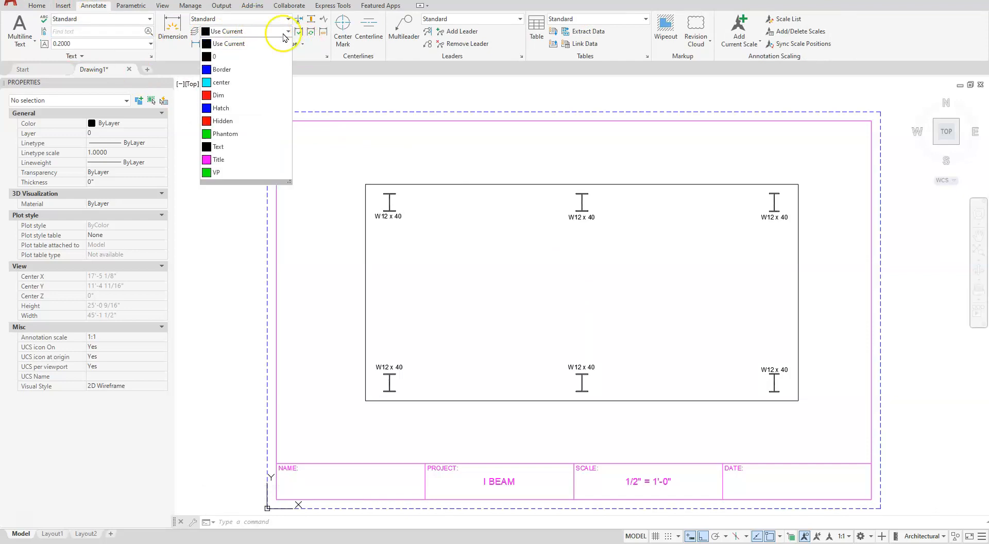
pyautogui.click(222, 96)
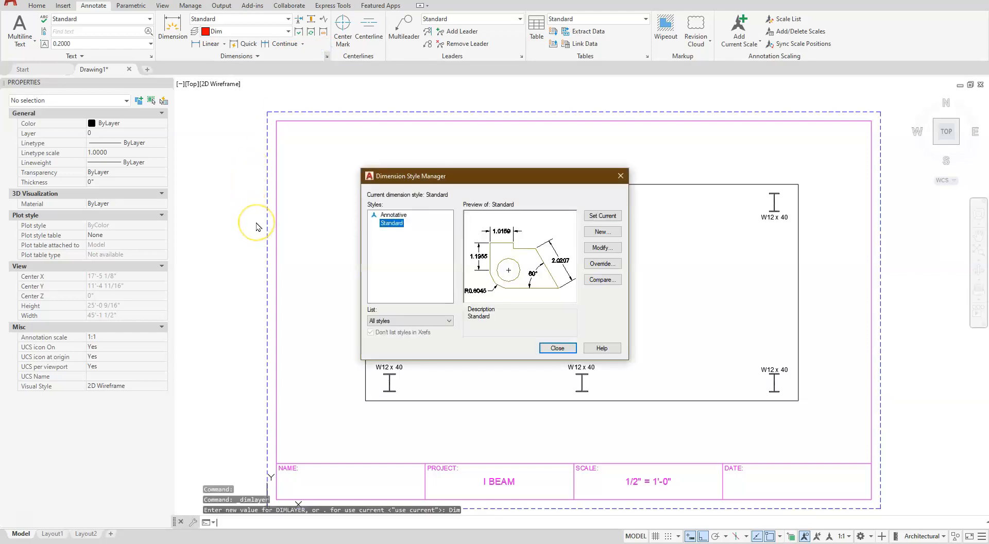
# Modify the Standard dimension style to use Architectural tick for the first and second arrowheads and no center marks
pyautogui.click(608, 249)
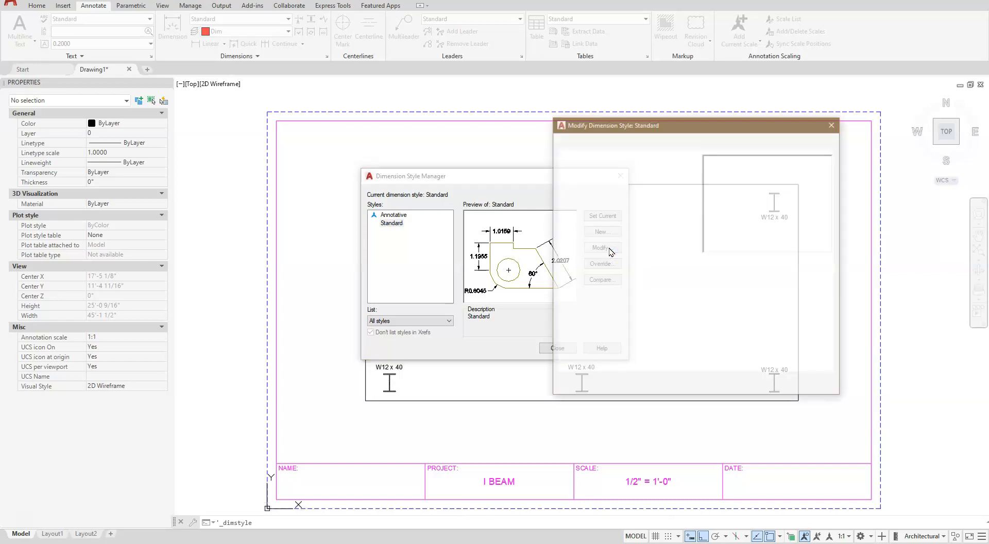
pyautogui.click(564, 142)
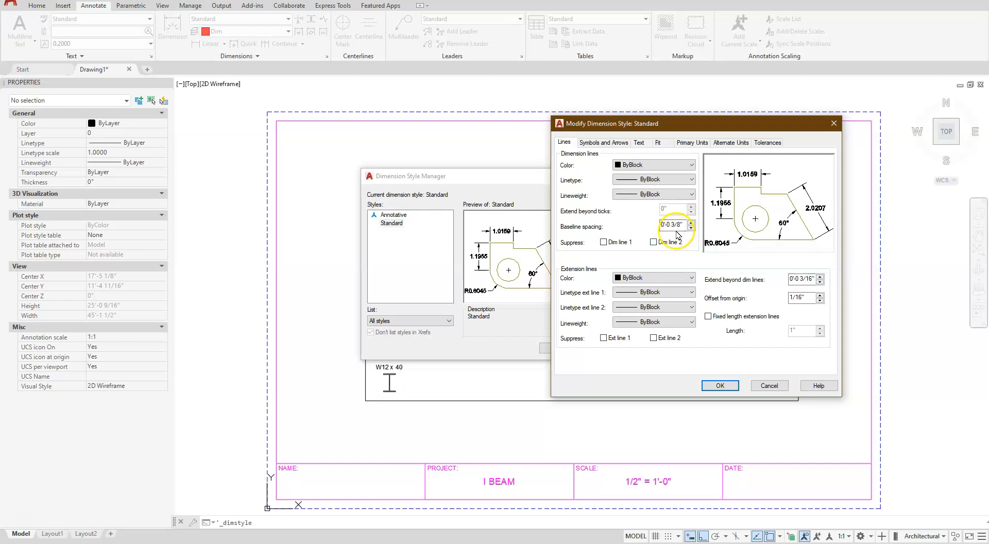
pyautogui.click(612, 145)
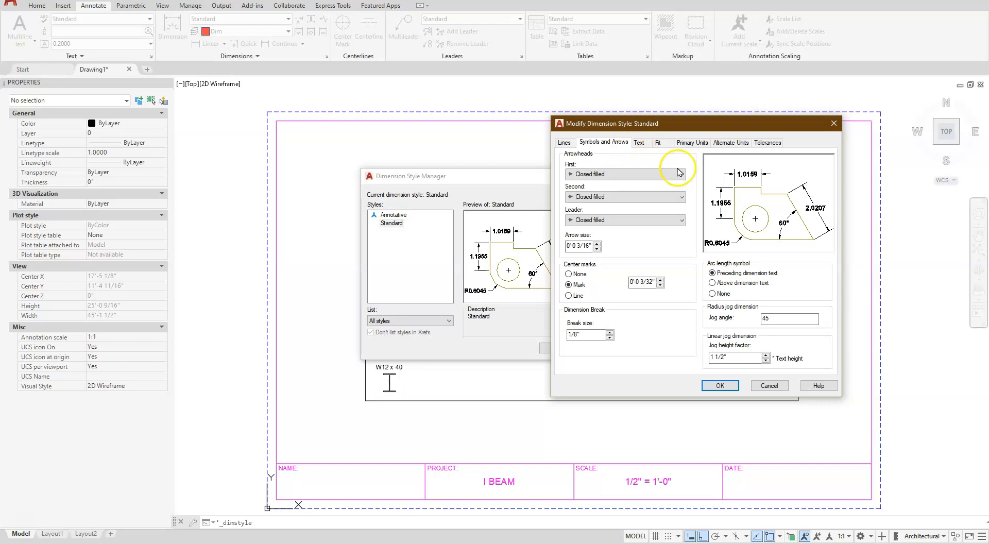
pyautogui.click(655, 175)
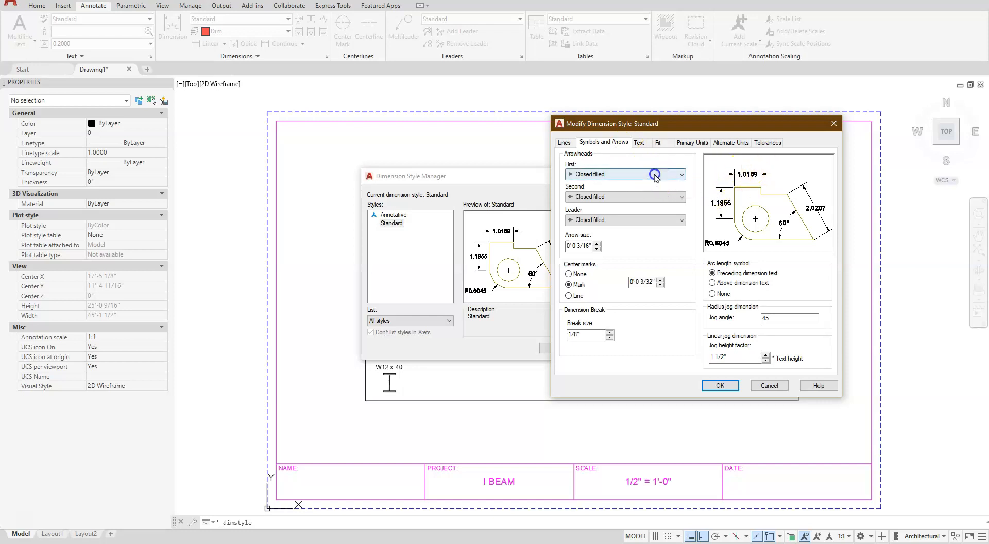
pyautogui.click(639, 175)
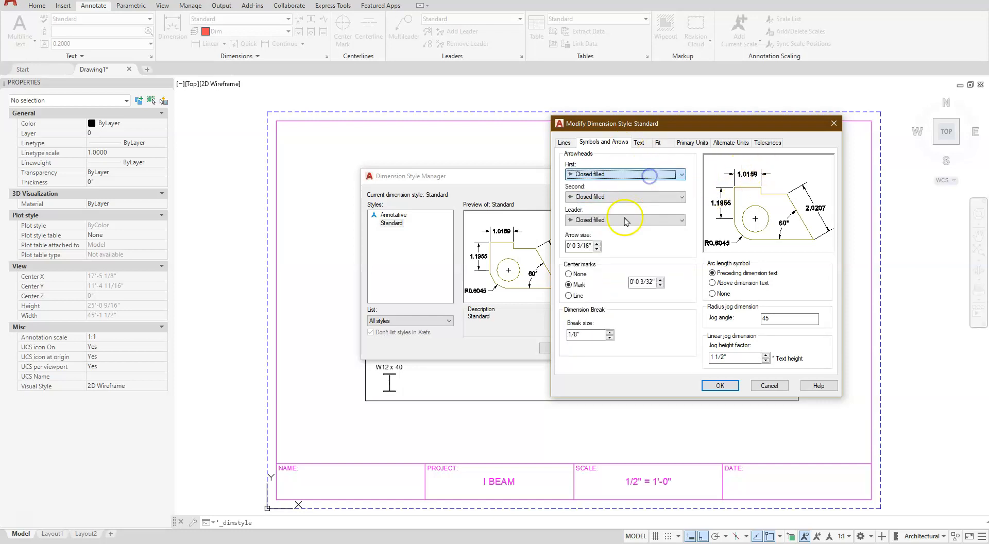
pyautogui.click(652, 174)
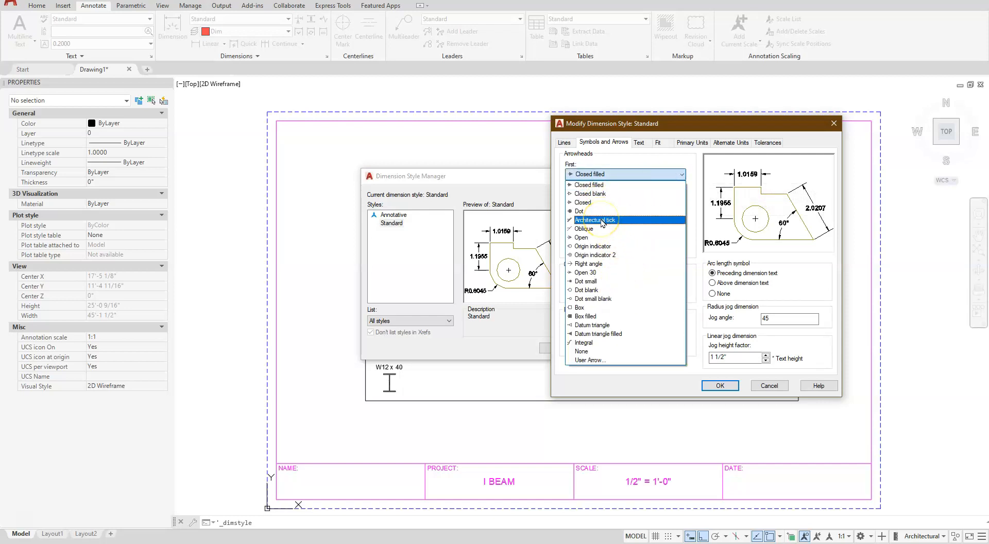
pyautogui.click(602, 222)
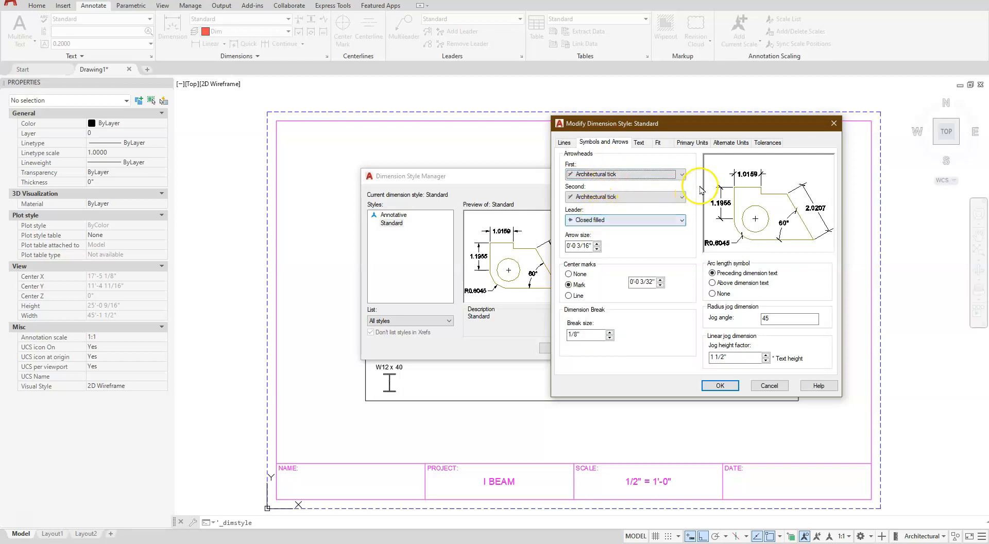
pyautogui.click(569, 274)
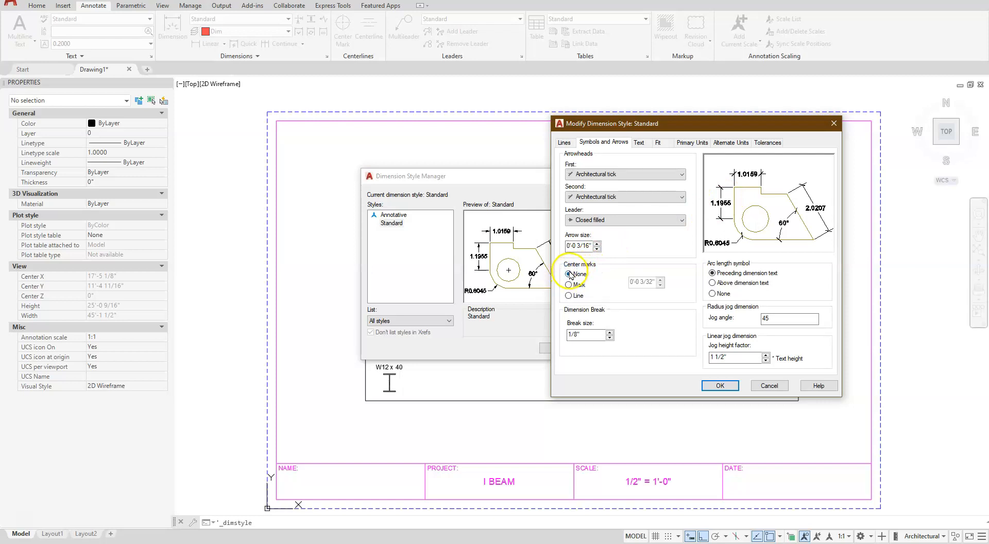
# Set the Standard dimension style's text height to .125 and its overall scale to 24
pyautogui.click(641, 144)
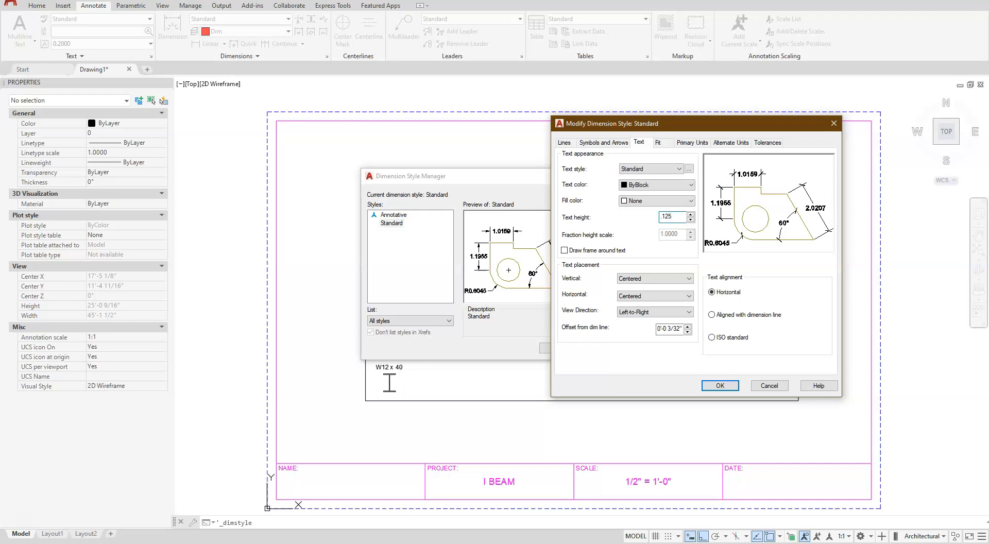
pyautogui.click(662, 143)
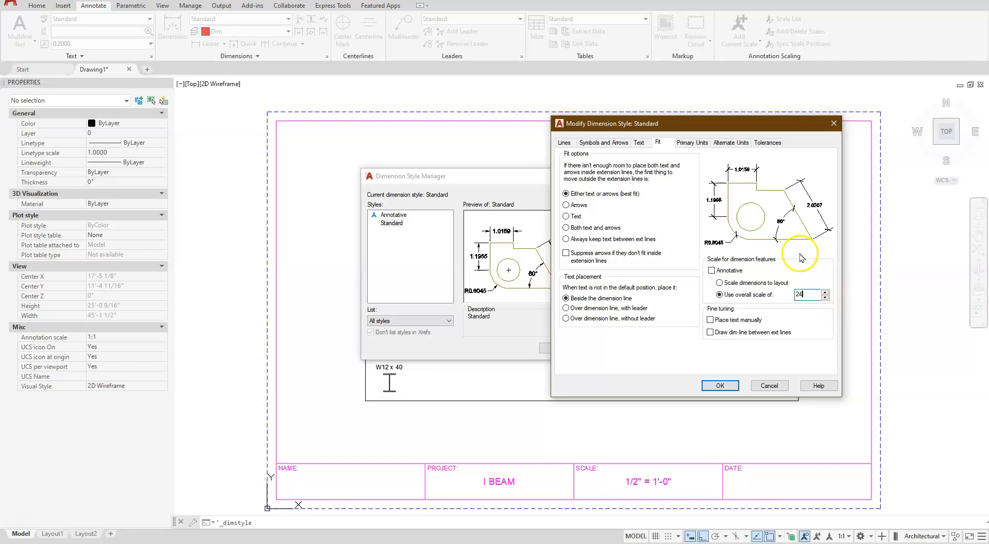
# Set the Standard dimension style's linear unit format to Architectural and its text alignment to Aligned with dimension line
pyautogui.click(685, 143)
pyautogui.click(665, 164)
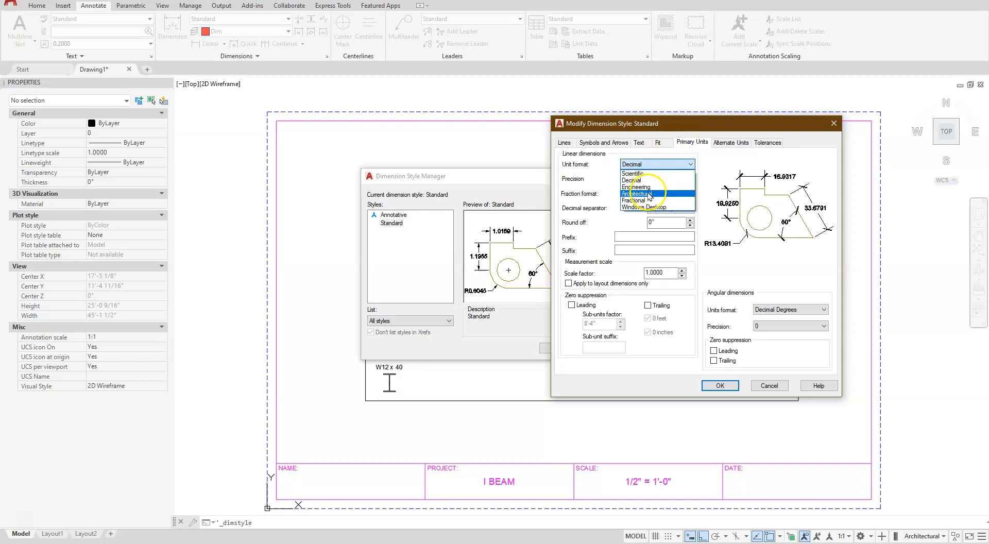
pyautogui.click(648, 194)
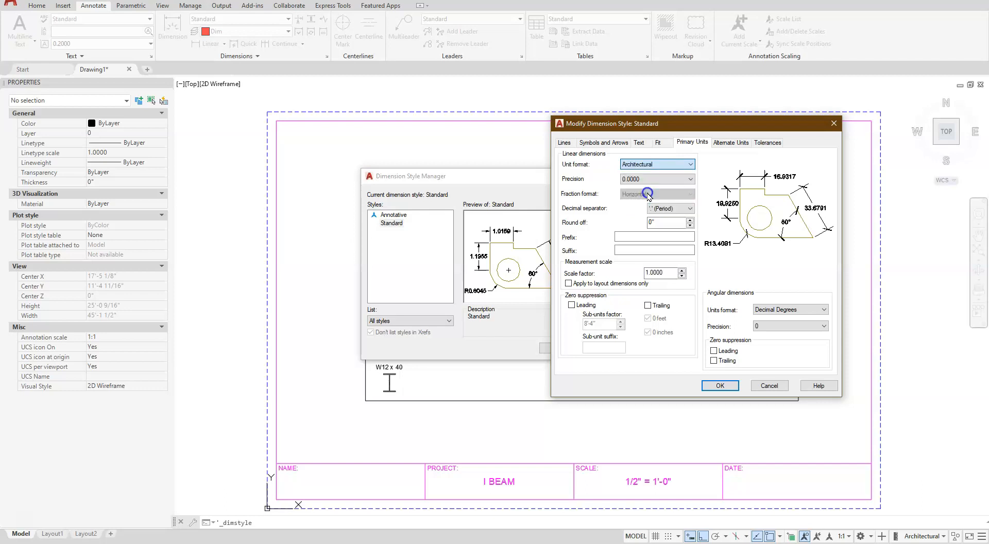
pyautogui.click(666, 228)
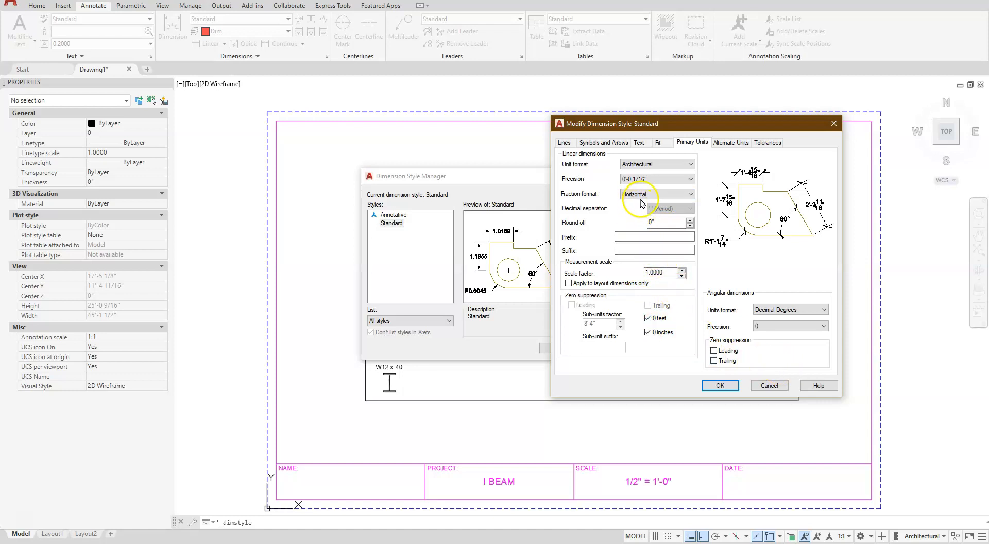
pyautogui.click(663, 144)
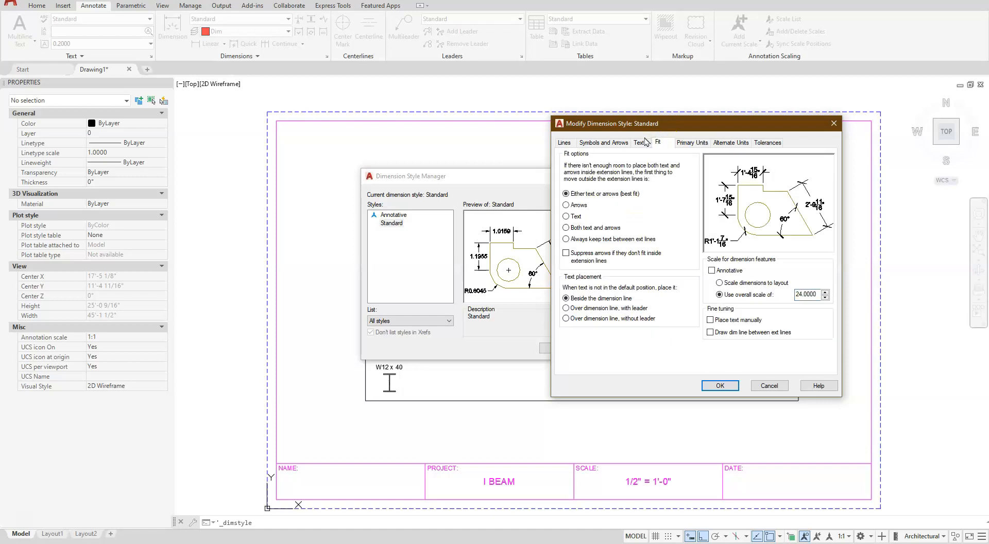
pyautogui.click(641, 142)
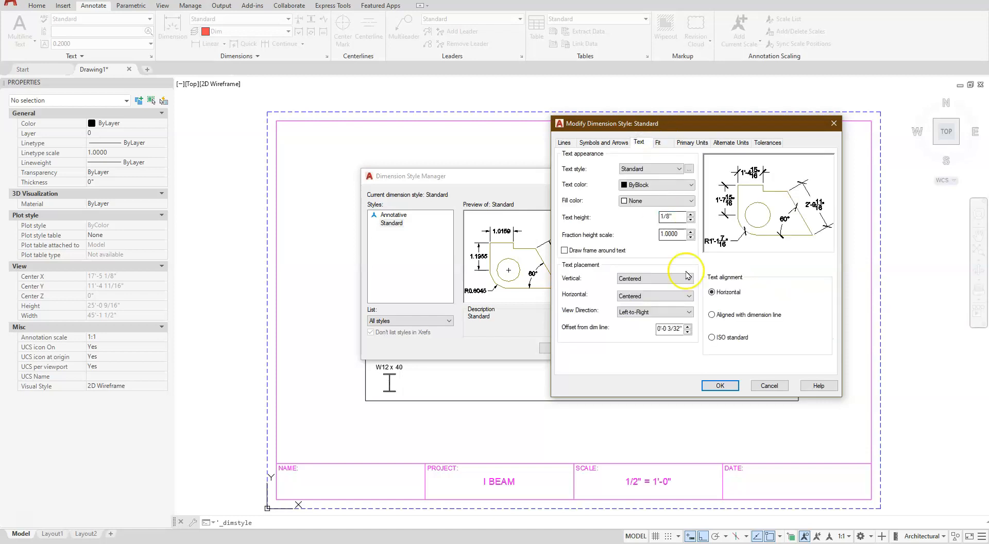
pyautogui.click(712, 315)
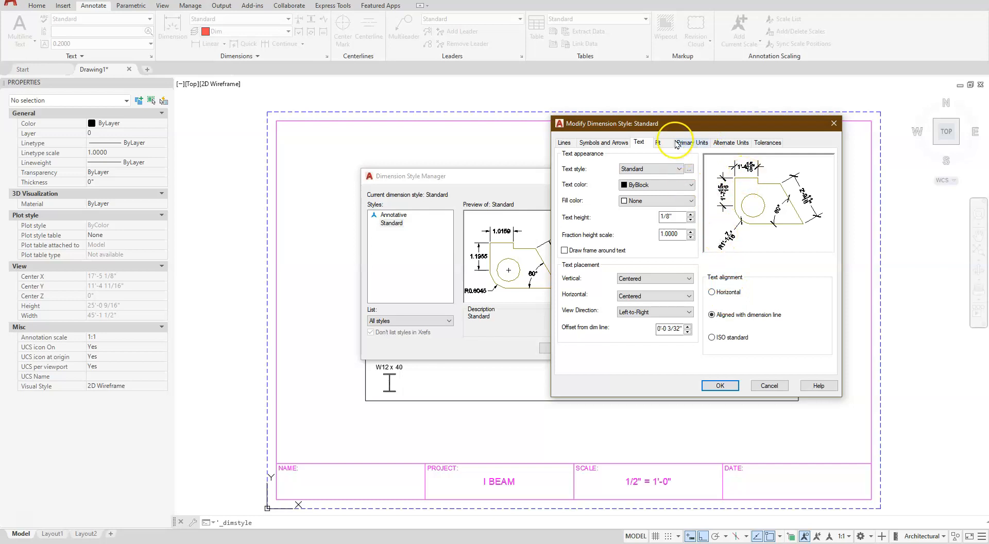
# Turn off 0 inches zero suppression in the Standard dimension style's primary units and save the style
pyautogui.click(691, 148)
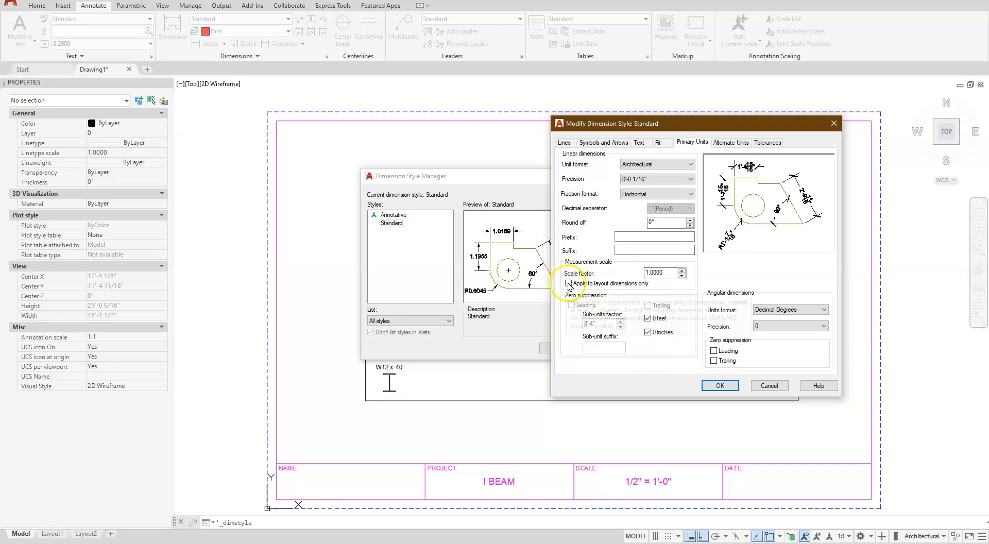
pyautogui.click(648, 333)
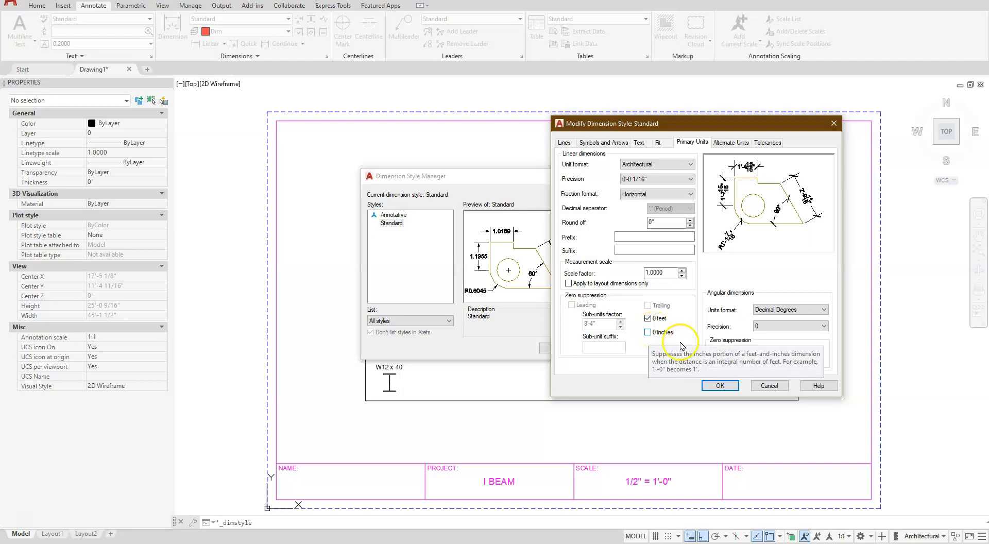
pyautogui.click(720, 386)
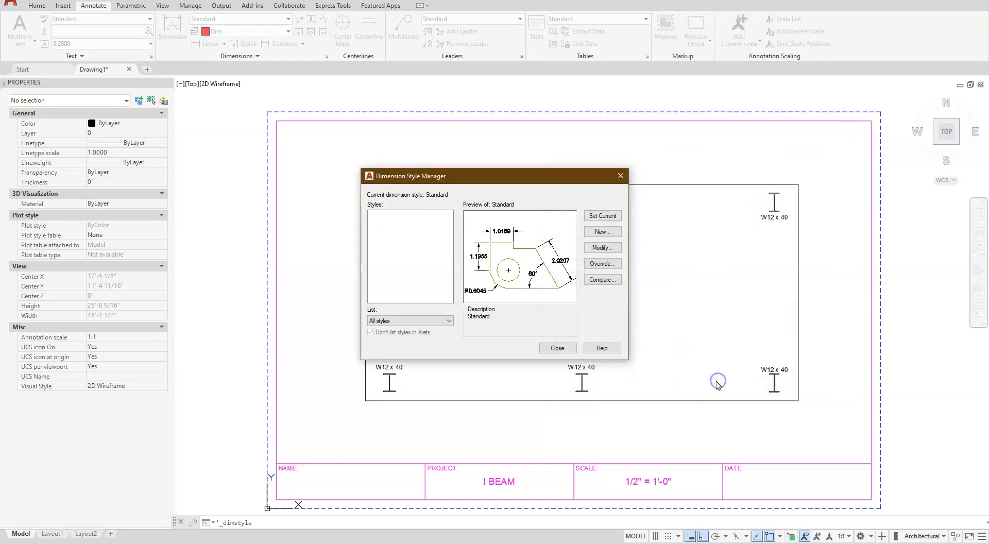
pyautogui.click(562, 346)
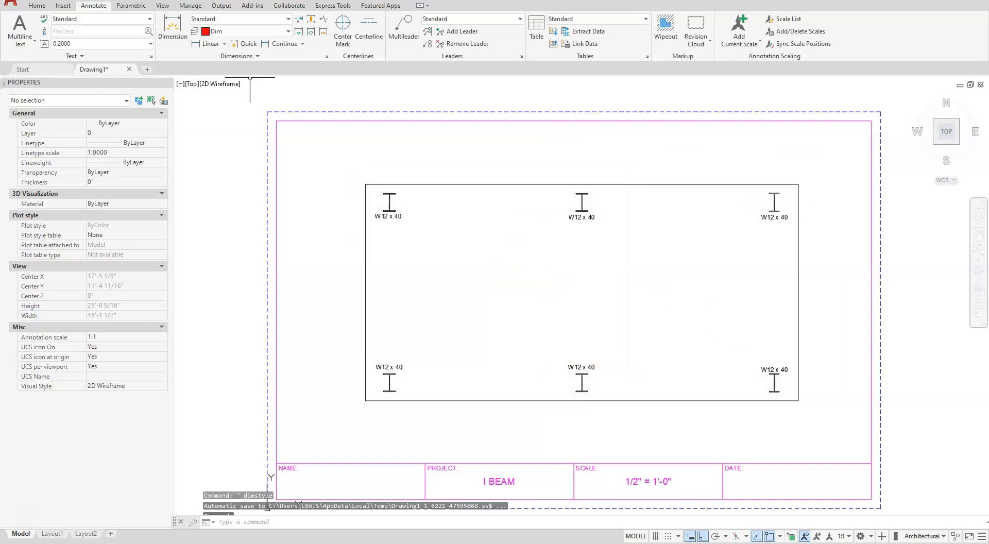
# Add a vertical linear dimension from the rectangle's lower-left corner to the lower-left beam's insertion point, placed outside the rectangle's left edge
pyautogui.click(204, 46)
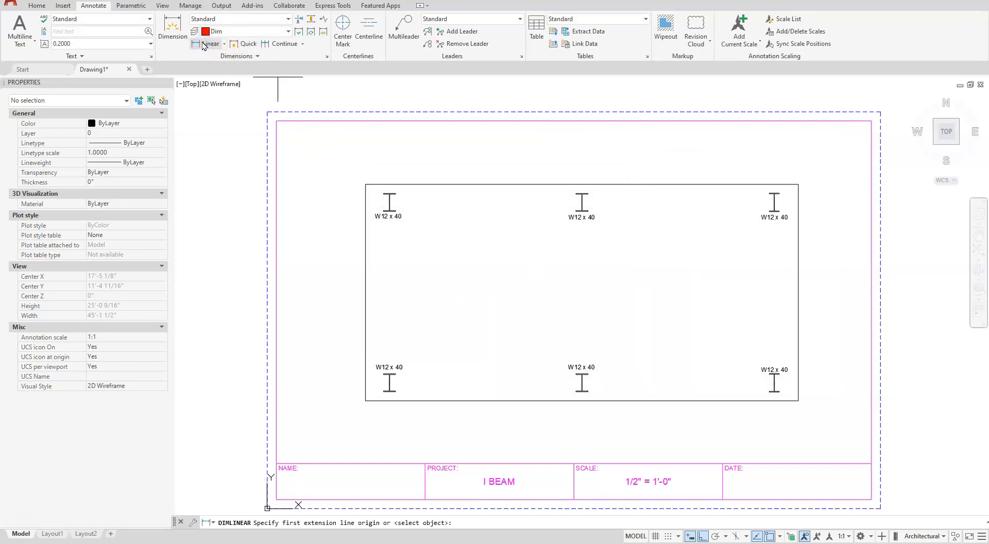
pyautogui.click(366, 400)
pyautogui.scroll(10, 367, 400)
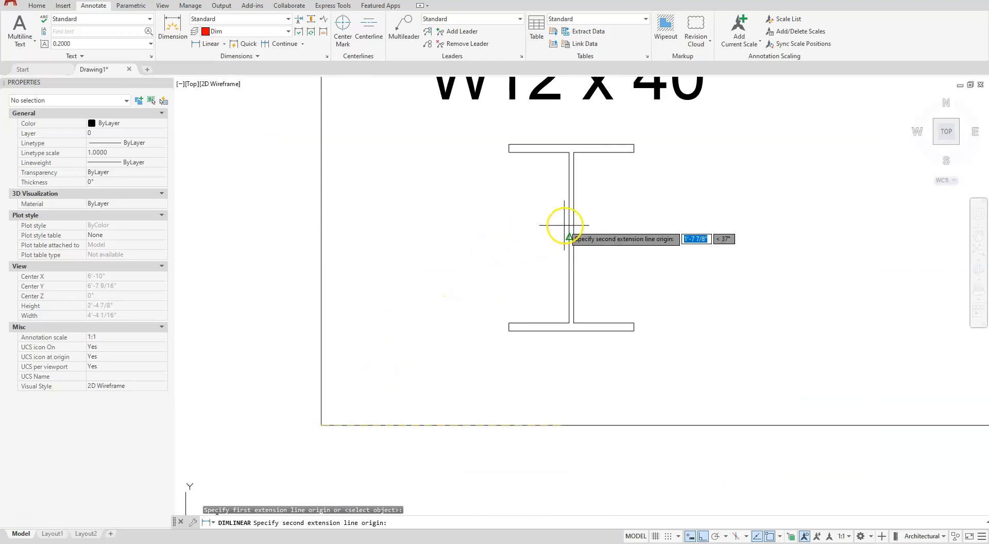
pyautogui.press('F8')
pyautogui.keyDown('shift'); pyautogui.rightClick(677, 200); pyautogui.keyUp('shift')
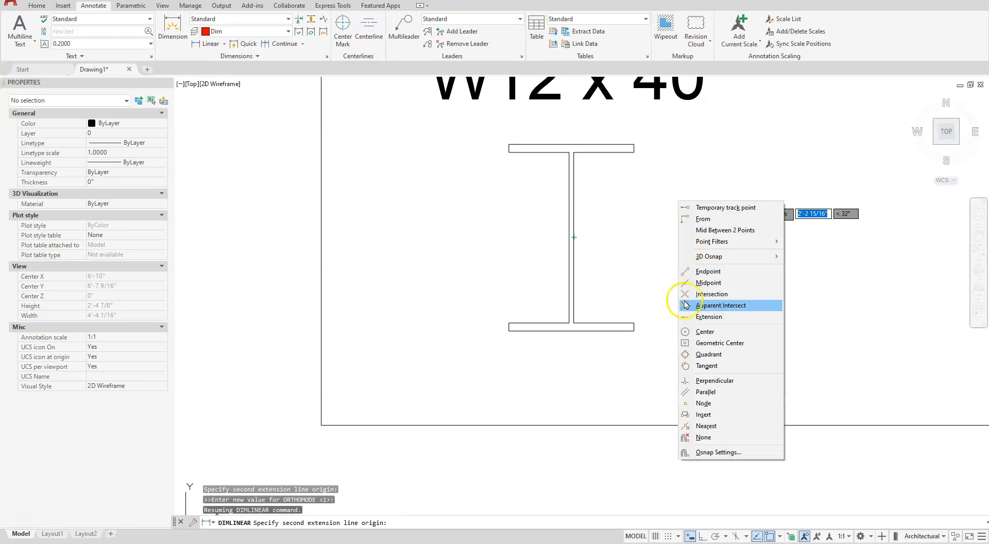
pyautogui.click(717, 415)
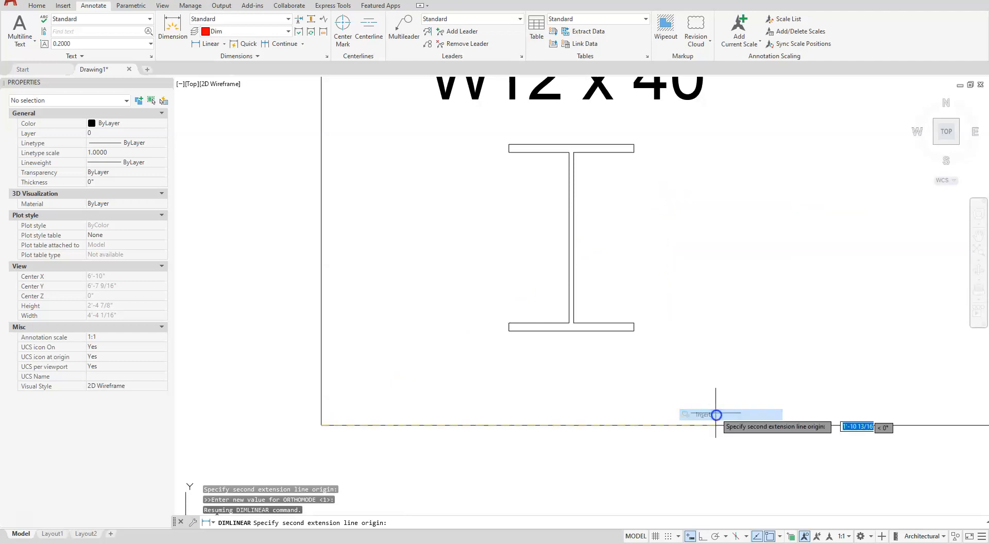
pyautogui.click(572, 237)
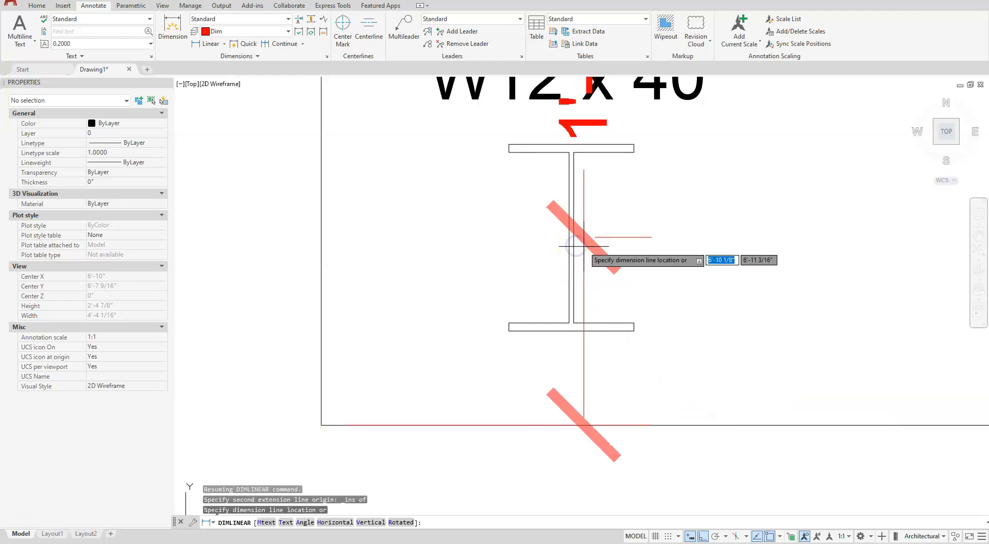
pyautogui.scroll(-5, 578, 247)
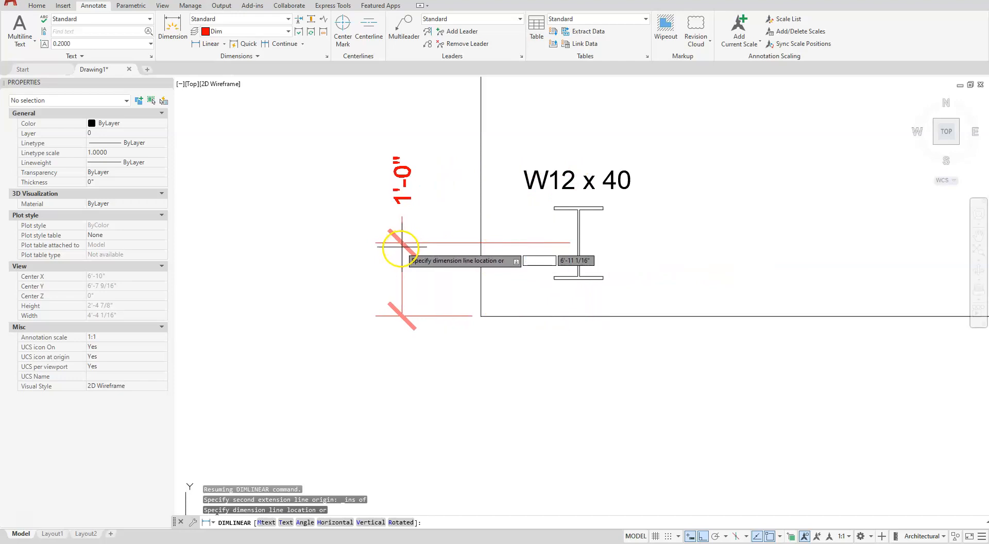
pyautogui.click(393, 251)
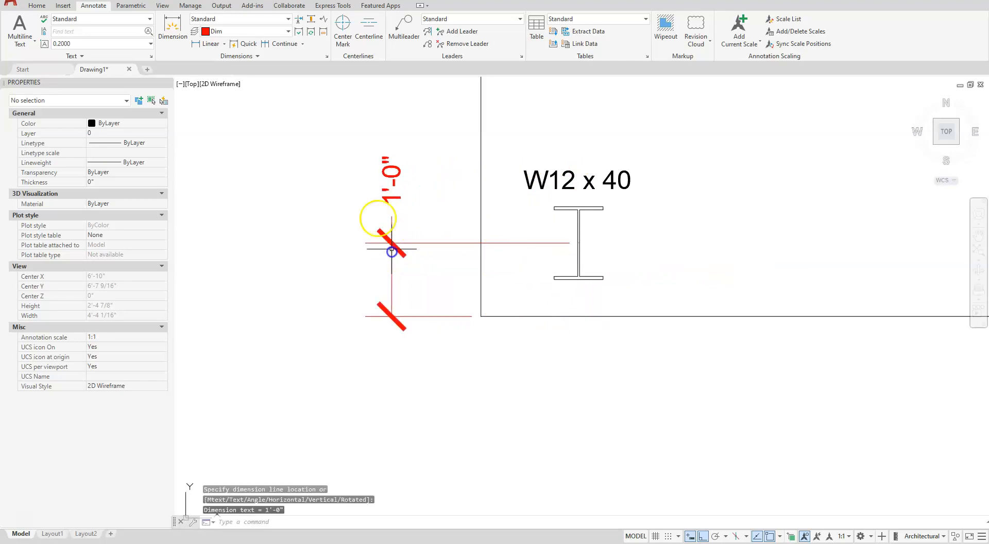
# Continue the vertical dimension up to the insertion point of the upper-left beam
pyautogui.click(290, 44)
pyautogui.moveTo(422, 227); pyautogui.dragTo(498, 456, button='middle')
pyautogui.moveTo(501, 278); pyautogui.dragTo(517, 480, button='middle')
pyautogui.scroll(-3, 503, 441)
pyautogui.scroll(2, 526, 315)
pyautogui.scroll(2, 526, 314)
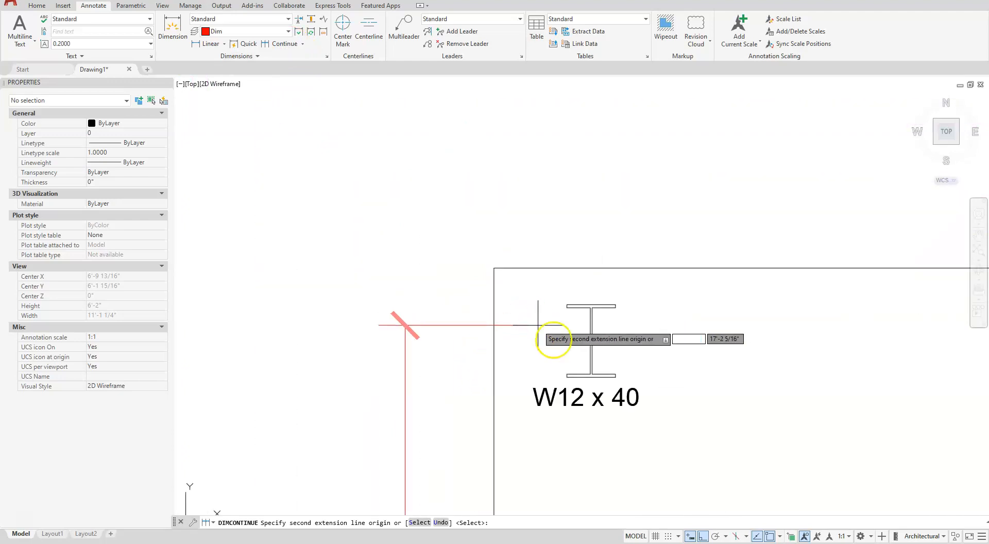
pyautogui.keyDown('shift'); pyautogui.rightClick(564, 350); pyautogui.keyUp('shift')
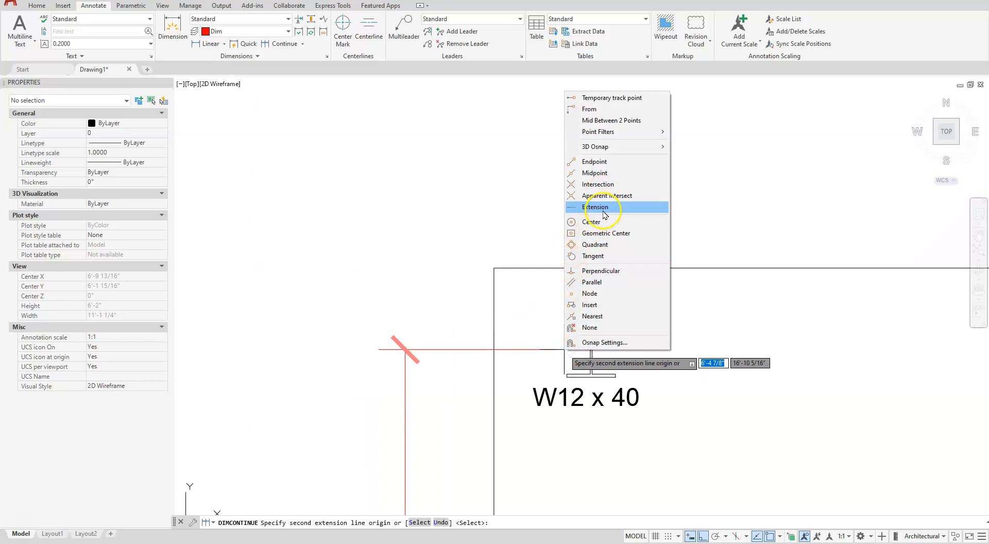
pyautogui.click(613, 304)
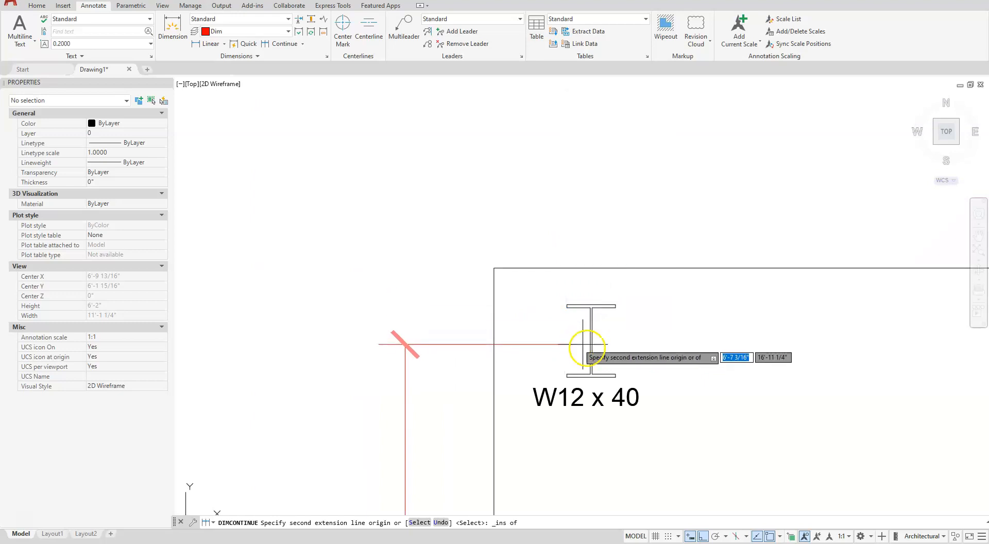
pyautogui.click(597, 354)
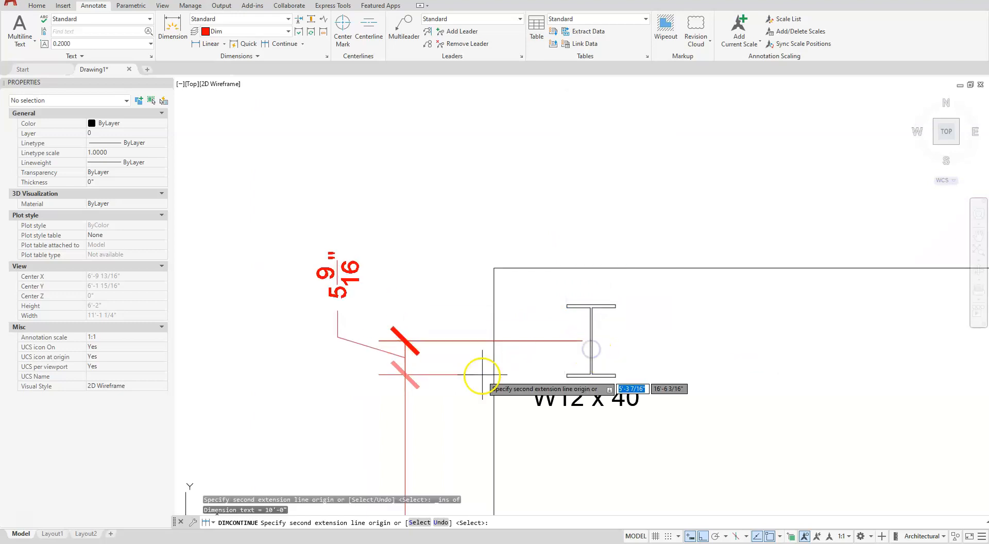
pyautogui.press('Escape')
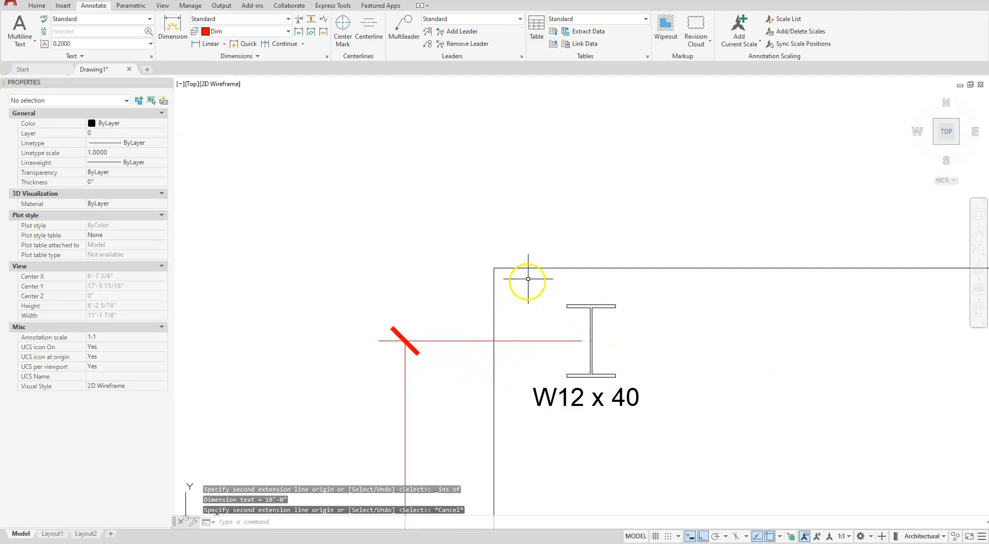
# Move the text of the short dimension at the lower-left beam straight down, below its lower extension line
pyautogui.scroll(-1, 547, 239)
pyautogui.scroll(-3, 530, 349)
pyautogui.scroll(6, 504, 482)
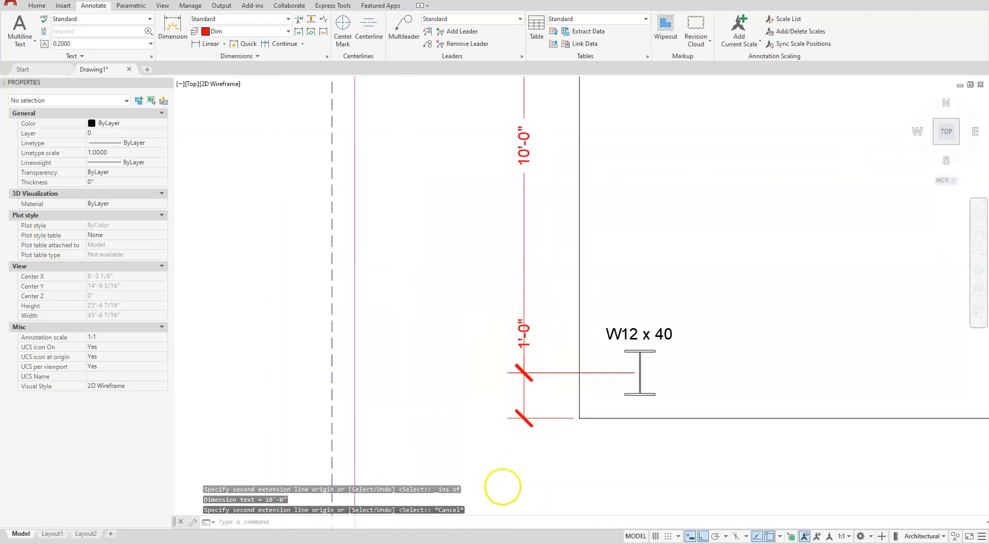
pyautogui.click(544, 113)
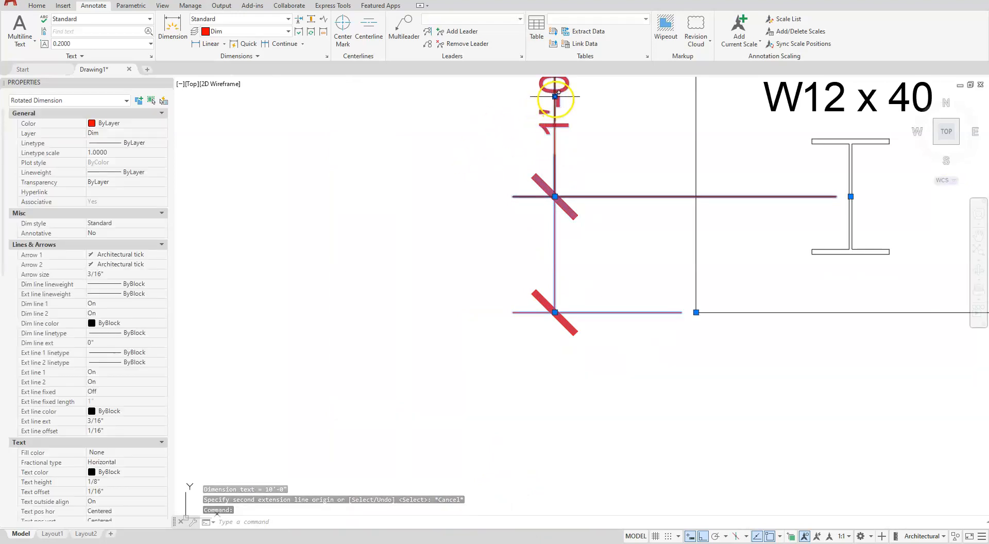
pyautogui.click(555, 96)
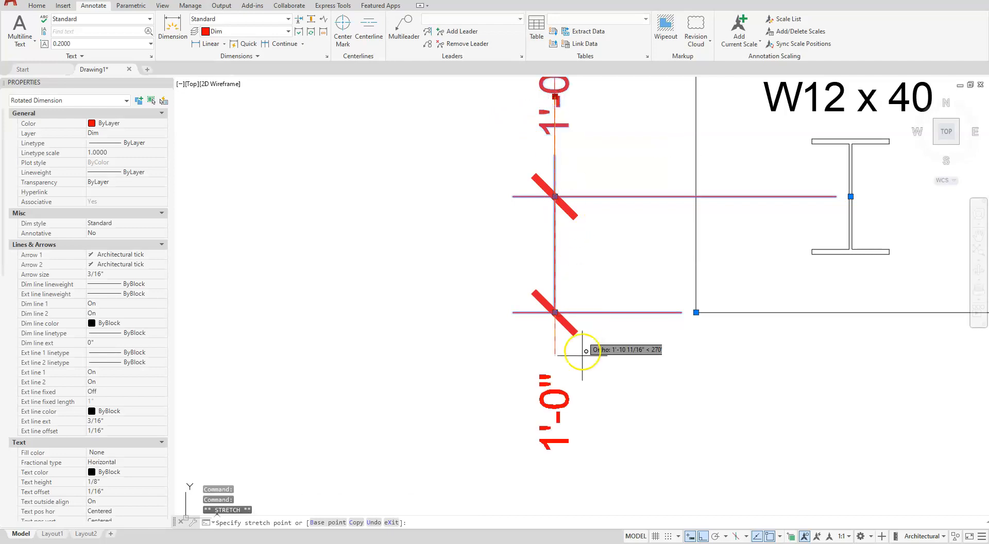
pyautogui.click(582, 382)
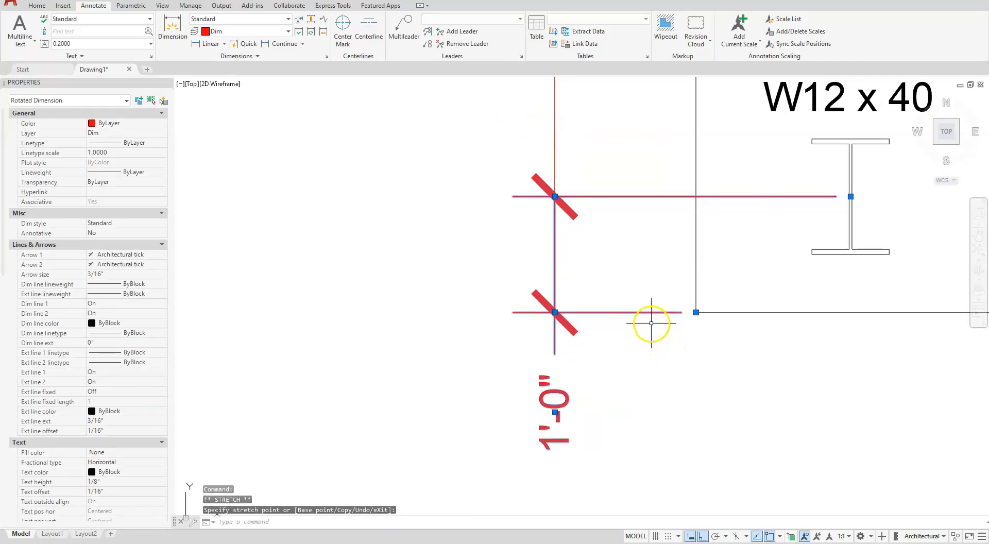
pyautogui.scroll(-8, 651, 323)
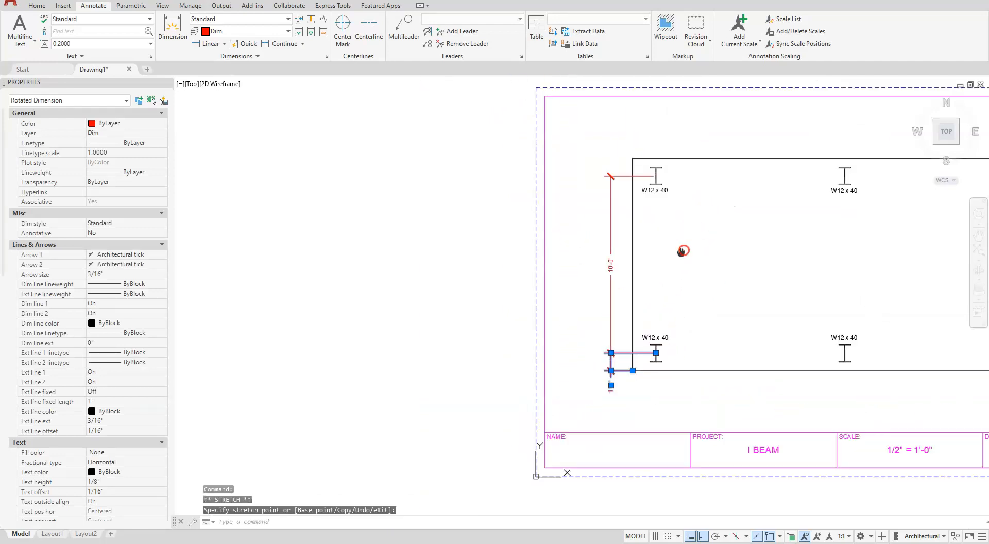
pyautogui.press('Escape')
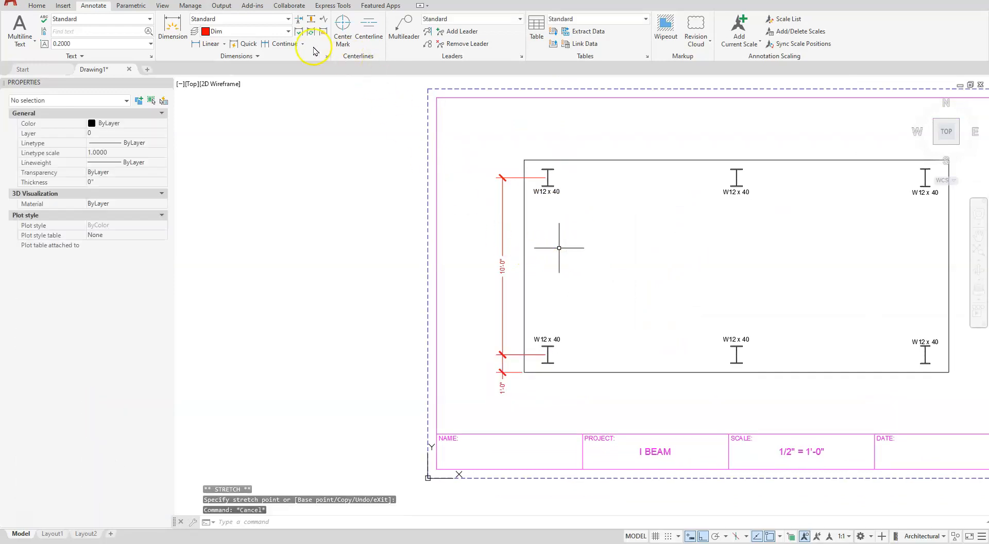
# Add a baseline dimension for the rectangle's full height, using the short dimension's lower extension line as base and ending at the upper-left corner
pyautogui.click(206, 44)
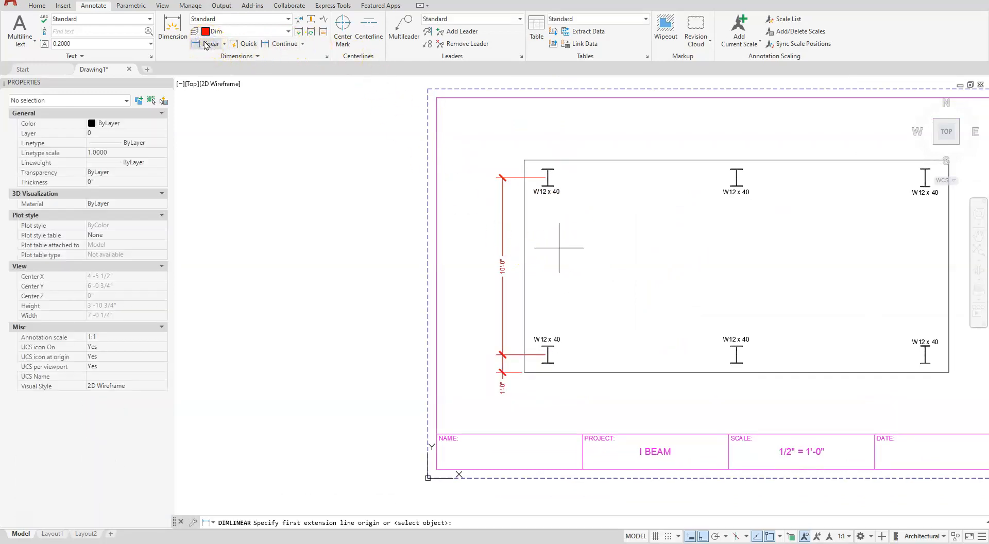
pyautogui.click(301, 44)
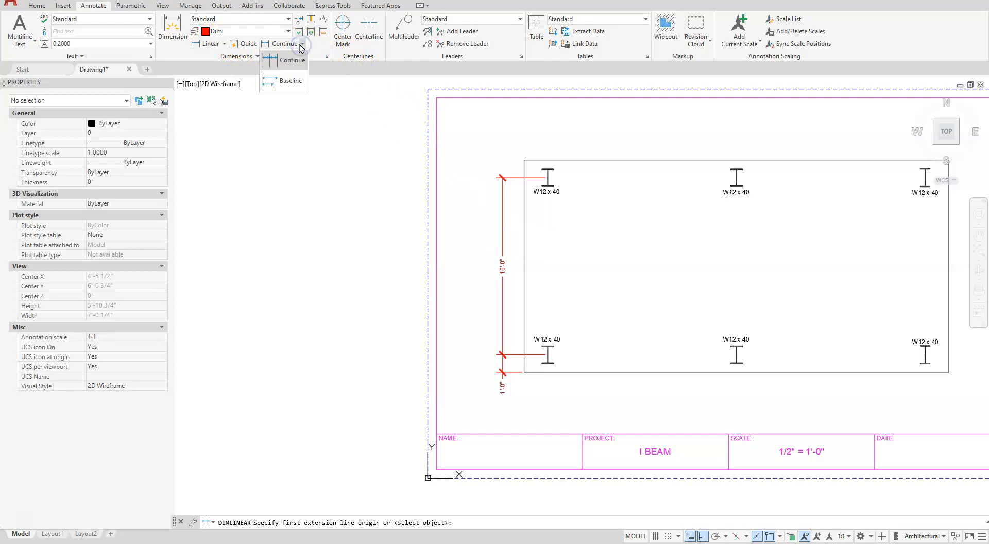
pyautogui.click(284, 83)
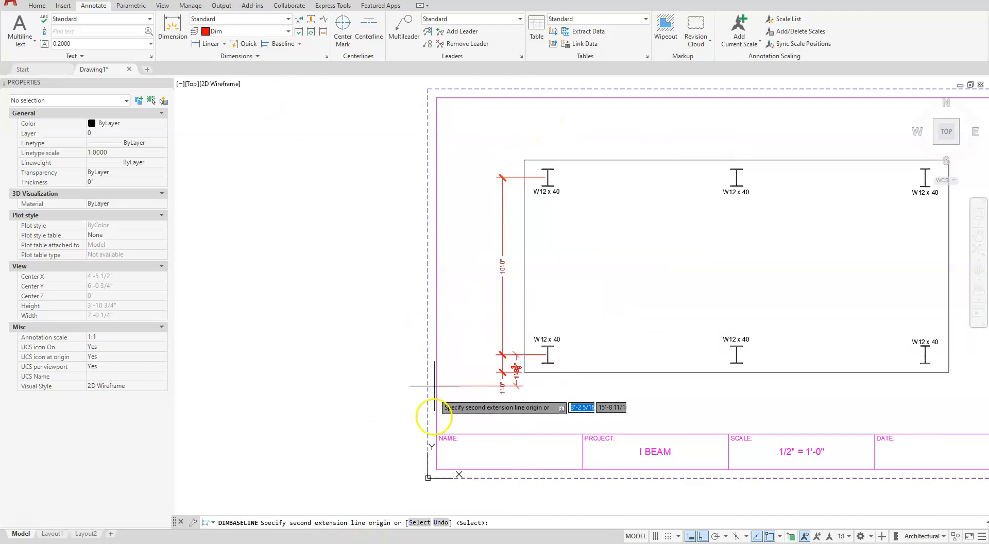
pyautogui.click(420, 522)
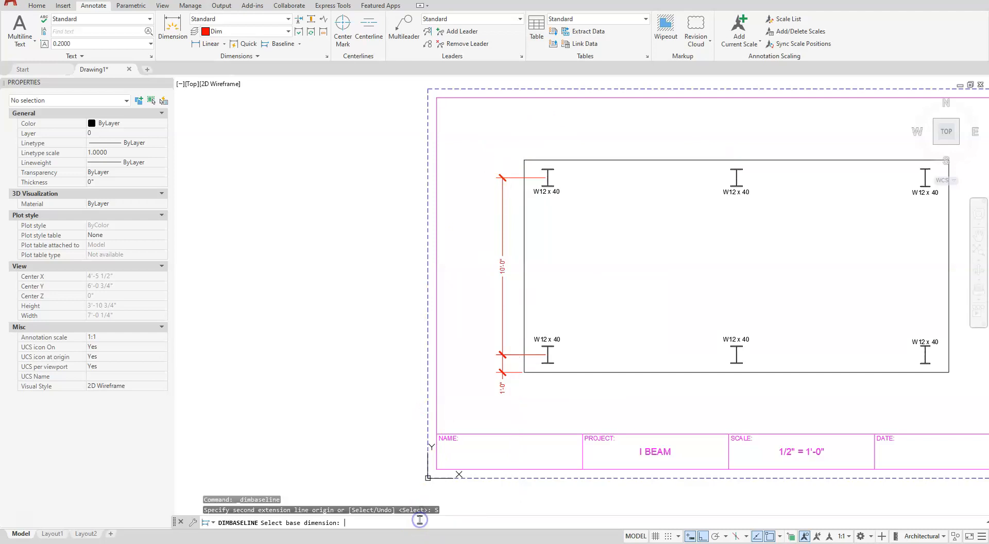
pyautogui.click(513, 372)
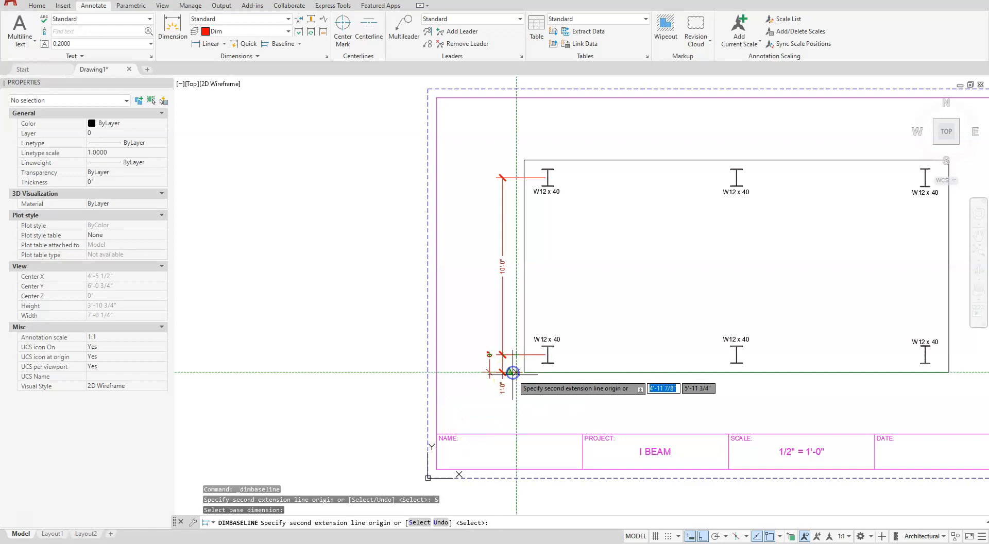
pyautogui.click(523, 160)
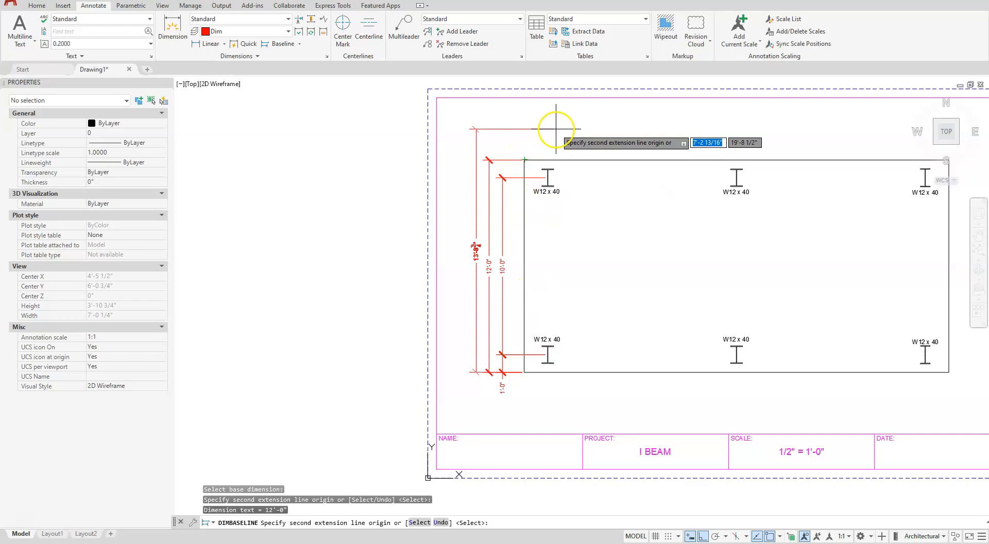
pyautogui.press('Escape')
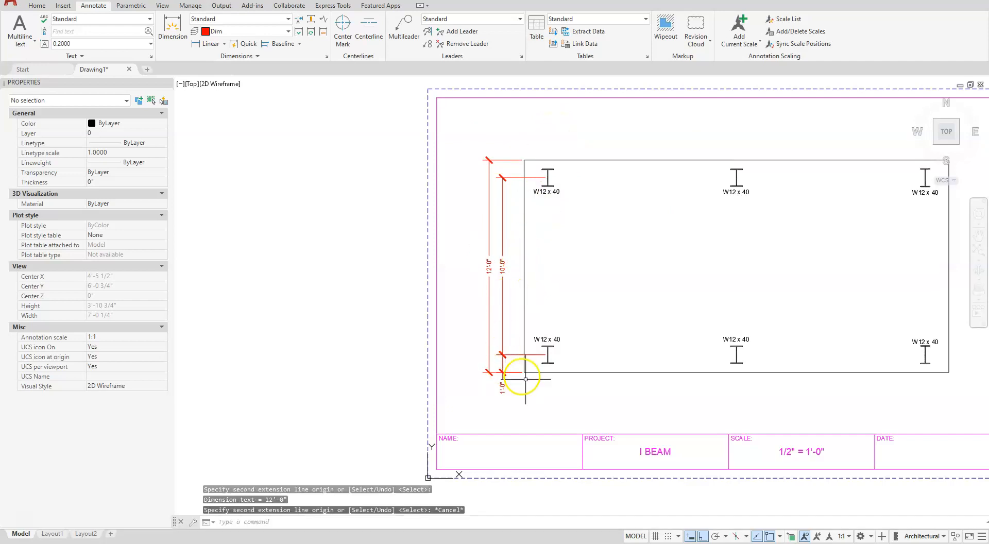
# Add a horizontal linear dimension from the rectangle's lower-left corner to the bottom midpoint of the lower-left beam, placed below the rectangle
pyautogui.scroll(5, 542, 405)
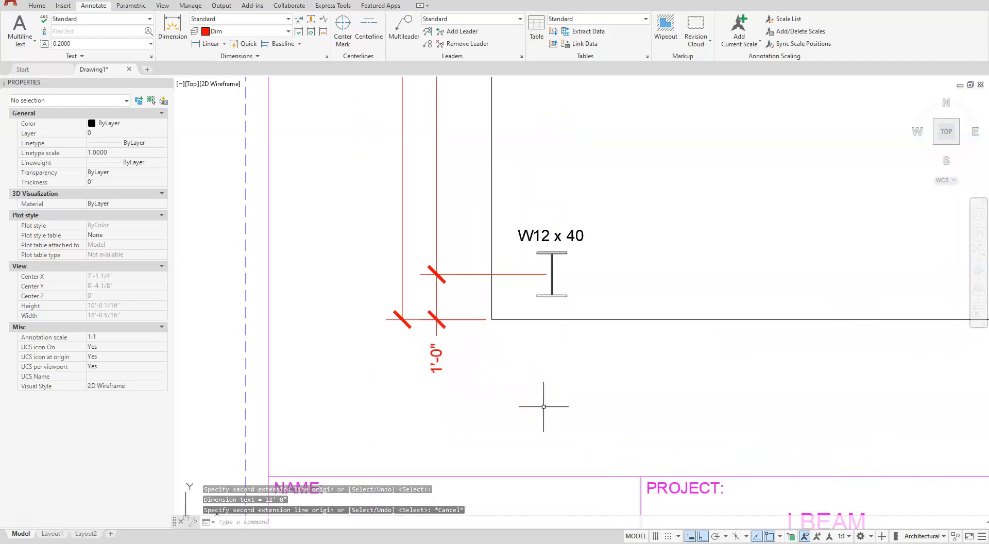
pyautogui.click(207, 43)
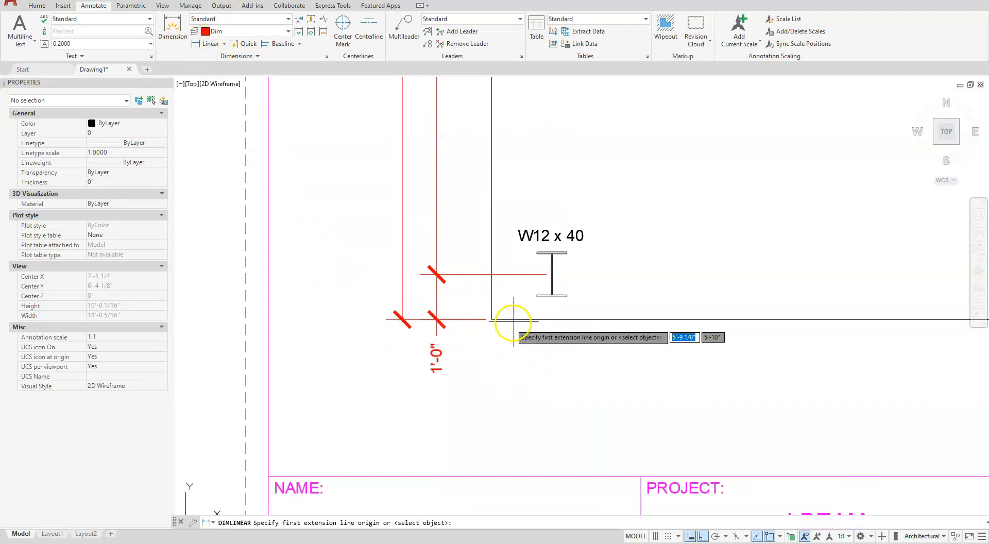
pyautogui.click(517, 316)
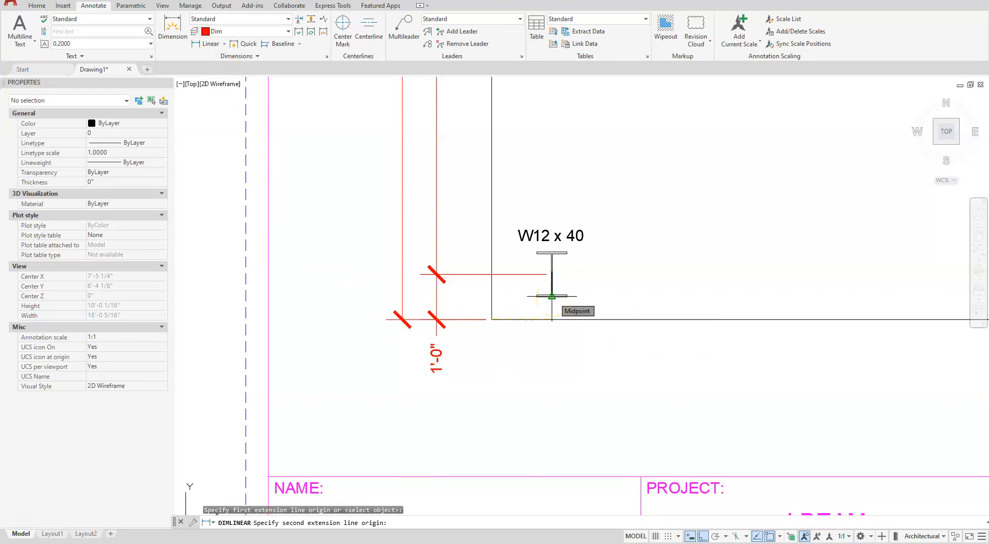
pyautogui.click(552, 296)
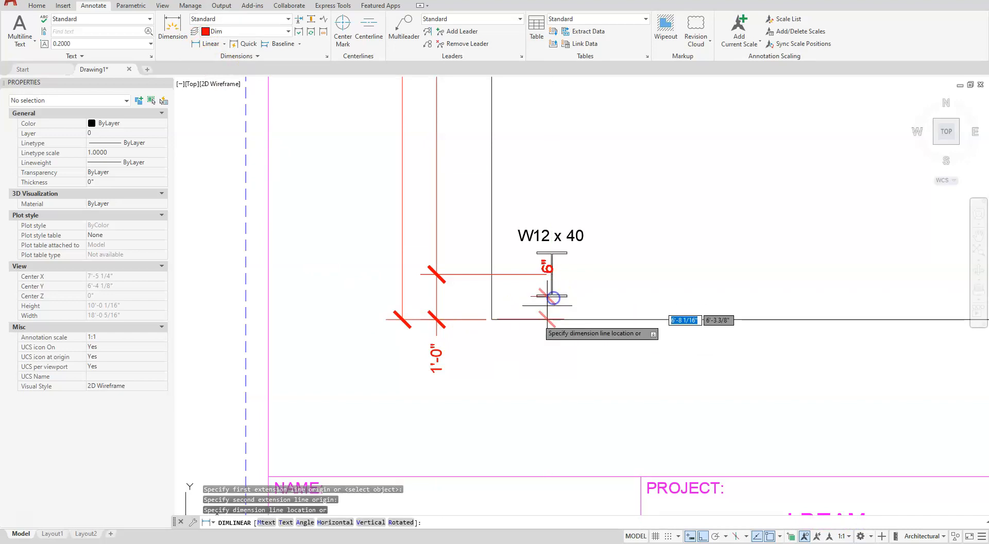
pyautogui.click(517, 362)
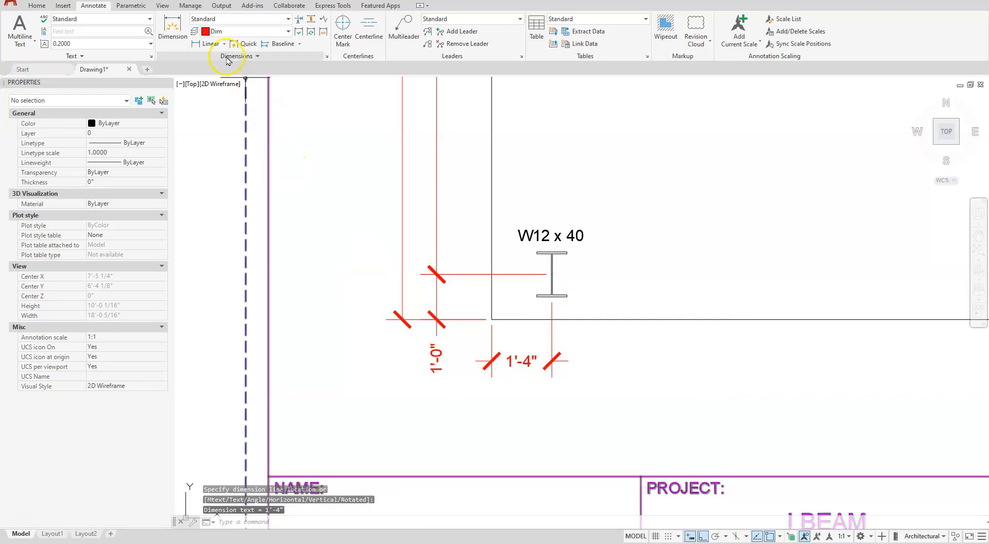
# Continue the horizontal dimension to the bottom midpoints of the lower-middle and lower-right beams
pyautogui.click(300, 44)
pyautogui.click(279, 61)
pyautogui.moveTo(619, 292)
pyautogui.mouseDown(button='middle')
pyautogui.moveTo(541, 334)
pyautogui.moveTo(567, 373)
pyautogui.mouseUp(button='middle')
pyautogui.click(501, 380)
pyautogui.moveTo(711, 360)
pyautogui.mouseDown(button='middle')
pyautogui.moveTo(581, 369)
pyautogui.moveTo(449, 302)
pyautogui.mouseUp(button='middle')
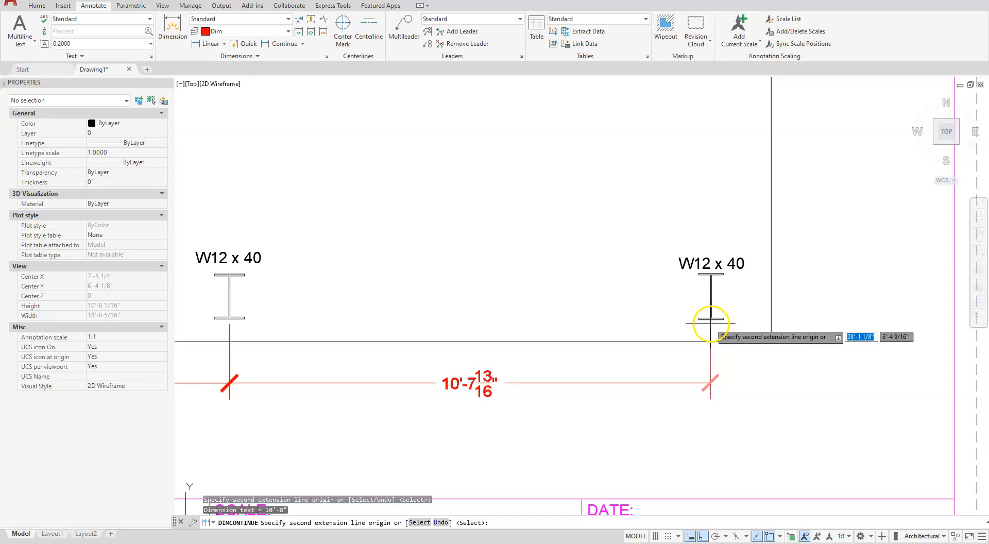
pyautogui.press('Escape')
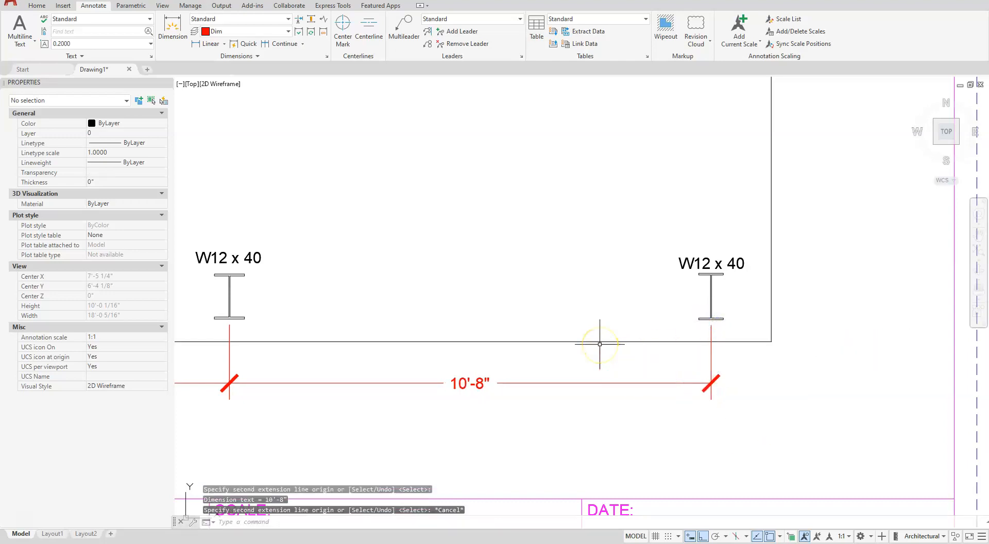
# Add a baseline dimension for the rectangle's full width, using the short horizontal dimension's left extension line as base and ending at the lower-right corner
pyautogui.scroll(-4, 600, 344)
pyautogui.moveTo(554, 283); pyautogui.dragTo(646, 328, button='middle')
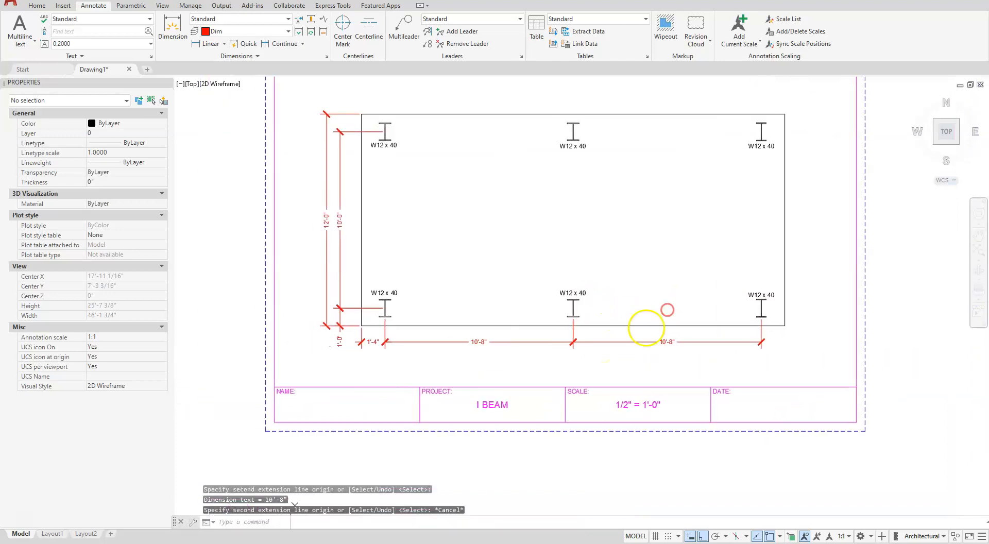
pyautogui.click(303, 45)
pyautogui.click(282, 81)
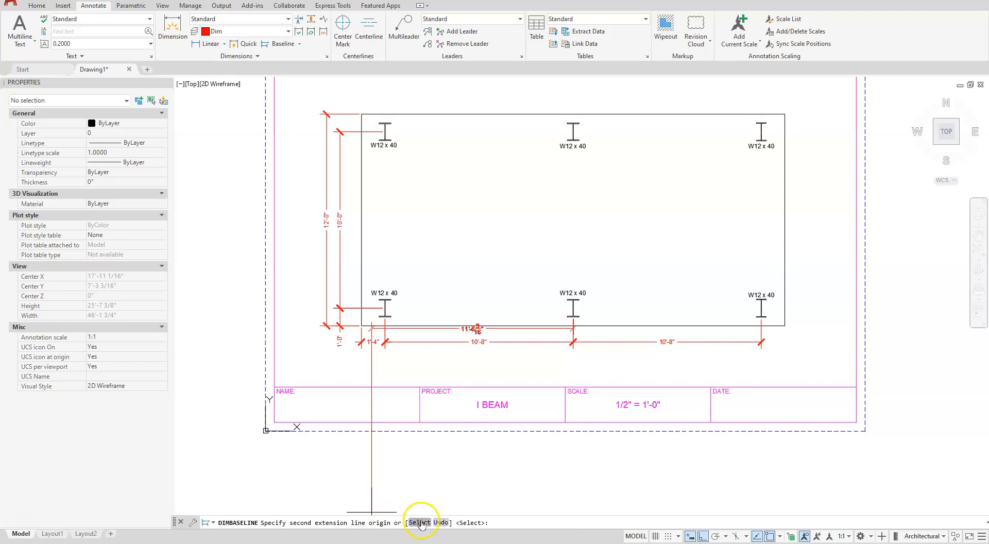
pyautogui.click(420, 522)
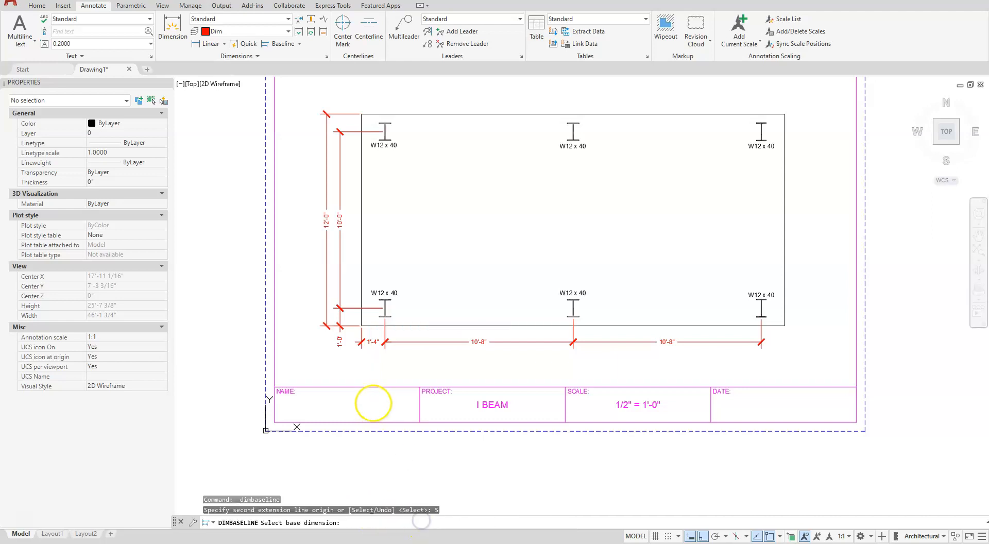
pyautogui.click(360, 342)
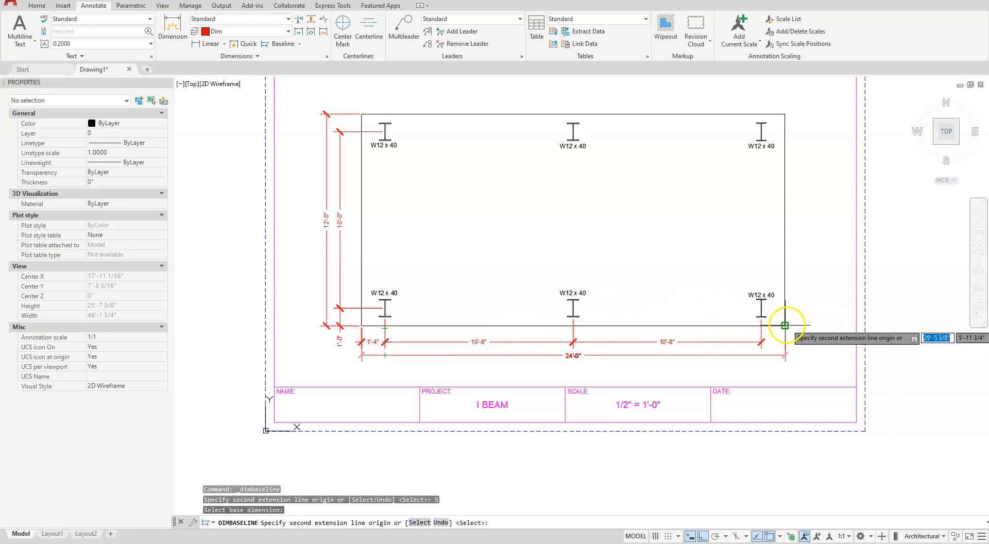
pyautogui.click(786, 325)
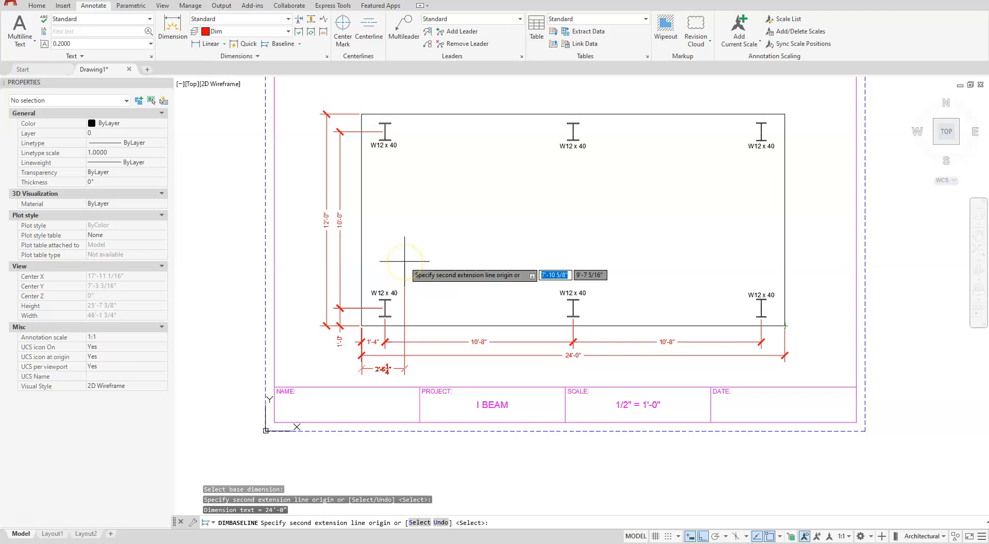
pyautogui.press('Escape')
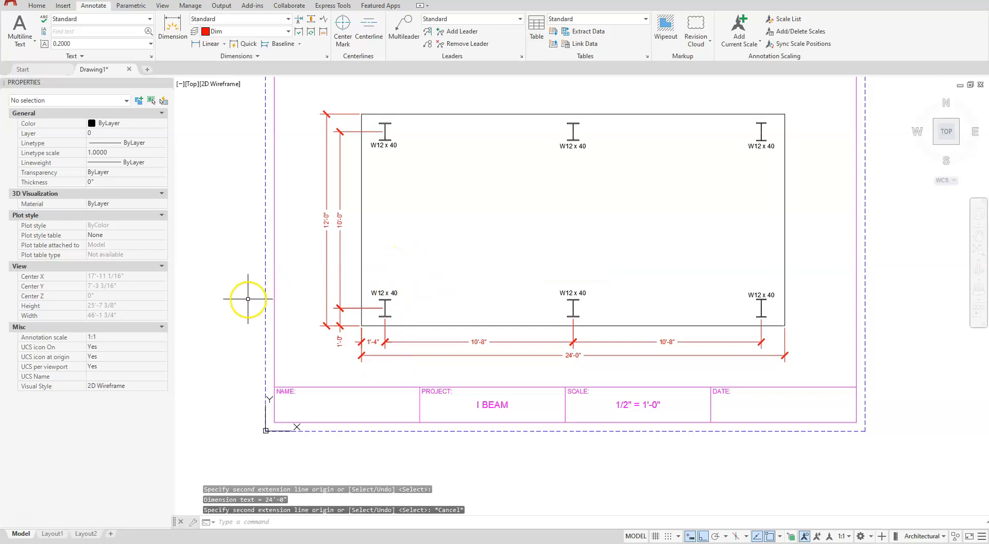
pyautogui.moveTo(420, 248); pyautogui.dragTo(423, 286, button='middle')
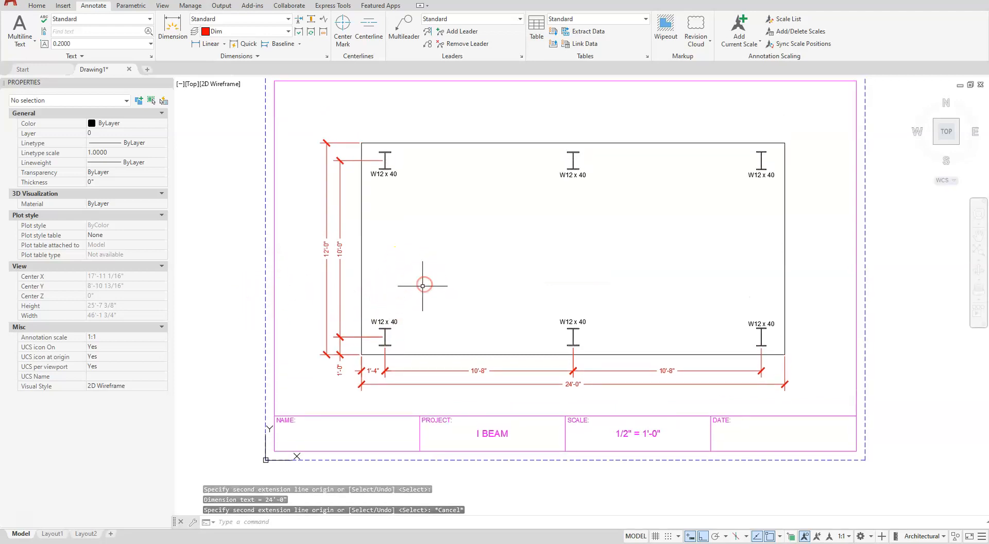